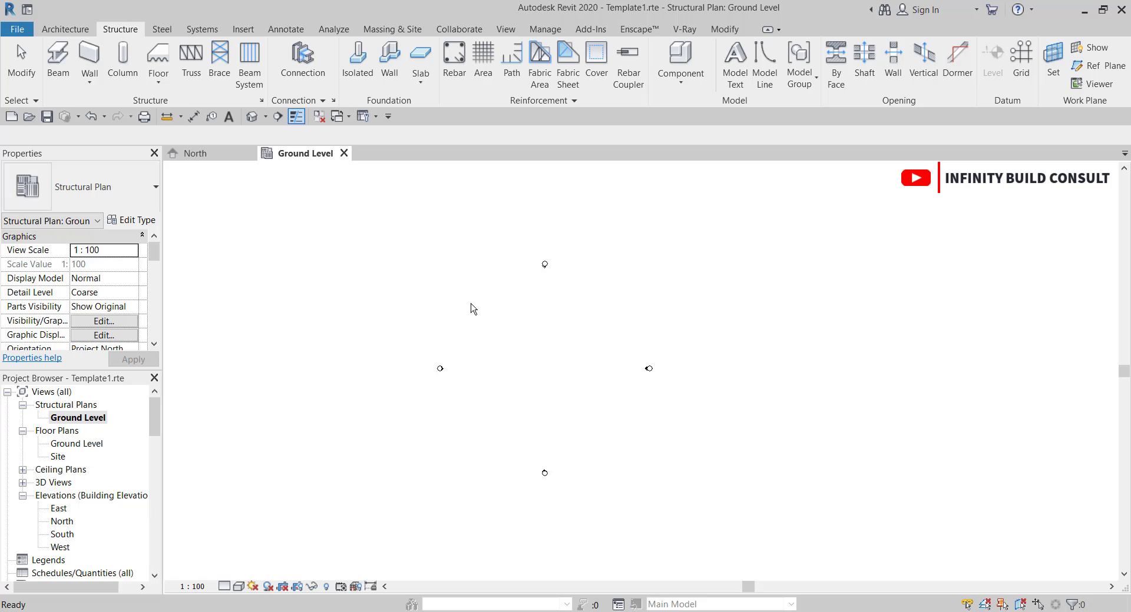
Open the East building elevation and inspect the Ground Level line.
{"action": "scroll", "coordinate": [495, 313], "scroll_direction": "down", "scroll_amount": 1}
{"action": "middle_click_drag", "start_coordinate": [454, 379], "coordinate": [561, 361]}
{"action": "scroll", "coordinate": [584, 399], "scroll_direction": "down", "scroll_amount": 2}
{"action": "double_click", "coordinate": [59, 509]}
{"action": "scroll", "coordinate": [608, 406], "scroll_direction": "down", "scroll_amount": 2}
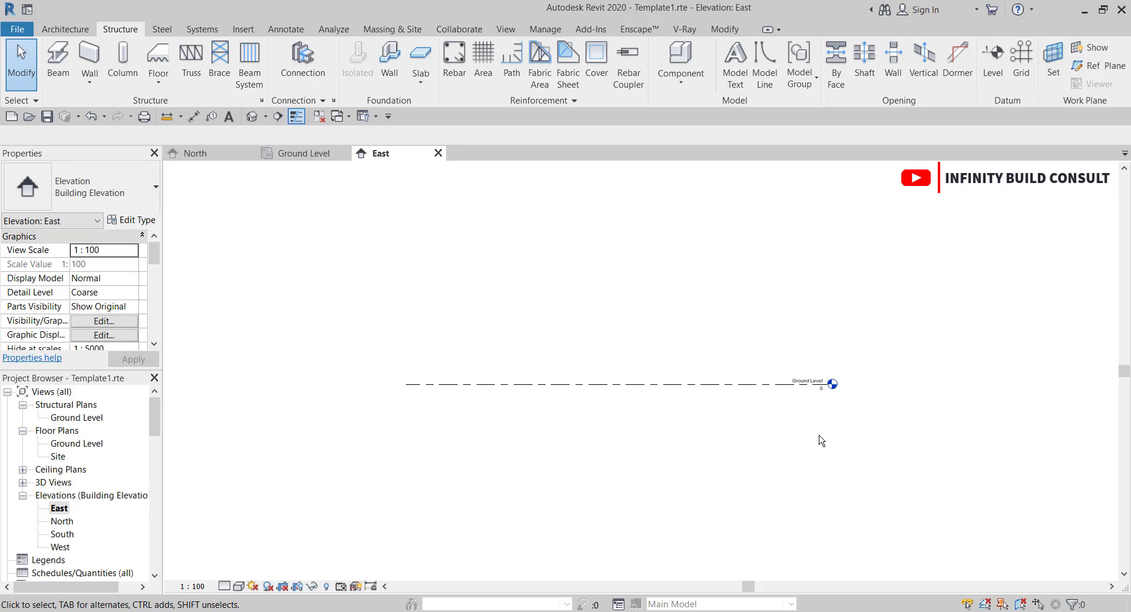
{"action": "scroll", "coordinate": [818, 441], "scroll_direction": "up", "scroll_amount": 2}
{"action": "scroll", "coordinate": [823, 415], "scroll_direction": "up", "scroll_amount": 2}
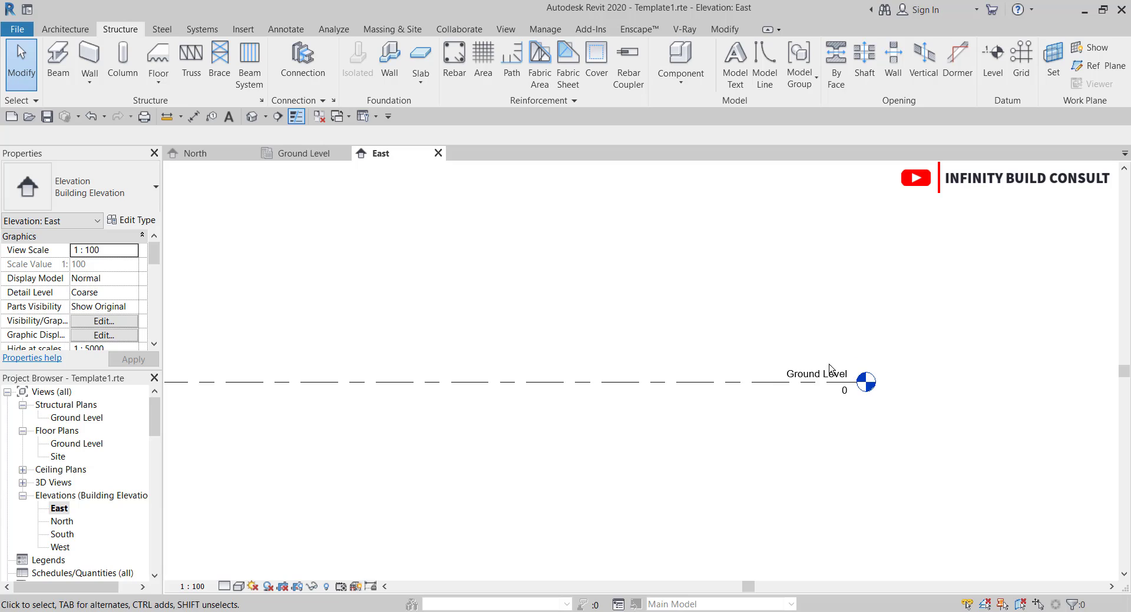
{"action": "scroll", "coordinate": [871, 384], "scroll_direction": "down", "scroll_amount": 3}
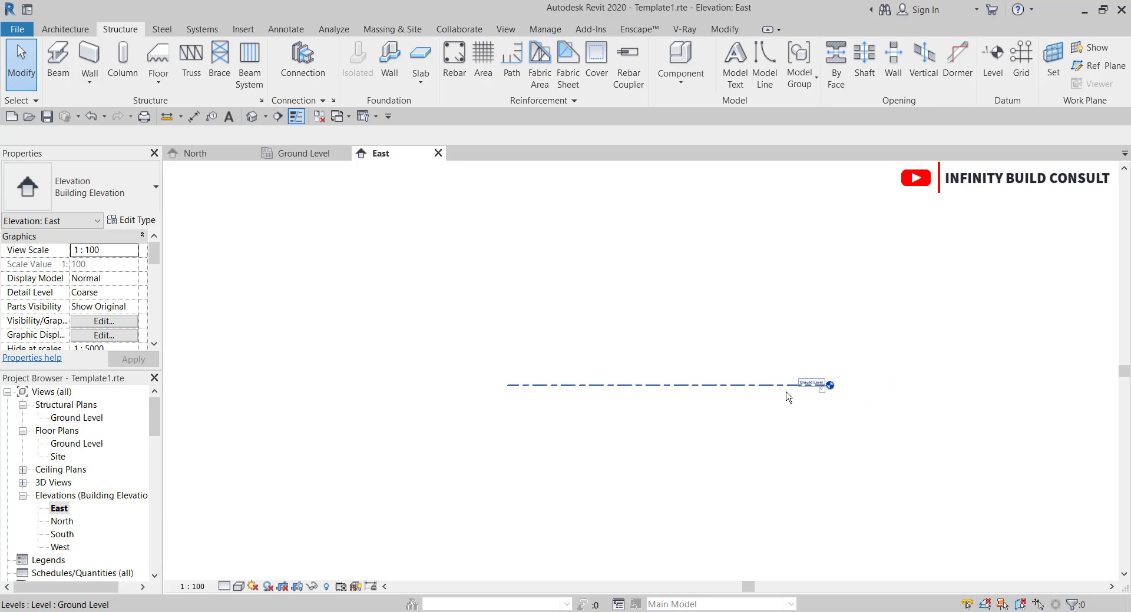
{"action": "scroll", "coordinate": [783, 393], "scroll_direction": "up", "scroll_amount": 2}
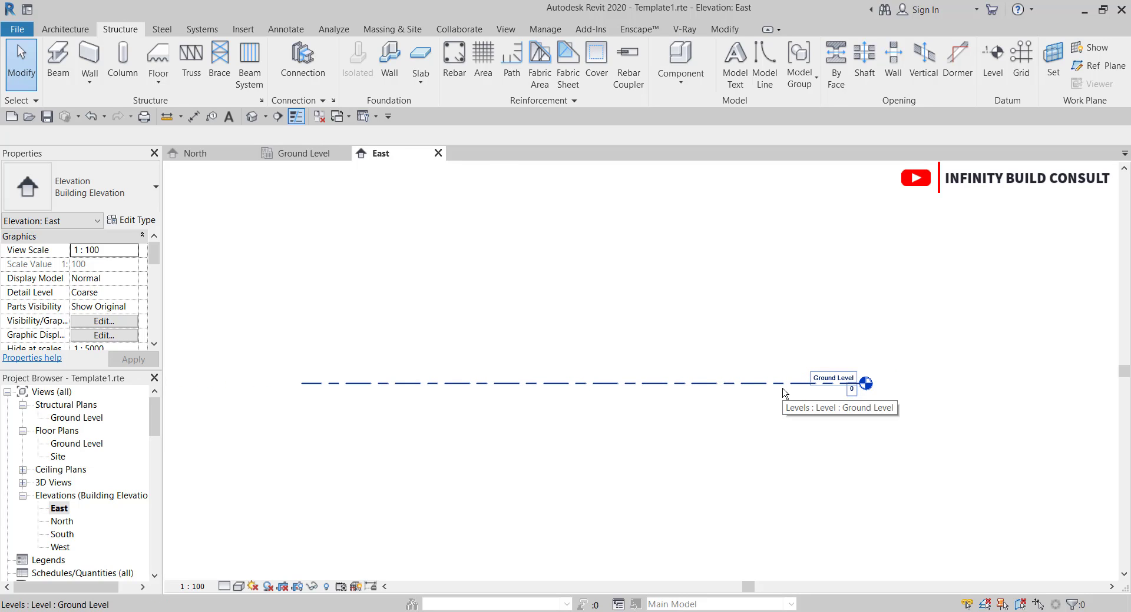
{"action": "left_click", "coordinate": [760, 389]}
{"action": "scroll", "coordinate": [762, 396], "scroll_direction": "down", "scroll_amount": 2}
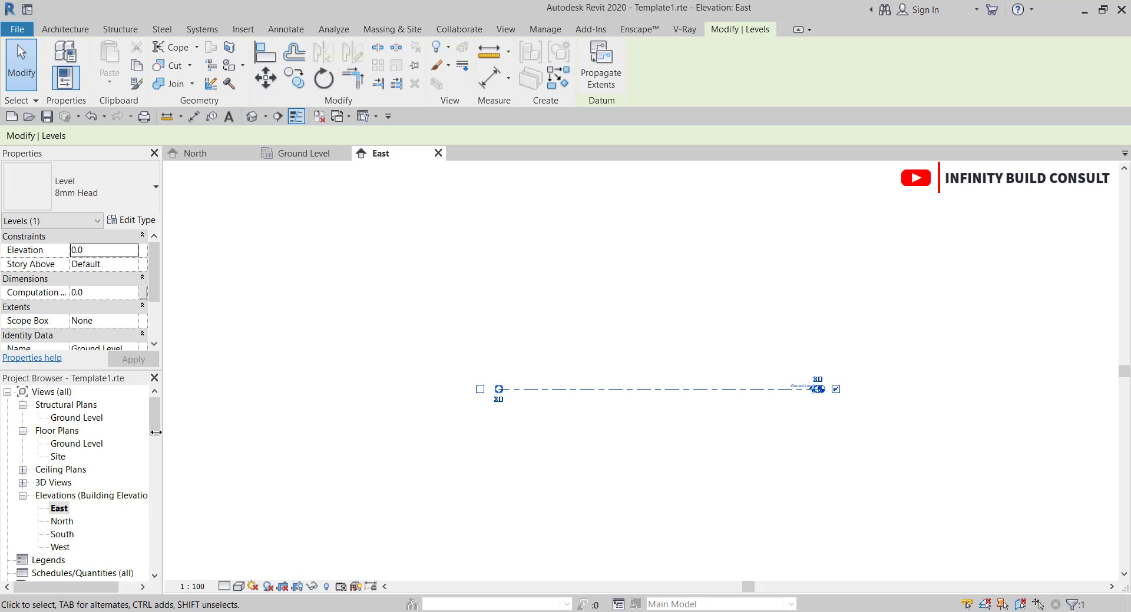
{"action": "left_click", "coordinate": [88, 418]}
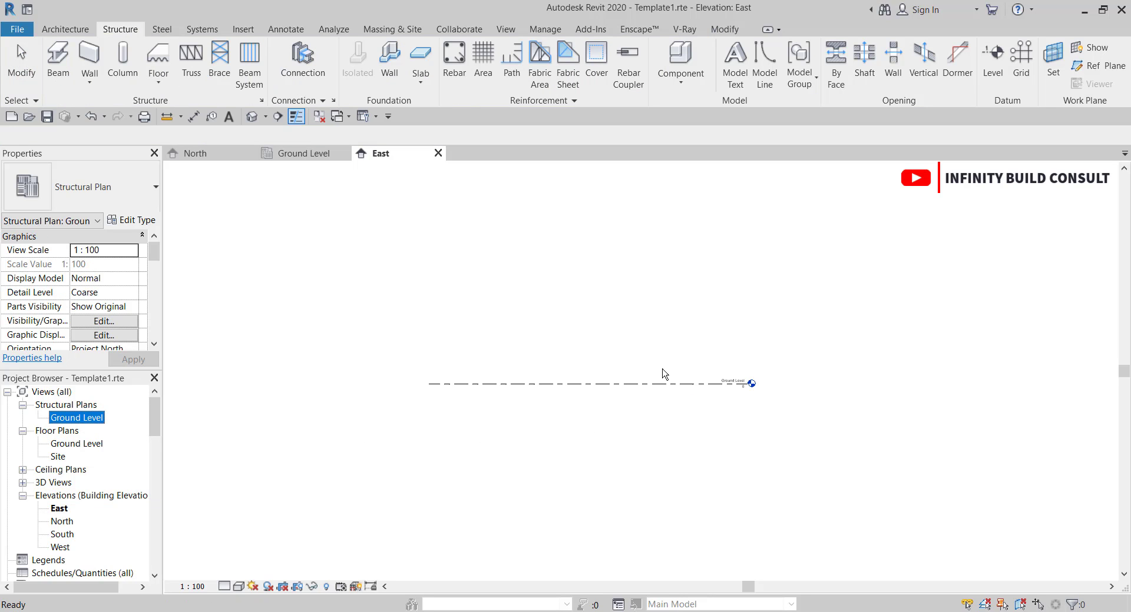
Copy the Ground Level line 3000 straight up in the East elevation.
{"action": "scroll", "coordinate": [662, 380], "scroll_direction": "up", "scroll_amount": 3}
{"action": "left_click", "coordinate": [657, 391]}
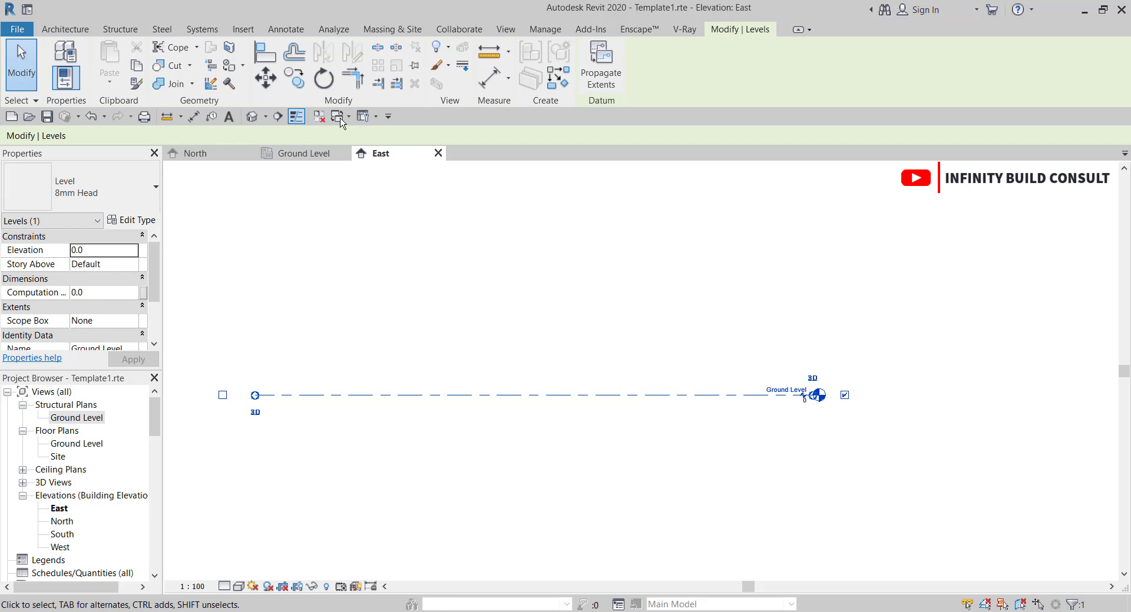
{"action": "left_click", "coordinate": [293, 77]}
{"action": "left_click", "coordinate": [606, 395]}
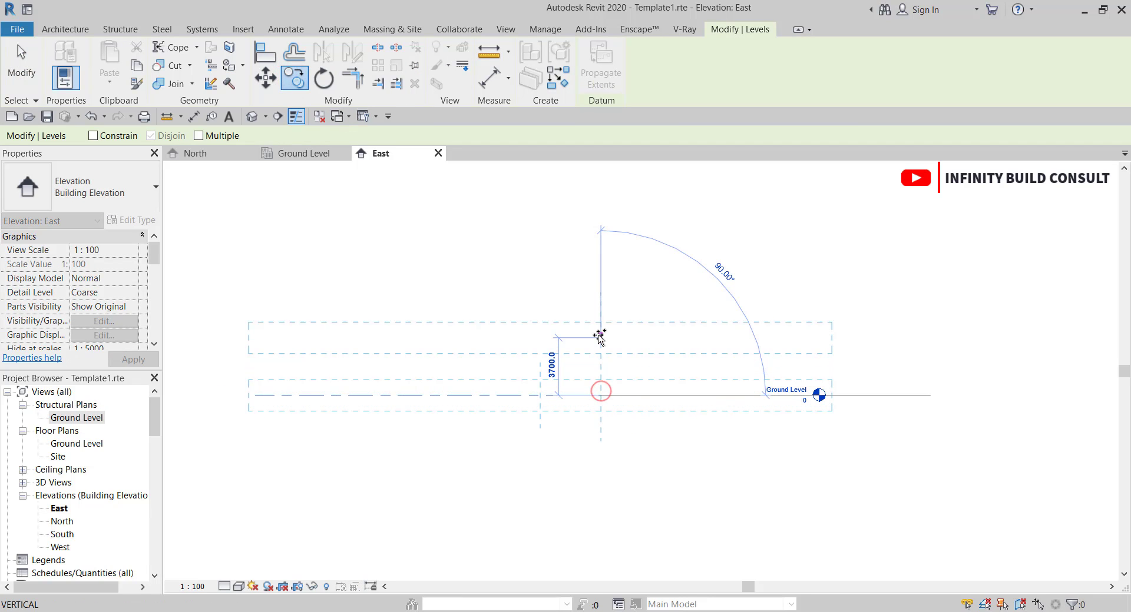
{"action": "type", "text": "300"}
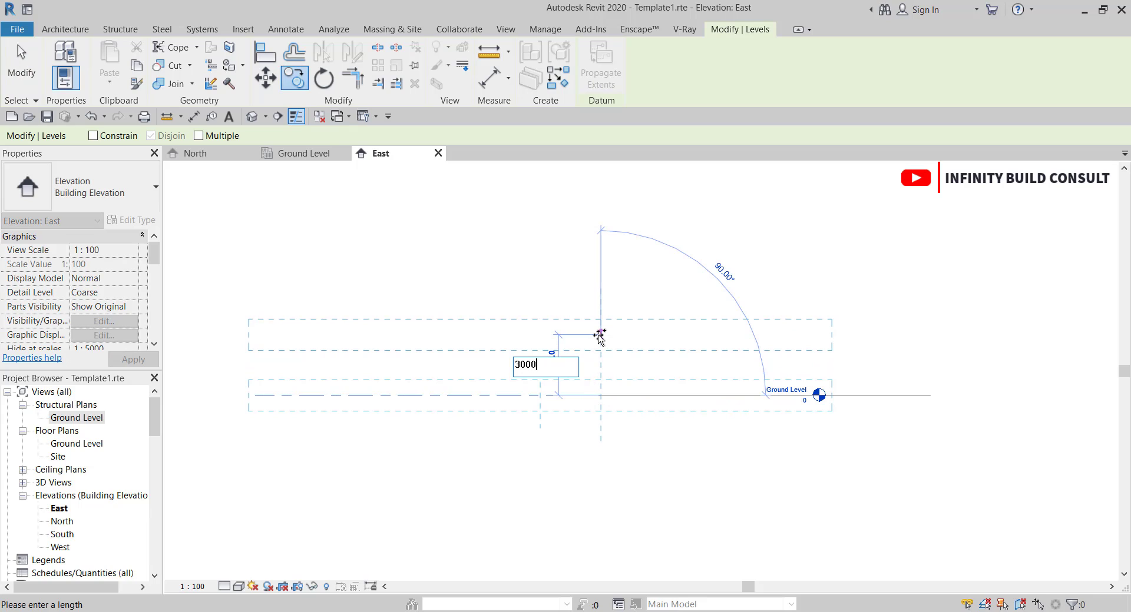
{"action": "type", "text": "0"}
{"action": "key", "text": "Return"}
Rename the new level at elevation 3000 as FF.
{"action": "scroll", "coordinate": [651, 368], "scroll_direction": "down", "scroll_amount": 2}
{"action": "scroll", "coordinate": [767, 336], "scroll_direction": "up", "scroll_amount": 4}
{"action": "scroll", "coordinate": [768, 337], "scroll_direction": "up", "scroll_amount": 2}
{"action": "left_click", "coordinate": [781, 338]}
{"action": "type", "text": "FF"}
{"action": "key", "text": "Return"}
{"action": "scroll", "coordinate": [782, 337], "scroll_direction": "down", "scroll_amount": 2}
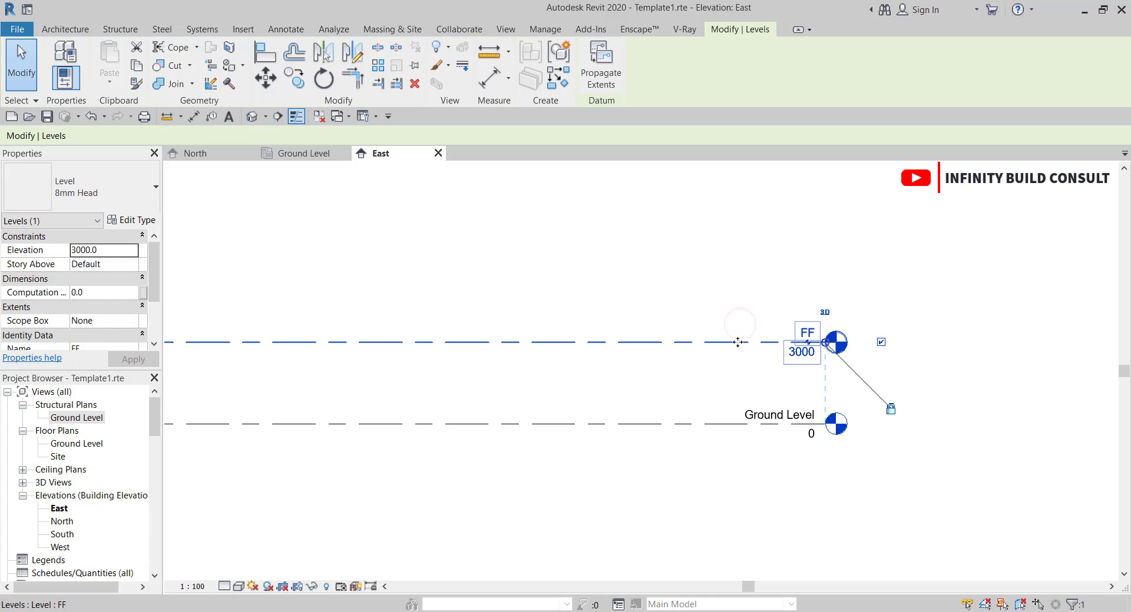
Copy the FF level 3000 straight up to add another level above it.
{"action": "left_click", "coordinate": [286, 80]}
{"action": "scroll", "coordinate": [598, 397], "scroll_direction": "down", "scroll_amount": 2}
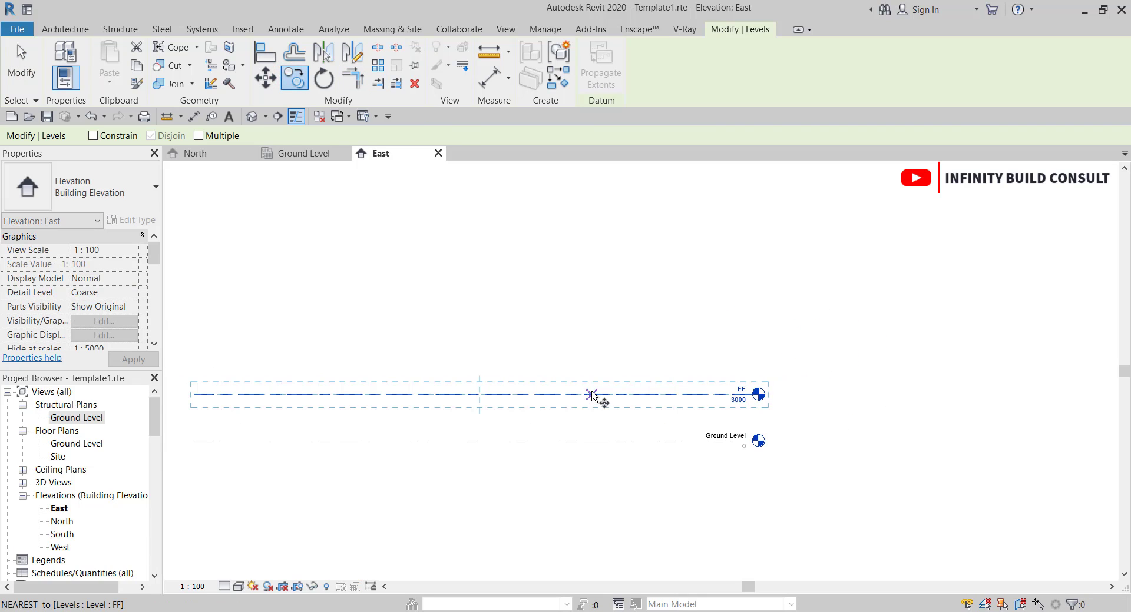
{"action": "left_click", "coordinate": [592, 395]}
{"action": "type", "text": "3000"}
{"action": "key", "text": "Return"}
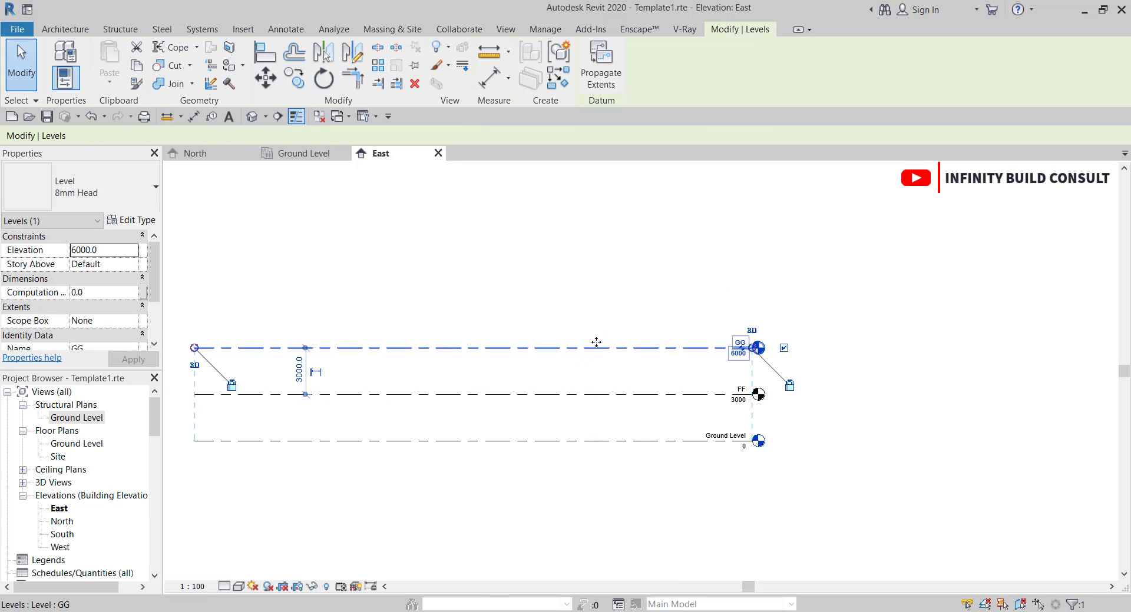
{"action": "key", "text": "Escape"}
Rename the level at elevation 6000 as Second Floor.
{"action": "scroll", "coordinate": [775, 354], "scroll_direction": "up", "scroll_amount": 1}
{"action": "scroll", "coordinate": [775, 353], "scroll_direction": "up", "scroll_amount": 2}
{"action": "double_click", "coordinate": [744, 346]}
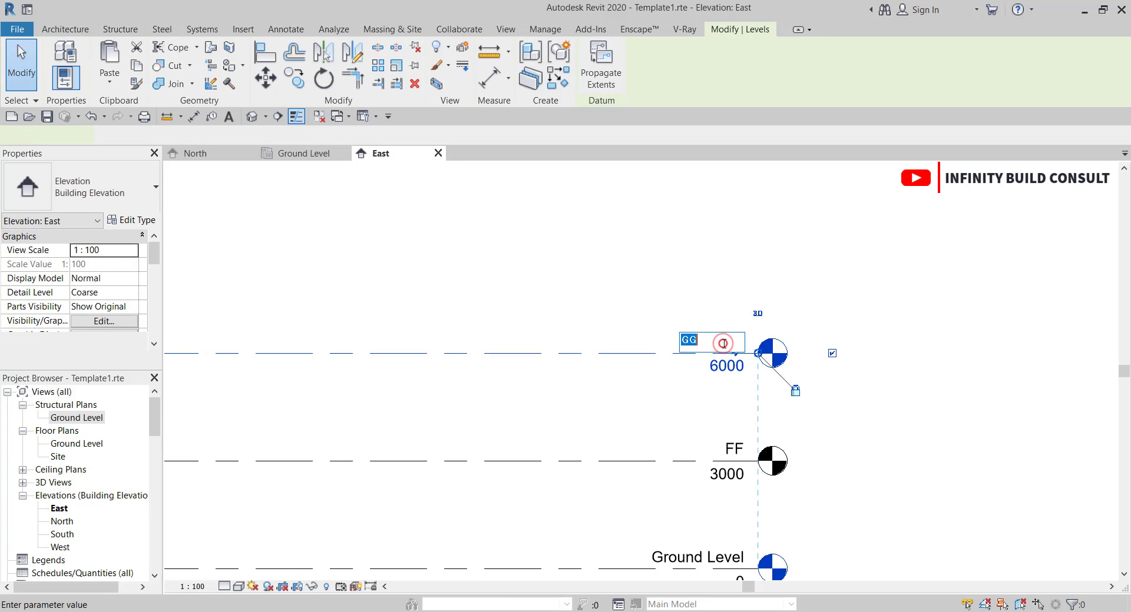
{"action": "type", "text": "Second Floor"}
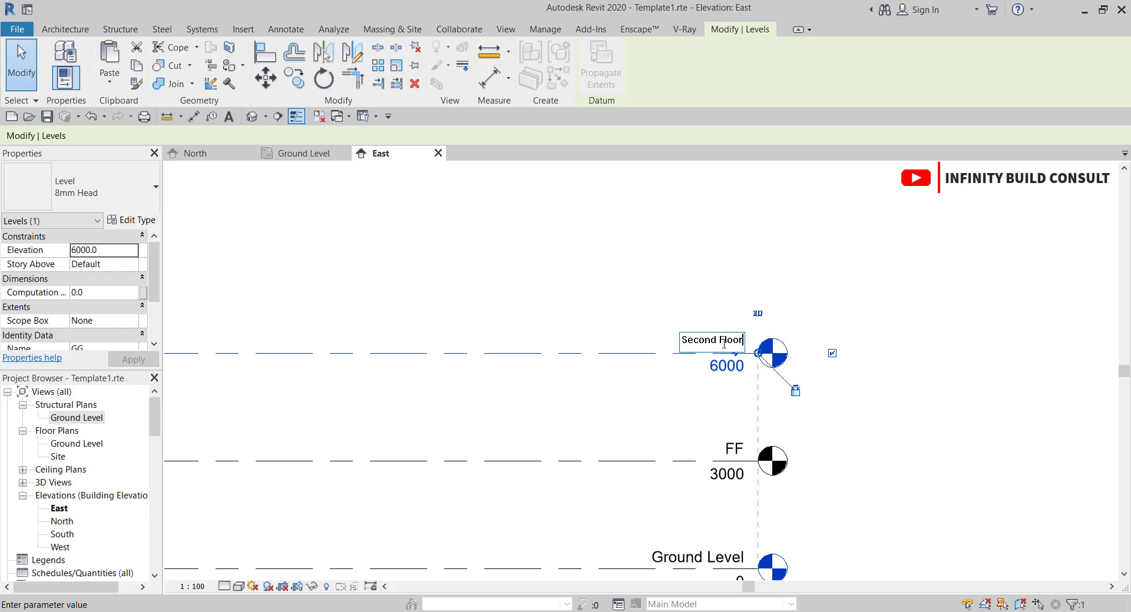
{"action": "key", "text": "Return"}
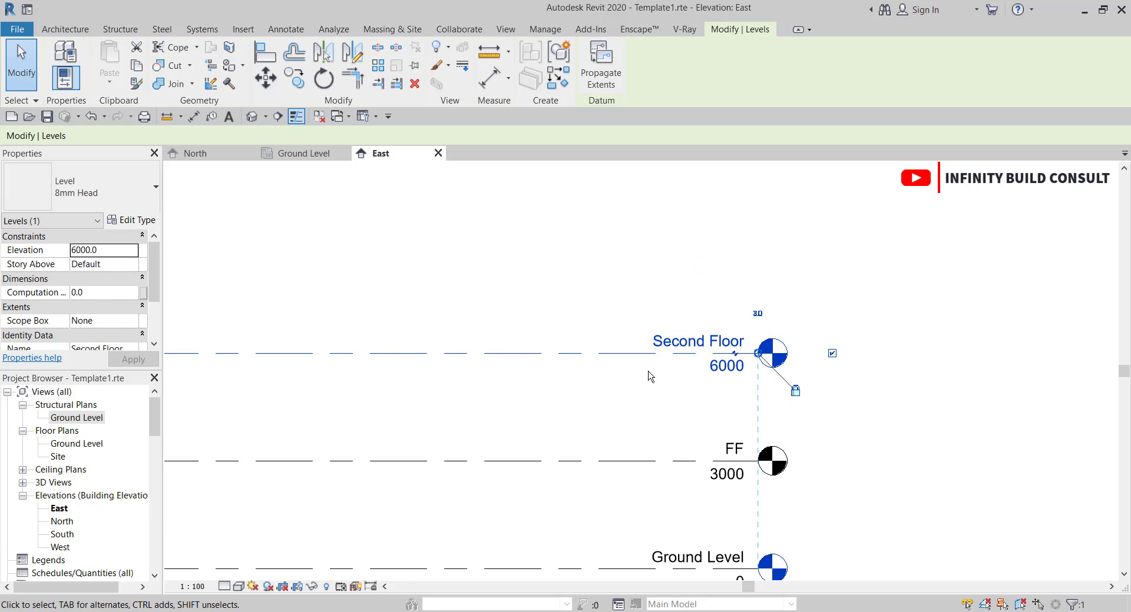
Copy the Second Floor level 3000 straight up to add the topmost level.
{"action": "scroll", "coordinate": [598, 362], "scroll_direction": "down", "scroll_amount": 2}
{"action": "left_click", "coordinate": [295, 79]}
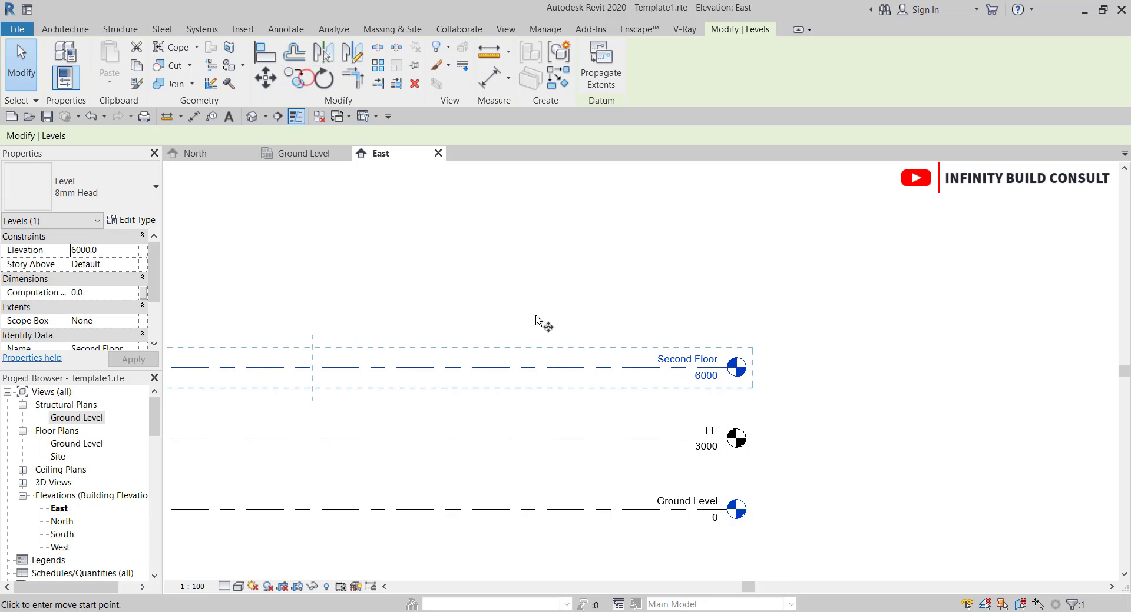
{"action": "left_click", "coordinate": [569, 367]}
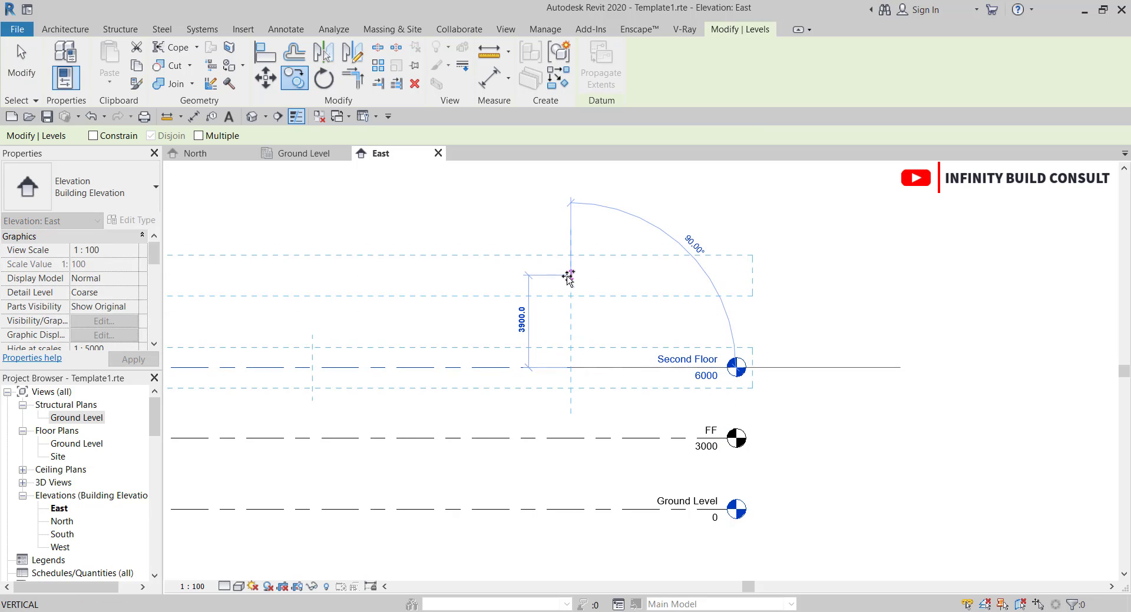
{"action": "type", "text": "3000"}
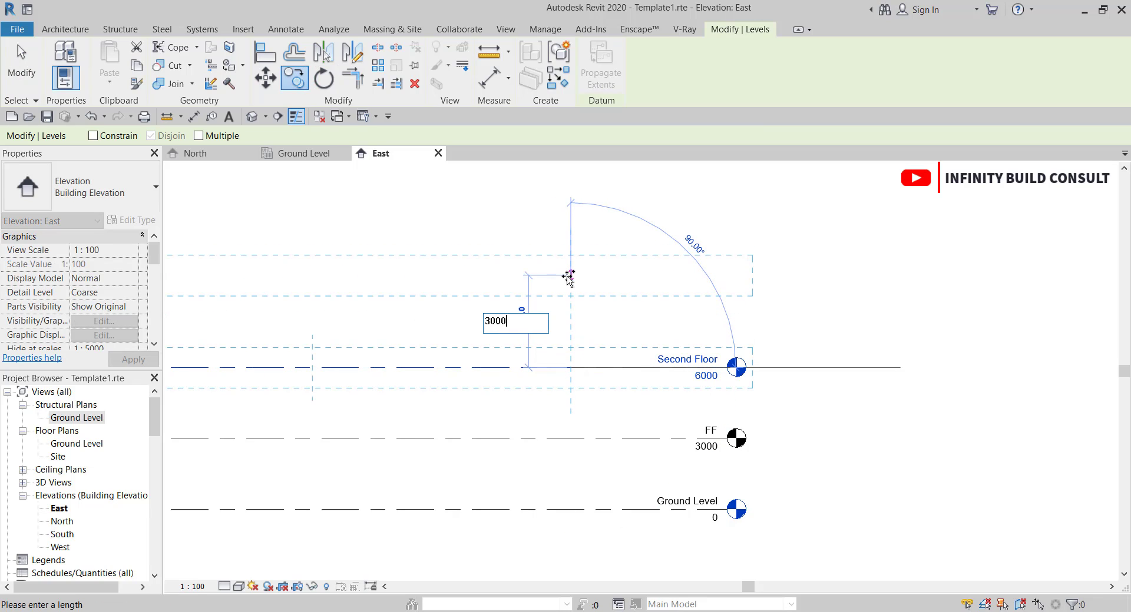
{"action": "key", "text": "Return"}
Rename the topmost level at elevation 9000 as roof.
{"action": "scroll", "coordinate": [706, 287], "scroll_direction": "up", "scroll_amount": 2}
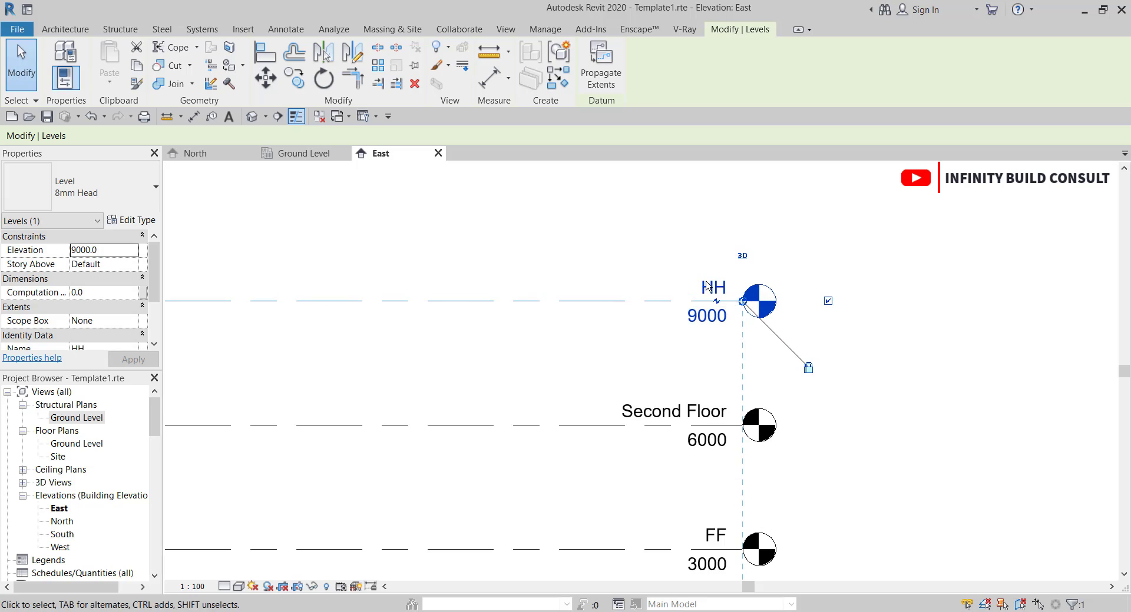
{"action": "left_click", "coordinate": [706, 281]}
{"action": "type", "text": "roo"}
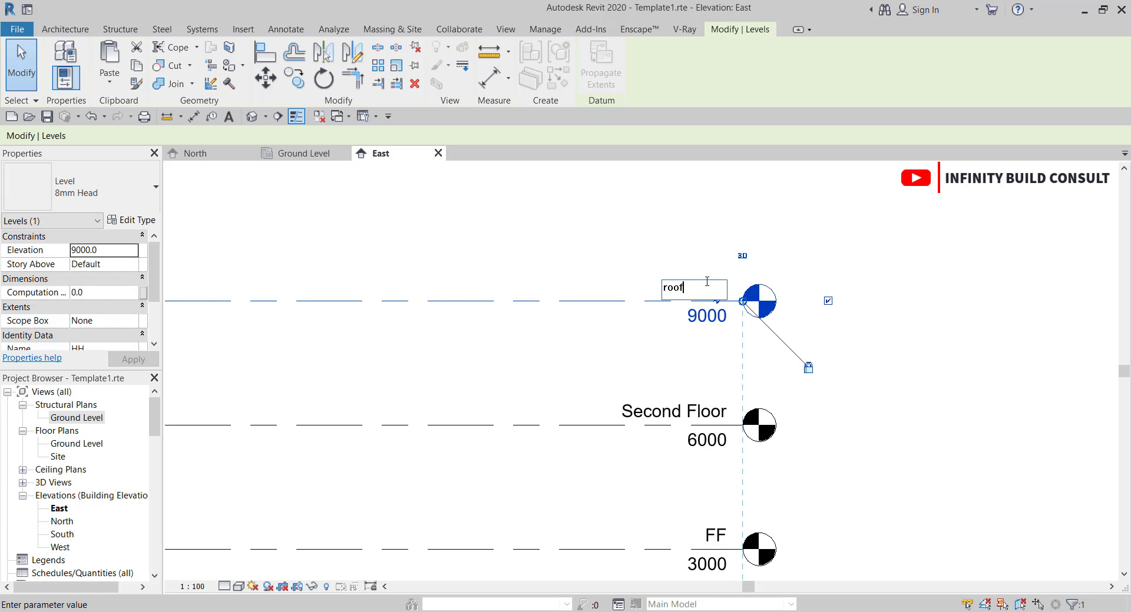
{"action": "type", "text": "f"}
{"action": "key", "text": "Return"}
{"action": "scroll", "coordinate": [782, 323], "scroll_direction": "down", "scroll_amount": 3}
{"action": "key", "text": "Escape"}
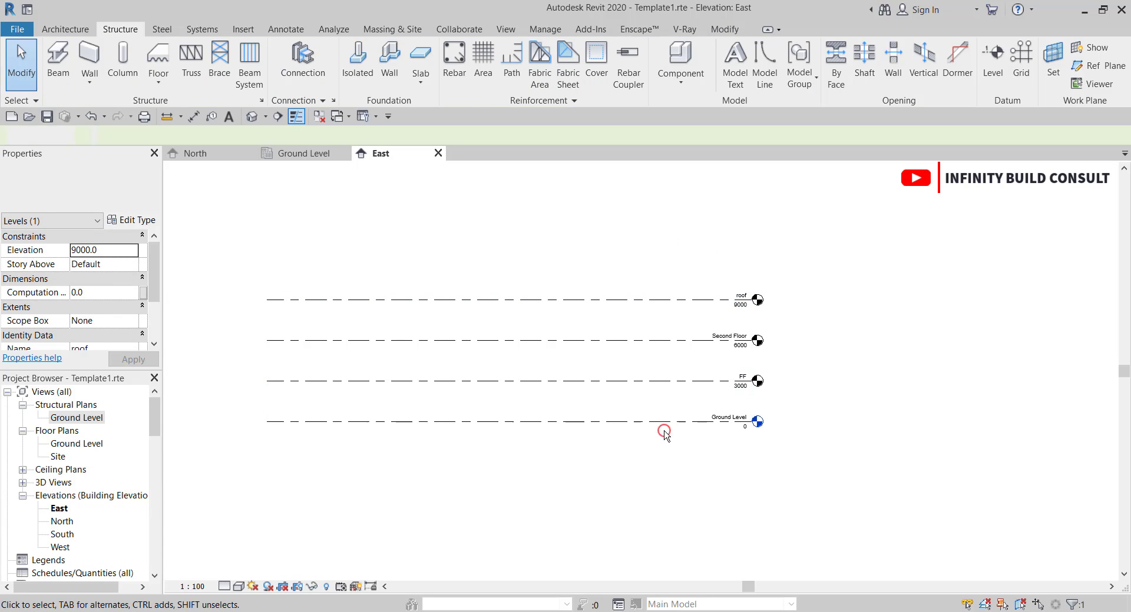
Copy the Ground Level line 1500 straight down to add a level below it.
{"action": "scroll", "coordinate": [692, 379], "scroll_direction": "up", "scroll_amount": 1}
{"action": "scroll", "coordinate": [795, 448], "scroll_direction": "down", "scroll_amount": 3}
{"action": "scroll", "coordinate": [802, 448], "scroll_direction": "up", "scroll_amount": 4}
{"action": "scroll", "coordinate": [807, 438], "scroll_direction": "down", "scroll_amount": 1}
{"action": "scroll", "coordinate": [807, 437], "scroll_direction": "down", "scroll_amount": 1}
{"action": "left_click", "coordinate": [732, 437]}
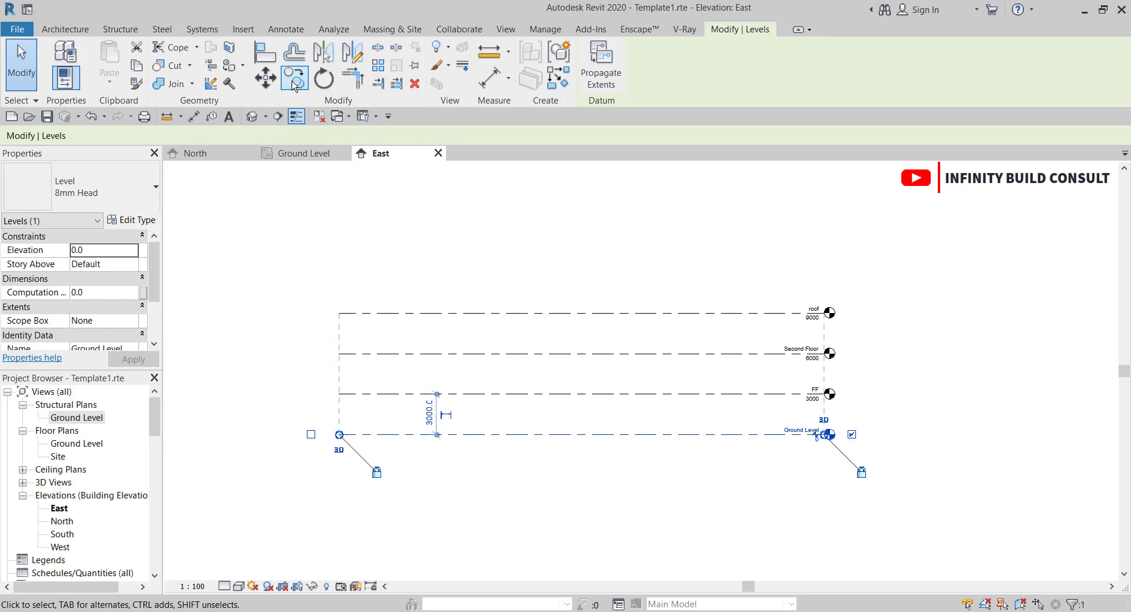
{"action": "left_click", "coordinate": [642, 434]}
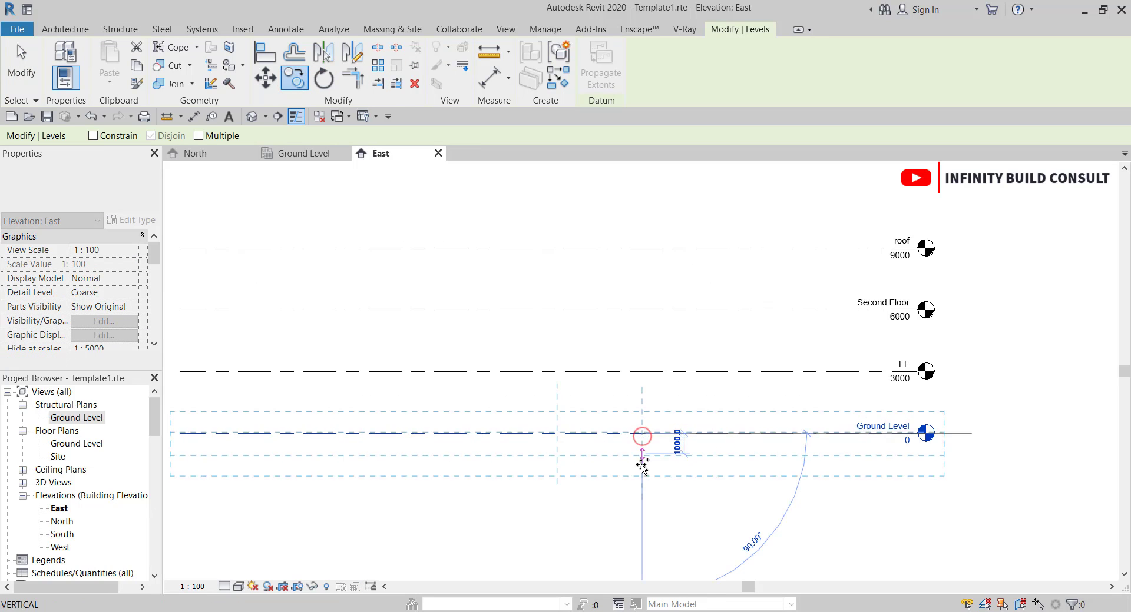
{"action": "type", "text": "1500"}
{"action": "key", "text": "Return"}
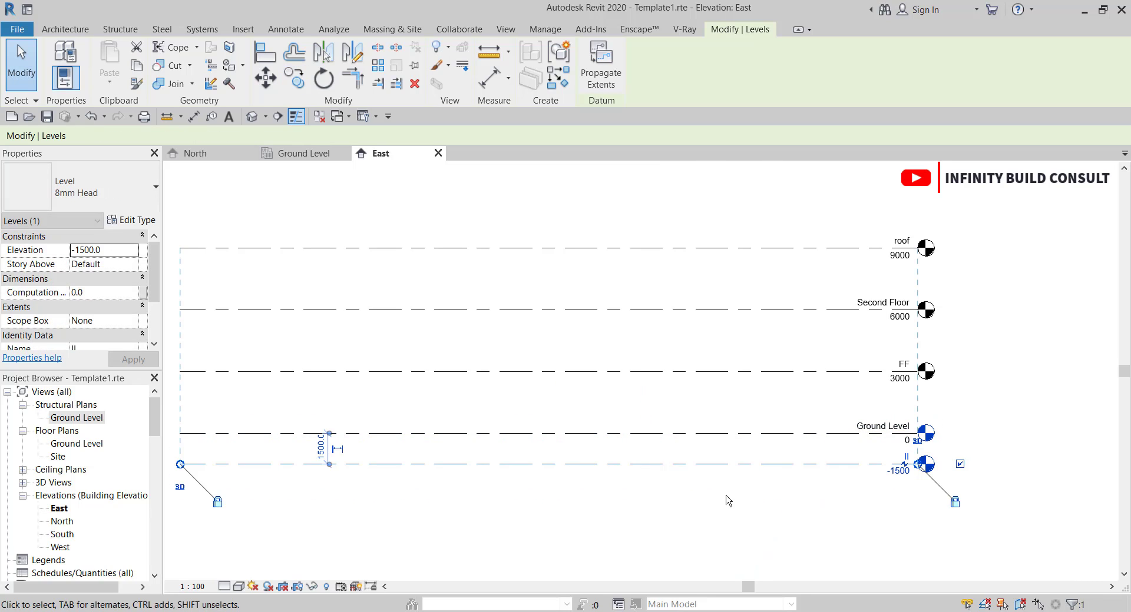
Rename the lowest level, below Ground Level, as TOF.
{"action": "scroll", "coordinate": [934, 448], "scroll_direction": "up", "scroll_amount": 5}
{"action": "left_click", "coordinate": [933, 445]}
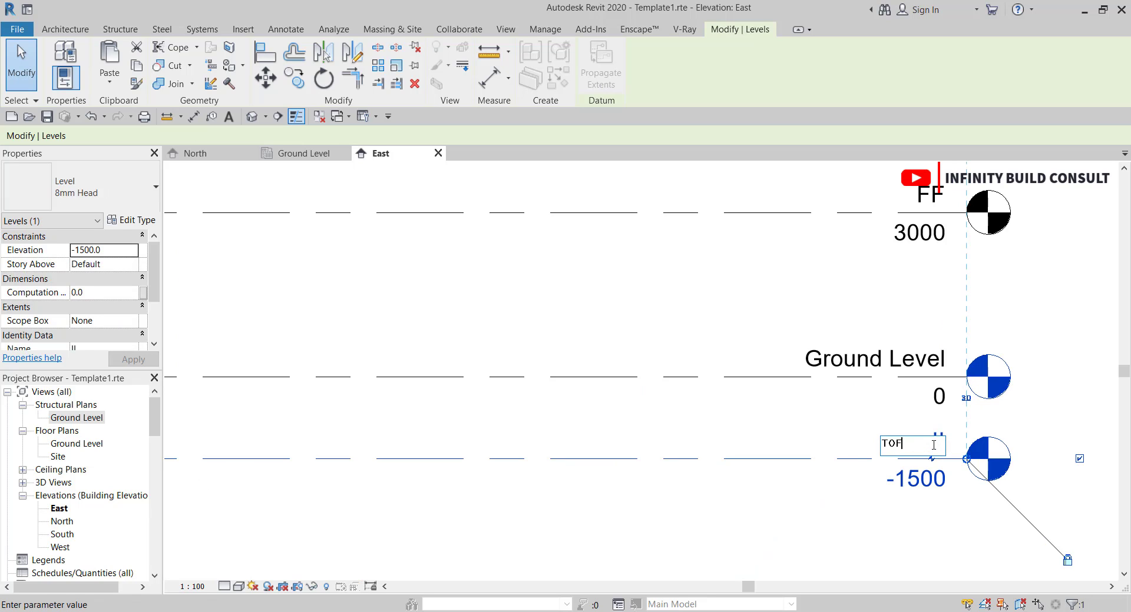
{"action": "type", "text": "TOF"}
{"action": "left_click", "coordinate": [813, 547]}
{"action": "scroll", "coordinate": [813, 547], "scroll_direction": "down", "scroll_amount": 5}
{"action": "scroll", "coordinate": [863, 435], "scroll_direction": "up", "scroll_amount": 3}
{"action": "scroll", "coordinate": [903, 399], "scroll_direction": "down", "scroll_amount": 3}
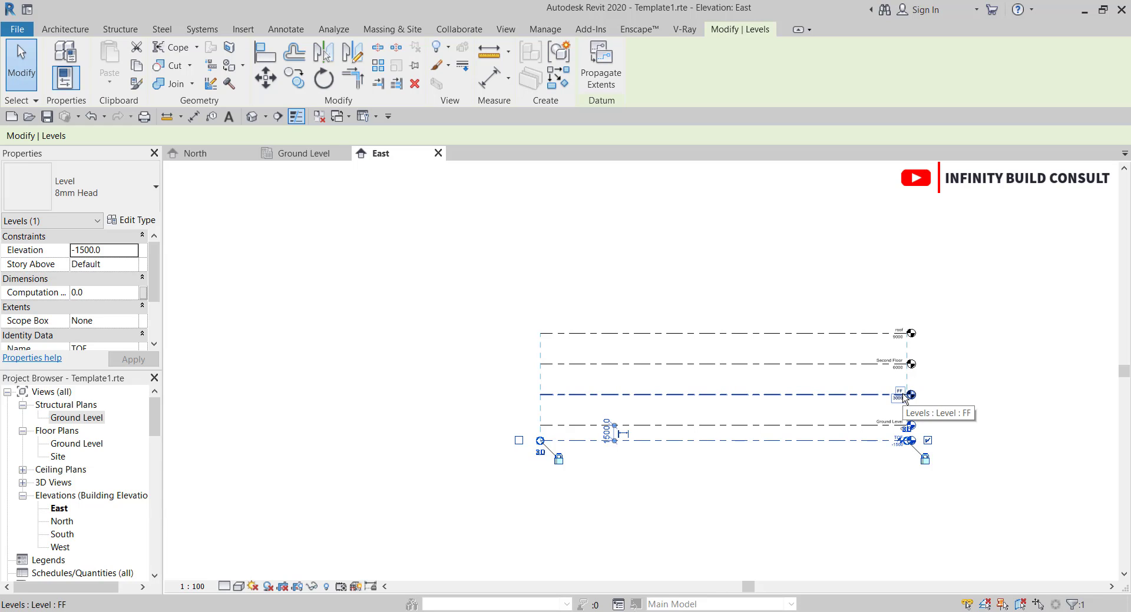
{"action": "scroll", "coordinate": [889, 454], "scroll_direction": "up", "scroll_amount": 2}
{"action": "left_click", "coordinate": [881, 500]}
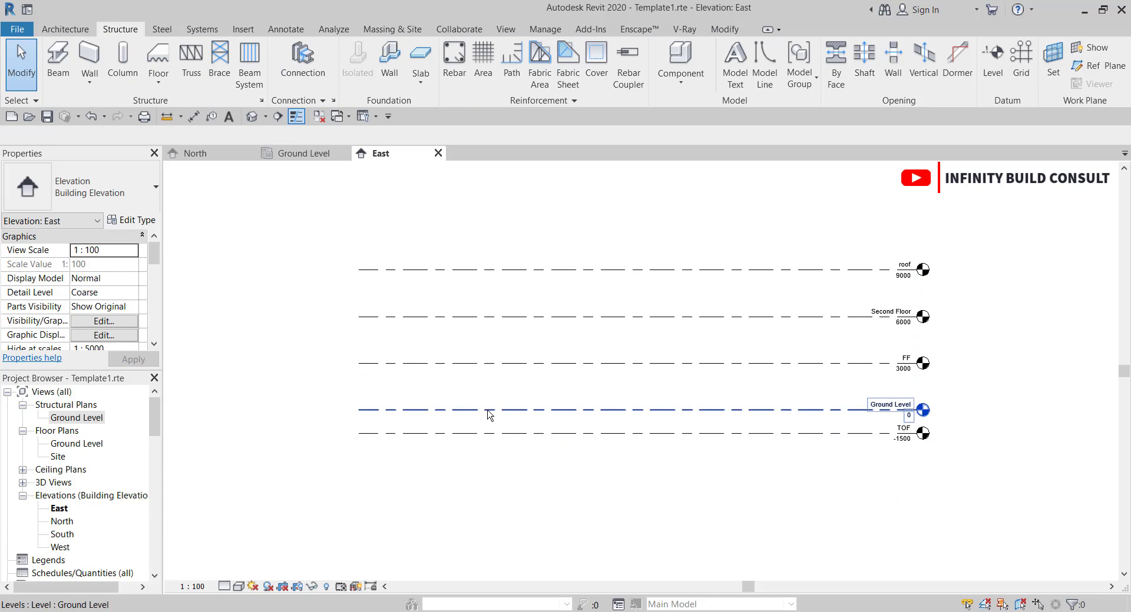
Create structural plan views for the FF, roof, Second Floor and TOF levels and list them under Structural Plans.
{"action": "scroll", "coordinate": [268, 440], "scroll_direction": "down", "scroll_amount": 1}
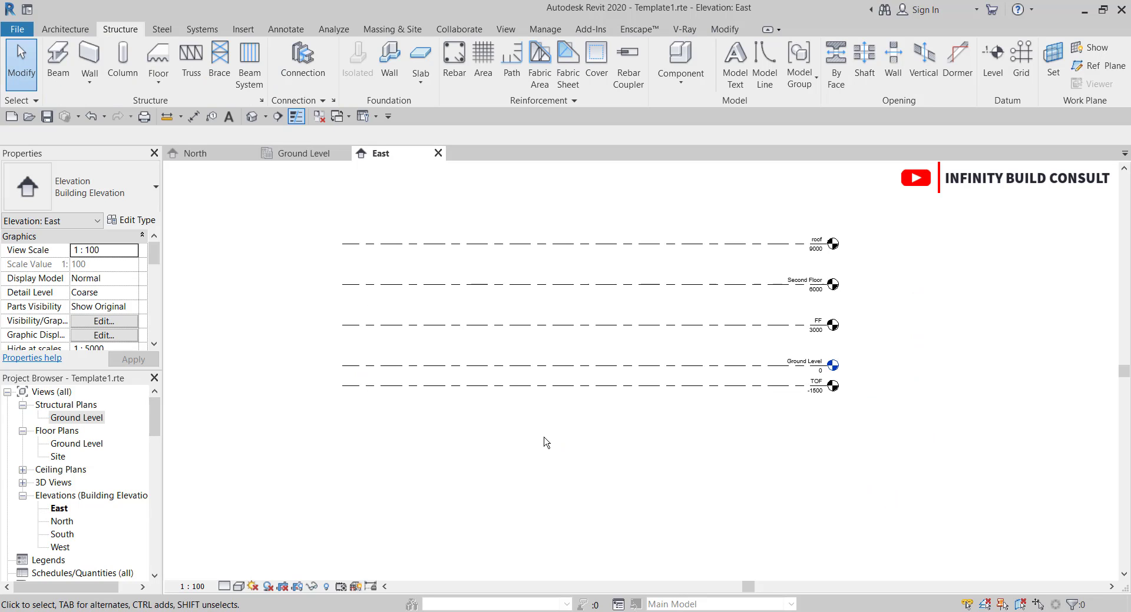
{"action": "scroll", "coordinate": [547, 443], "scroll_direction": "down", "scroll_amount": 2}
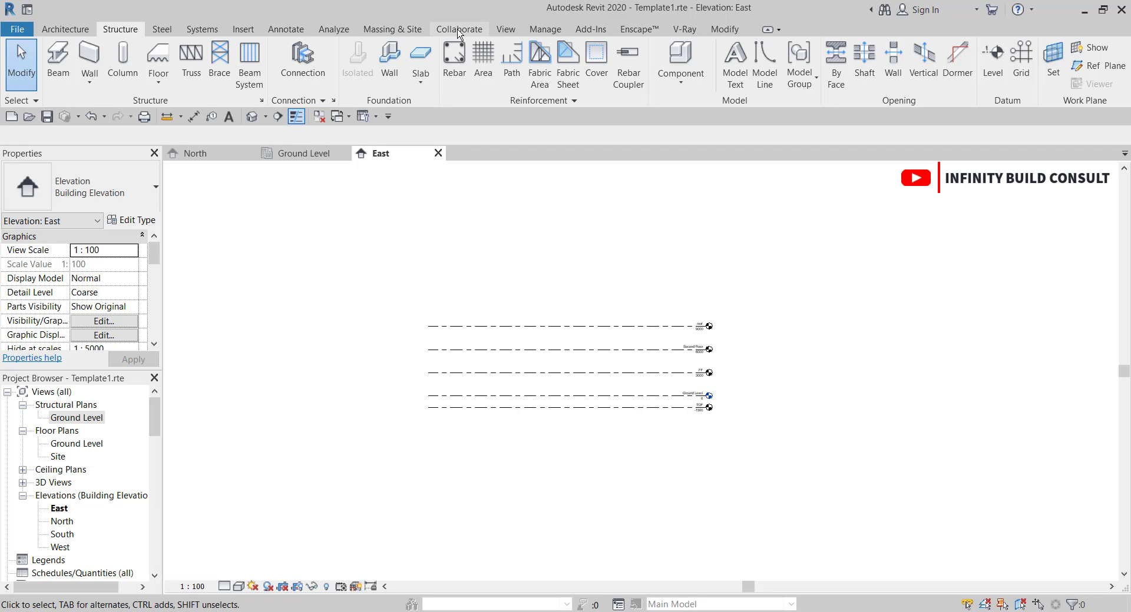
{"action": "left_click", "coordinate": [505, 29]}
{"action": "left_click", "coordinate": [532, 51]}
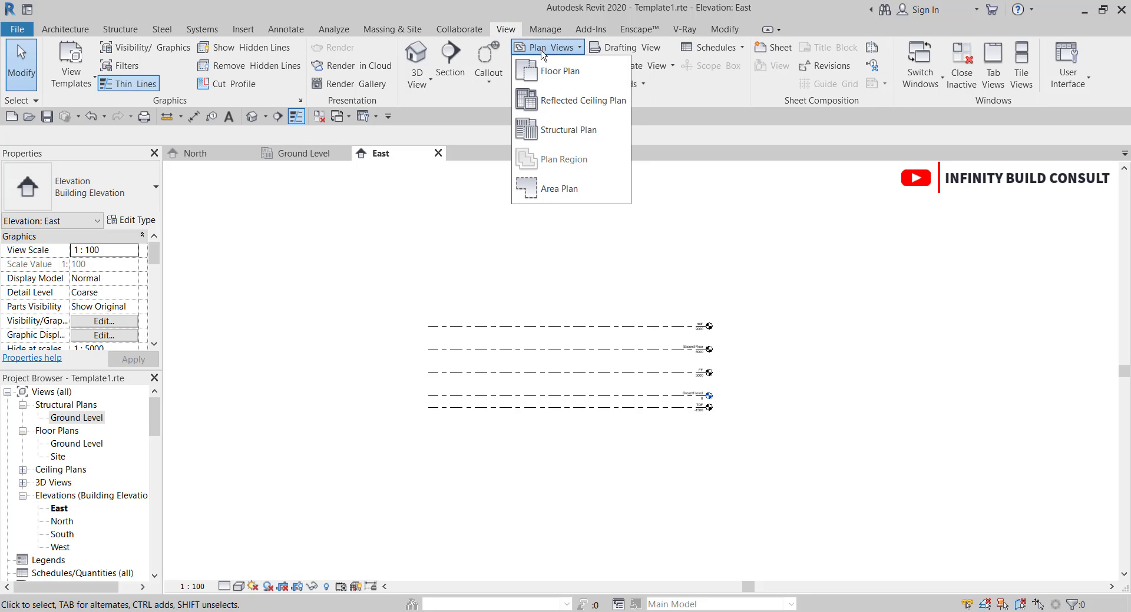
{"action": "left_click", "coordinate": [559, 130]}
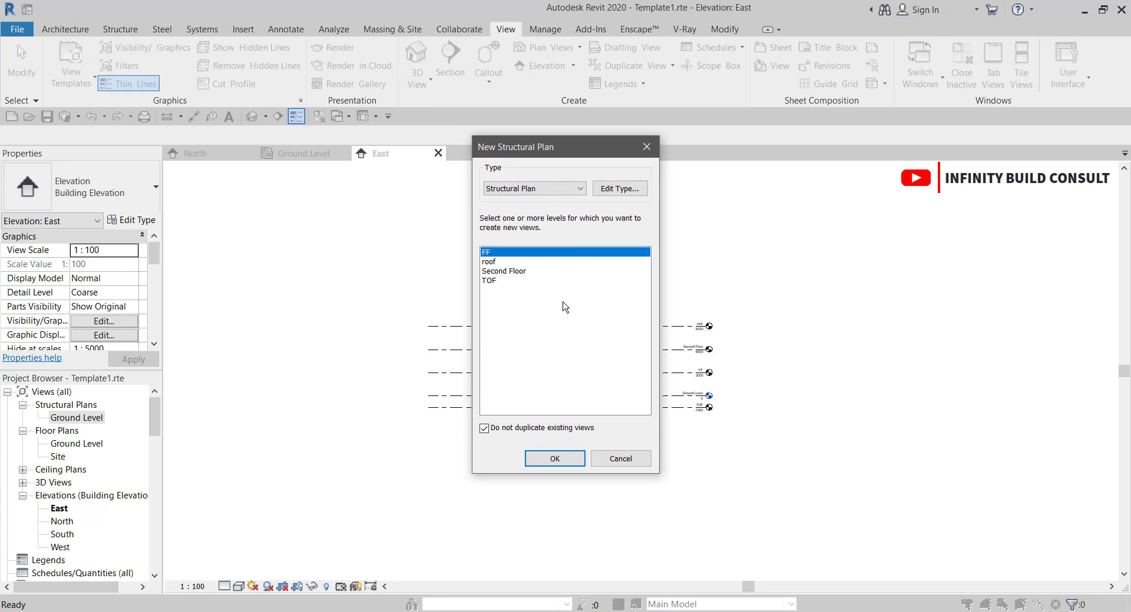
{"action": "left_click", "coordinate": [508, 271], "text": "shift"}
{"action": "left_click", "coordinate": [497, 281], "text": "shift"}
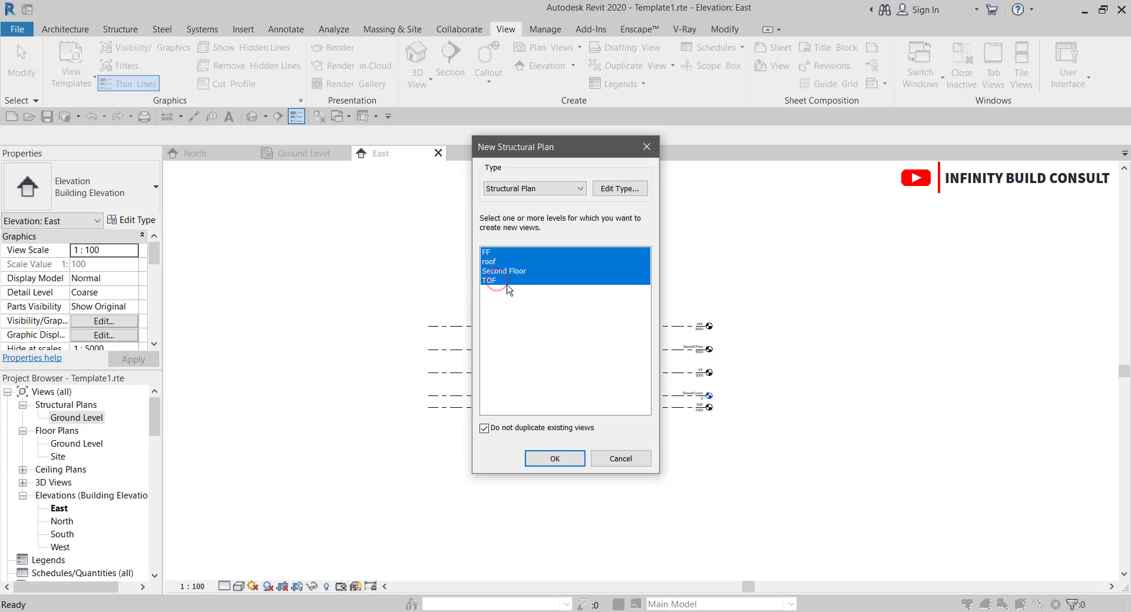
{"action": "left_click", "coordinate": [547, 458]}
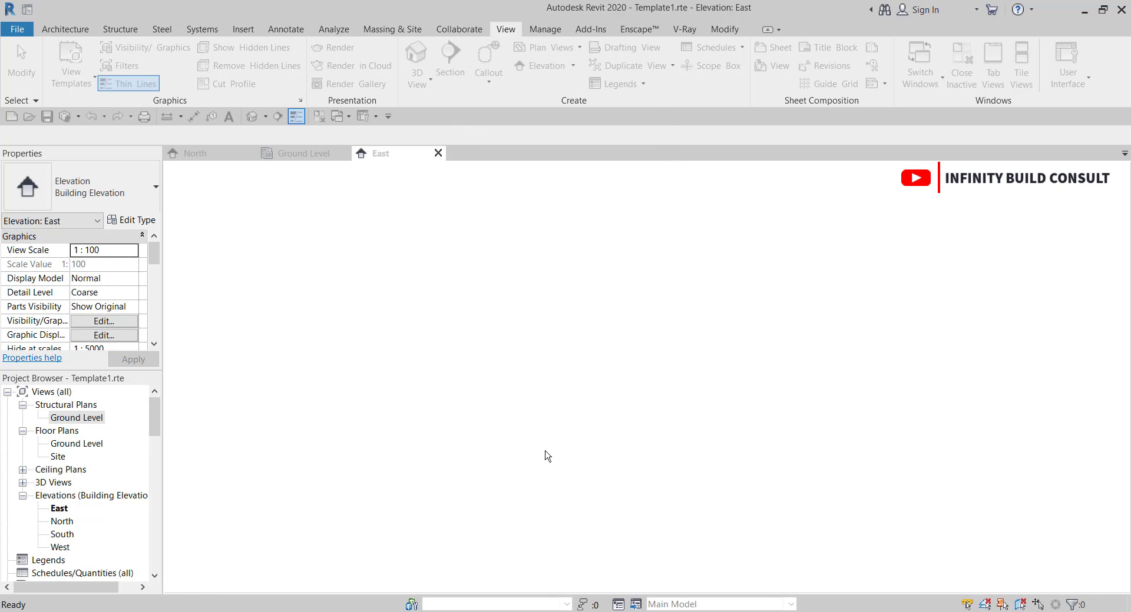
{"action": "double_click", "coordinate": [75, 406]}
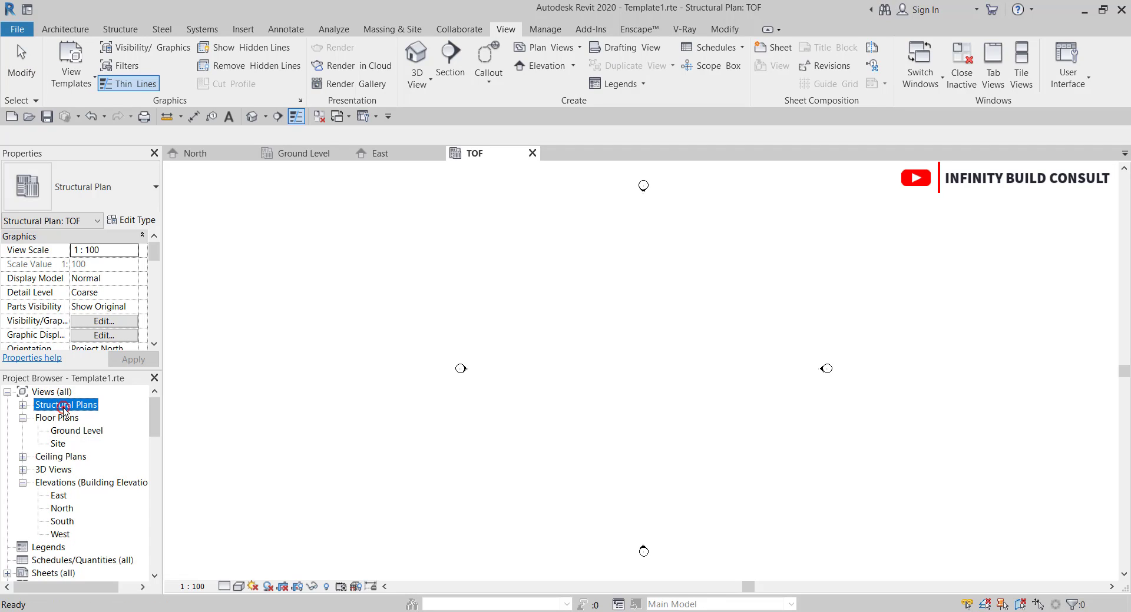
{"action": "double_click", "coordinate": [60, 406]}
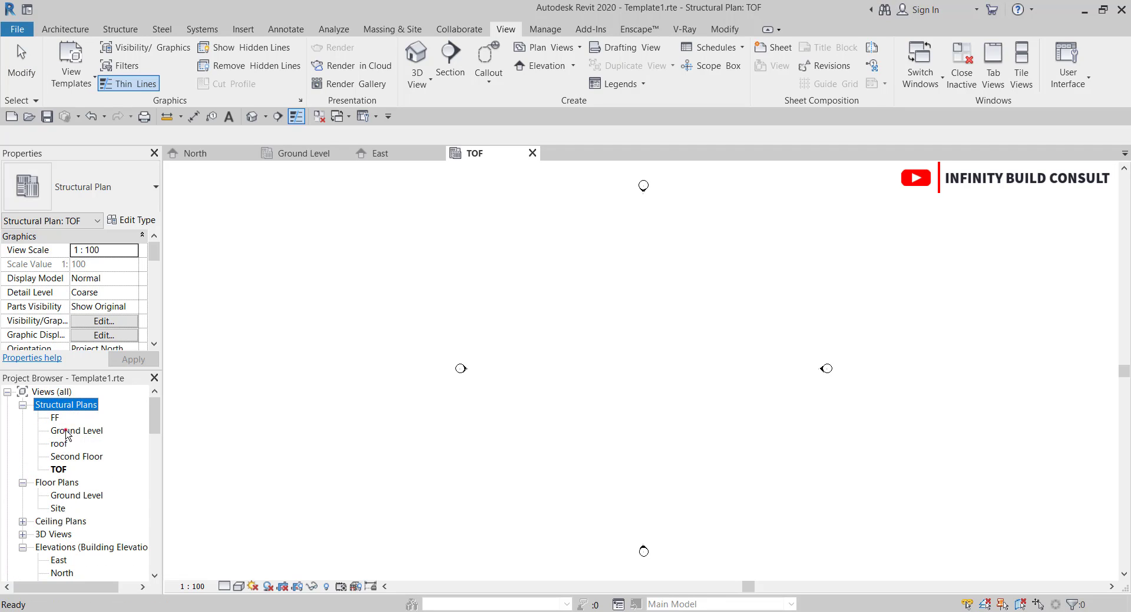
Open the Ground Level structural plan and draw a vertical grid line between the elevation markers, with its bubble at the lower end.
{"action": "double_click", "coordinate": [65, 432]}
{"action": "scroll", "coordinate": [628, 378], "scroll_direction": "up", "scroll_amount": 4}
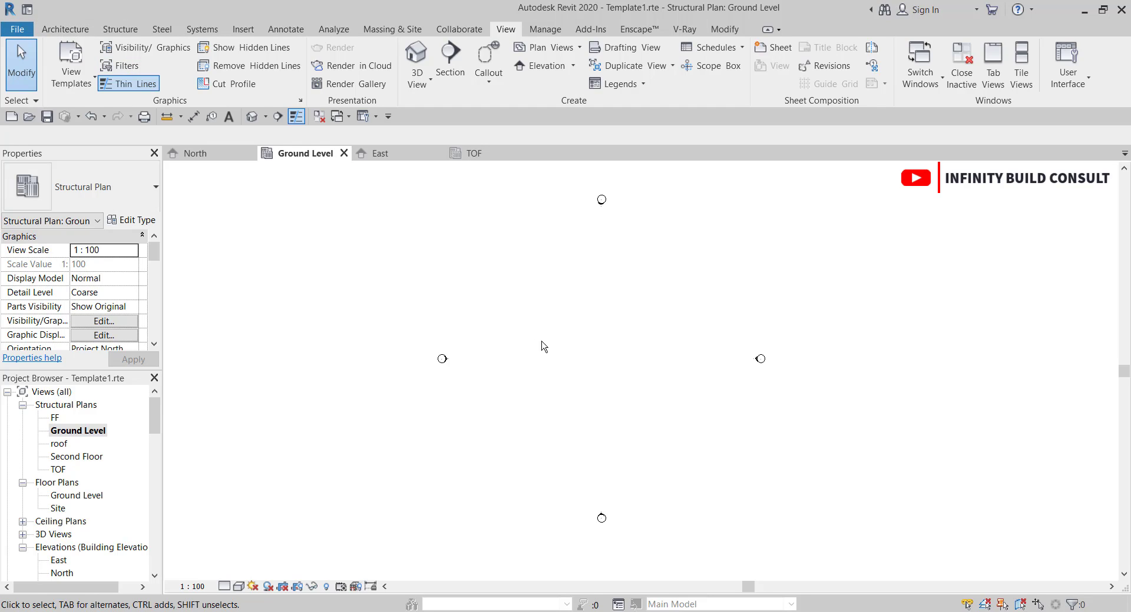
{"action": "left_click", "coordinate": [120, 28]}
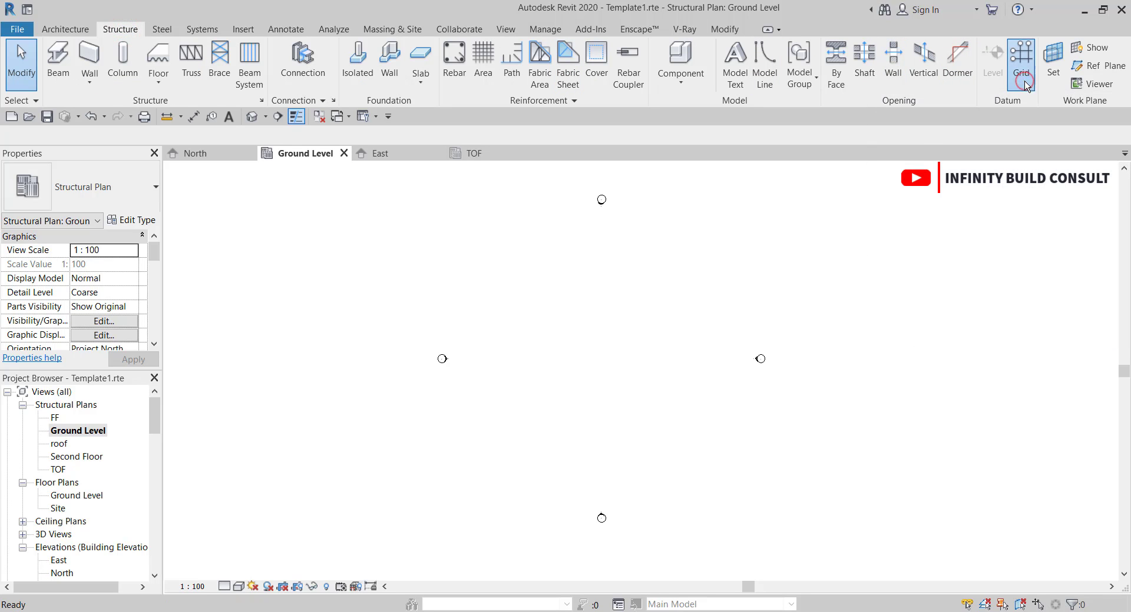
{"action": "left_click", "coordinate": [1020, 62]}
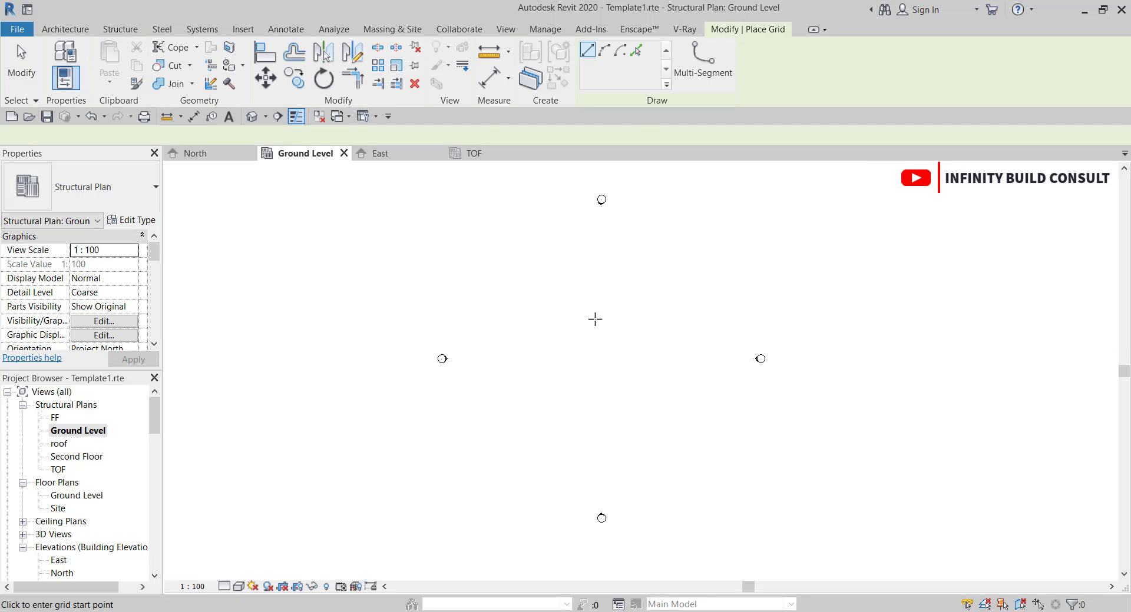
{"action": "left_click", "coordinate": [533, 274]}
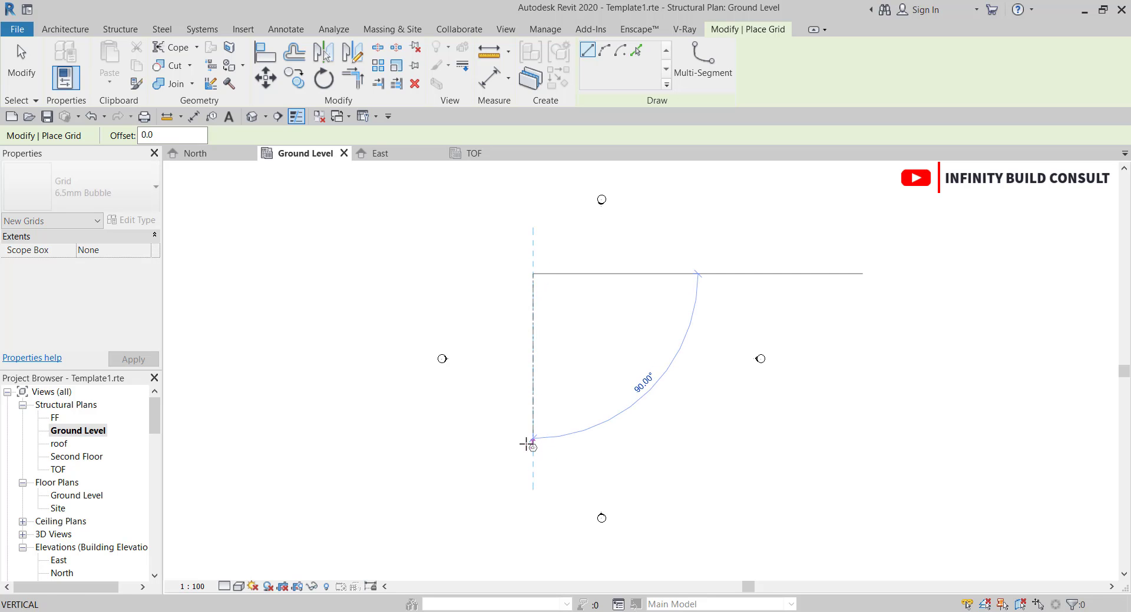
{"action": "left_click", "coordinate": [533, 442]}
{"action": "scroll", "coordinate": [533, 443], "scroll_direction": "up", "scroll_amount": 3}
{"action": "key", "text": "Escape"}
{"action": "scroll", "coordinate": [542, 443], "scroll_direction": "up", "scroll_amount": 3}
Rename the vertical grid line as 1.
{"action": "left_click", "coordinate": [521, 457]}
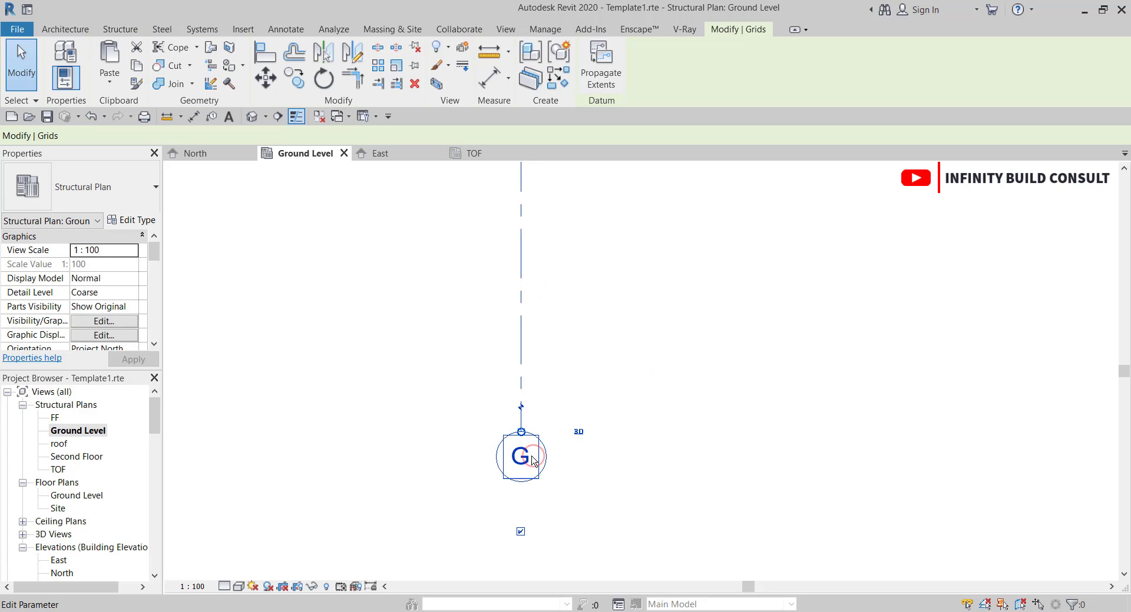
{"action": "left_click", "coordinate": [521, 457]}
{"action": "type", "text": "1"}
{"action": "left_click", "coordinate": [449, 353]}
{"action": "scroll", "coordinate": [492, 383], "scroll_direction": "down", "scroll_amount": 5}
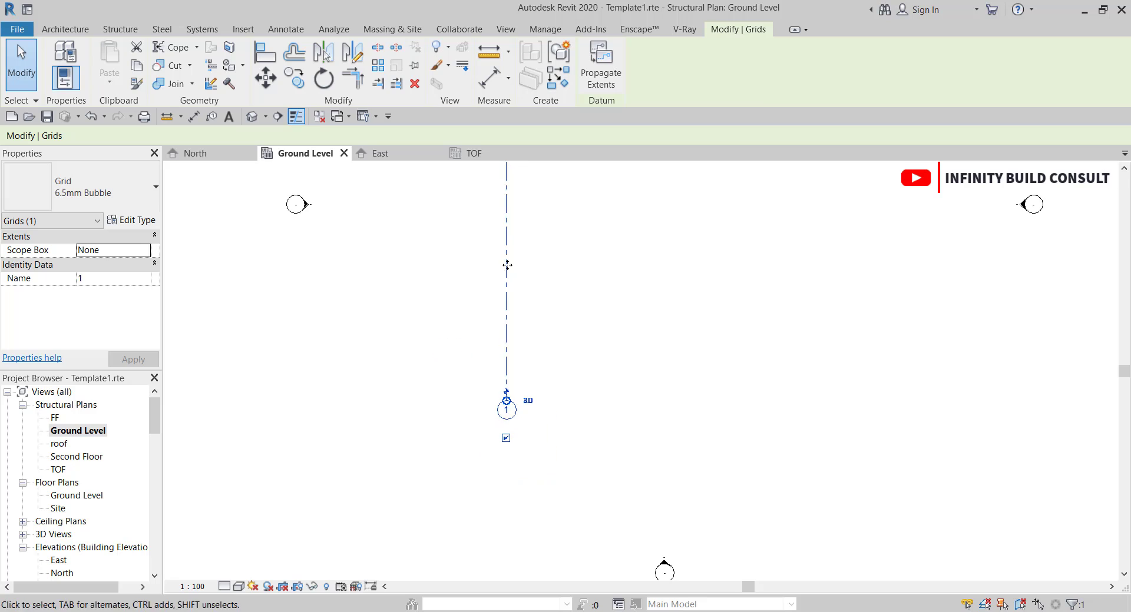
Copy grid 1 horizontally 4000 to the right.
{"action": "left_click", "coordinate": [293, 79]}
{"action": "left_click", "coordinate": [506, 239]}
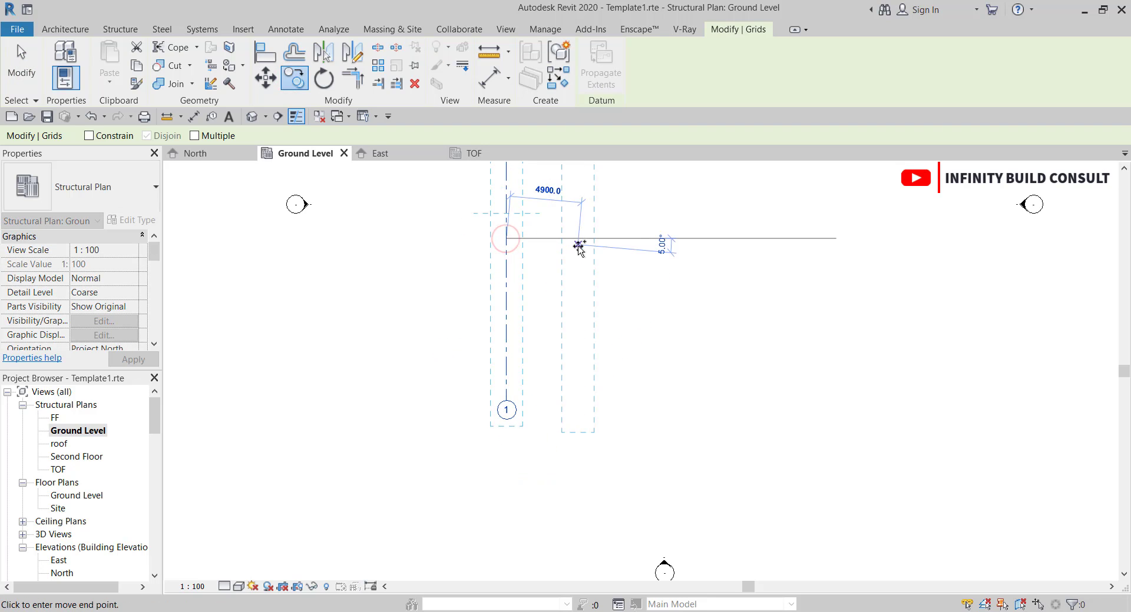
{"action": "type", "text": "4000"}
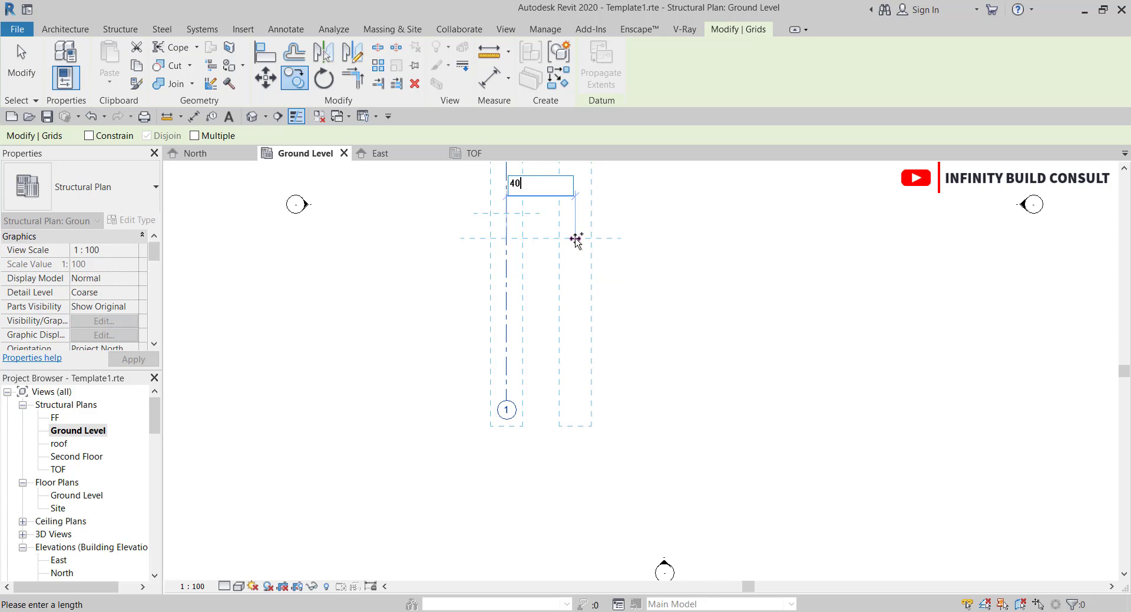
{"action": "key", "text": "Return"}
{"action": "scroll", "coordinate": [578, 245], "scroll_direction": "down", "scroll_amount": 2}
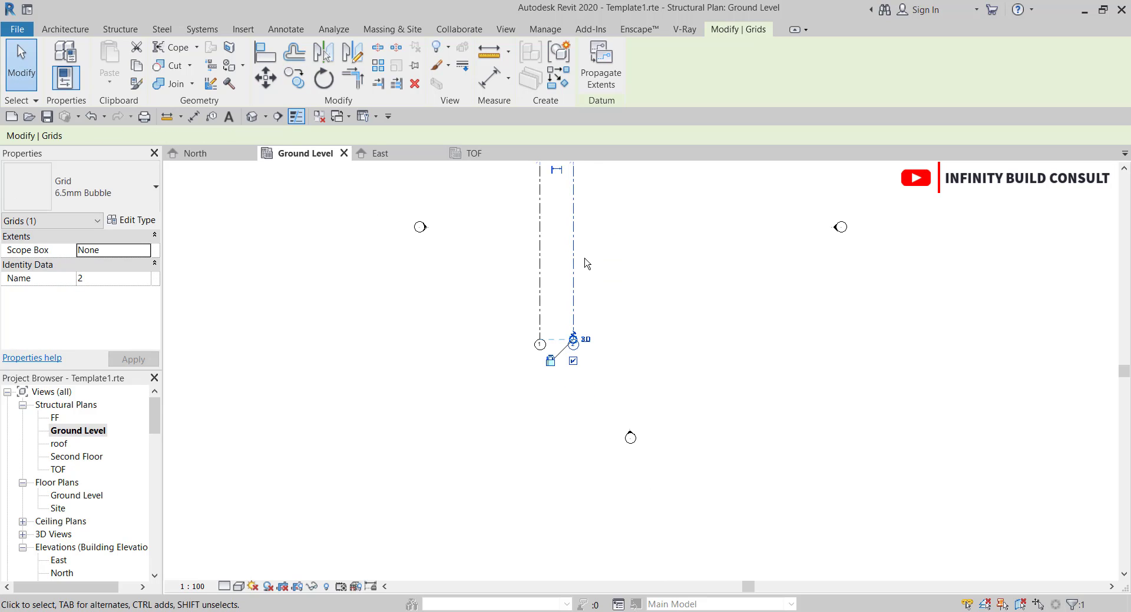
{"action": "left_click", "coordinate": [294, 52]}
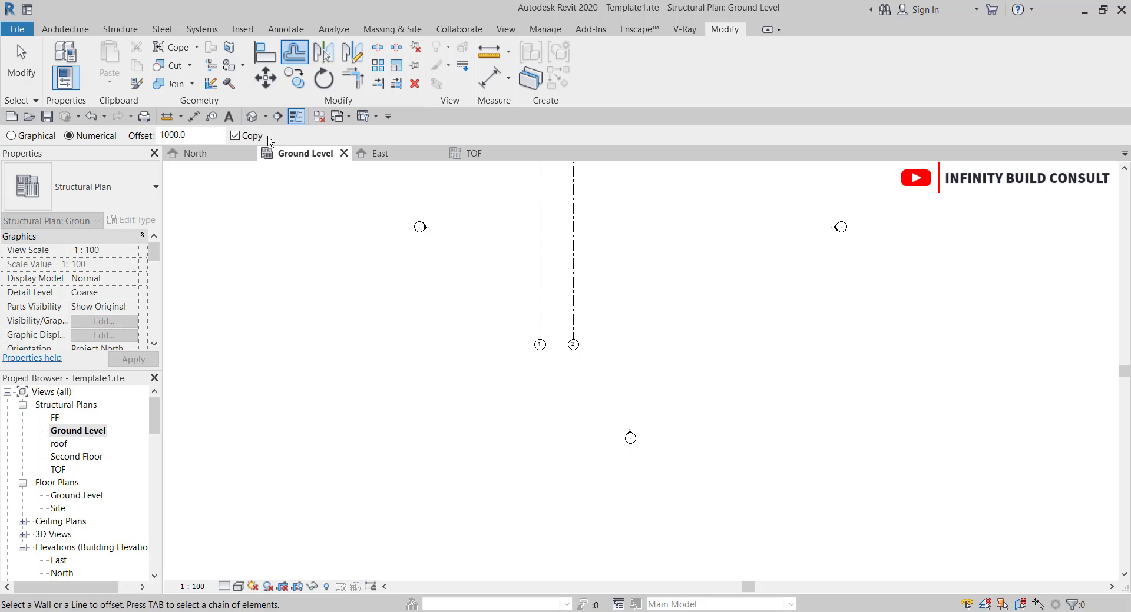
{"action": "scroll", "coordinate": [483, 345], "scroll_direction": "down", "scroll_amount": 2}
{"action": "key", "text": "Escape"}
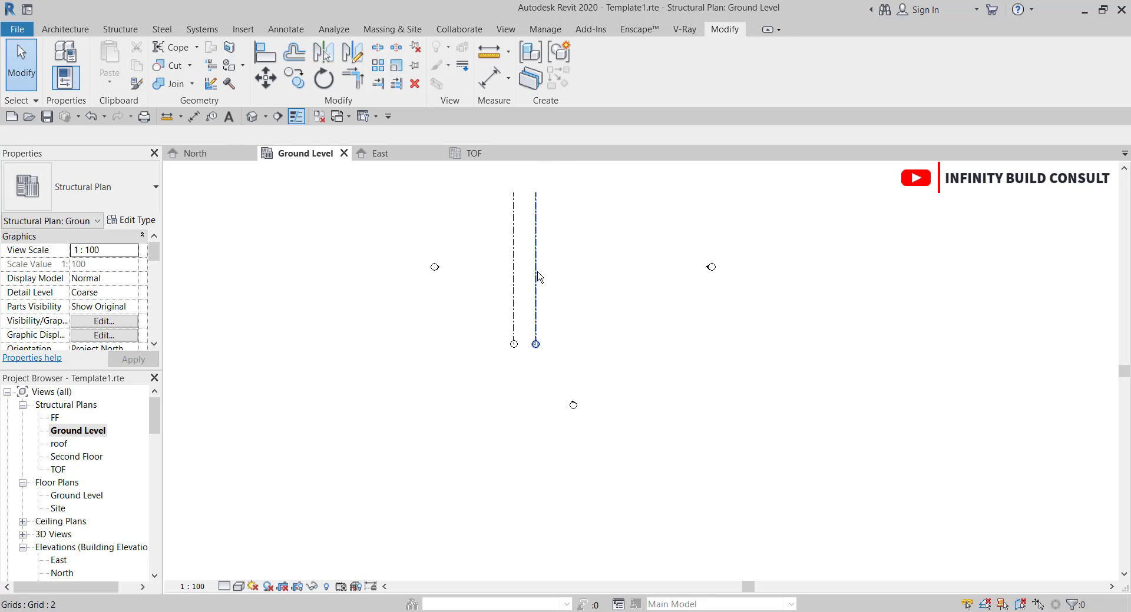
Add two more vertical grids to the right of grid 2 by picking lines with an offset of 4000.
{"action": "left_click", "coordinate": [535, 233]}
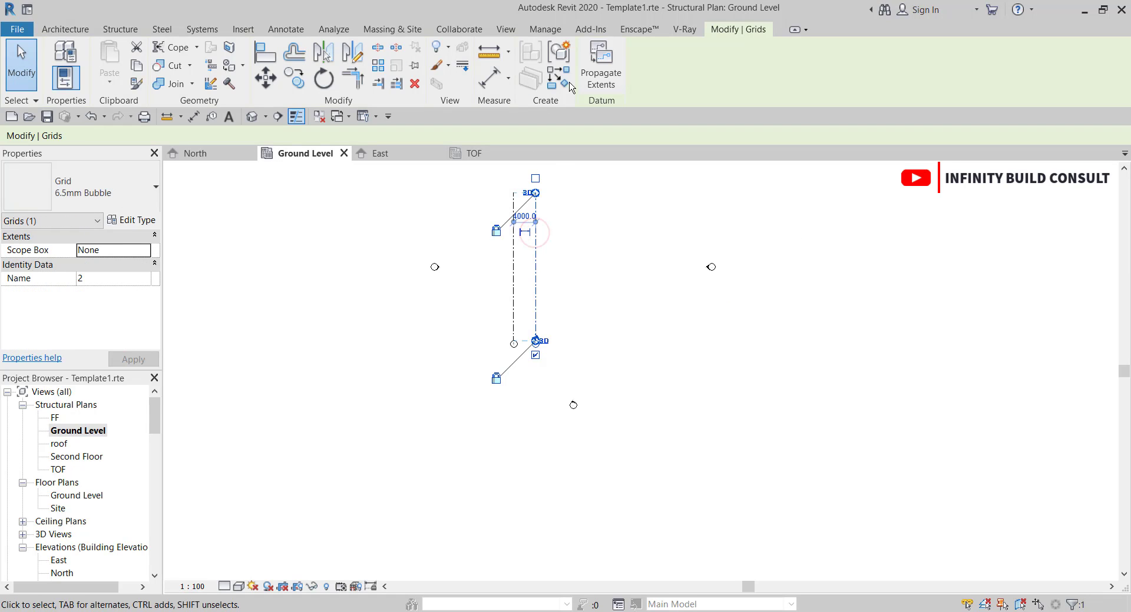
{"action": "left_click", "coordinate": [564, 84]}
{"action": "double_click", "coordinate": [195, 135]}
{"action": "type", "text": "4000"}
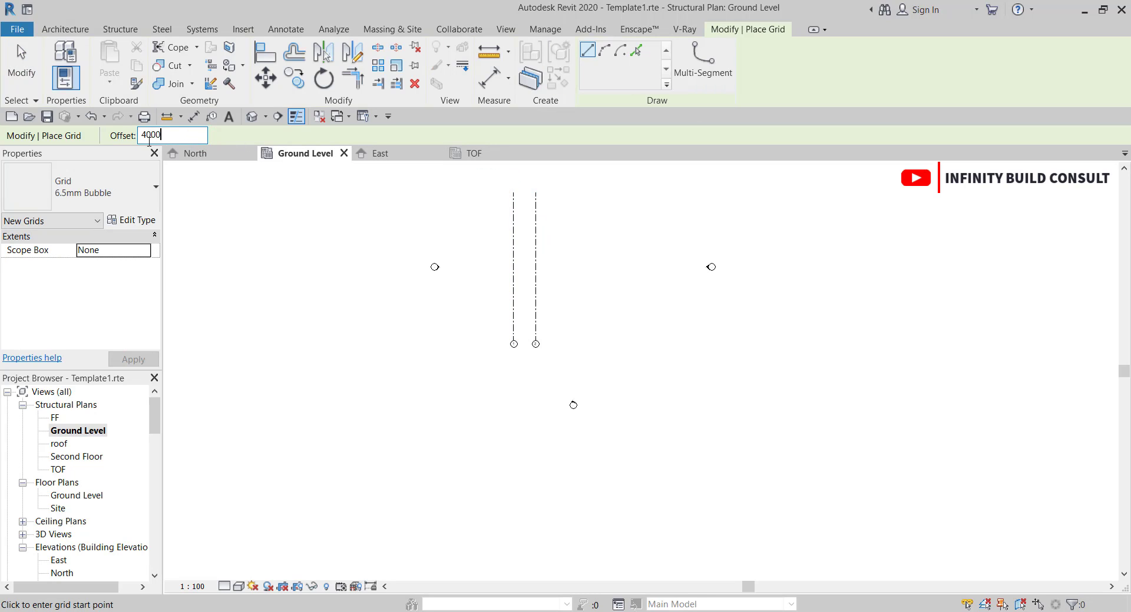
{"action": "left_click", "coordinate": [636, 50]}
{"action": "scroll", "coordinate": [591, 188], "scroll_direction": "up", "scroll_amount": 2}
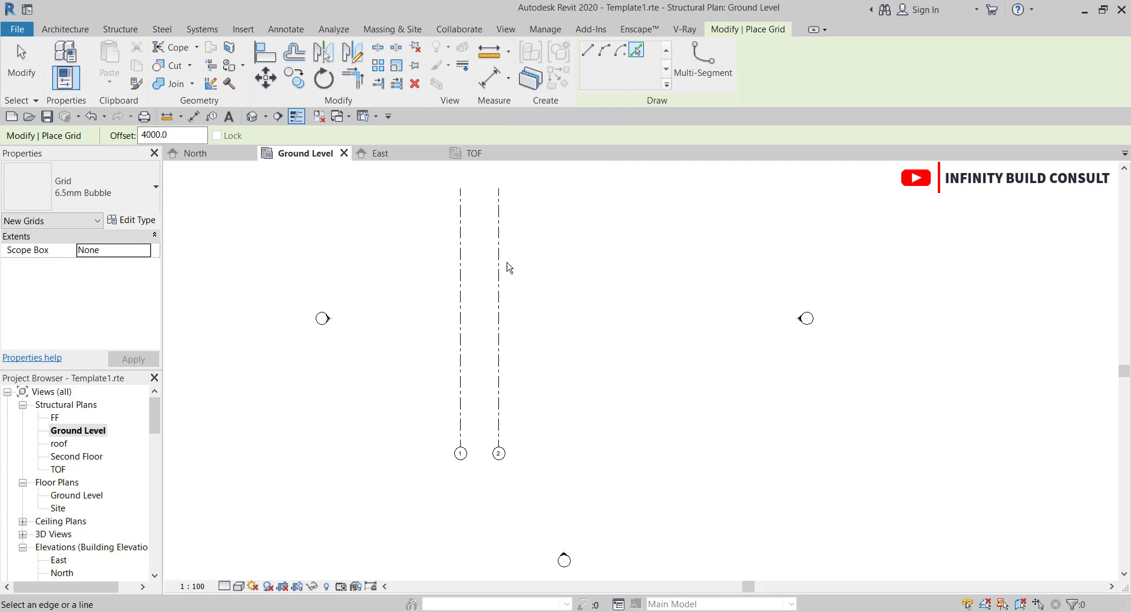
{"action": "left_click", "coordinate": [501, 263]}
{"action": "left_click", "coordinate": [540, 266]}
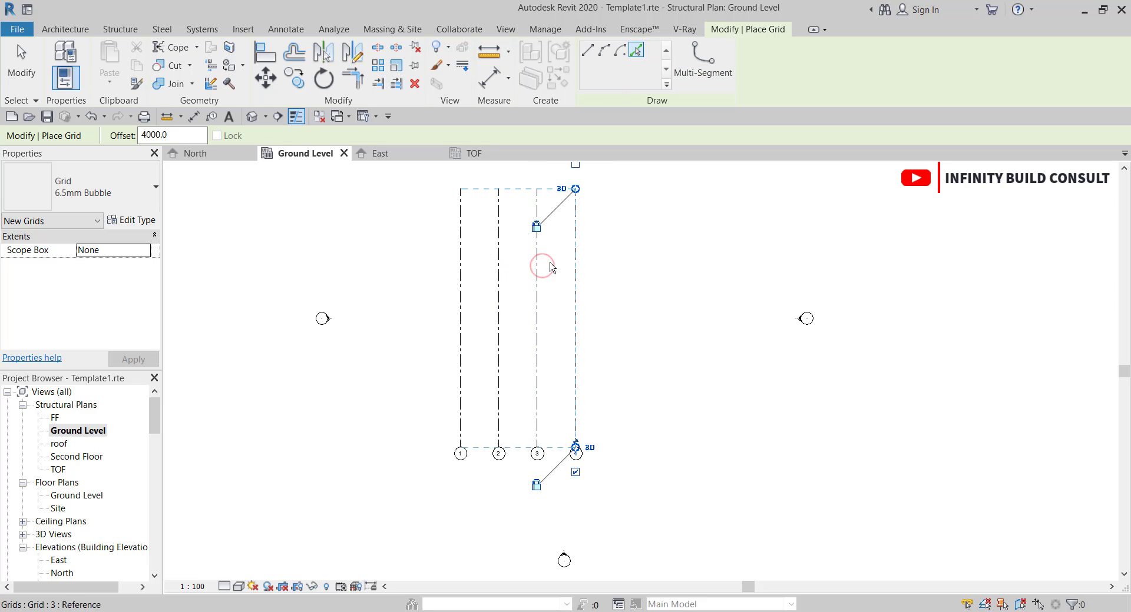
{"action": "scroll", "coordinate": [553, 264], "scroll_direction": "down", "scroll_amount": 2}
{"action": "key", "text": "Escape"}
{"action": "key", "text": "Escape"}
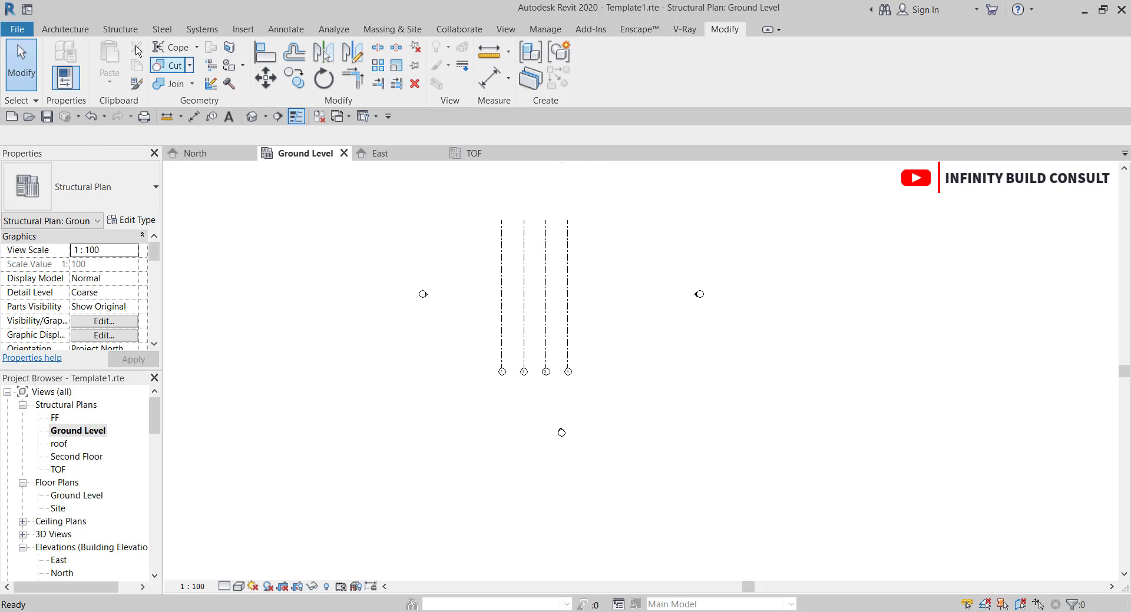
Draw a horizontal grid line across grids 1 to 4, just above their bubbles, with its bubble at the left end.
{"action": "left_click", "coordinate": [122, 28]}
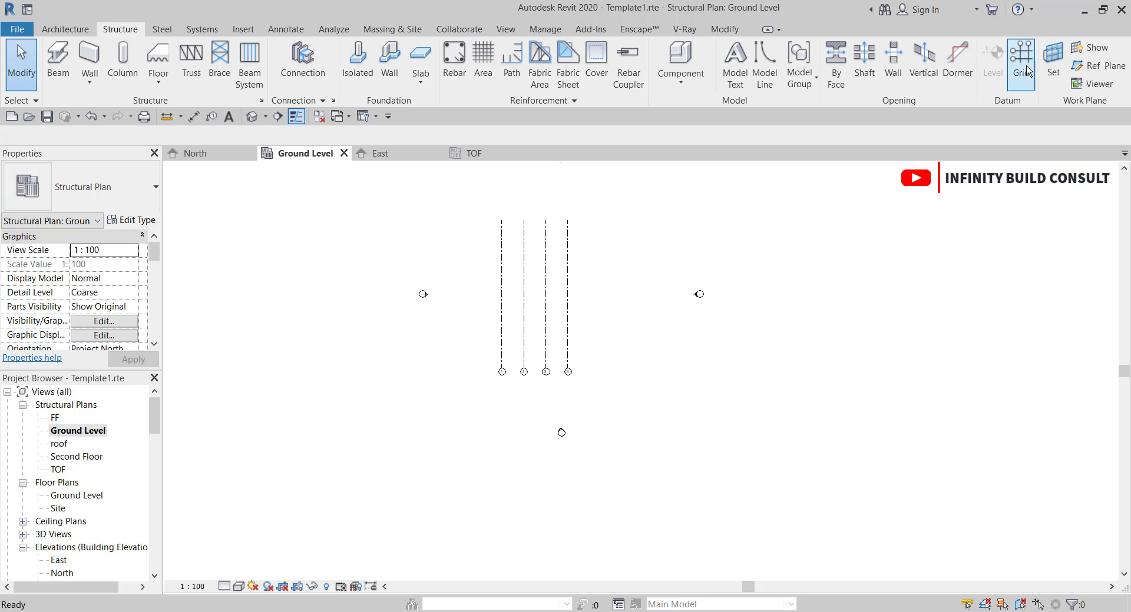
{"action": "scroll", "coordinate": [609, 346], "scroll_direction": "up", "scroll_amount": 3}
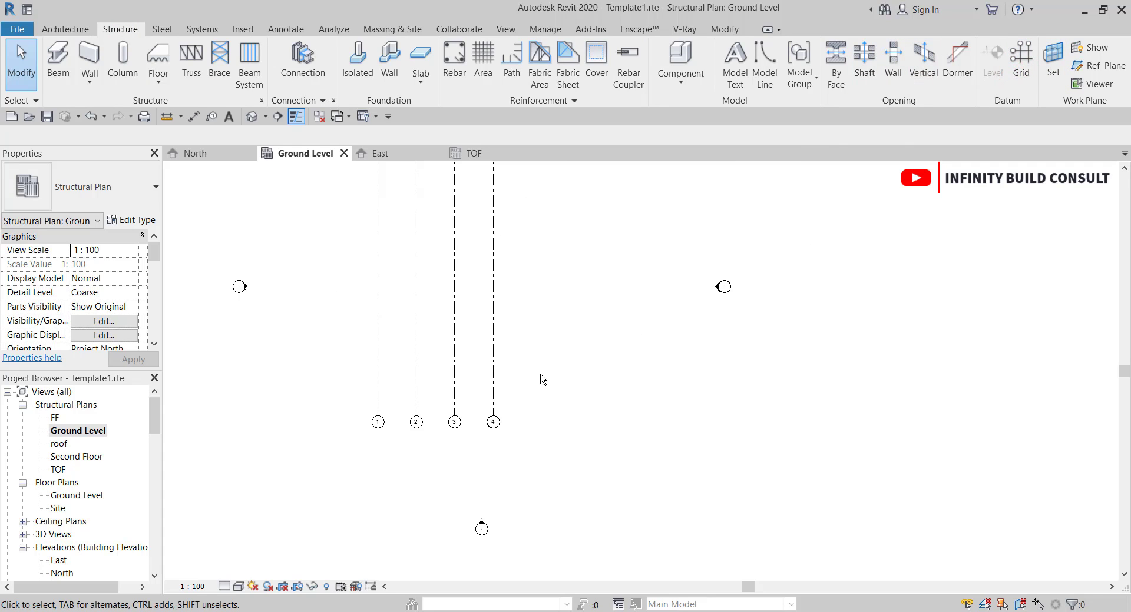
{"action": "left_click", "coordinate": [1020, 59]}
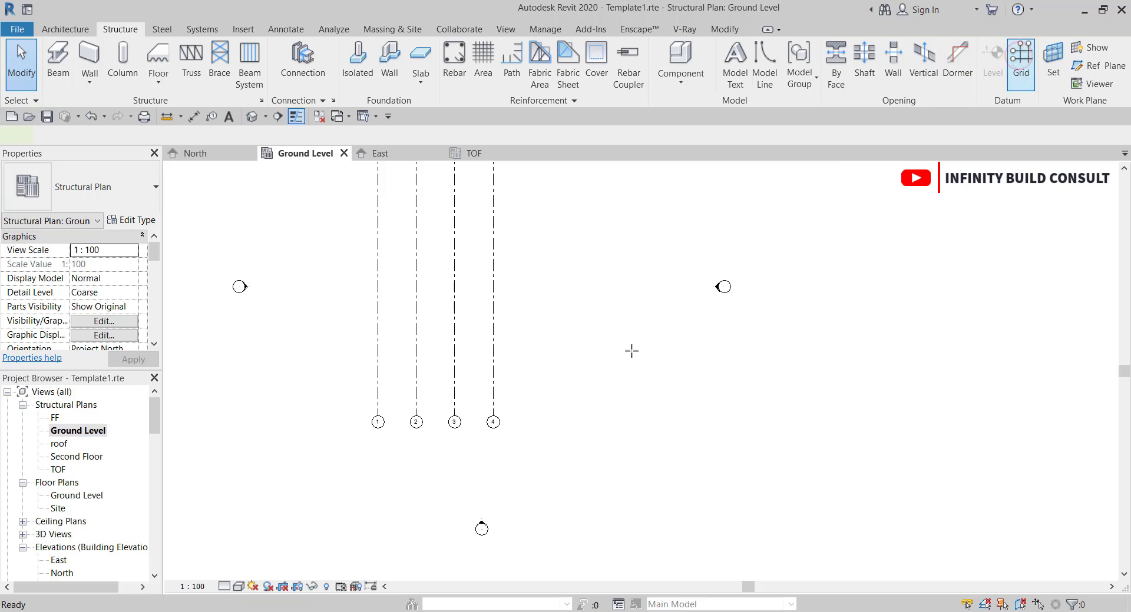
{"action": "left_click", "coordinate": [532, 373]}
{"action": "scroll", "coordinate": [318, 376], "scroll_direction": "up", "scroll_amount": 4}
{"action": "key", "text": "Escape"}
Rename the horizontal grid line as A.
{"action": "left_click", "coordinate": [324, 362]}
{"action": "left_click", "coordinate": [331, 359]}
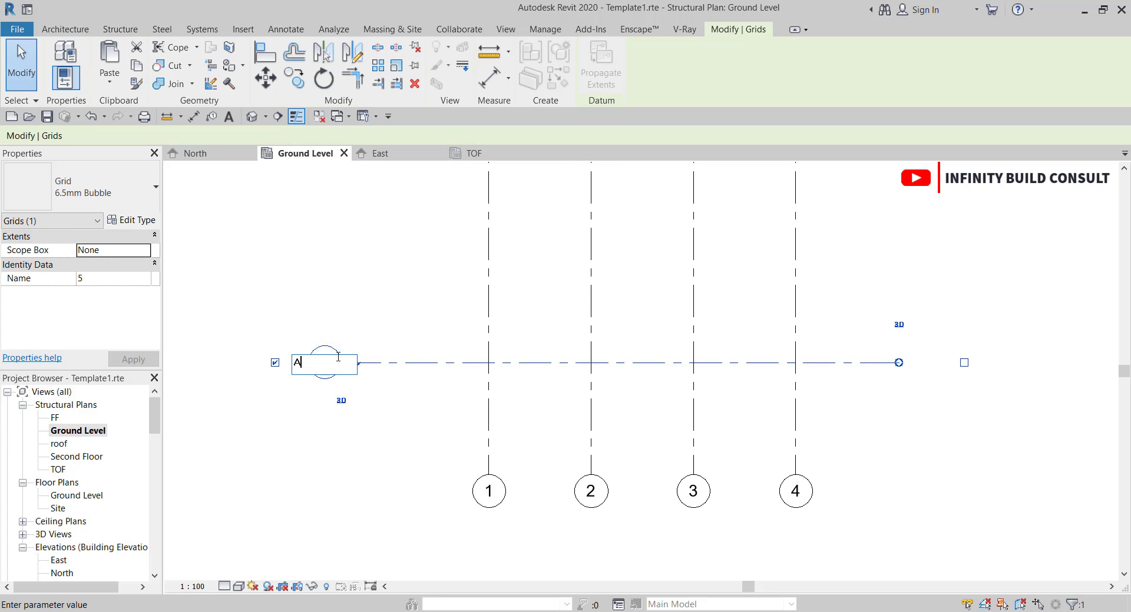
{"action": "left_click", "coordinate": [349, 272]}
{"action": "scroll", "coordinate": [500, 351], "scroll_direction": "down", "scroll_amount": 3}
{"action": "left_click", "coordinate": [399, 278]}
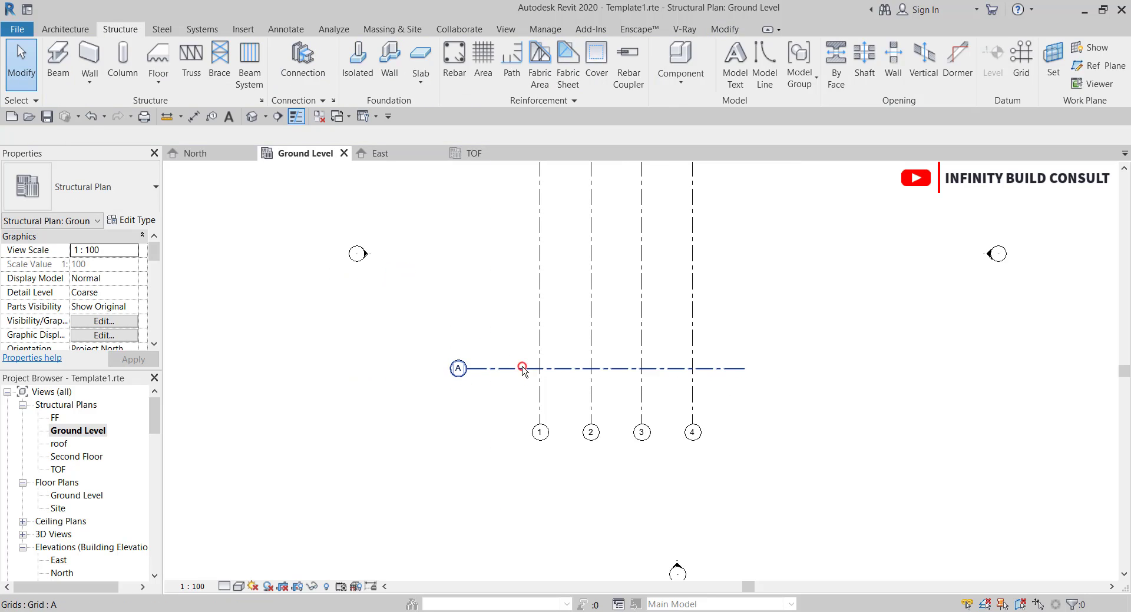
Copy grid A straight up by 4000.
{"action": "left_click", "coordinate": [523, 370]}
{"action": "key", "text": "c"}
{"action": "key", "text": "o"}
{"action": "left_click", "coordinate": [511, 369]}
{"action": "type", "text": "400"}
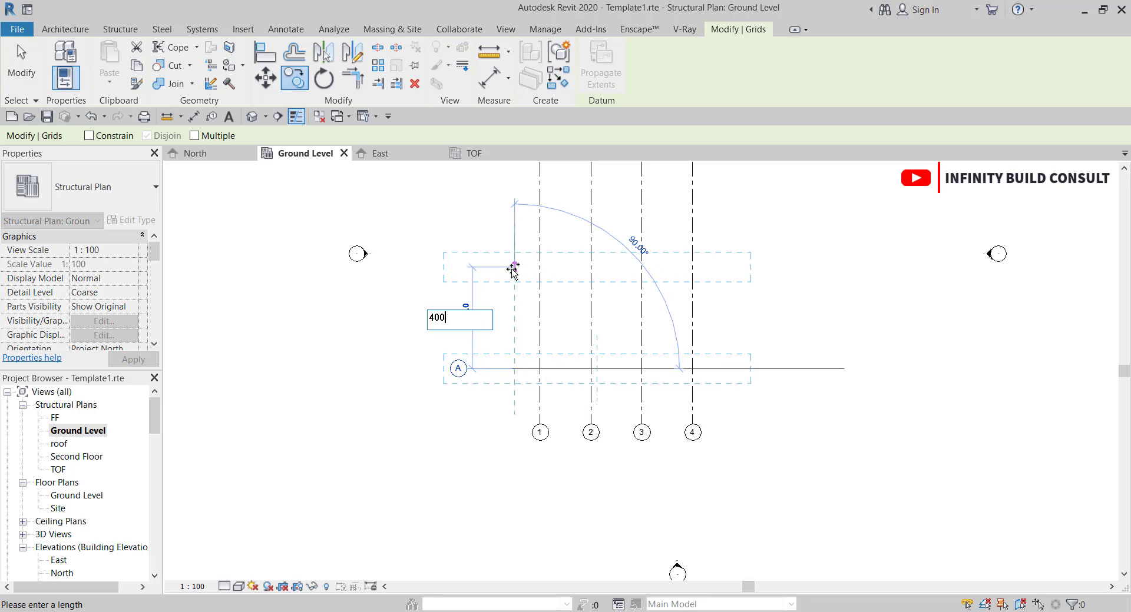
{"action": "type", "text": "0"}
{"action": "key", "text": "Return"}
Copy grid B straight up by 4000 to add a third horizontal grid.
{"action": "middle_click_drag", "start_coordinate": [521, 316], "coordinate": [526, 327]}
{"action": "left_click", "coordinate": [301, 87]}
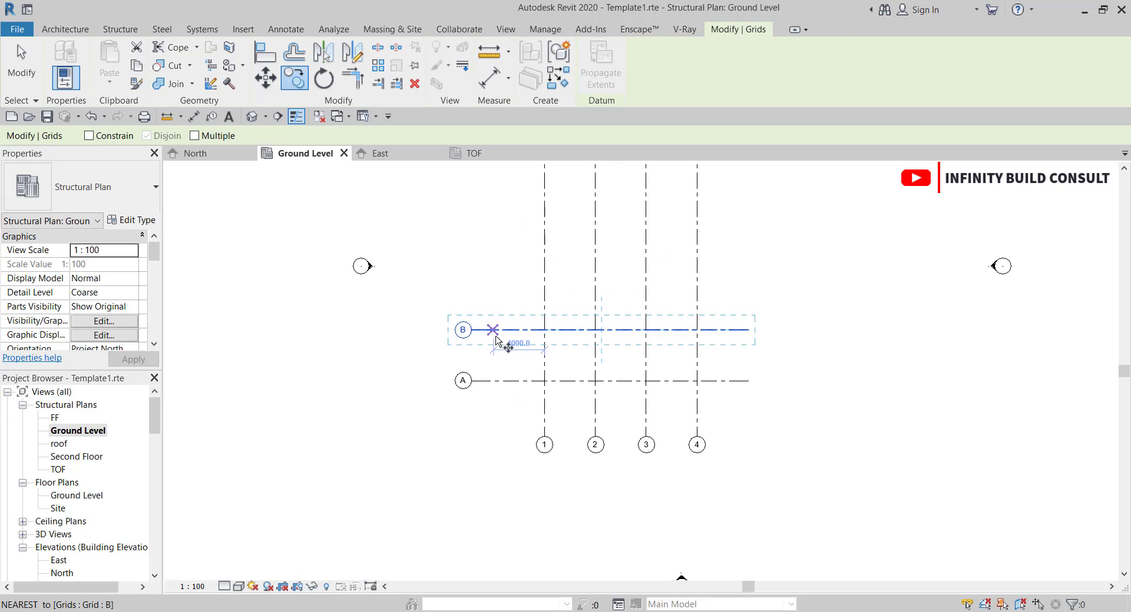
{"action": "left_click", "coordinate": [493, 330]}
{"action": "type", "text": "40"}
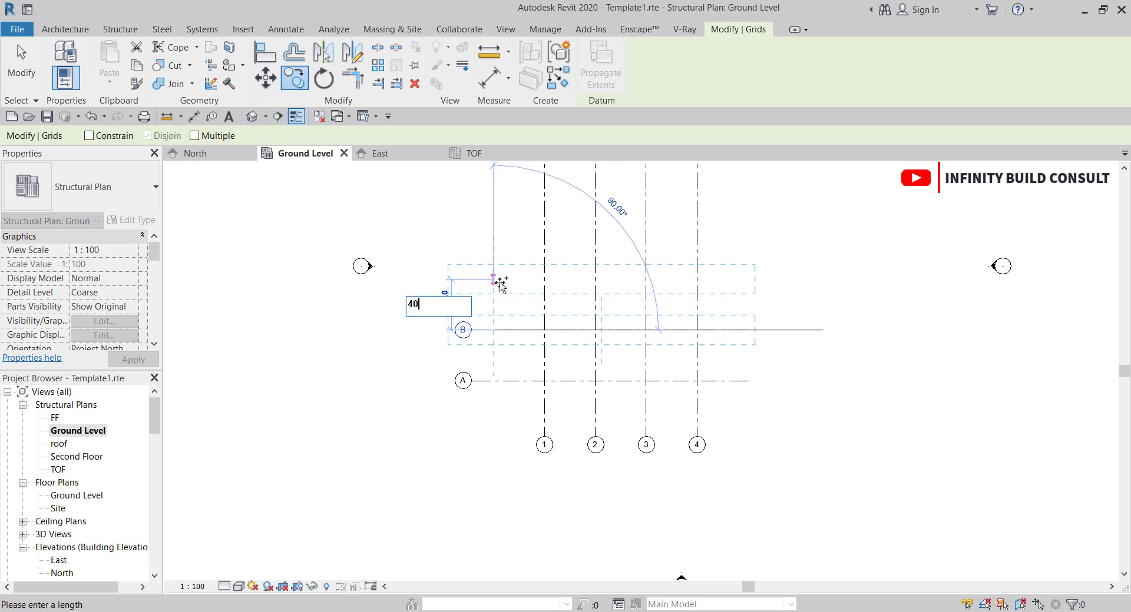
{"action": "type", "text": "00"}
{"action": "key", "text": "Return"}
{"action": "scroll", "coordinate": [598, 326], "scroll_direction": "down", "scroll_amount": 2}
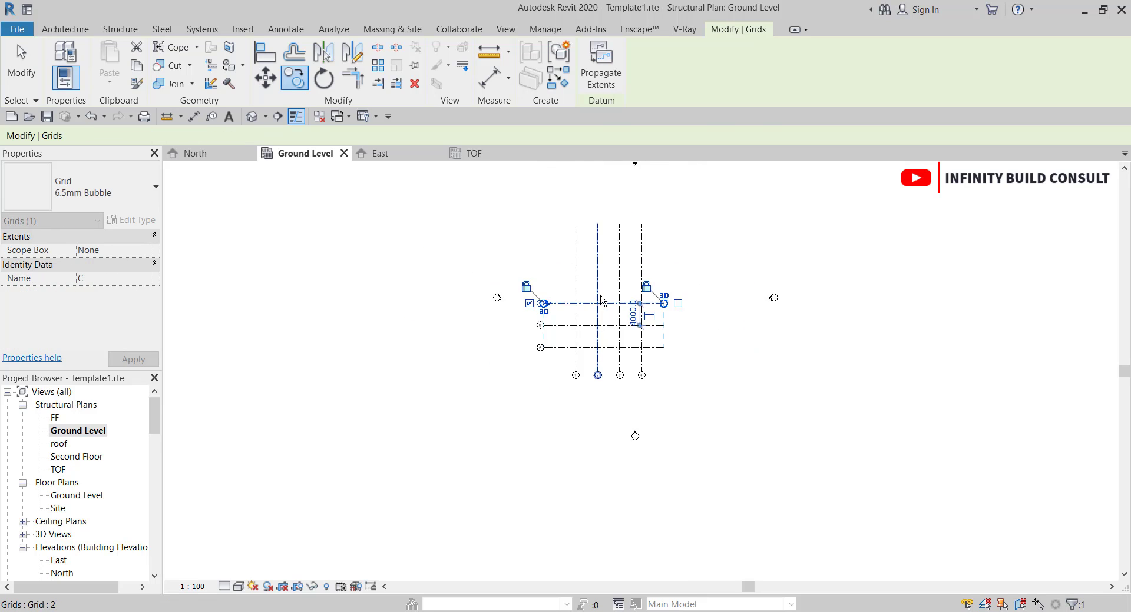
{"action": "key", "text": "Escape"}
{"action": "key", "text": "Escape"}
Shorten grids 1 to 4 together by pulling their upper ends down to just above grid C.
{"action": "scroll", "coordinate": [598, 270], "scroll_direction": "up", "scroll_amount": 3}
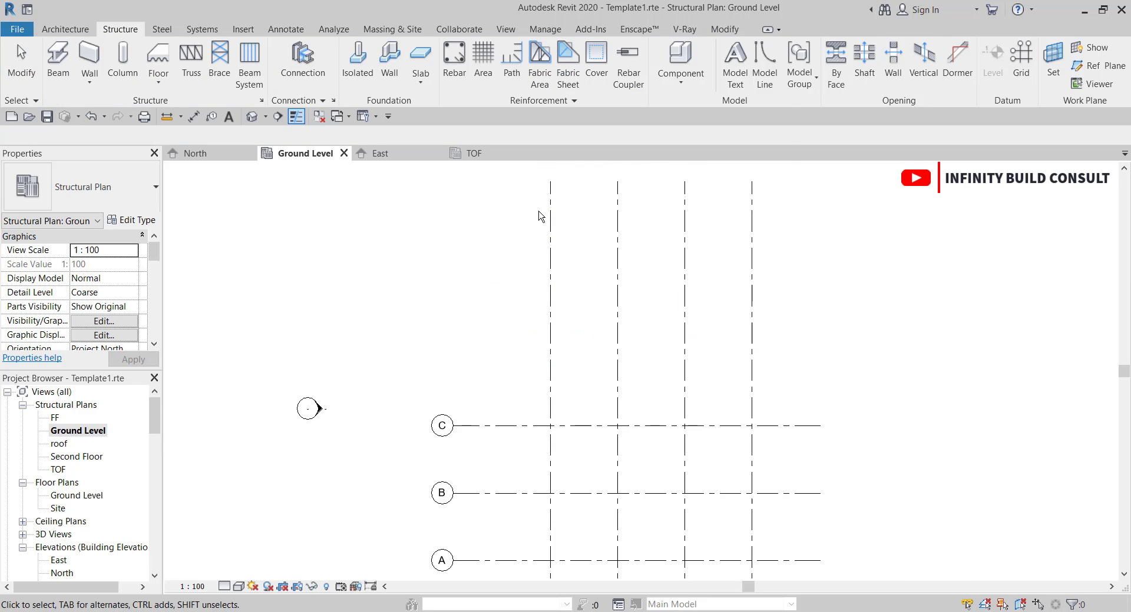
{"action": "scroll", "coordinate": [538, 218], "scroll_direction": "down", "scroll_amount": 1}
{"action": "left_click", "coordinate": [570, 247]}
{"action": "left_click_drag", "start_coordinate": [569, 246], "coordinate": [565, 374]}
{"action": "scroll", "coordinate": [610, 277], "scroll_direction": "down", "scroll_amount": 2}
{"action": "key", "text": "Escape"}
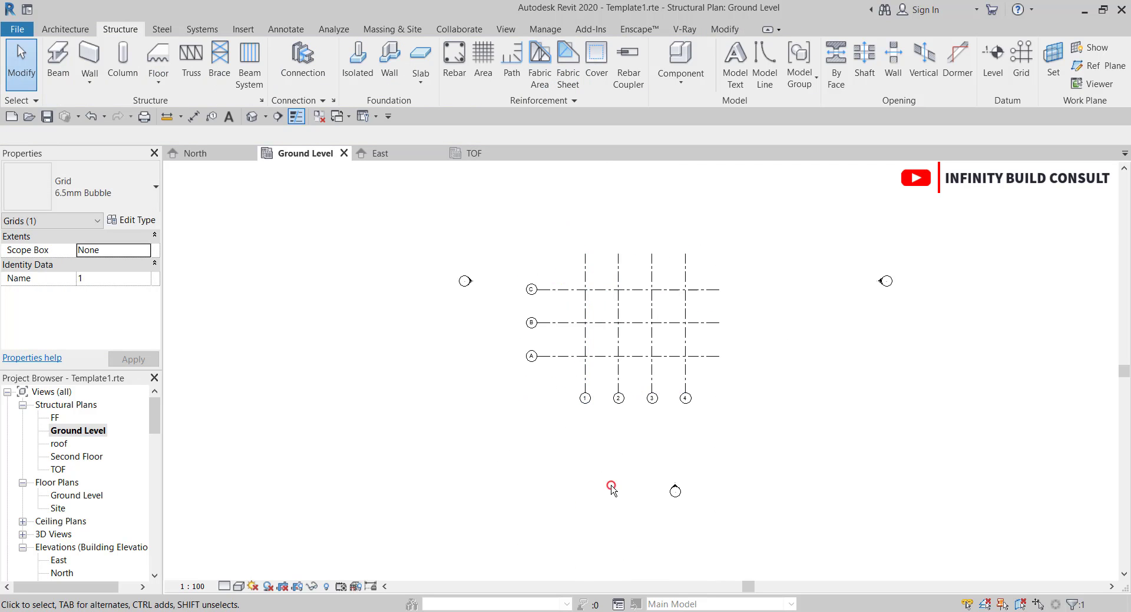
{"action": "scroll", "coordinate": [587, 382], "scroll_direction": "up", "scroll_amount": 2}
{"action": "left_click", "coordinate": [587, 427]}
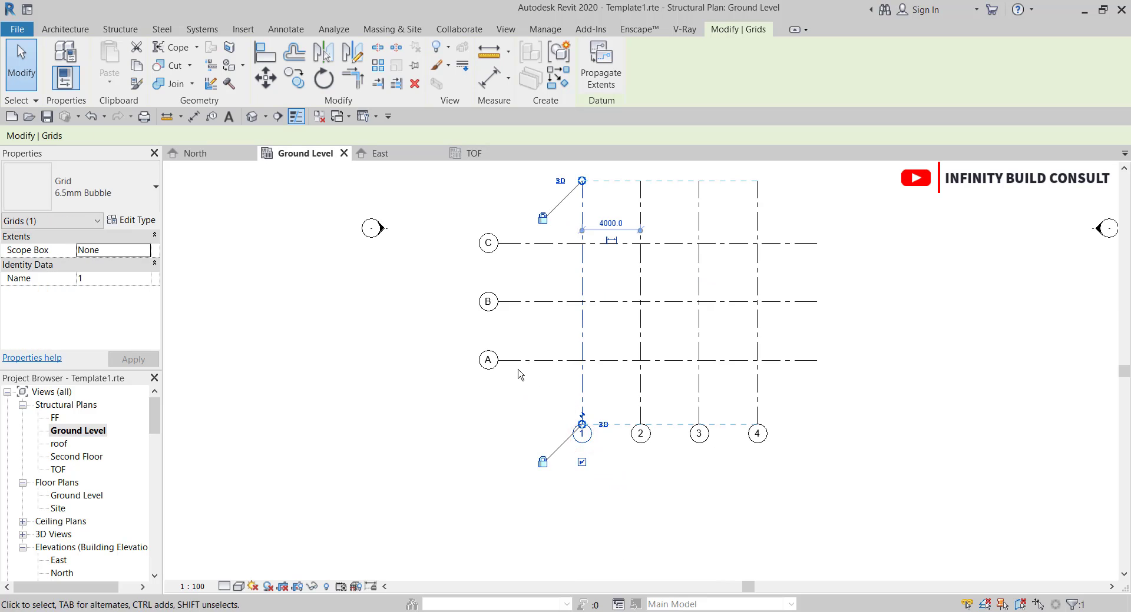
{"action": "scroll", "coordinate": [555, 399], "scroll_direction": "down", "scroll_amount": 2}
{"action": "left_click", "coordinate": [697, 383]}
{"action": "scroll", "coordinate": [575, 330], "scroll_direction": "up", "scroll_amount": 2}
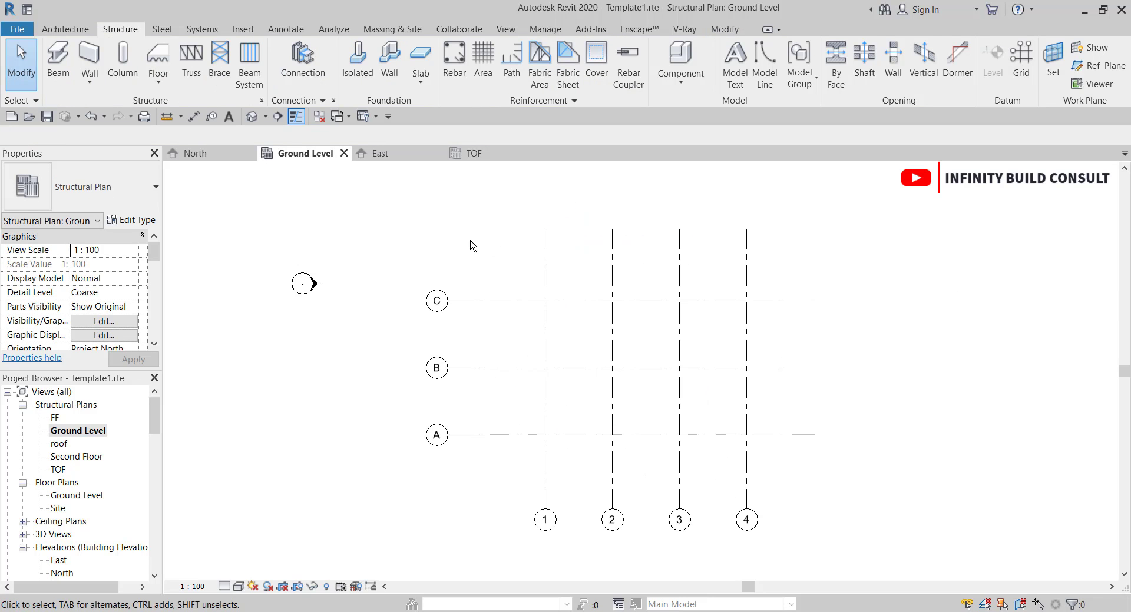
Place M_Concrete-Square-Column 300 x 300mm vertical structural columns at all intersections of grids 1 to 4 and A to C.
{"action": "left_click", "coordinate": [122, 67]}
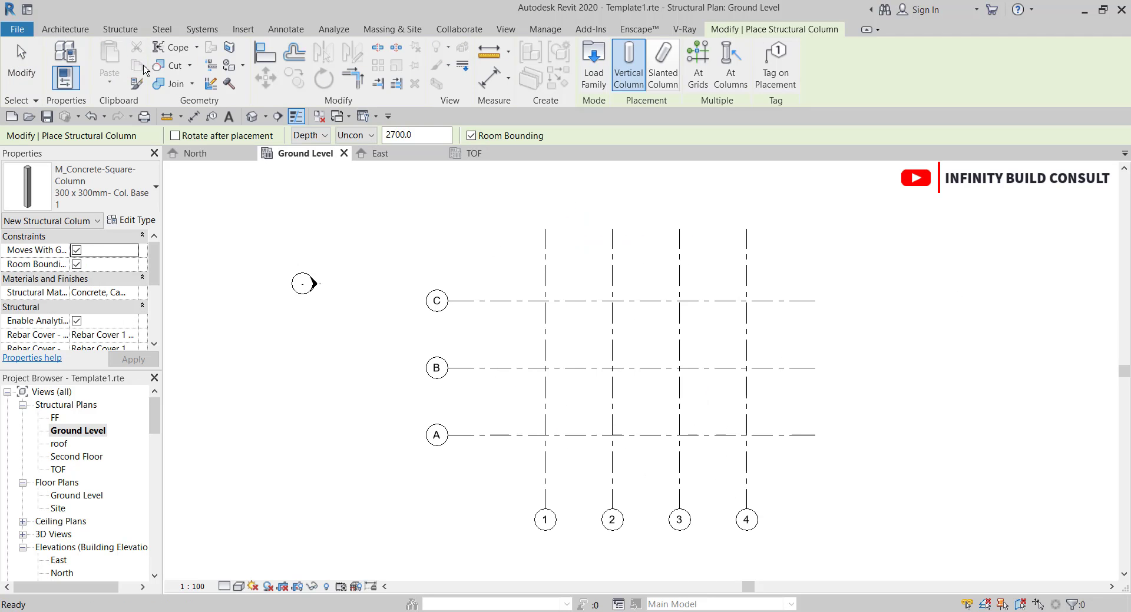
{"action": "left_click", "coordinate": [103, 195]}
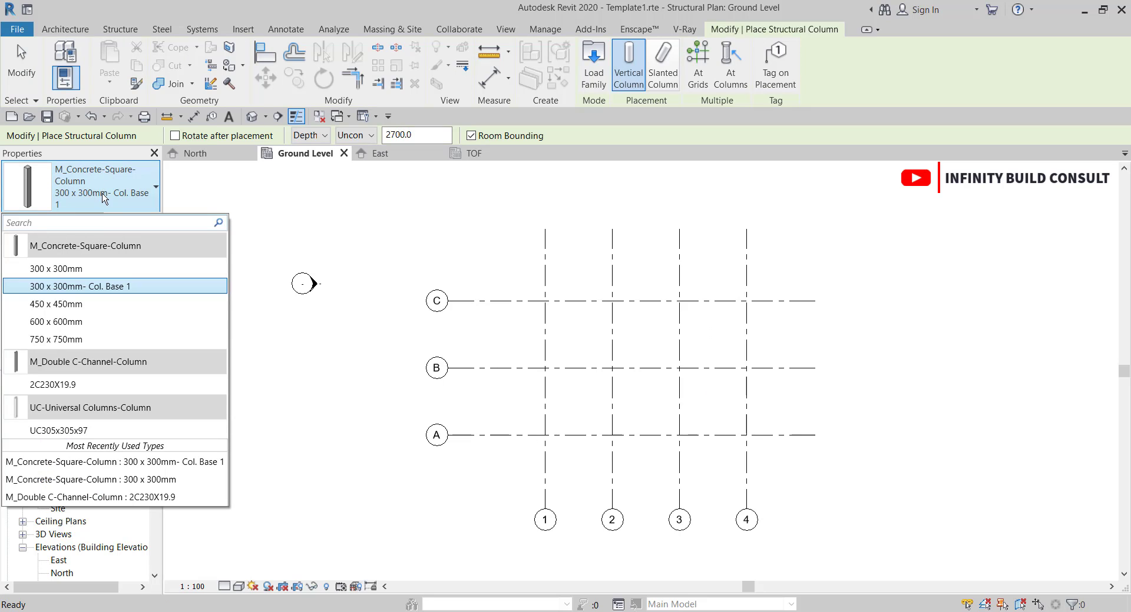
{"action": "left_click", "coordinate": [77, 269]}
{"action": "scroll", "coordinate": [558, 307], "scroll_direction": "up", "scroll_amount": 3}
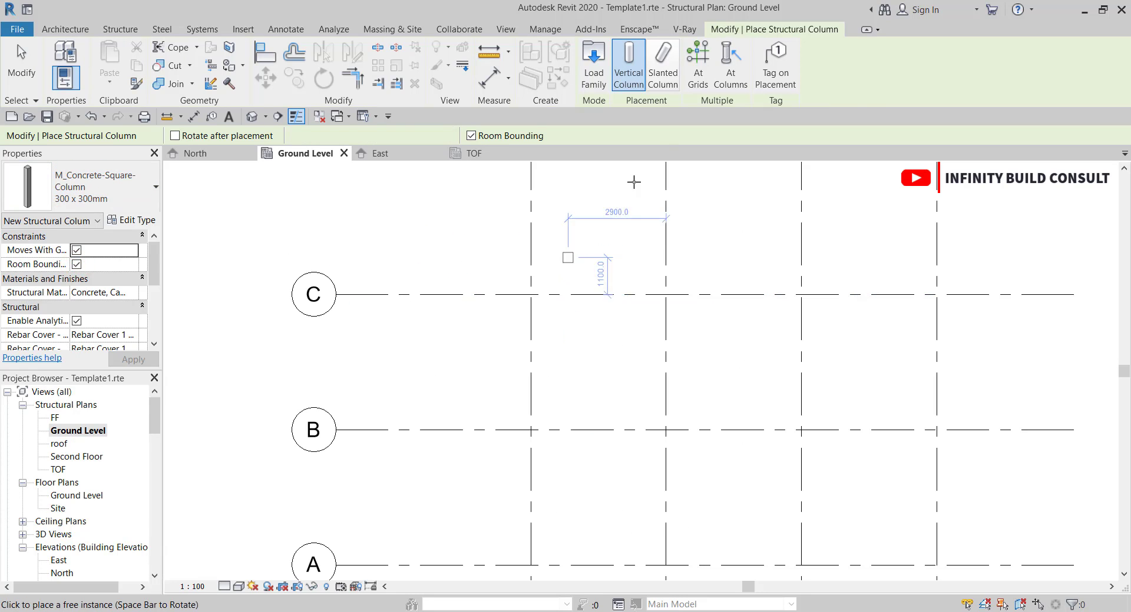
{"action": "left_click", "coordinate": [696, 74]}
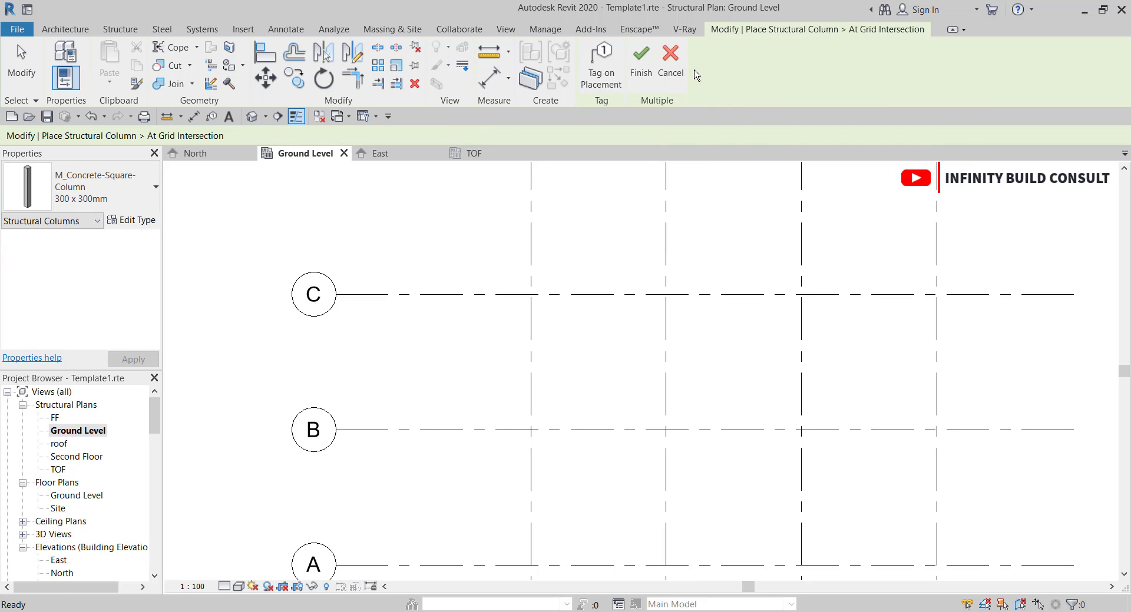
{"action": "scroll", "coordinate": [631, 181], "scroll_direction": "down", "scroll_amount": 5}
{"action": "left_click_drag", "start_coordinate": [580, 209], "coordinate": [751, 350]}
{"action": "scroll", "coordinate": [661, 286], "scroll_direction": "down", "scroll_amount": 2}
{"action": "left_click_drag", "start_coordinate": [577, 203], "coordinate": [710, 353]}
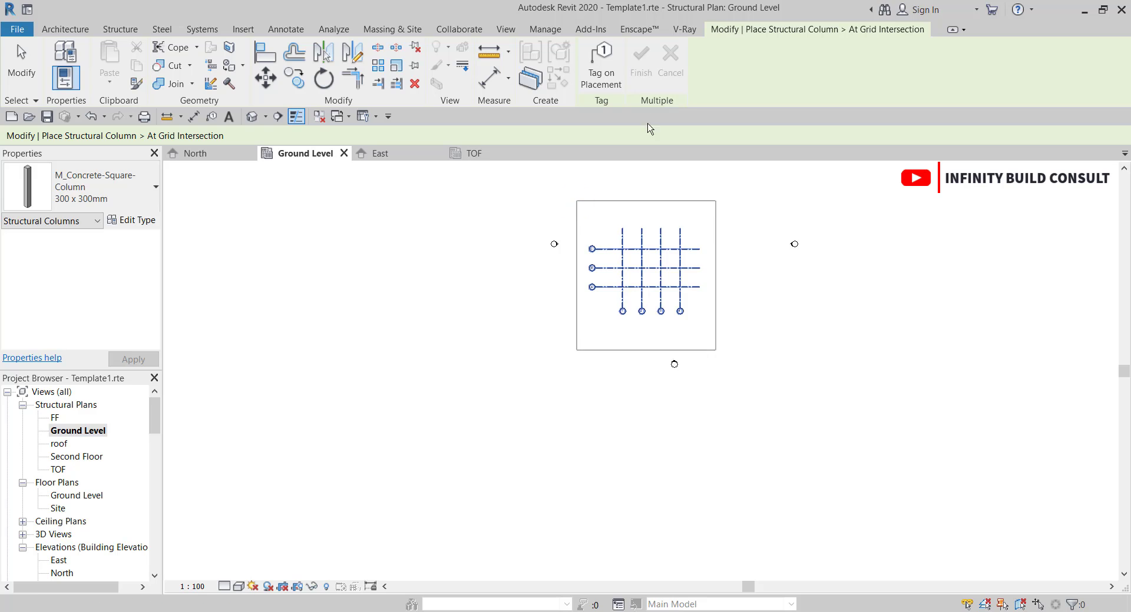
{"action": "left_click", "coordinate": [640, 65]}
{"action": "scroll", "coordinate": [654, 248], "scroll_direction": "up", "scroll_amount": 3}
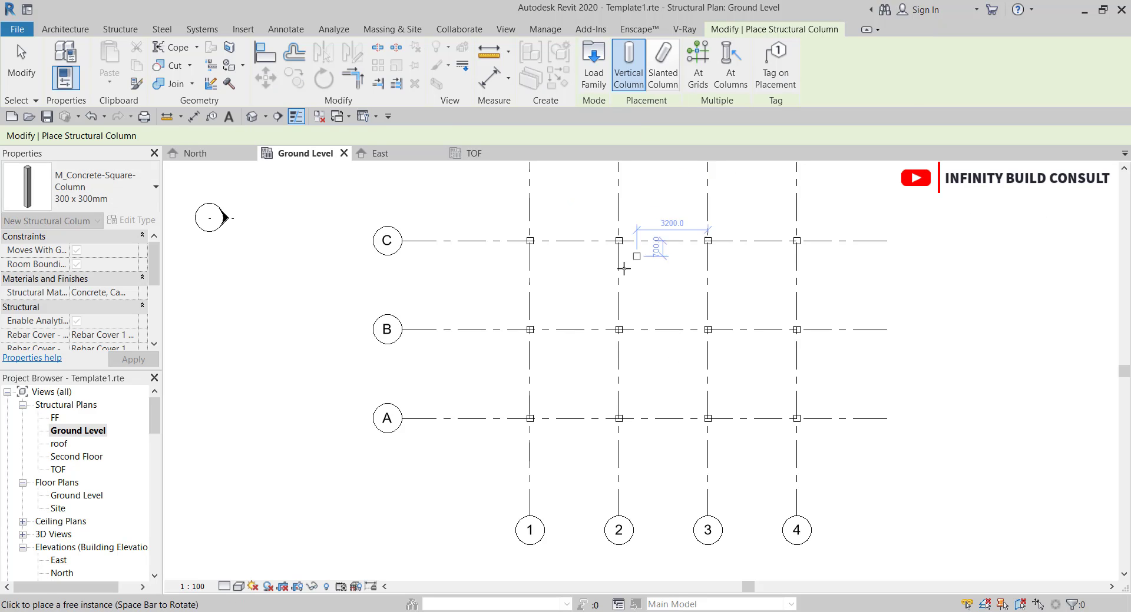
Start placing beams and load M_Concrete-Rectangular Beam.rfa from the Concrete folder under Structural Framing in the US Metric library.
{"action": "key", "text": "Escape"}
{"action": "scroll", "coordinate": [619, 206], "scroll_direction": "up", "scroll_amount": 3}
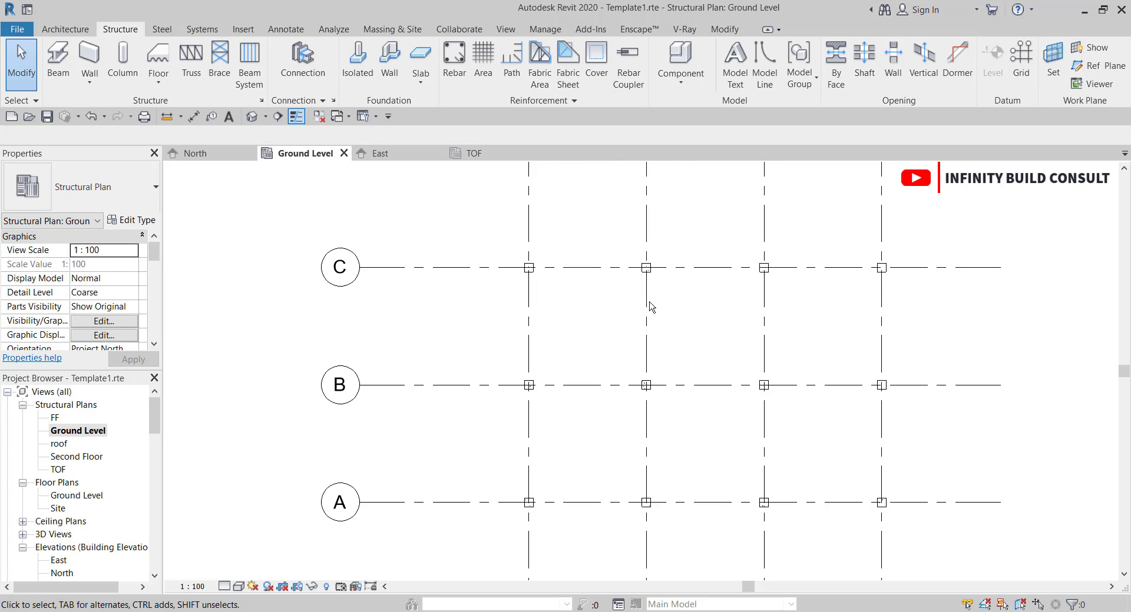
{"action": "scroll", "coordinate": [652, 306], "scroll_direction": "down", "scroll_amount": 5}
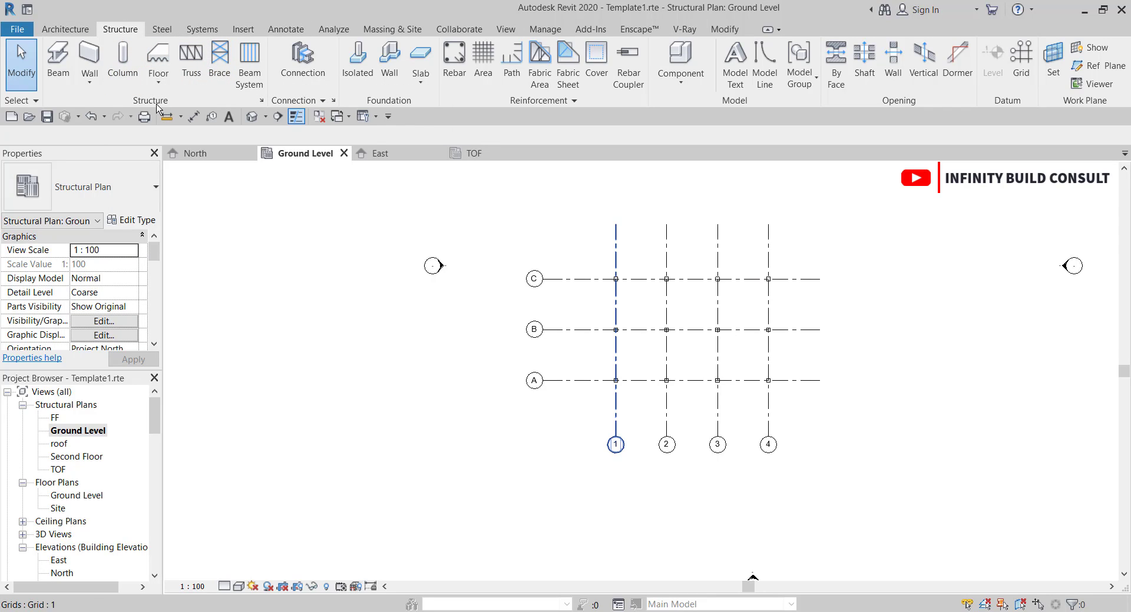
{"action": "left_click", "coordinate": [58, 59]}
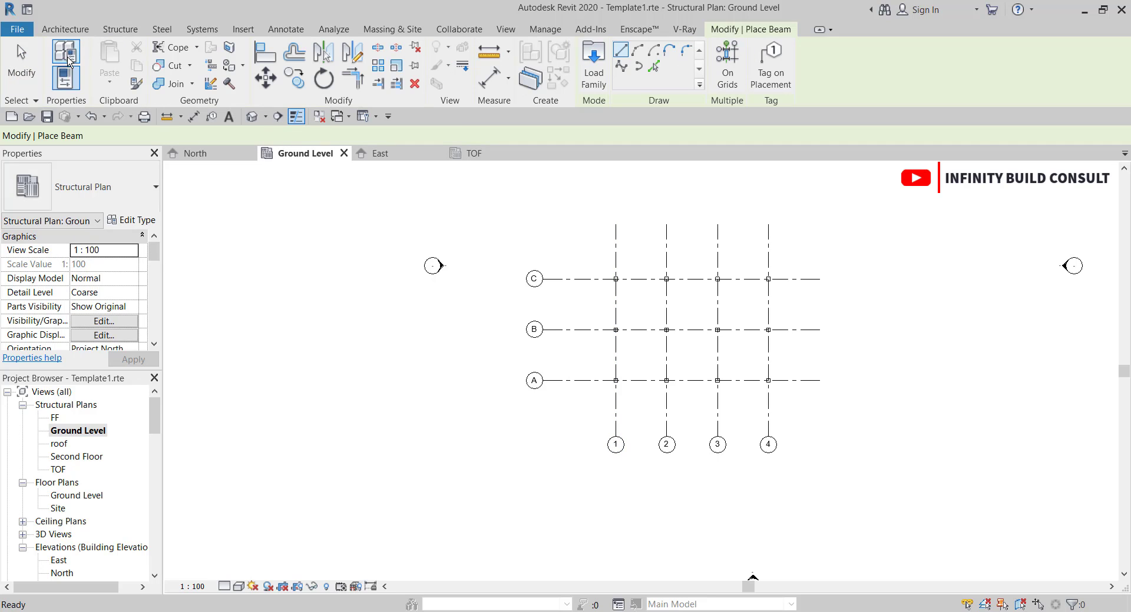
{"action": "left_click", "coordinate": [80, 194]}
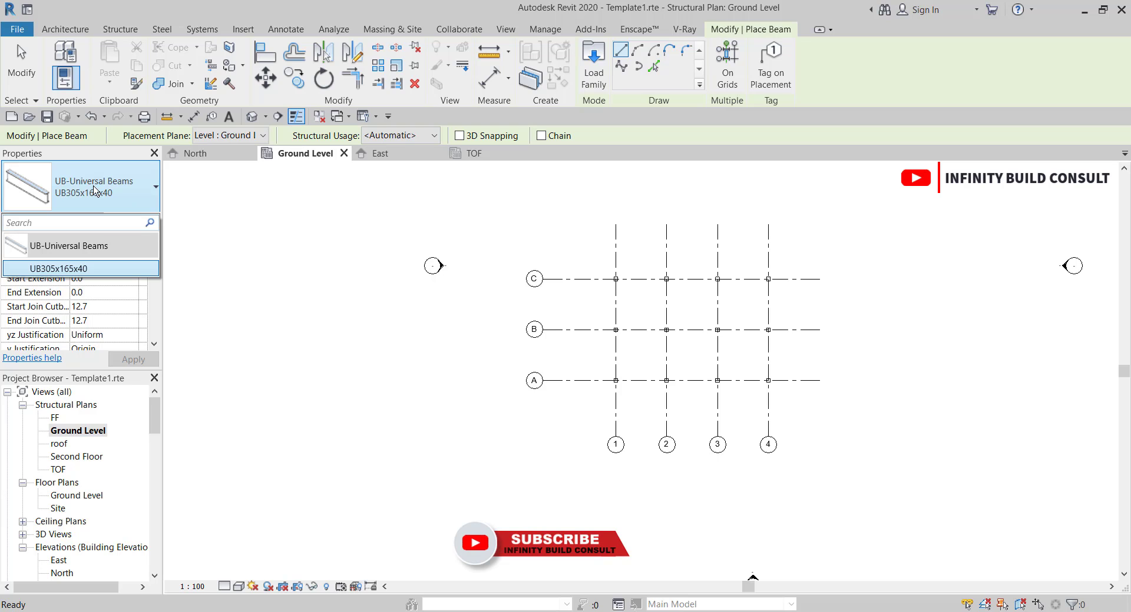
{"action": "left_click", "coordinate": [593, 65]}
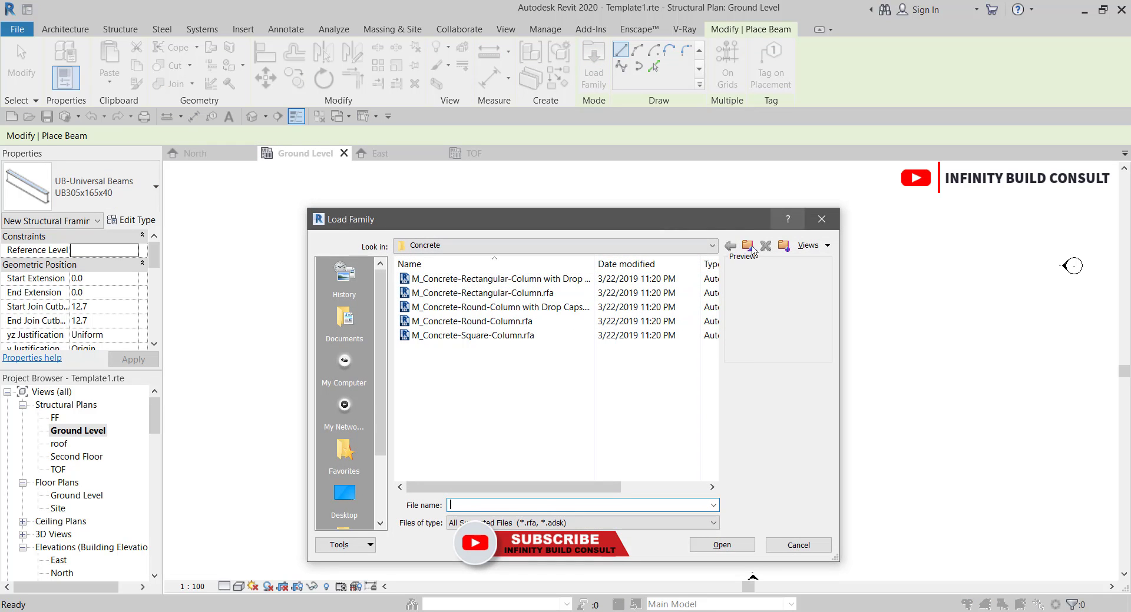
{"action": "left_click", "coordinate": [743, 248]}
{"action": "left_click", "coordinate": [744, 248]}
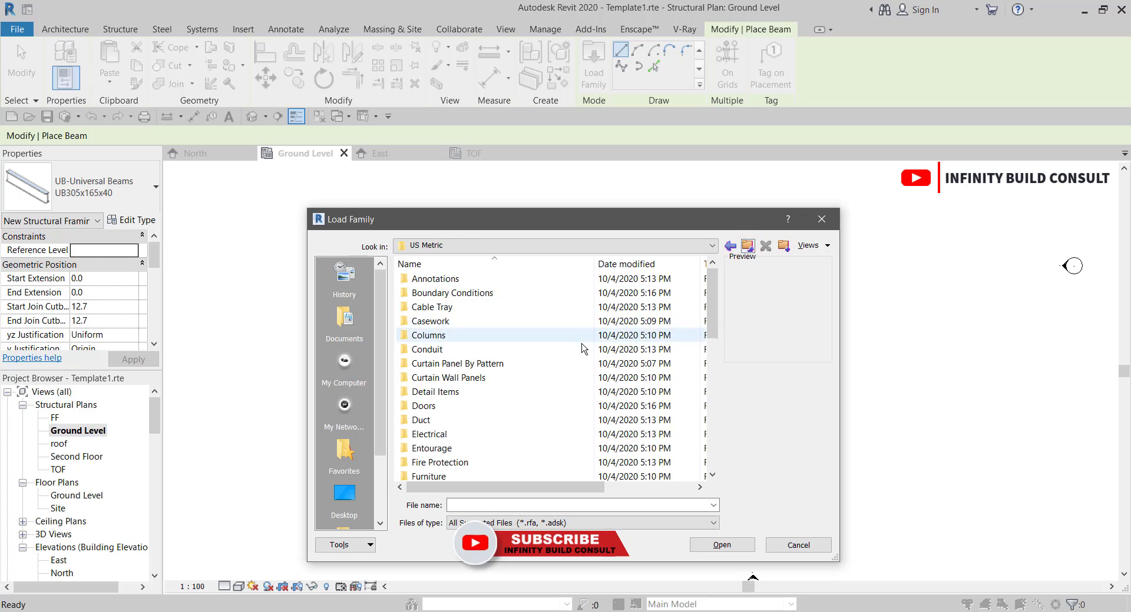
{"action": "scroll", "coordinate": [546, 393], "scroll_direction": "down", "scroll_amount": 5}
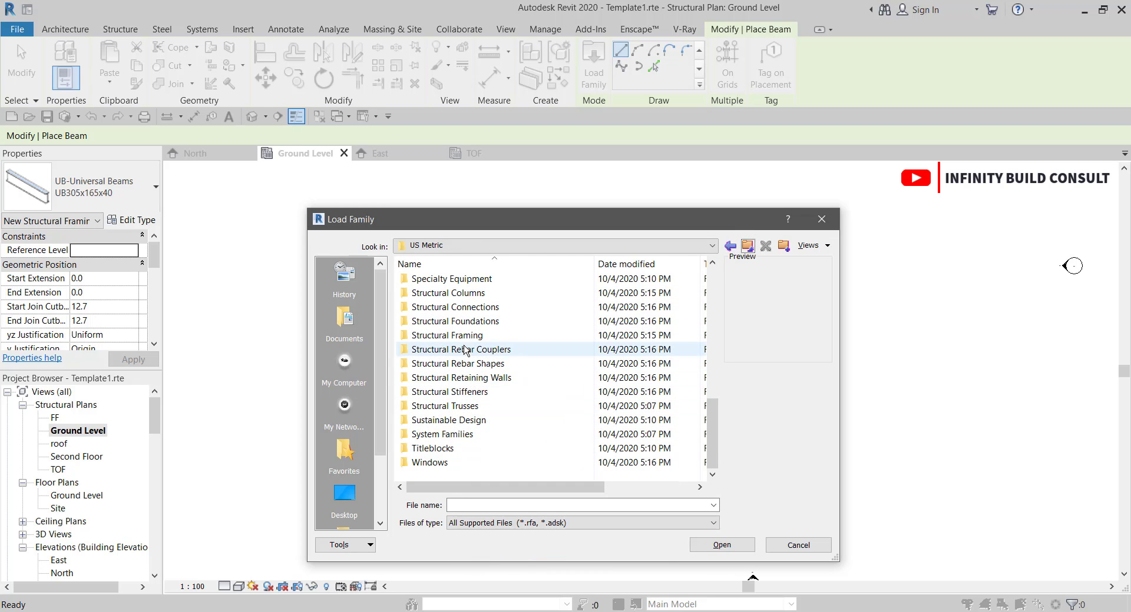
{"action": "scroll", "coordinate": [465, 339], "scroll_direction": "up", "scroll_amount": 1}
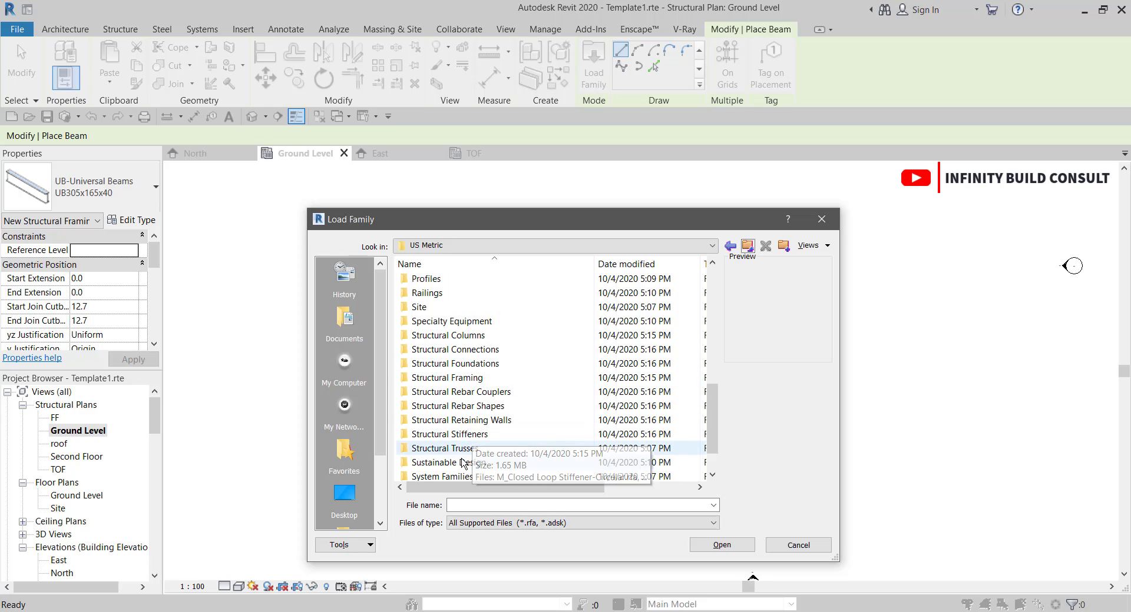
{"action": "double_click", "coordinate": [454, 381]}
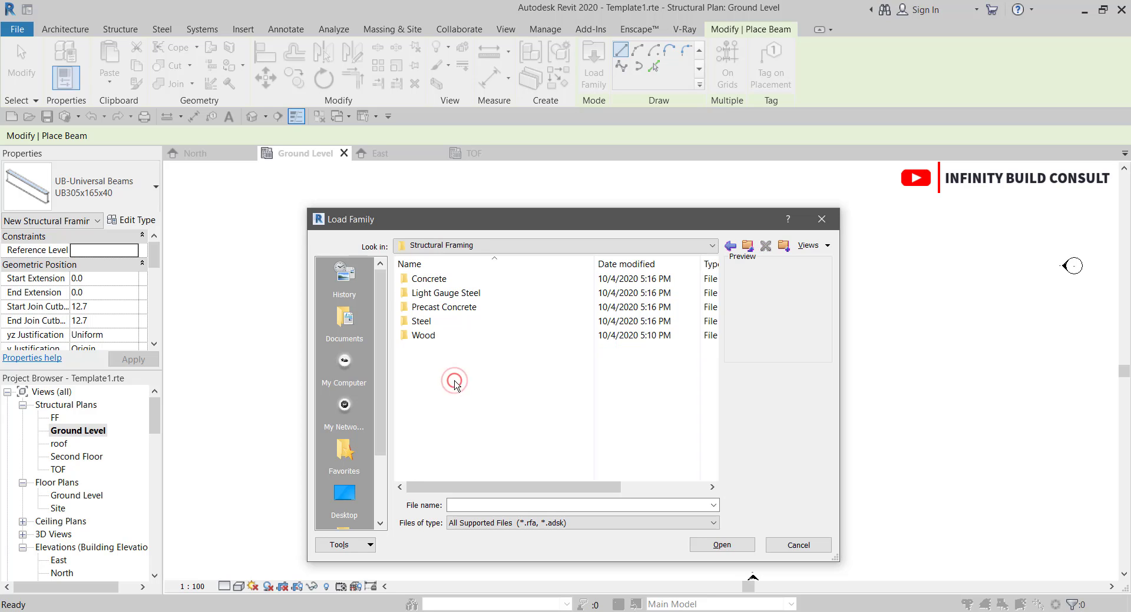
{"action": "double_click", "coordinate": [429, 279]}
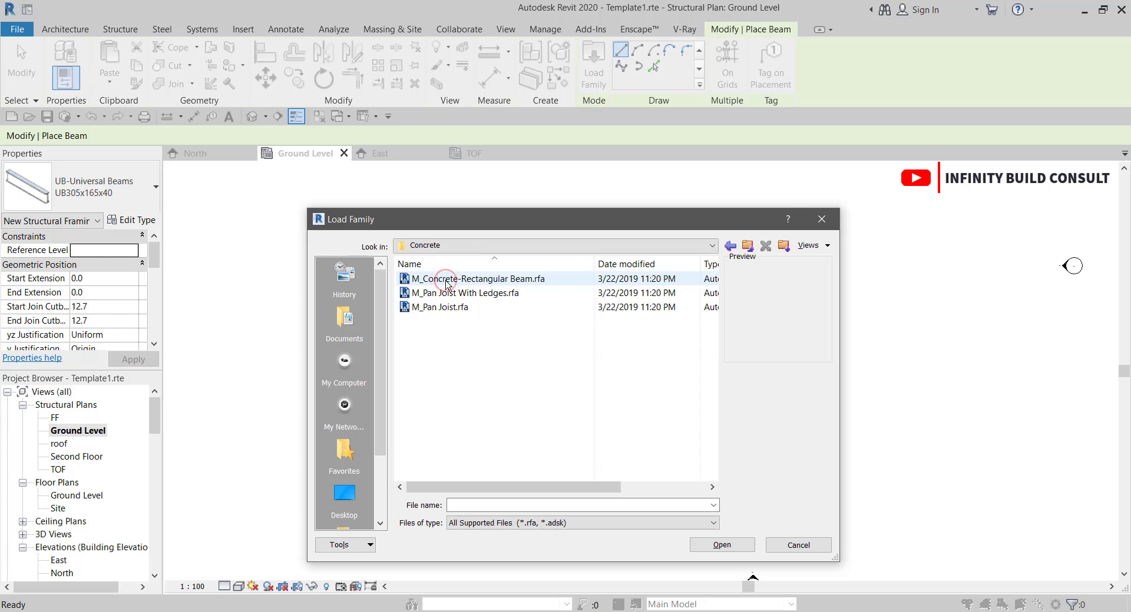
{"action": "left_click", "coordinate": [443, 280]}
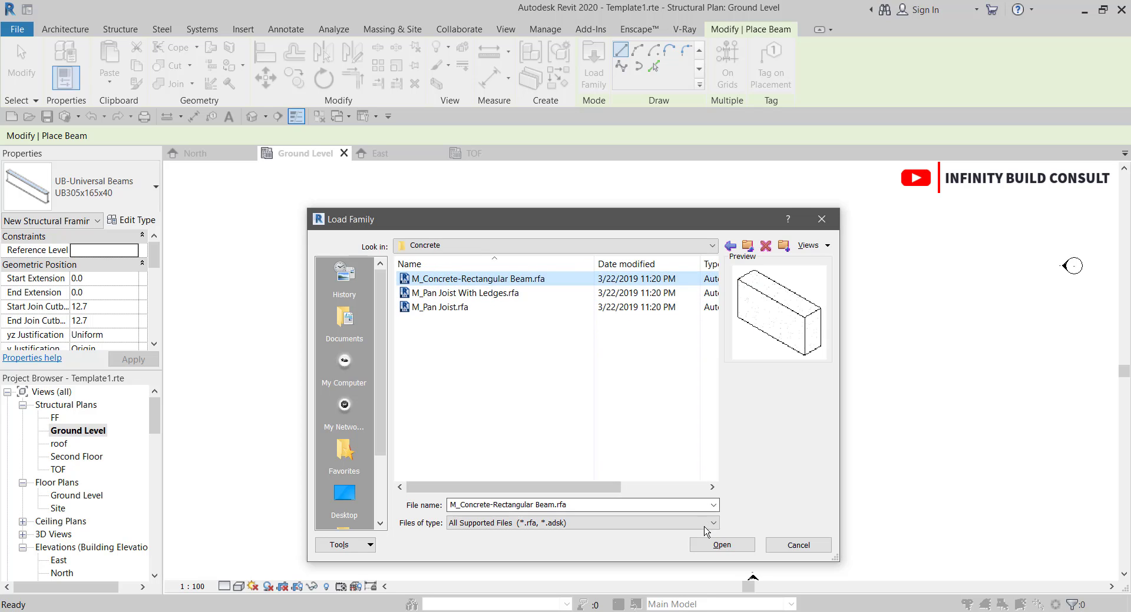
{"action": "left_click", "coordinate": [722, 546]}
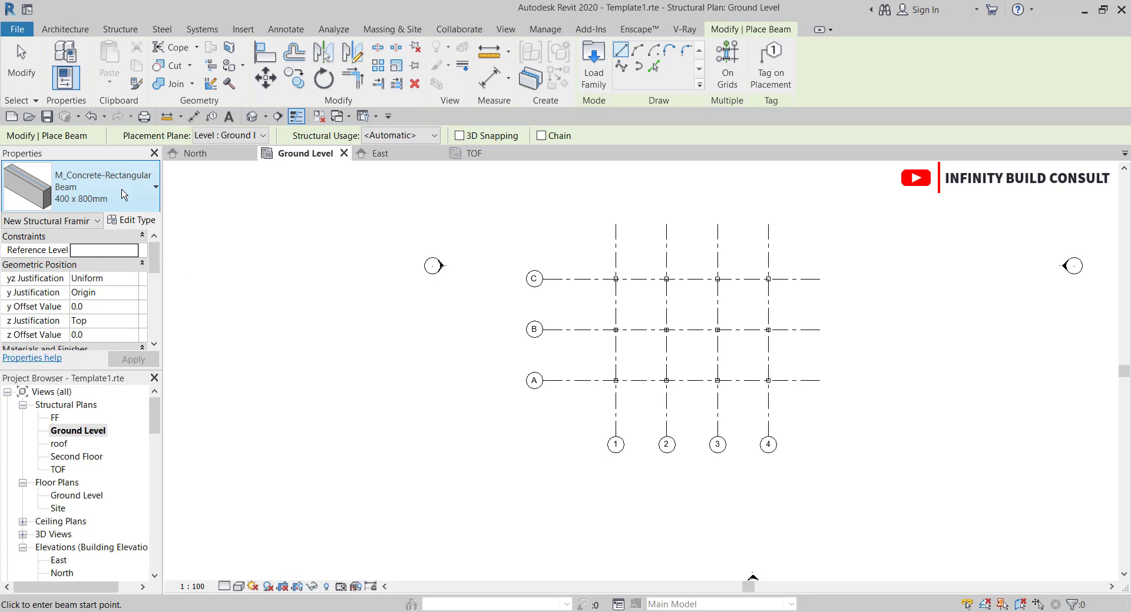
Duplicate the 400 x 800mm concrete beam type as 300 x 150mm, with b set to 150 and h to 300.
{"action": "left_click", "coordinate": [124, 194]}
{"action": "left_click", "coordinate": [147, 193]}
{"action": "left_click", "coordinate": [146, 221]}
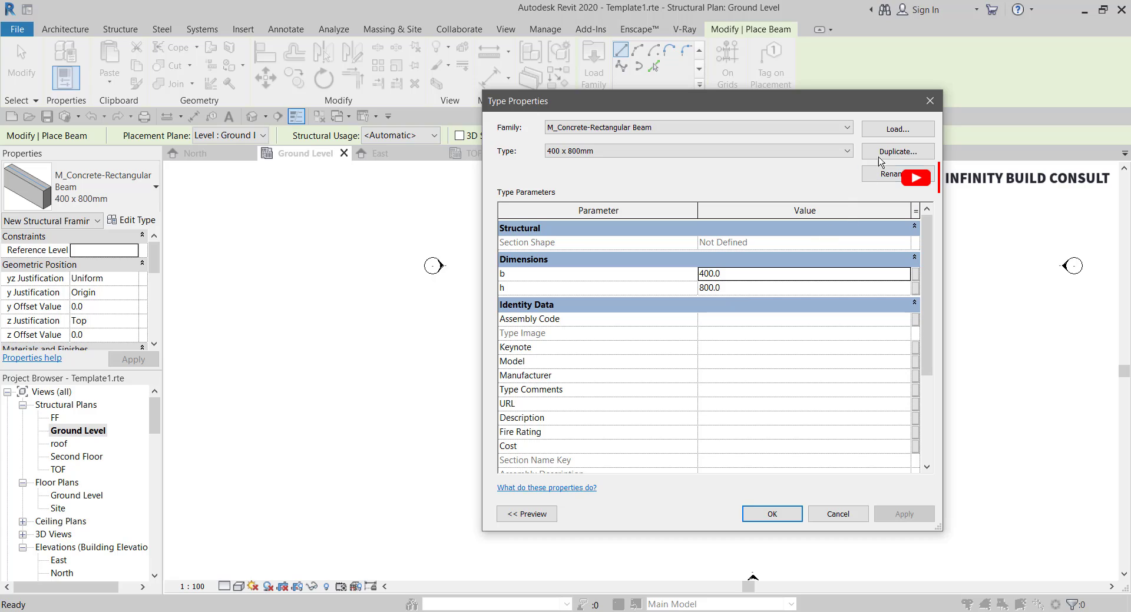
{"action": "left_click", "coordinate": [905, 153]}
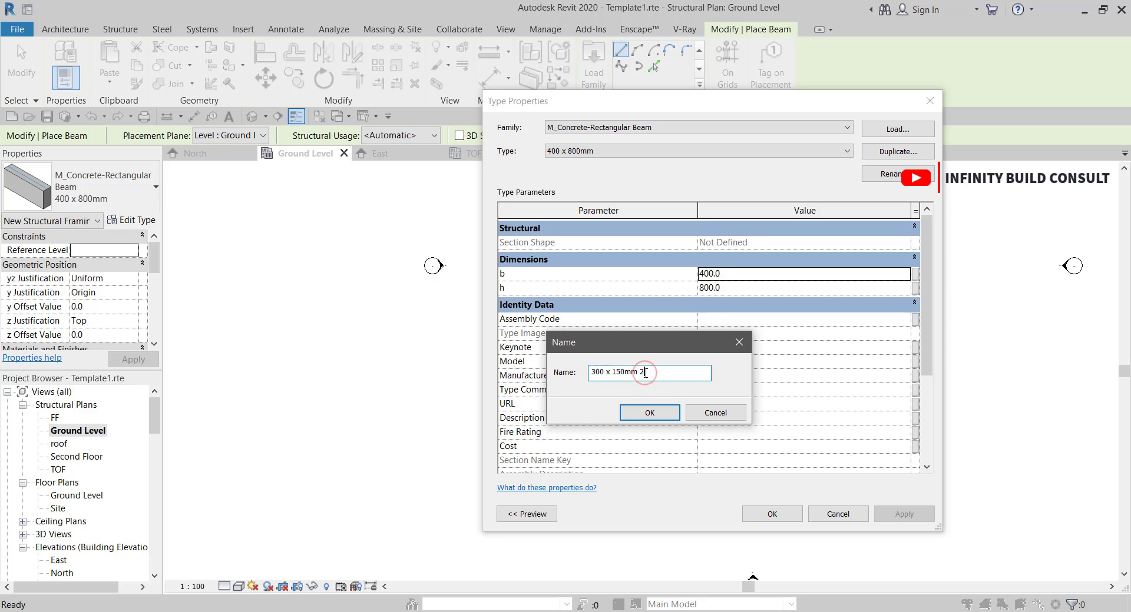
{"action": "left_click", "coordinate": [648, 412]}
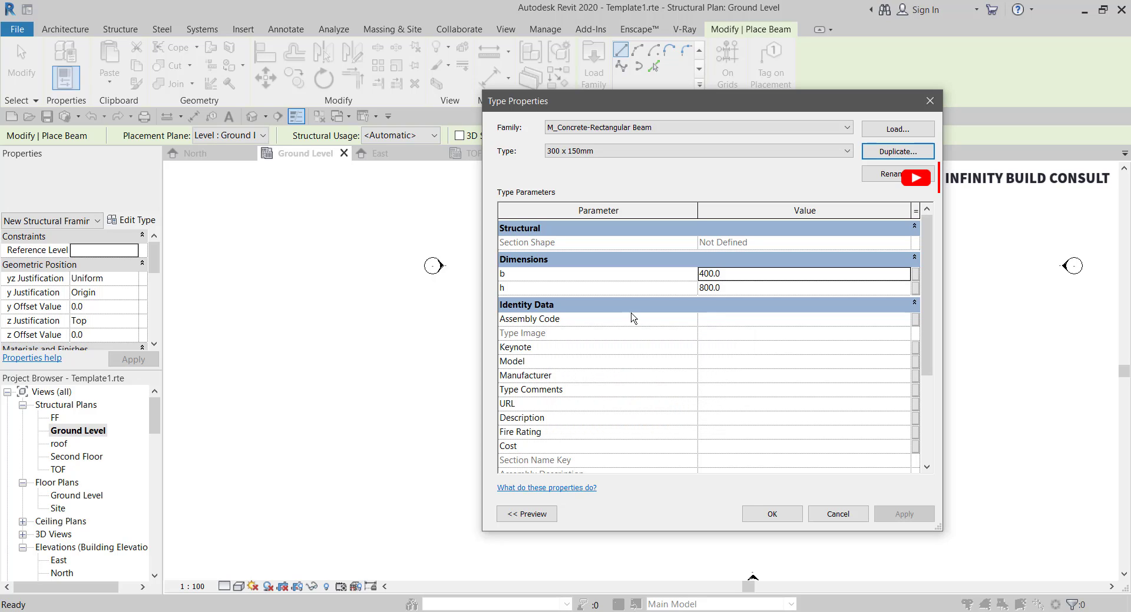
{"action": "left_click", "coordinate": [731, 292]}
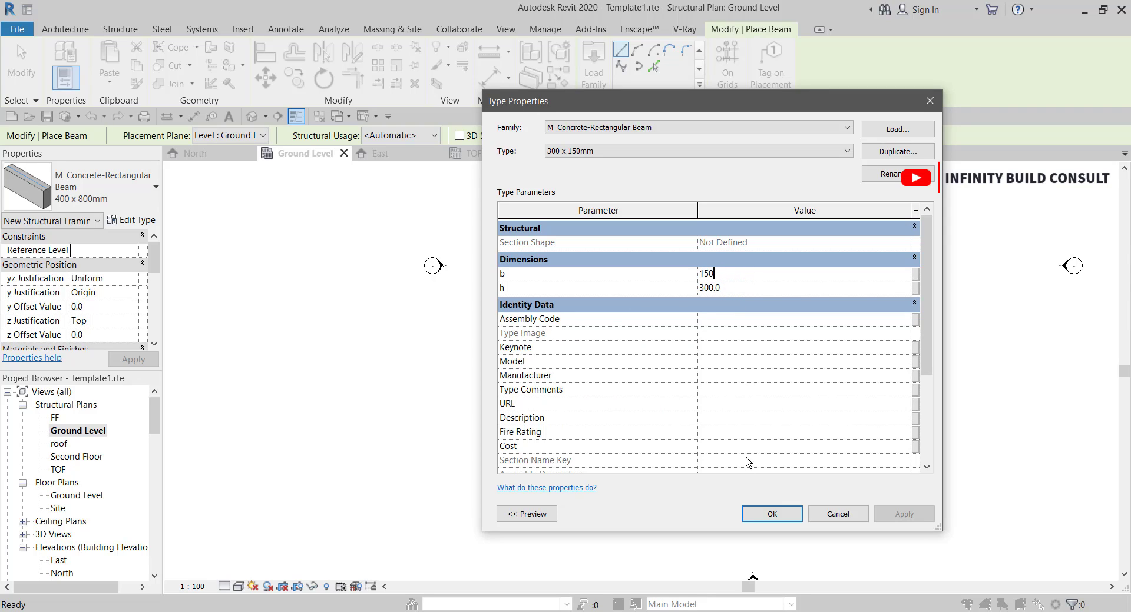
{"action": "left_click", "coordinate": [766, 512]}
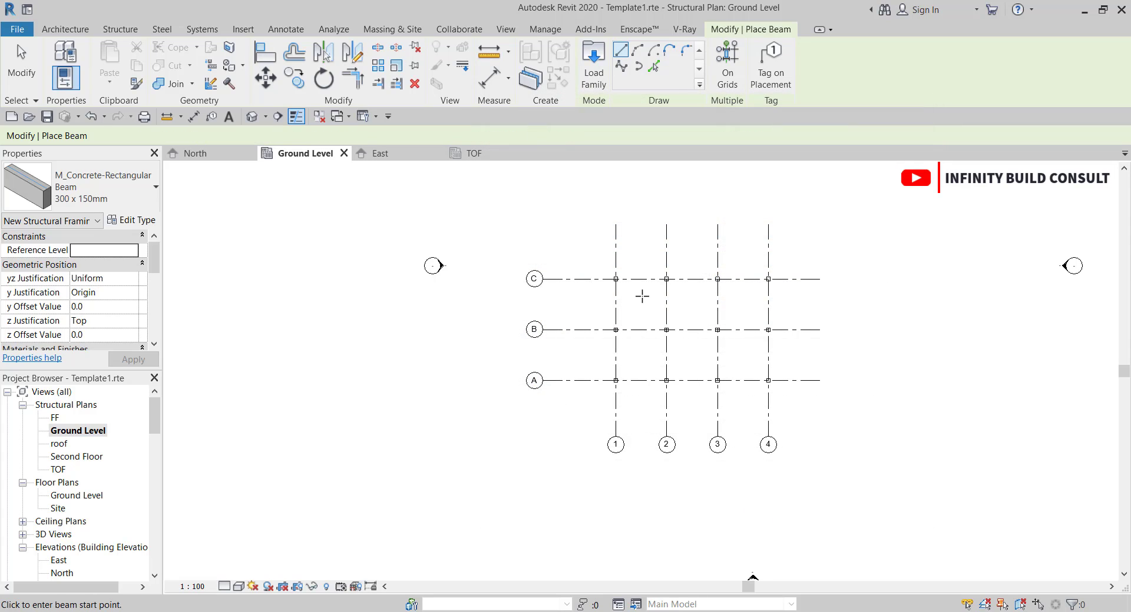
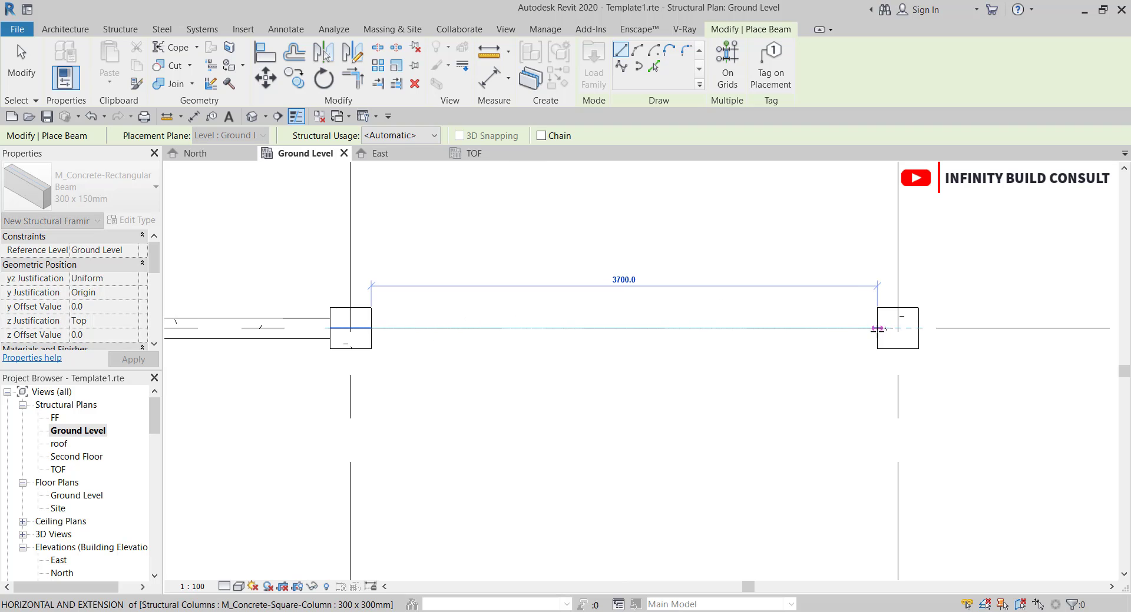
Finish the 300 x 150mm beam on grid A between grids 3 and 4, and draw one along grid 4 from A to B.
{"action": "left_click", "coordinate": [875, 328]}
{"action": "scroll", "coordinate": [865, 327], "scroll_direction": "down", "scroll_amount": 1}
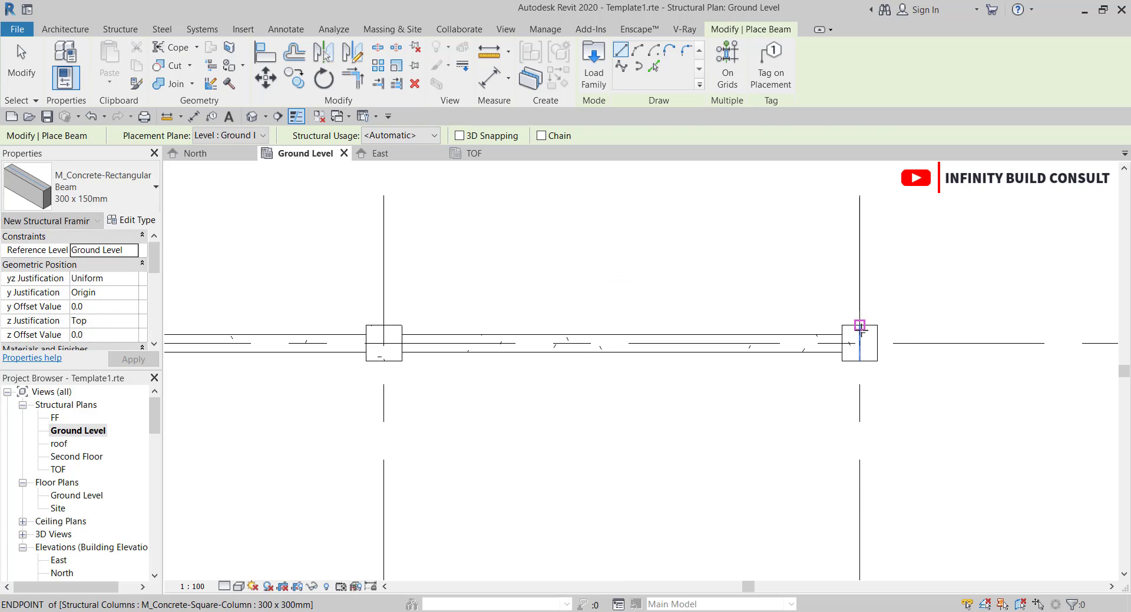
{"action": "left_click", "coordinate": [859, 326]}
{"action": "scroll", "coordinate": [842, 259], "scroll_direction": "down", "scroll_amount": 2}
{"action": "scroll", "coordinate": [844, 268], "scroll_direction": "up", "scroll_amount": 2}
{"action": "scroll", "coordinate": [844, 270], "scroll_direction": "up", "scroll_amount": 1}
{"action": "left_click", "coordinate": [844, 270]}
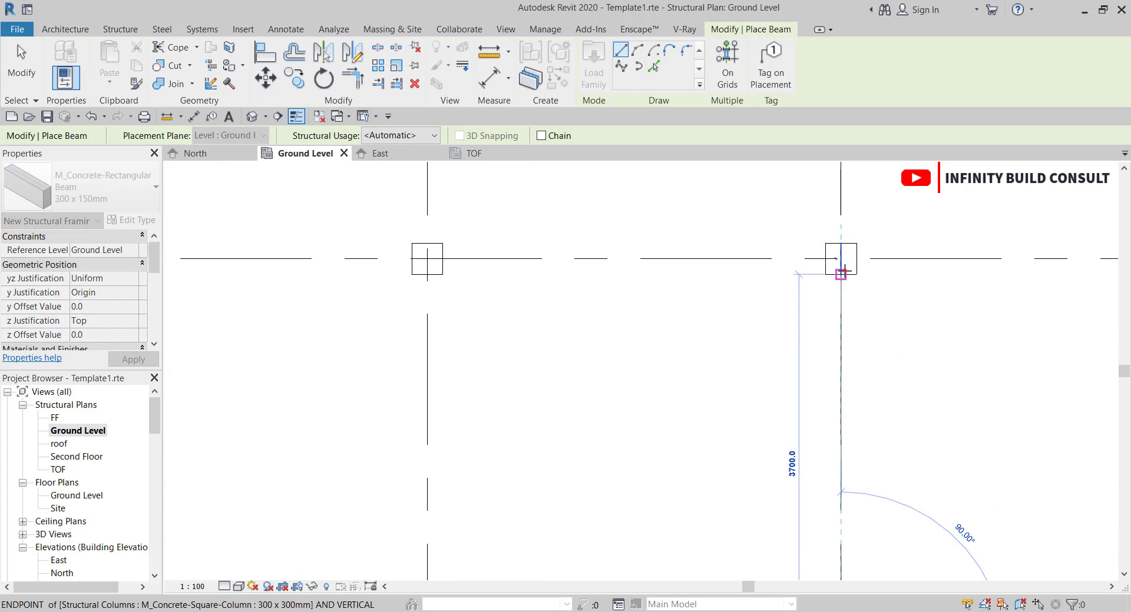
Draw a 300 x 150mm beam along grid 4 between the columns at B and C.
{"action": "scroll", "coordinate": [837, 268], "scroll_direction": "down", "scroll_amount": 2}
{"action": "scroll", "coordinate": [827, 271], "scroll_direction": "up", "scroll_amount": 3}
{"action": "left_click", "coordinate": [835, 315]}
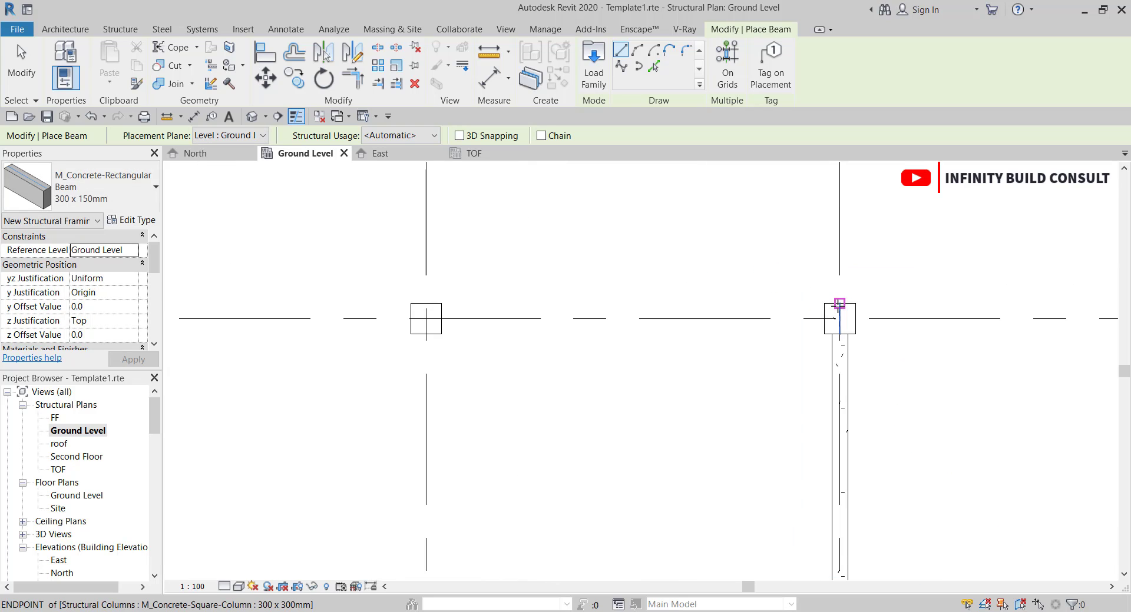
{"action": "scroll", "coordinate": [836, 318], "scroll_direction": "down", "scroll_amount": 4}
{"action": "scroll", "coordinate": [825, 203], "scroll_direction": "up", "scroll_amount": 2}
{"action": "scroll", "coordinate": [830, 247], "scroll_direction": "up", "scroll_amount": 2}
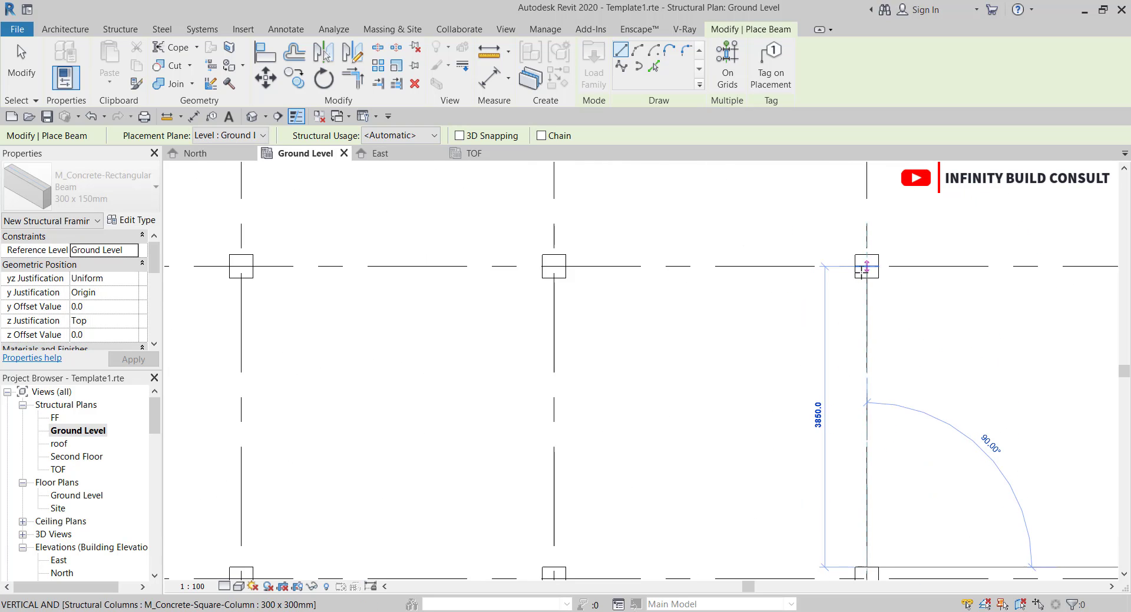
{"action": "left_click", "coordinate": [859, 268]}
{"action": "scroll", "coordinate": [832, 277], "scroll_direction": "down", "scroll_amount": 3}
{"action": "key", "text": "Escape"}
{"action": "key", "text": "Escape"}
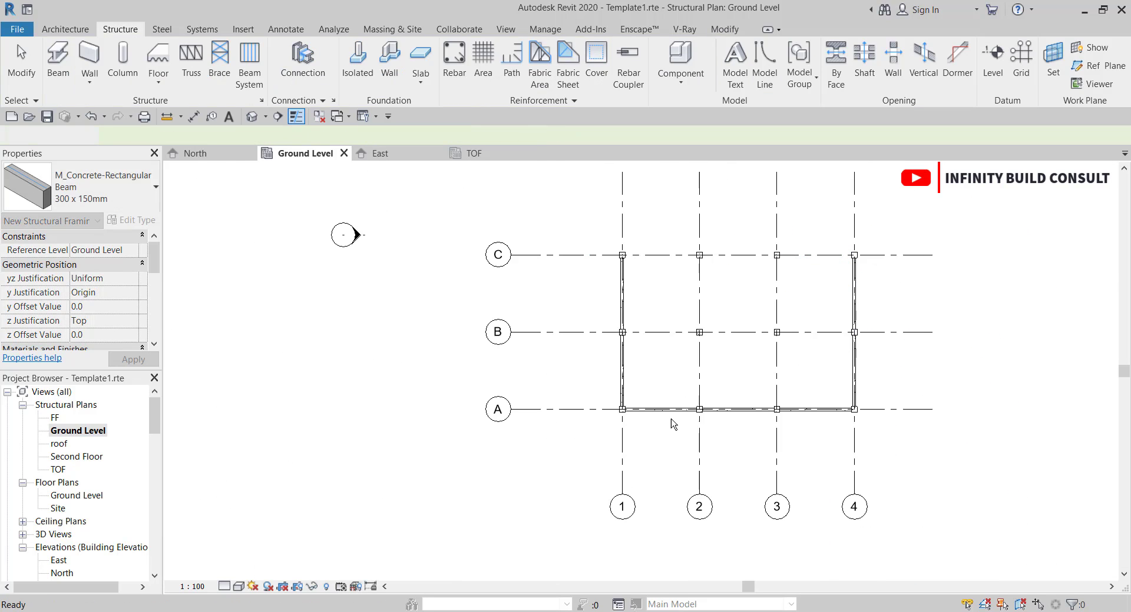
Copy the three beams on grid A up to grid B, based on the edge of the grid 1 column.
{"action": "scroll", "coordinate": [671, 423], "scroll_direction": "up", "scroll_amount": 3}
{"action": "left_click", "coordinate": [639, 430]}
{"action": "left_click", "coordinate": [736, 431], "text": "ctrl"}
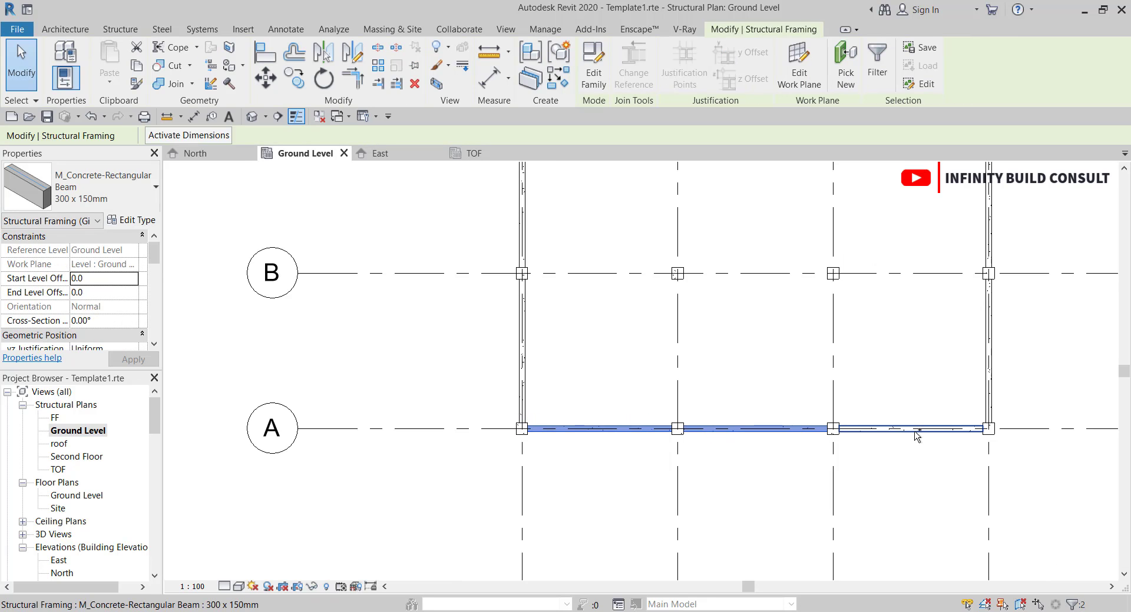
{"action": "left_click", "coordinate": [914, 430], "text": "ctrl"}
{"action": "left_click", "coordinate": [294, 83]}
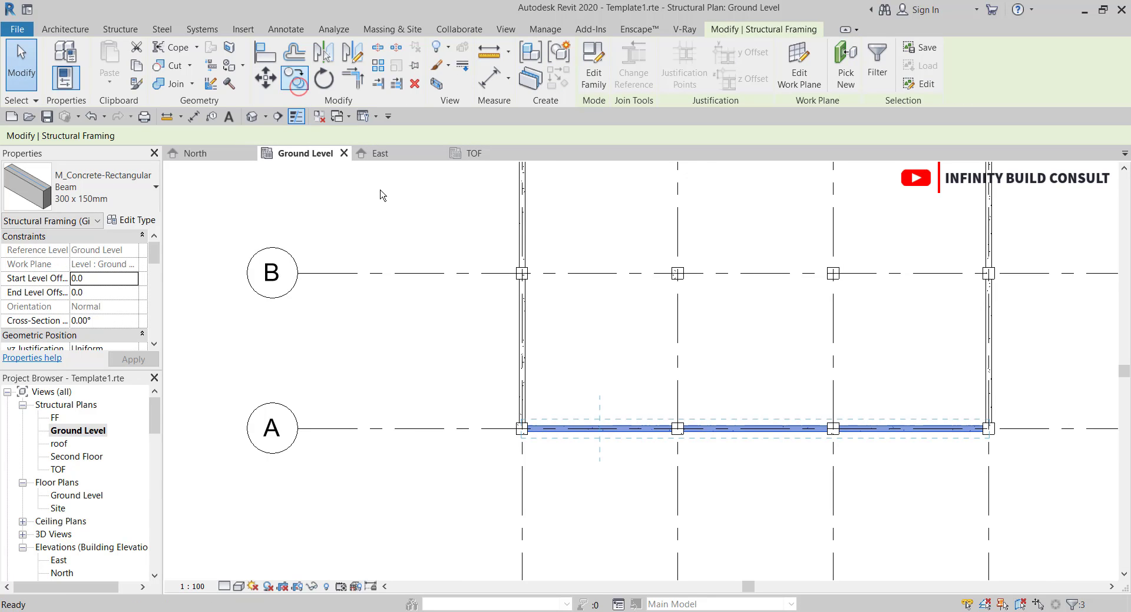
{"action": "scroll", "coordinate": [530, 436], "scroll_direction": "up", "scroll_amount": 5}
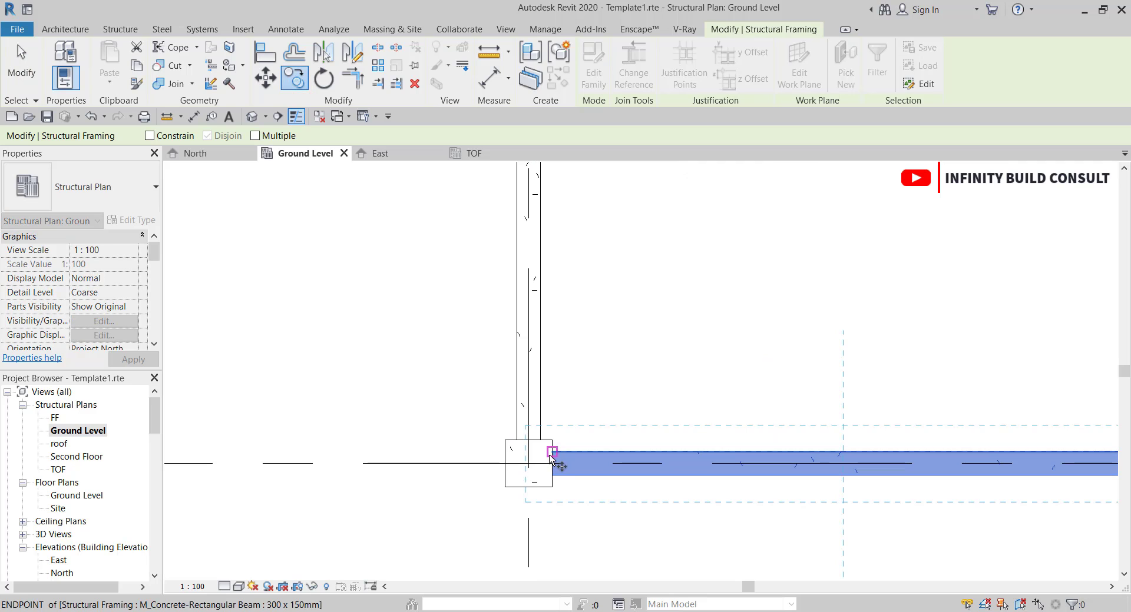
{"action": "left_click", "coordinate": [551, 463]}
{"action": "scroll", "coordinate": [556, 277], "scroll_direction": "down", "scroll_amount": 3}
{"action": "scroll", "coordinate": [554, 272], "scroll_direction": "up", "scroll_amount": 5}
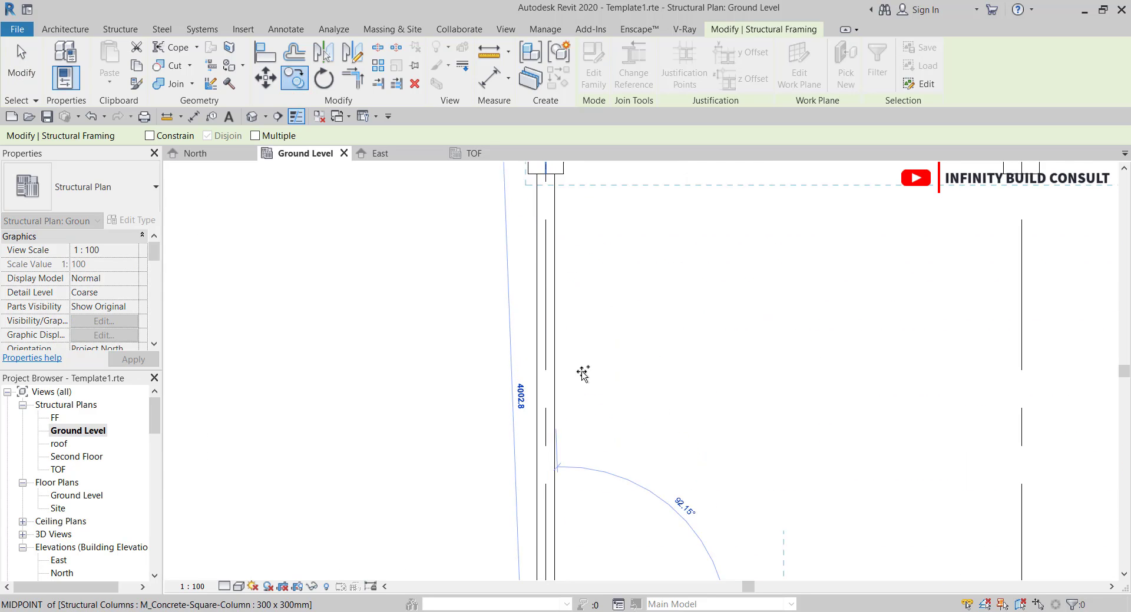
{"action": "left_click", "coordinate": [587, 274]}
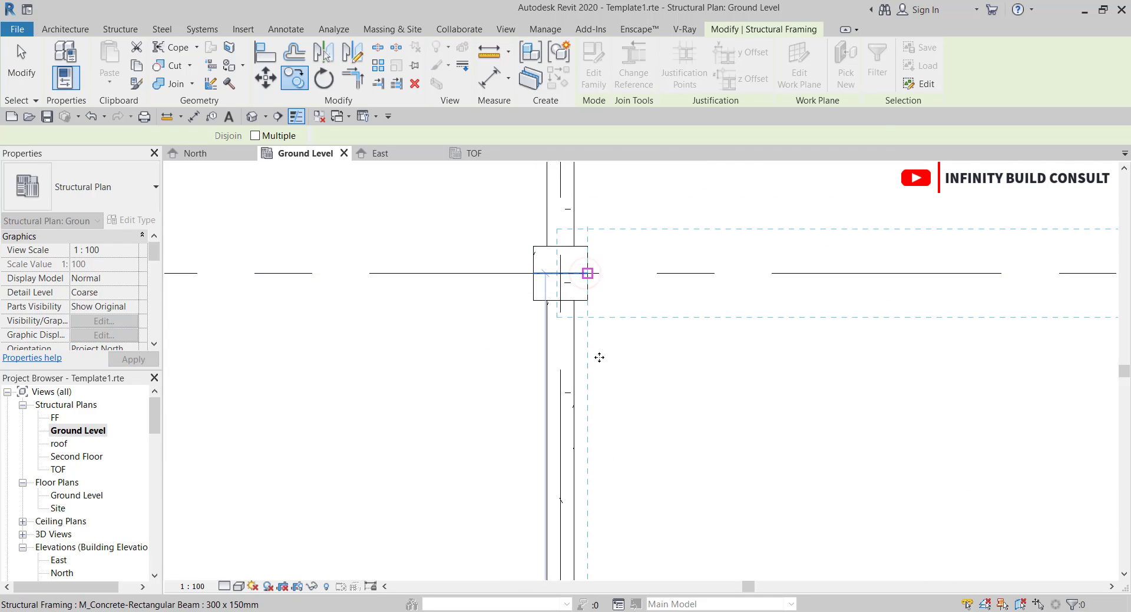
Copy the three beams on grid B up to grid C with multiple copying enabled.
{"action": "scroll", "coordinate": [599, 358], "scroll_direction": "down", "scroll_amount": 3}
{"action": "scroll", "coordinate": [571, 212], "scroll_direction": "up", "scroll_amount": 3}
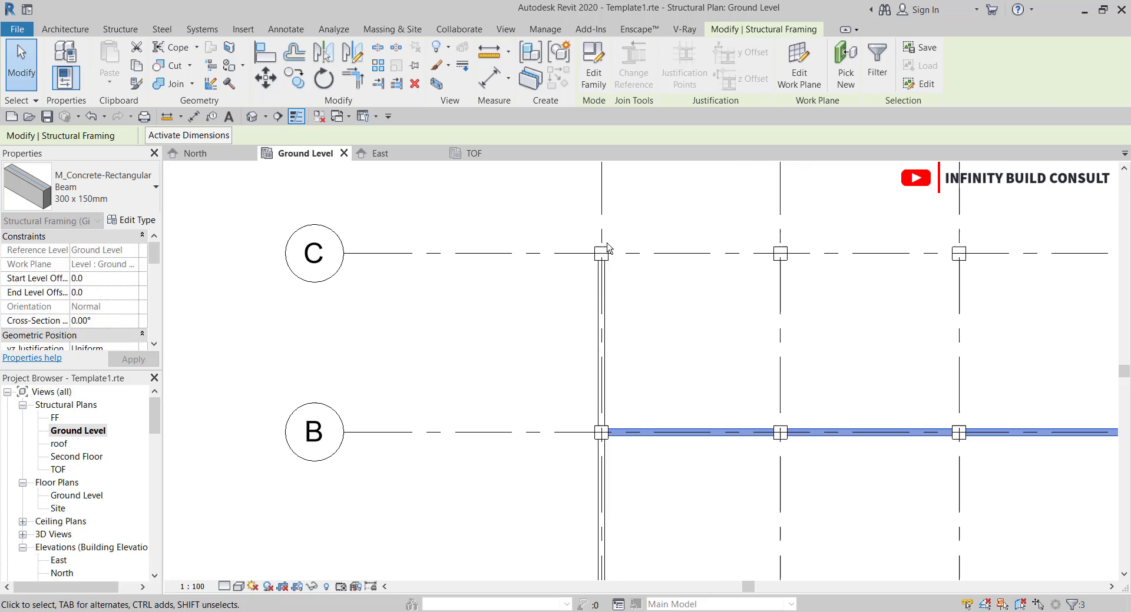
{"action": "left_click", "coordinate": [302, 86]}
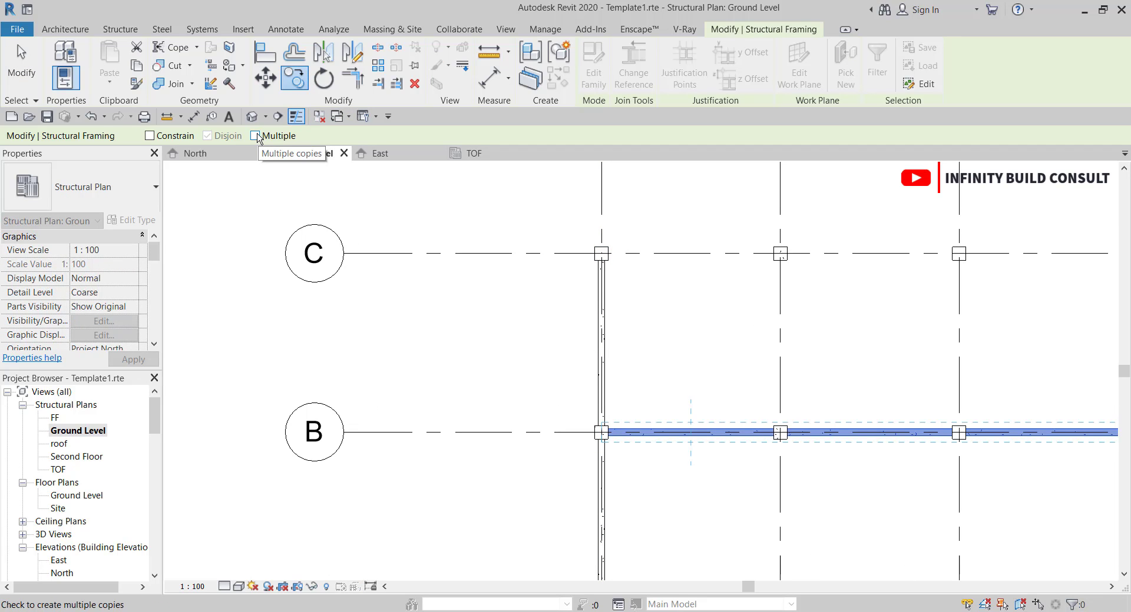
{"action": "left_click", "coordinate": [256, 136]}
{"action": "scroll", "coordinate": [605, 445], "scroll_direction": "up", "scroll_amount": 4}
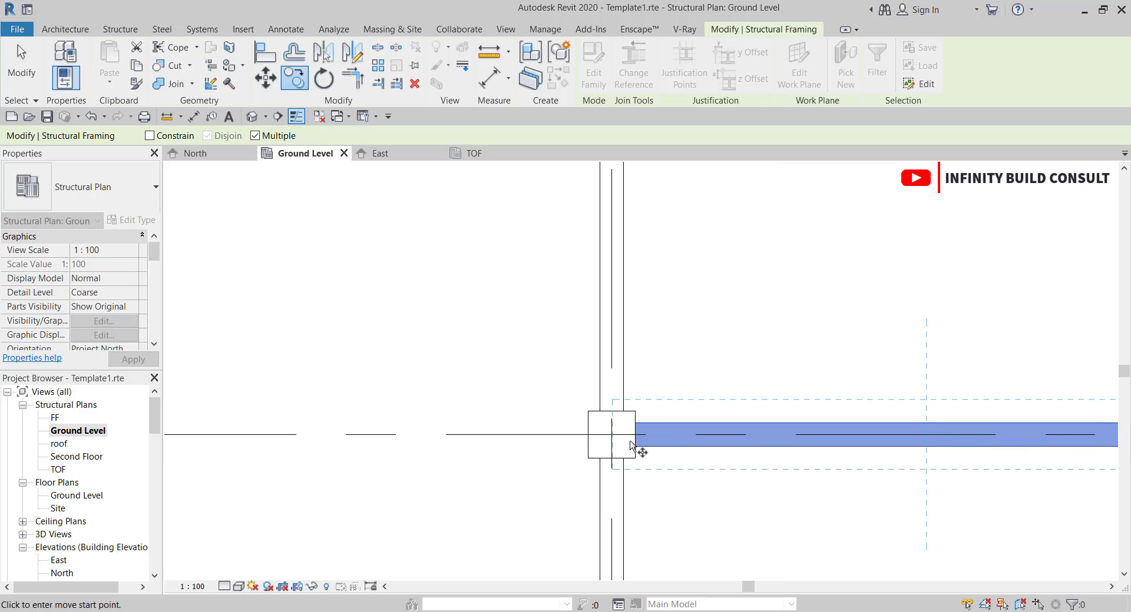
{"action": "left_click", "coordinate": [632, 437]}
{"action": "scroll", "coordinate": [639, 445], "scroll_direction": "down", "scroll_amount": 4}
{"action": "scroll", "coordinate": [643, 295], "scroll_direction": "up", "scroll_amount": 5}
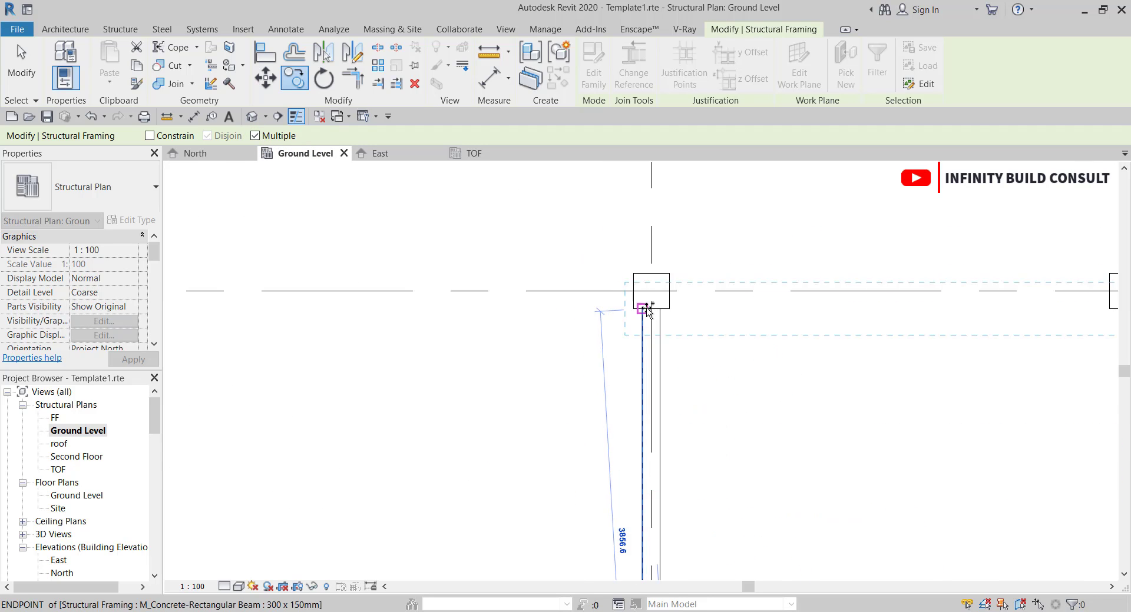
{"action": "left_click", "coordinate": [673, 288]}
{"action": "scroll", "coordinate": [618, 255], "scroll_direction": "down", "scroll_amount": 4}
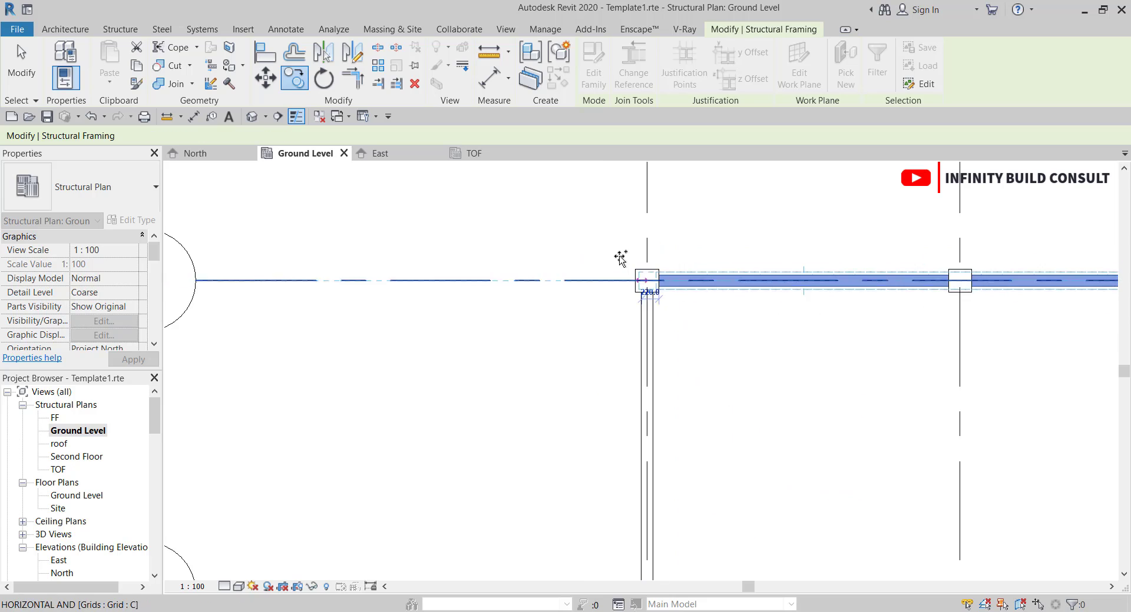
{"action": "key", "text": "Escape"}
{"action": "key", "text": "Escape"}
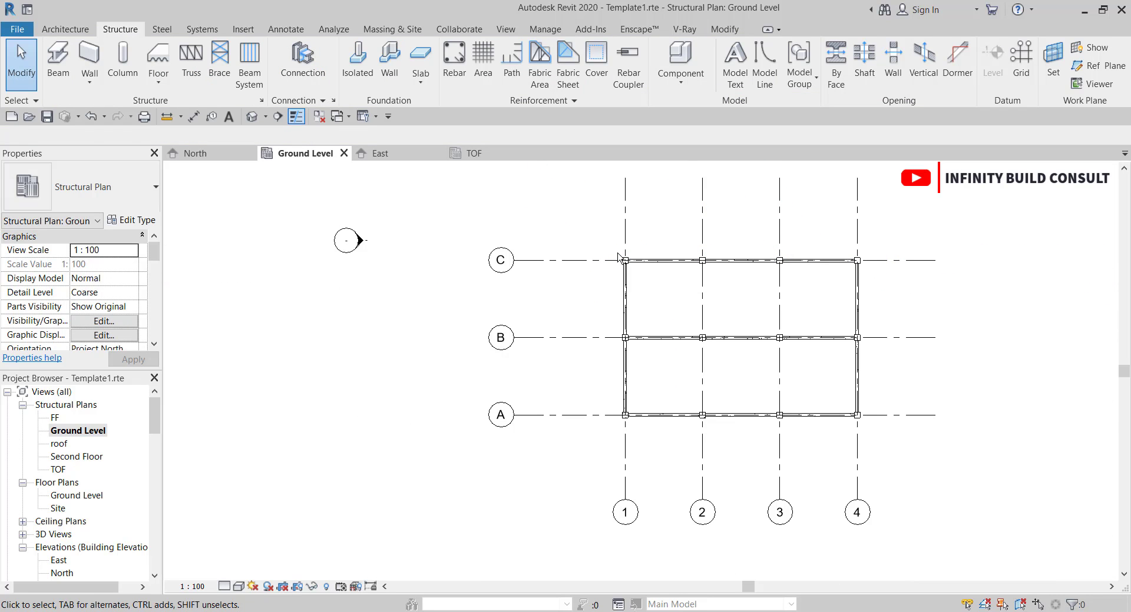
Align the outer edge of the grid C beam between grids 1 and 2 with the outer face of the corner column.
{"action": "key", "text": "a"}
{"action": "key", "text": "l"}
{"action": "scroll", "coordinate": [618, 259], "scroll_direction": "up", "scroll_amount": 5}
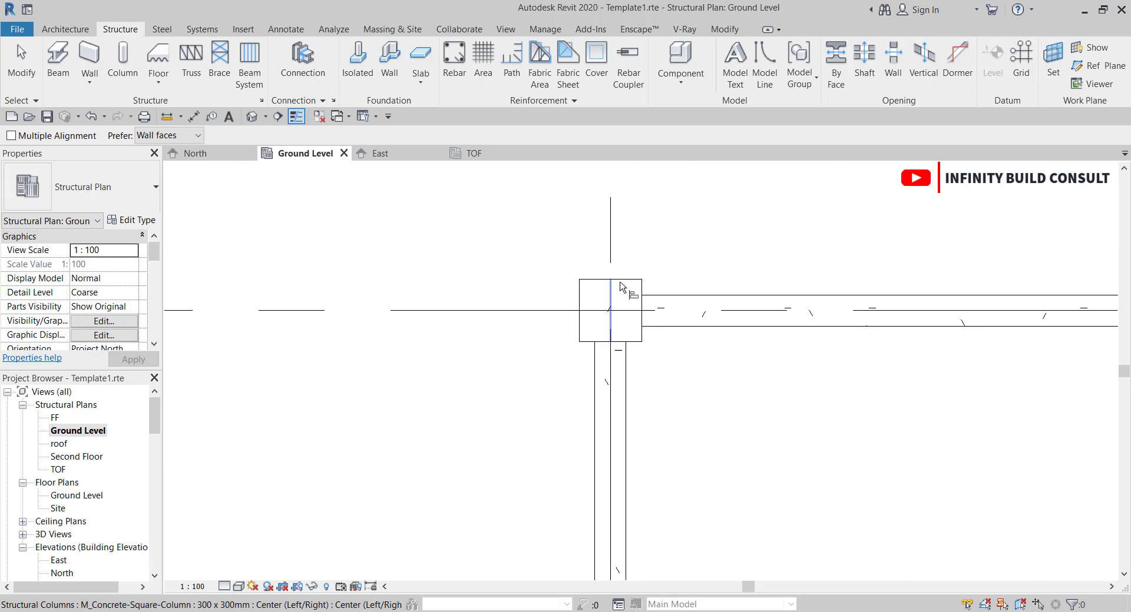
{"action": "left_click", "coordinate": [622, 278]}
{"action": "left_click", "coordinate": [669, 297]}
Align the outer edges of the grid C beams between grids 2 and 4 with the already aligned beam edge.
{"action": "scroll", "coordinate": [868, 254], "scroll_direction": "down", "scroll_amount": 3}
{"action": "scroll", "coordinate": [766, 271], "scroll_direction": "up", "scroll_amount": 3}
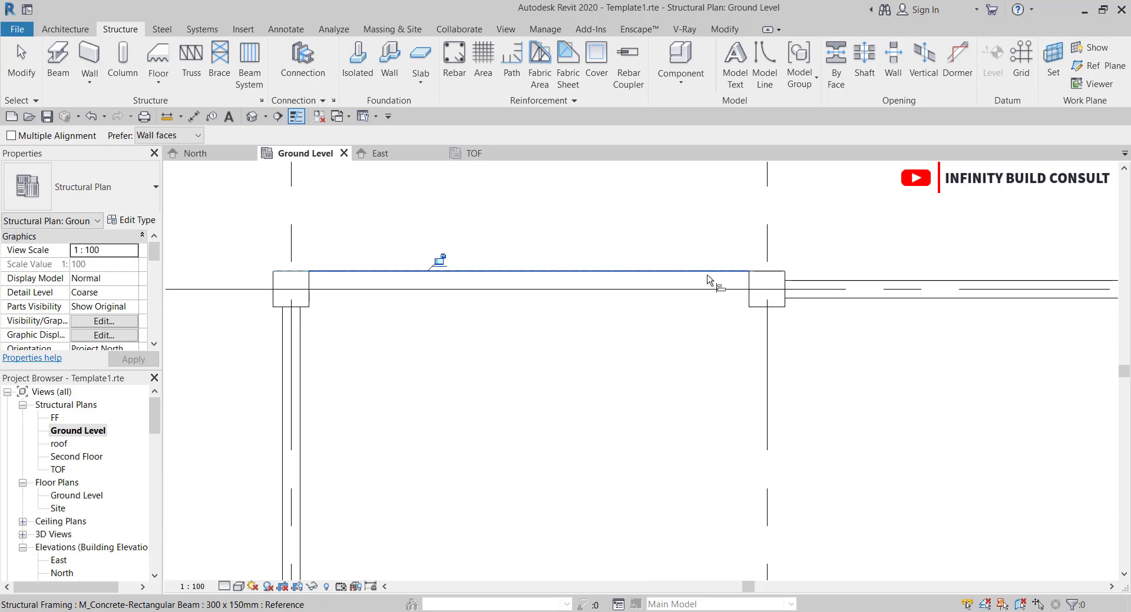
{"action": "left_click", "coordinate": [706, 275]}
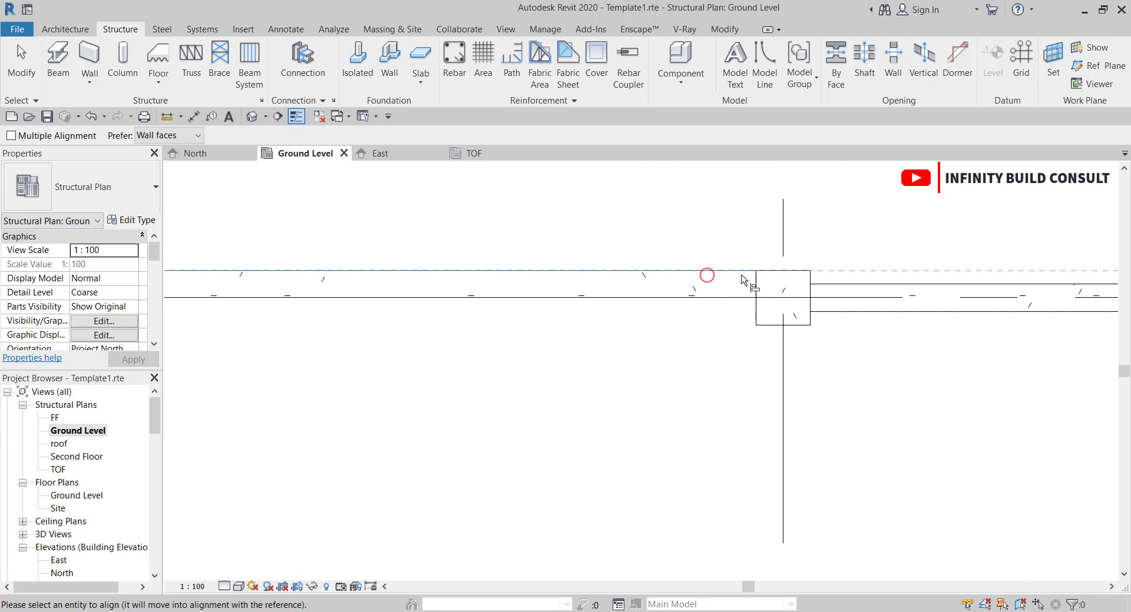
{"action": "left_click", "coordinate": [847, 284]}
{"action": "scroll", "coordinate": [661, 247], "scroll_direction": "down", "scroll_amount": 3}
{"action": "scroll", "coordinate": [590, 235], "scroll_direction": "up", "scroll_amount": 3}
{"action": "left_click", "coordinate": [378, 279]}
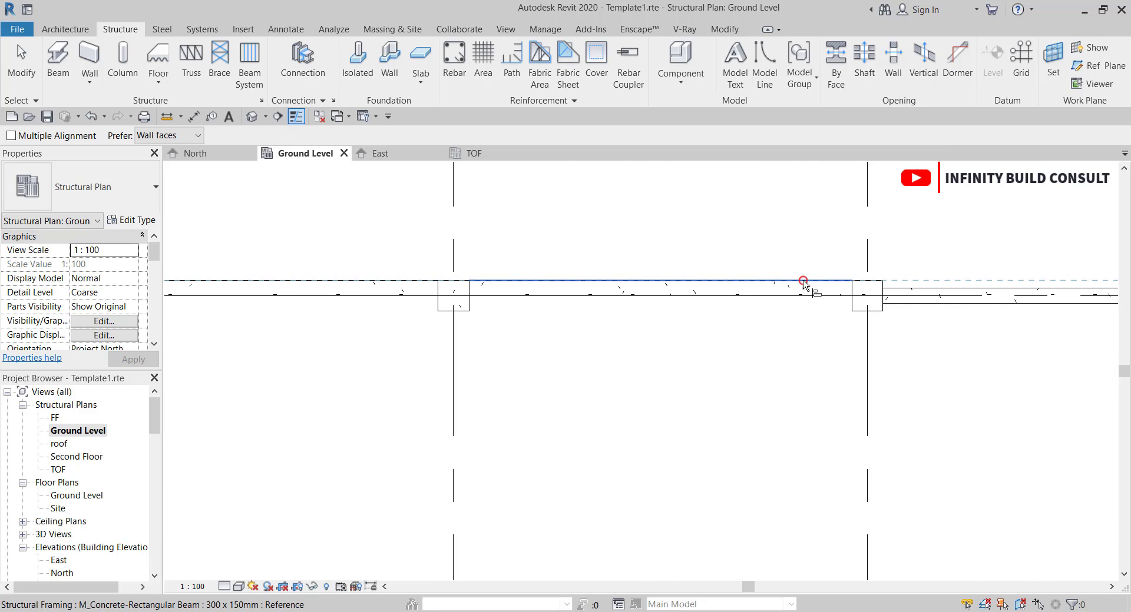
{"action": "left_click", "coordinate": [804, 285]}
{"action": "scroll", "coordinate": [769, 270], "scroll_direction": "down", "scroll_amount": 3}
{"action": "scroll", "coordinate": [759, 247], "scroll_direction": "up", "scroll_amount": 3}
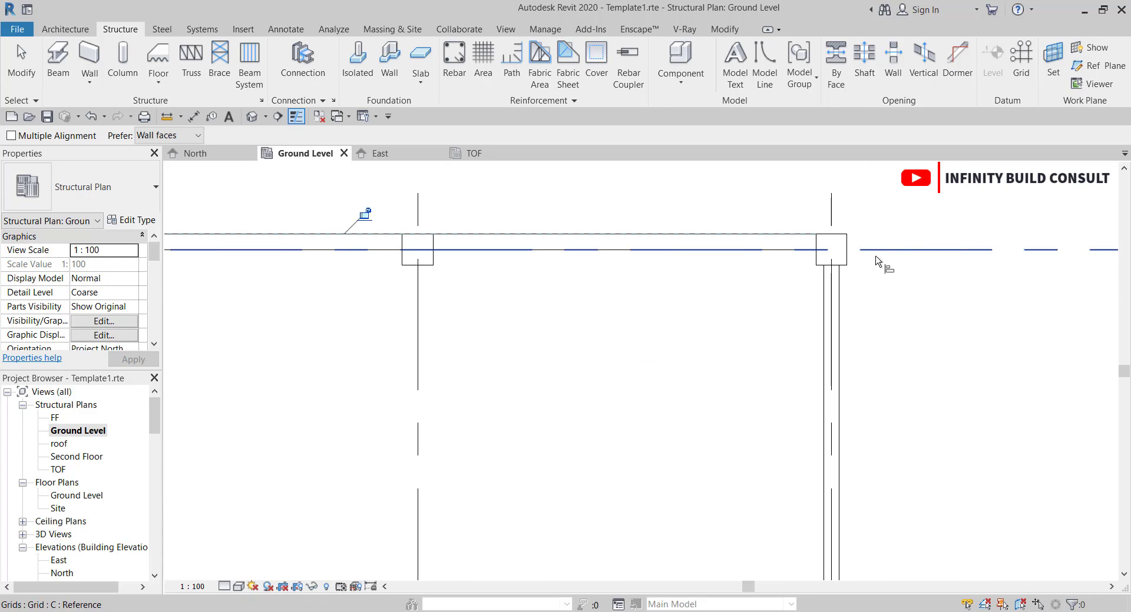
Align both beams on grid 4, from C to B and from B to A, with the outer column faces.
{"action": "scroll", "coordinate": [876, 261], "scroll_direction": "up", "scroll_amount": 2}
{"action": "left_click", "coordinate": [827, 293]}
{"action": "scroll", "coordinate": [845, 247], "scroll_direction": "down", "scroll_amount": 3}
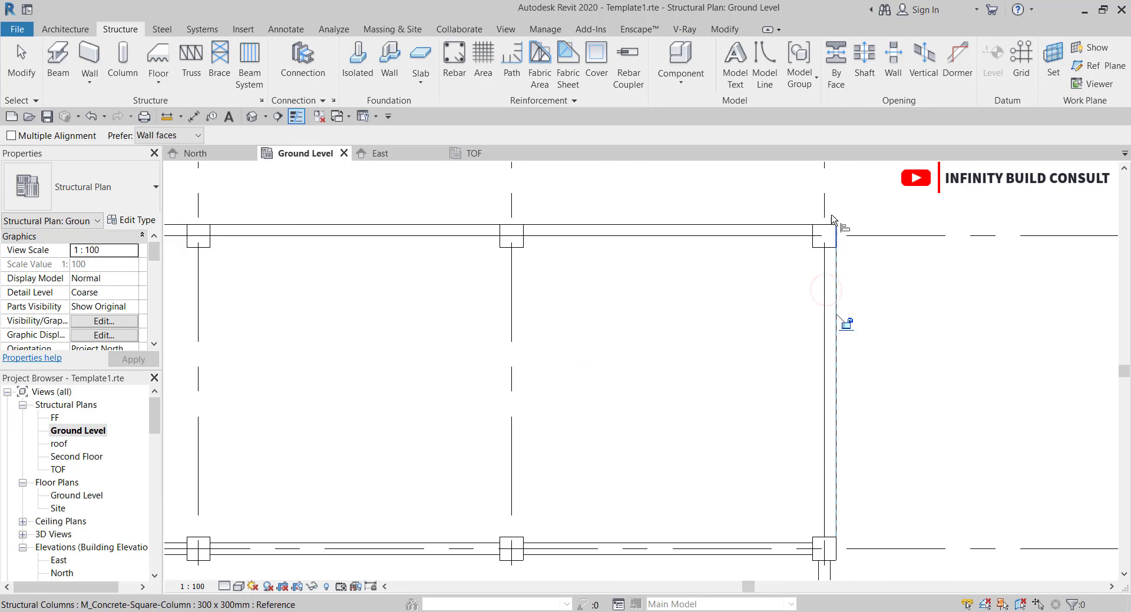
{"action": "scroll", "coordinate": [833, 318], "scroll_direction": "up", "scroll_amount": 3}
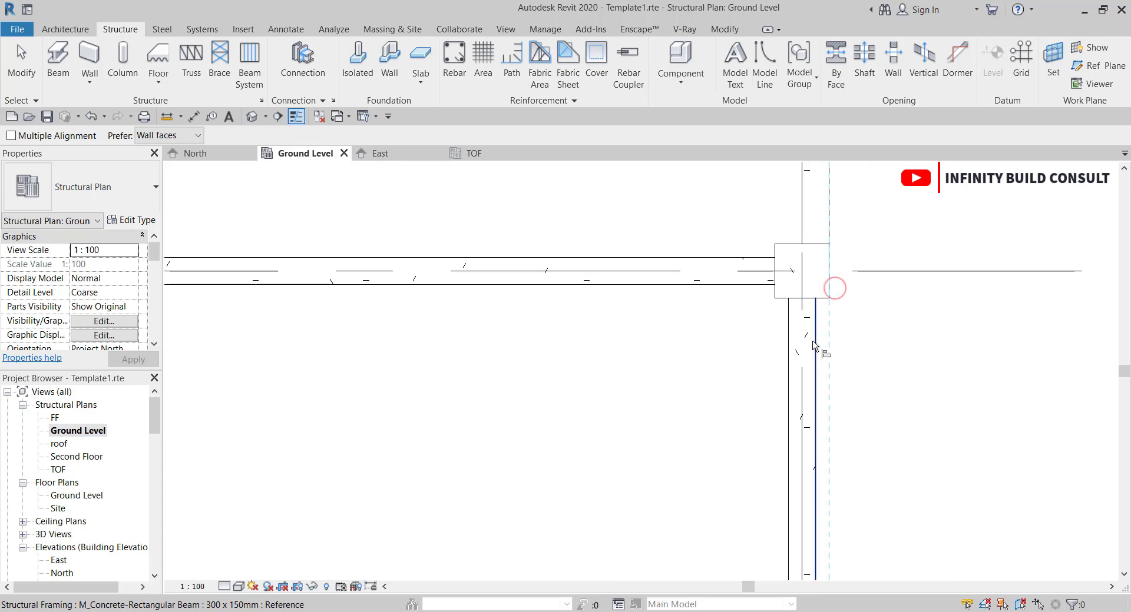
{"action": "left_click", "coordinate": [816, 365]}
Align the outer edge of the grid A beam between grids 3 and 4 with the outer column face.
{"action": "scroll", "coordinate": [848, 430], "scroll_direction": "down", "scroll_amount": 4}
{"action": "scroll", "coordinate": [845, 377], "scroll_direction": "up", "scroll_amount": 5}
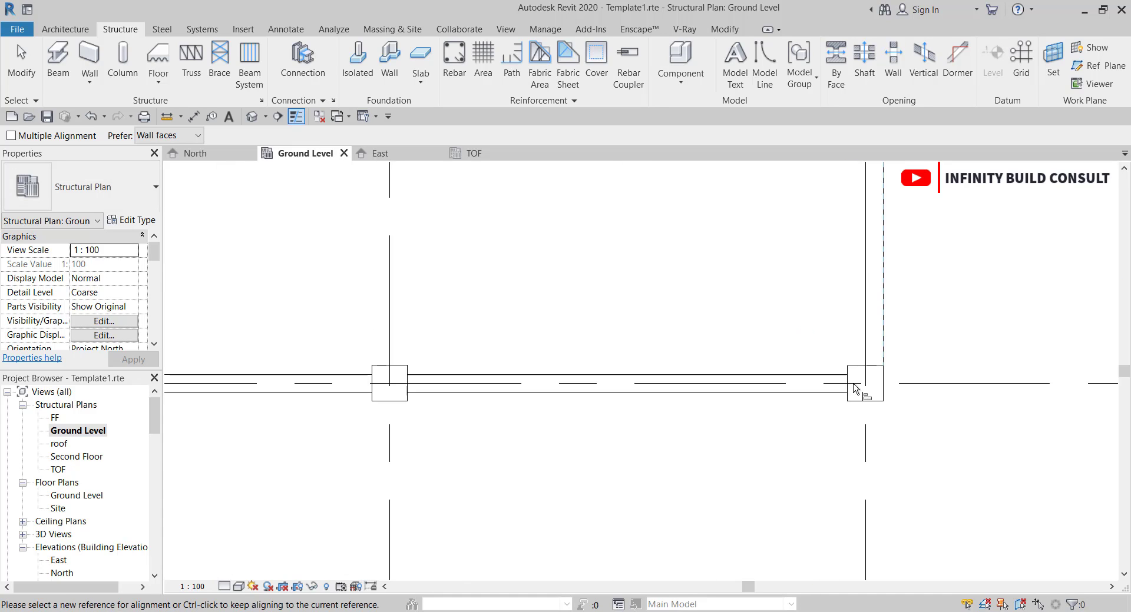
{"action": "left_click", "coordinate": [846, 370]}
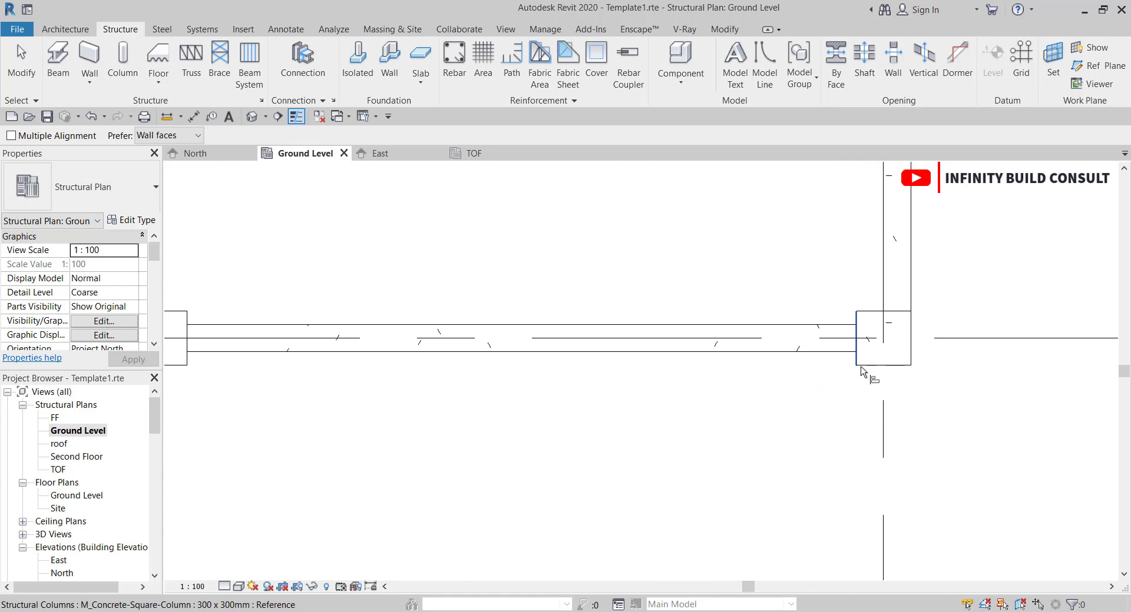
{"action": "left_click", "coordinate": [867, 370]}
{"action": "left_click", "coordinate": [836, 352]}
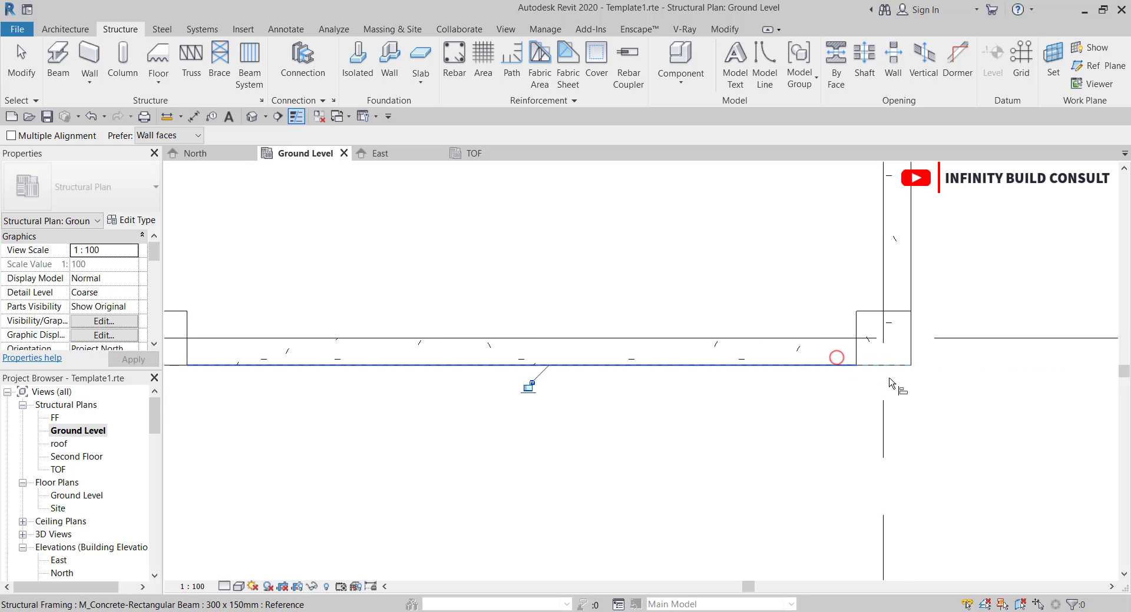
Align the outer edges of the grid A beams between grids 1 and 3 with the already aligned beam edge.
{"action": "scroll", "coordinate": [731, 383], "scroll_direction": "down", "scroll_amount": 3}
{"action": "left_click", "coordinate": [701, 373]}
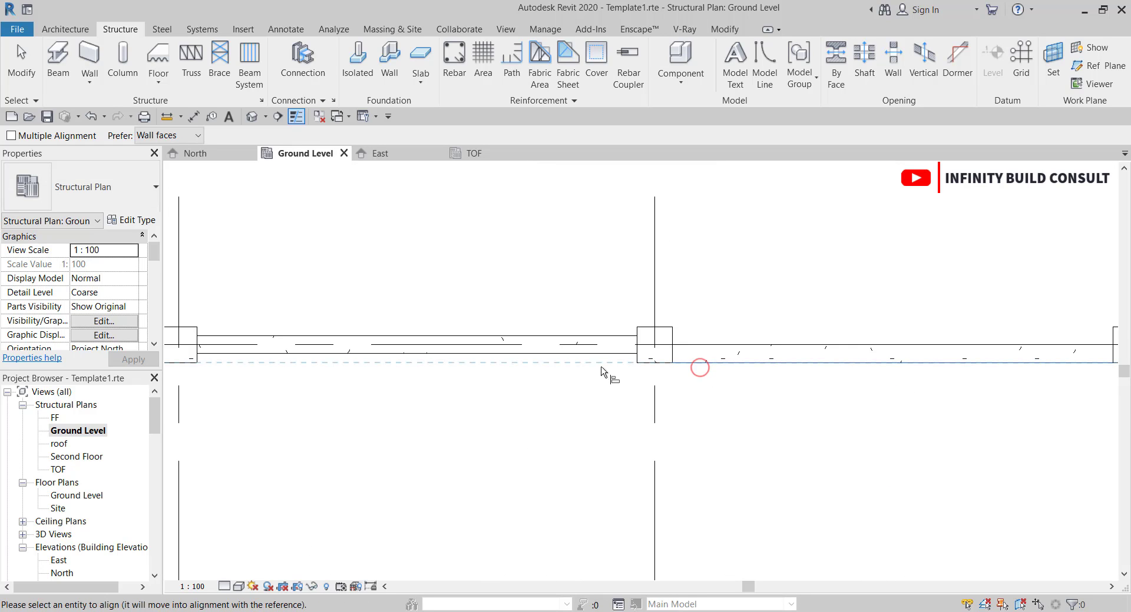
{"action": "left_click", "coordinate": [605, 356]}
{"action": "scroll", "coordinate": [804, 412], "scroll_direction": "down", "scroll_amount": 3}
{"action": "scroll", "coordinate": [562, 398], "scroll_direction": "up", "scroll_amount": 2}
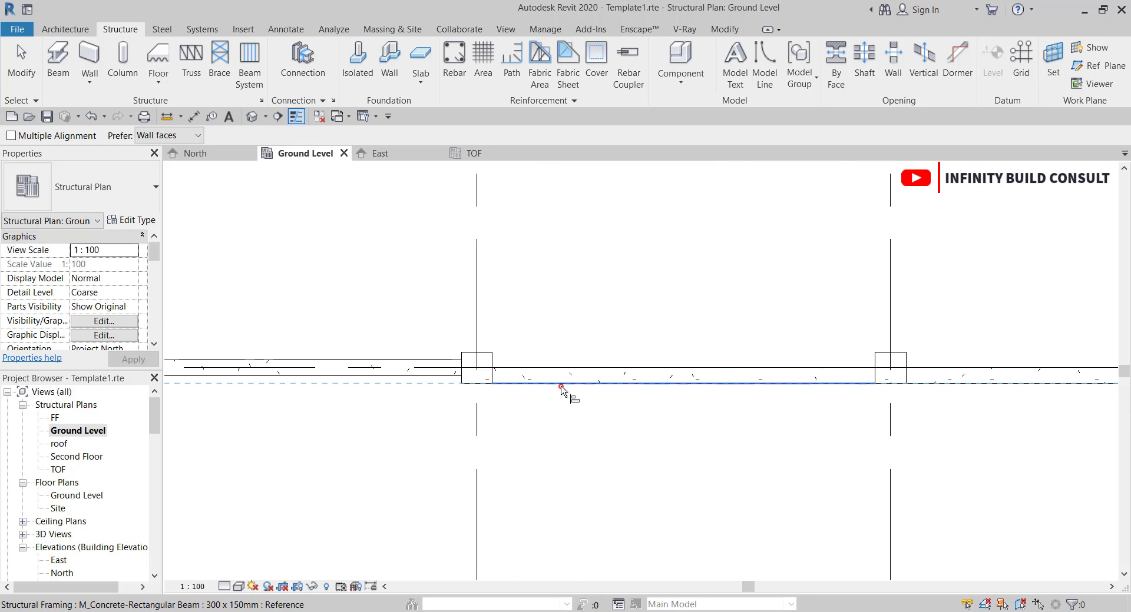
{"action": "left_click", "coordinate": [421, 379]}
{"action": "scroll", "coordinate": [454, 373], "scroll_direction": "down", "scroll_amount": 2}
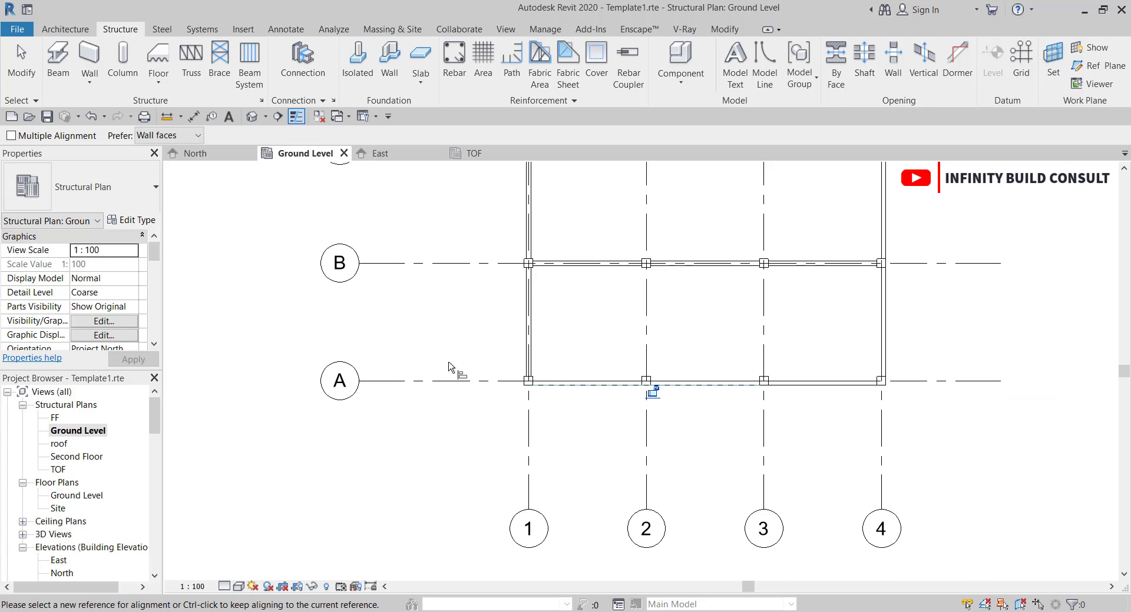
Align both beams on grid 1, from A to B and from B to C, with the outer column faces.
{"action": "scroll", "coordinate": [638, 424], "scroll_direction": "up", "scroll_amount": 5}
{"action": "left_click", "coordinate": [598, 403]}
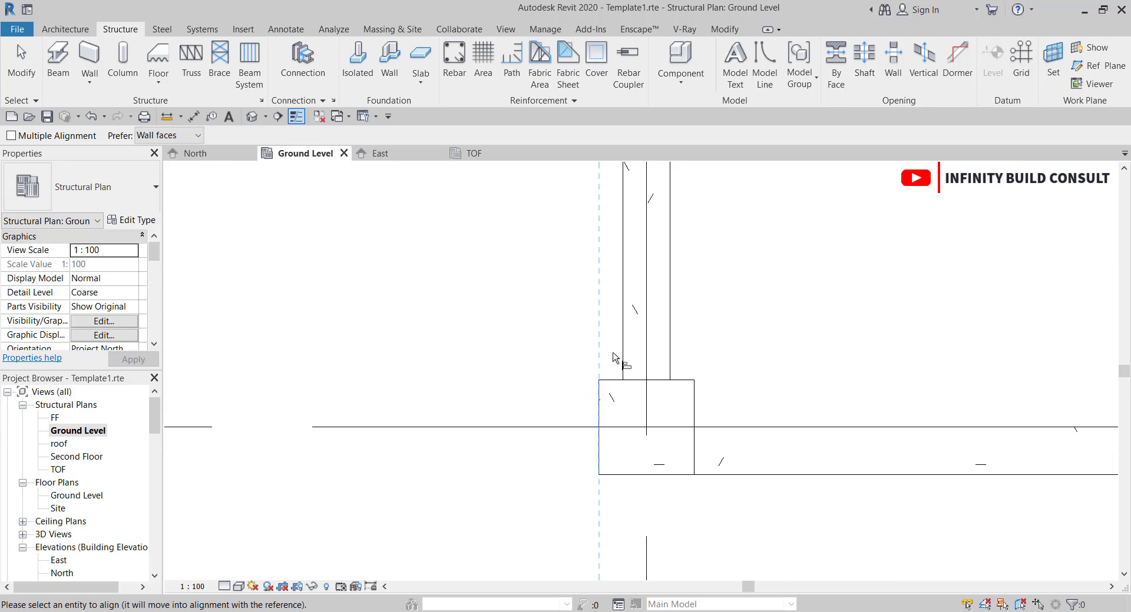
{"action": "left_click", "coordinate": [623, 359]}
{"action": "scroll", "coordinate": [660, 460], "scroll_direction": "down", "scroll_amount": 3}
{"action": "scroll", "coordinate": [648, 383], "scroll_direction": "up", "scroll_amount": 4}
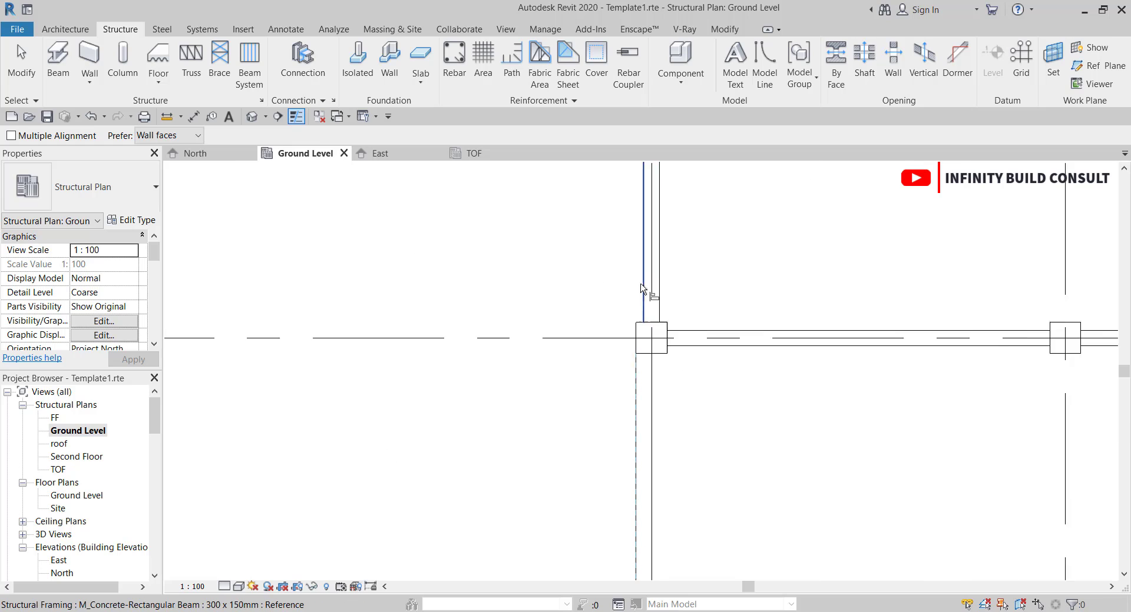
{"action": "scroll", "coordinate": [642, 292], "scroll_direction": "up", "scroll_amount": 3}
{"action": "left_click", "coordinate": [649, 292]}
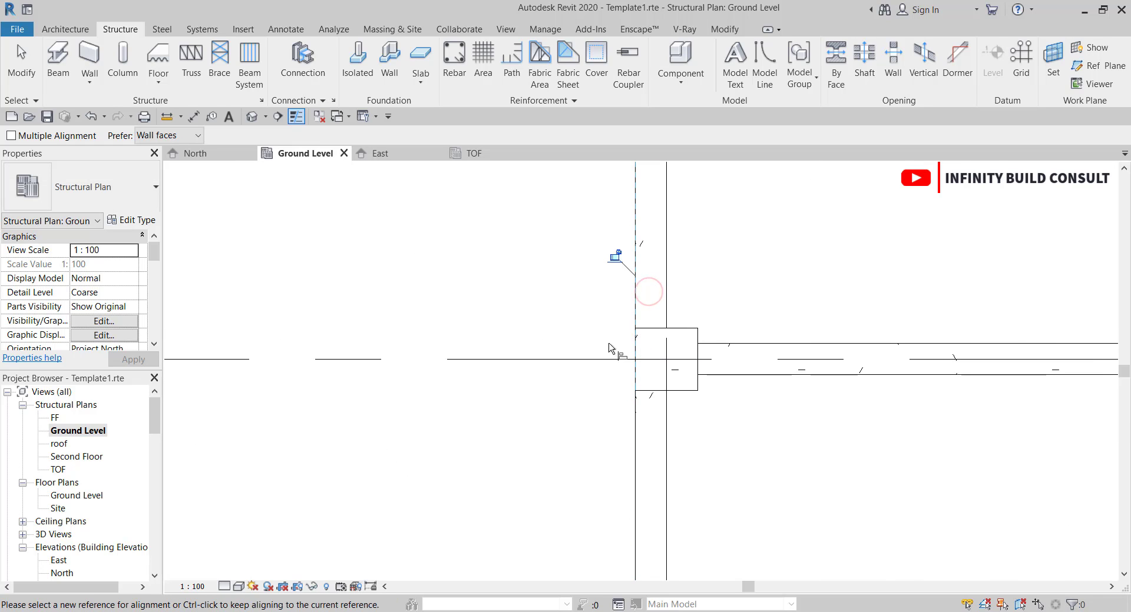
Try to align the centre of the grid 1 beam between A and B with grid line 1, and undo it.
{"action": "scroll", "coordinate": [613, 323], "scroll_direction": "down", "scroll_amount": 4}
{"action": "scroll", "coordinate": [614, 466], "scroll_direction": "up", "scroll_amount": 5}
{"action": "left_click", "coordinate": [602, 466]}
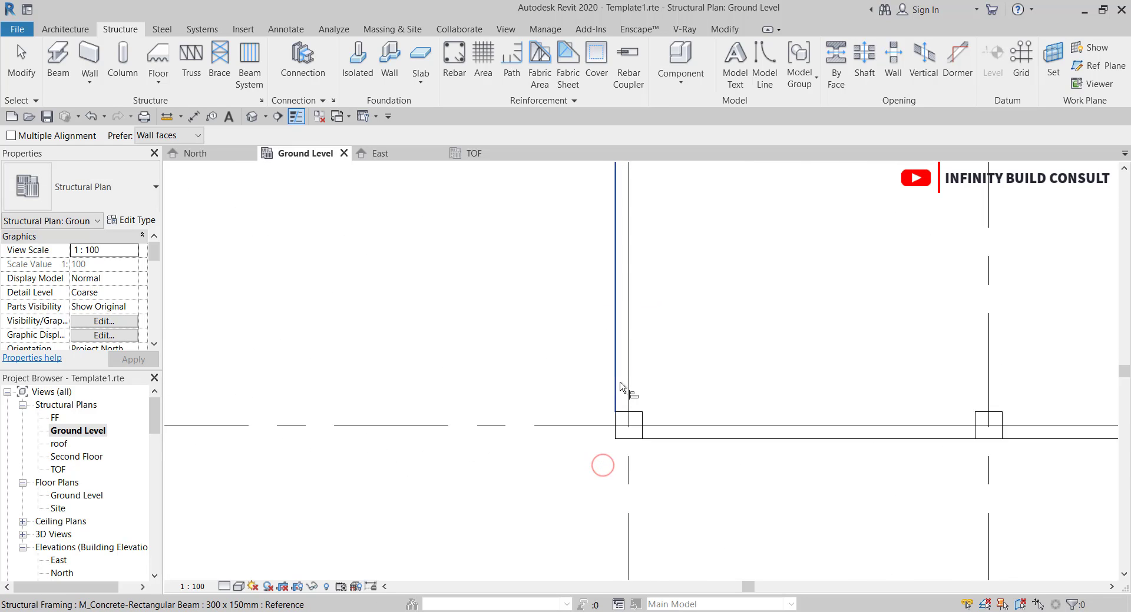
{"action": "left_click", "coordinate": [621, 386]}
{"action": "scroll", "coordinate": [640, 364], "scroll_direction": "down", "scroll_amount": 1}
{"action": "left_click", "coordinate": [624, 460]}
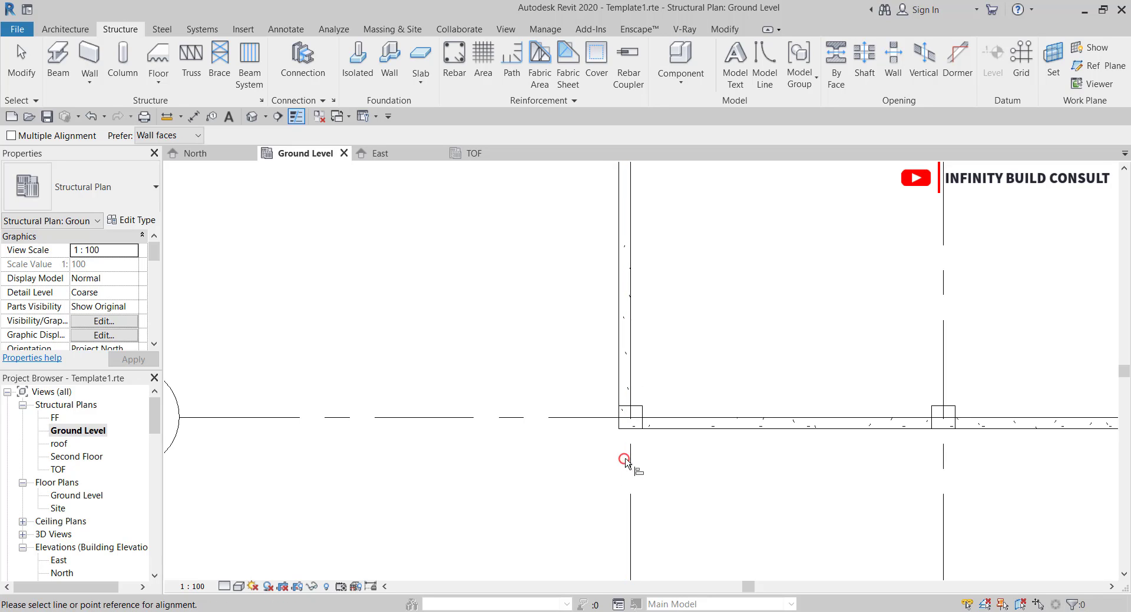
{"action": "scroll", "coordinate": [622, 407], "scroll_direction": "up", "scroll_amount": 2}
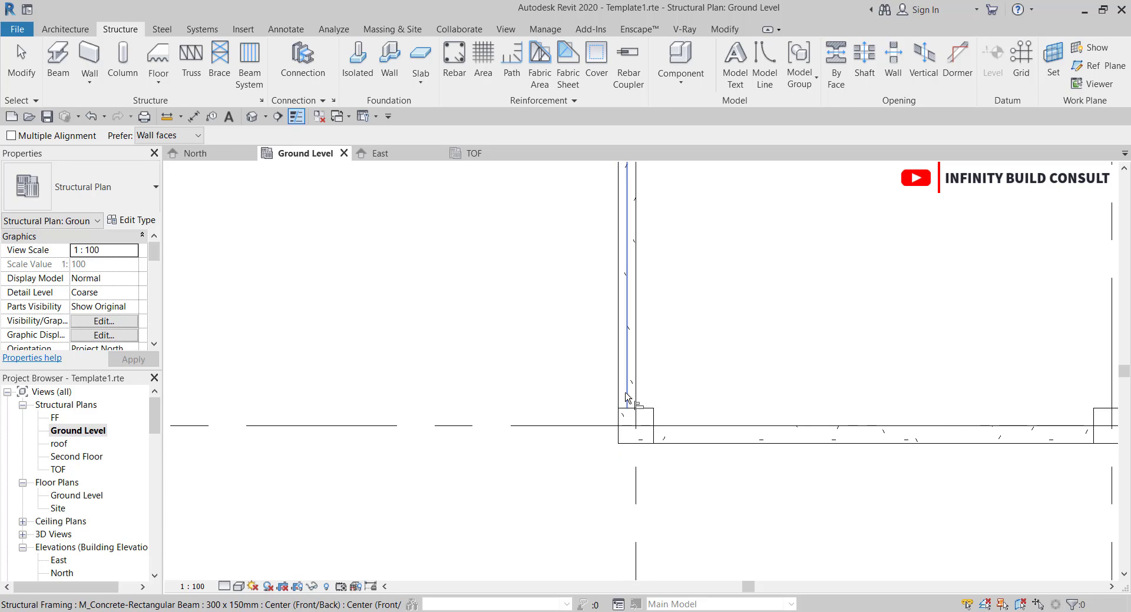
{"action": "left_click", "coordinate": [625, 395]}
{"action": "left_click", "coordinate": [646, 458]}
{"action": "scroll", "coordinate": [588, 386], "scroll_direction": "down", "scroll_amount": 1}
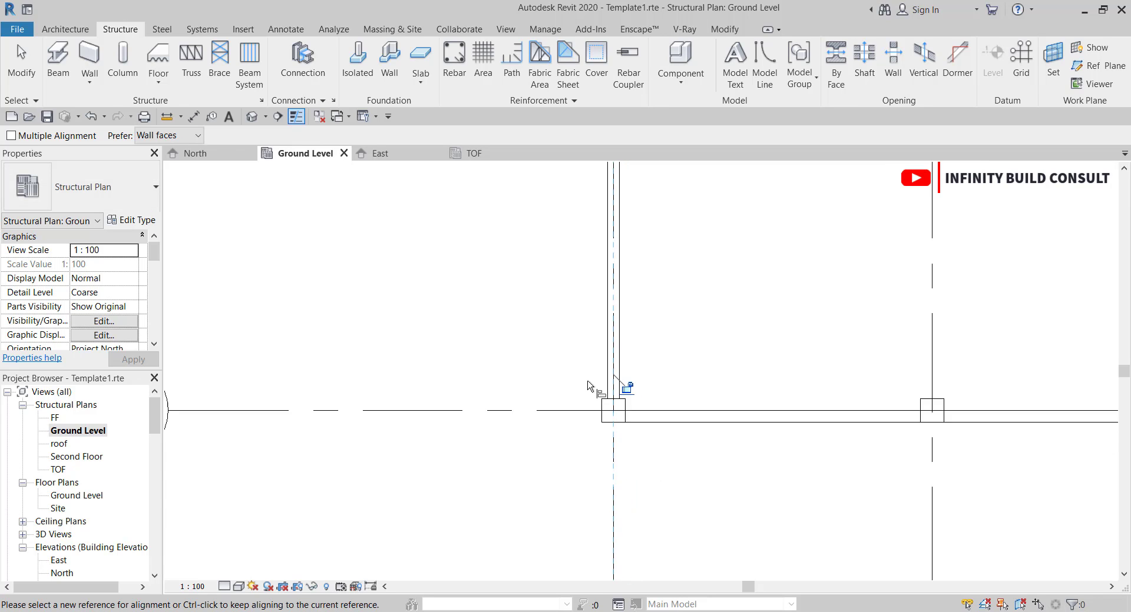
{"action": "scroll", "coordinate": [587, 386], "scroll_direction": "down", "scroll_amount": 4}
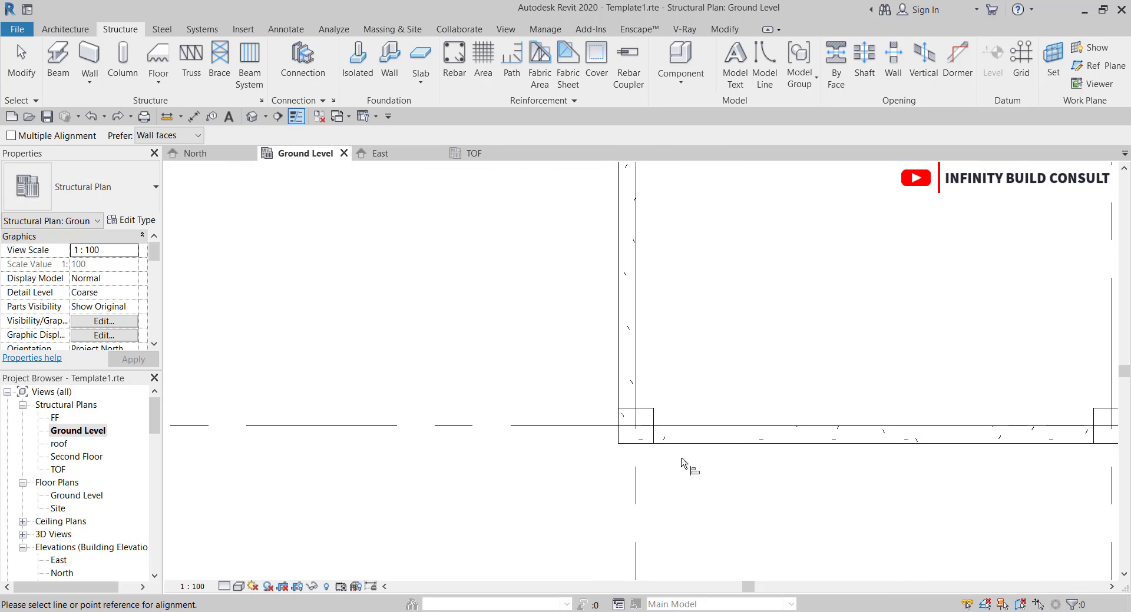
{"action": "scroll", "coordinate": [678, 460], "scroll_direction": "down", "scroll_amount": 3}
{"action": "key", "text": "Escape"}
{"action": "scroll", "coordinate": [766, 384], "scroll_direction": "up", "scroll_amount": 2}
{"action": "scroll", "coordinate": [550, 282], "scroll_direction": "down", "scroll_amount": 2}
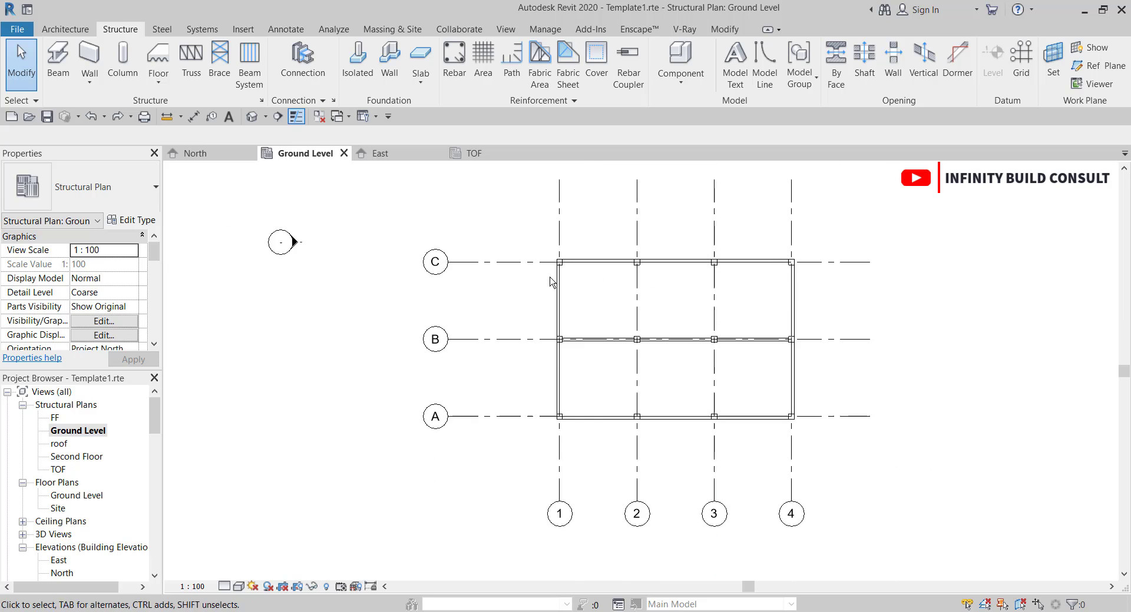
Create a Generic 150mm structural floor on Ground Level with a rectangular boundary between the outer column corners at C4 and A1.
{"action": "left_click", "coordinate": [158, 54]}
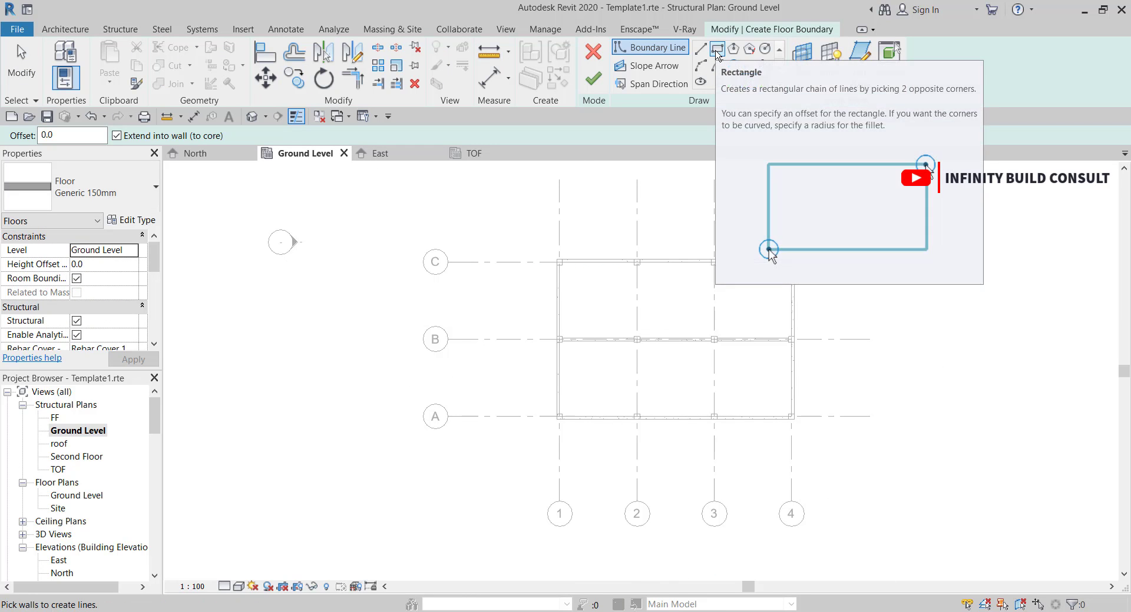
{"action": "left_click", "coordinate": [717, 52]}
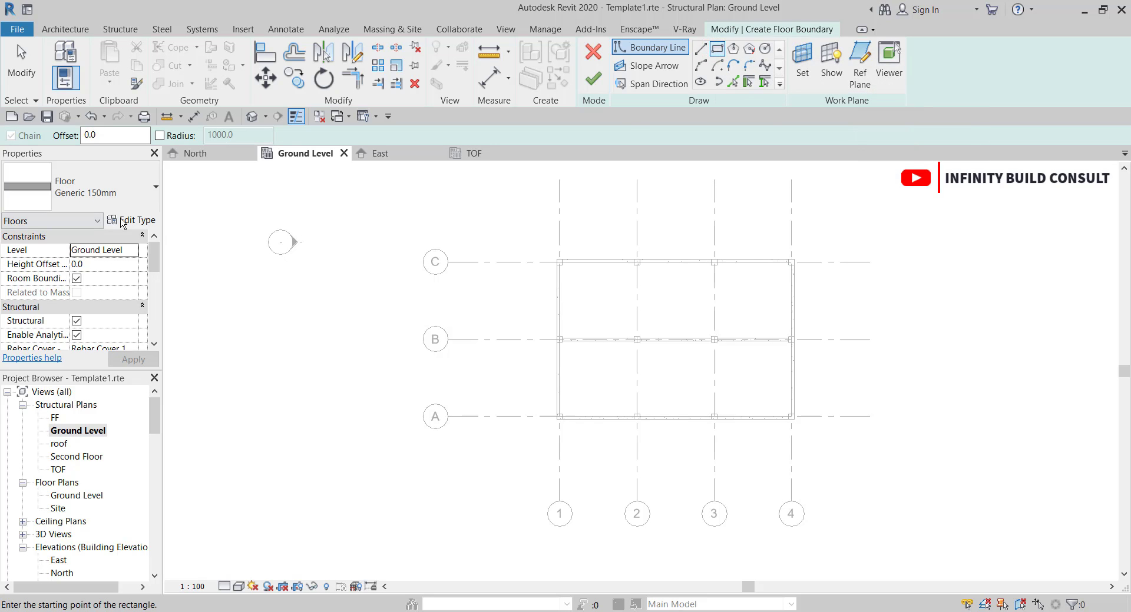
{"action": "scroll", "coordinate": [801, 259], "scroll_direction": "up", "scroll_amount": 5}
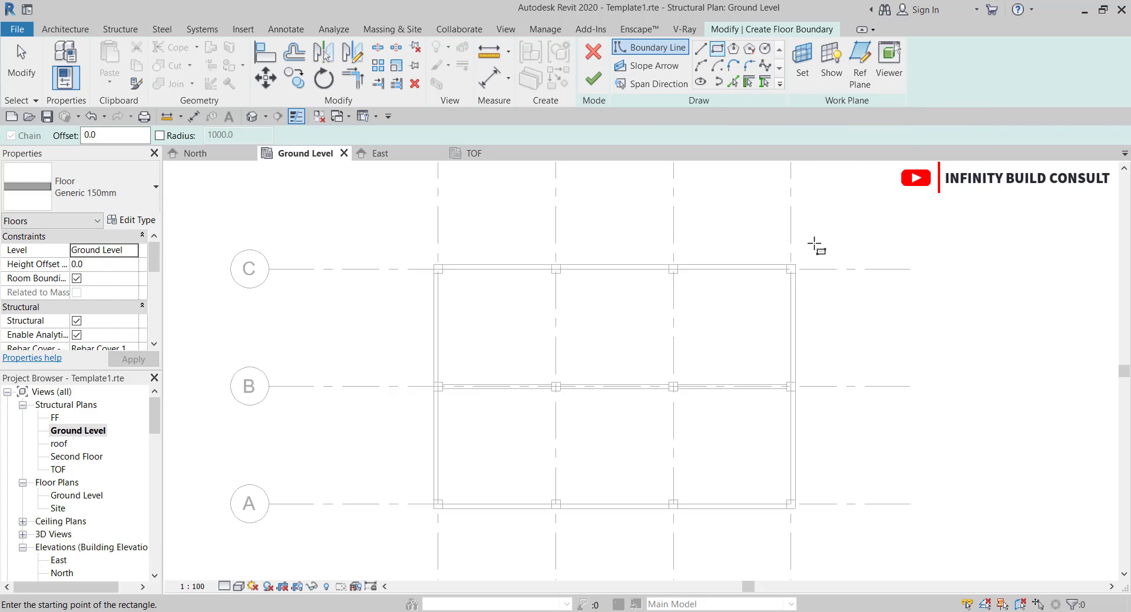
{"action": "left_click", "coordinate": [771, 278]}
{"action": "scroll", "coordinate": [801, 242], "scroll_direction": "down", "scroll_amount": 5}
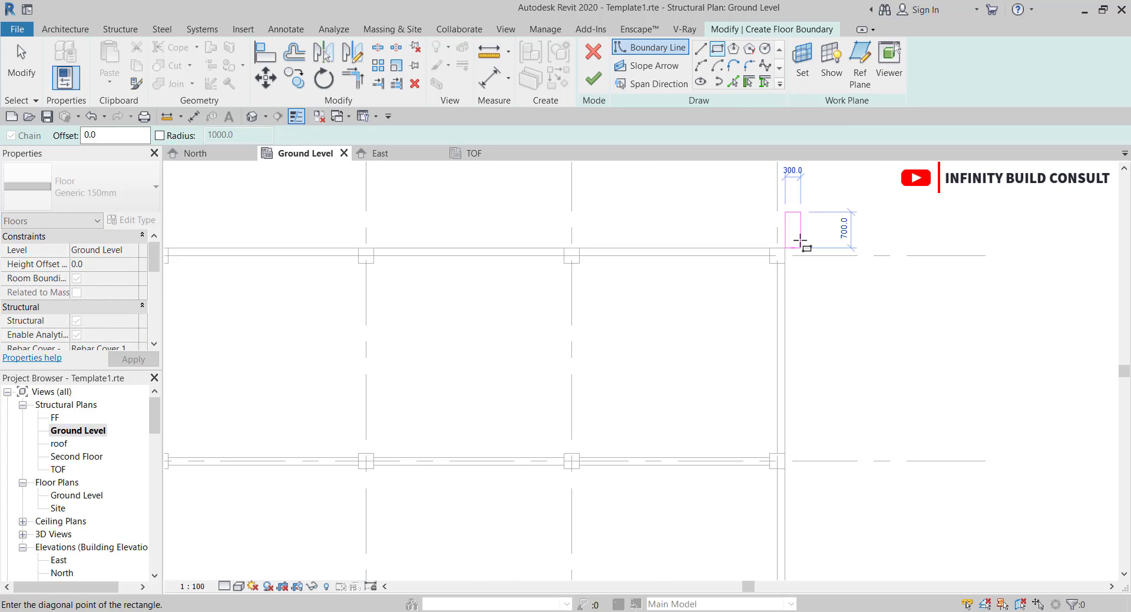
{"action": "scroll", "coordinate": [435, 483], "scroll_direction": "up", "scroll_amount": 3}
{"action": "scroll", "coordinate": [435, 489], "scroll_direction": "up", "scroll_amount": 2}
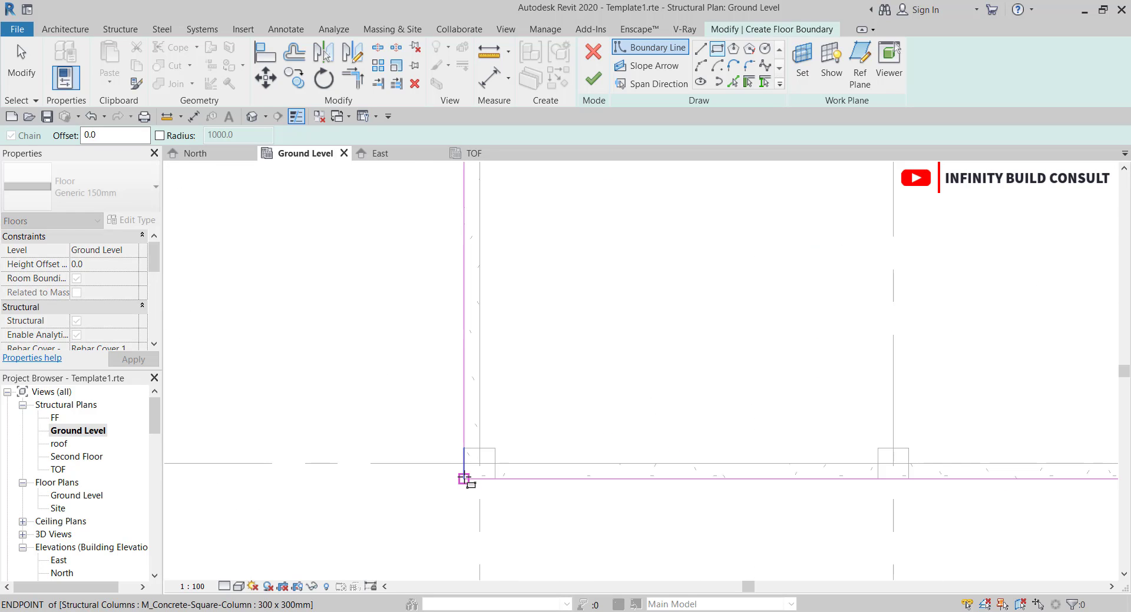
{"action": "left_click", "coordinate": [465, 479]}
{"action": "scroll", "coordinate": [573, 421], "scroll_direction": "down", "scroll_amount": 1}
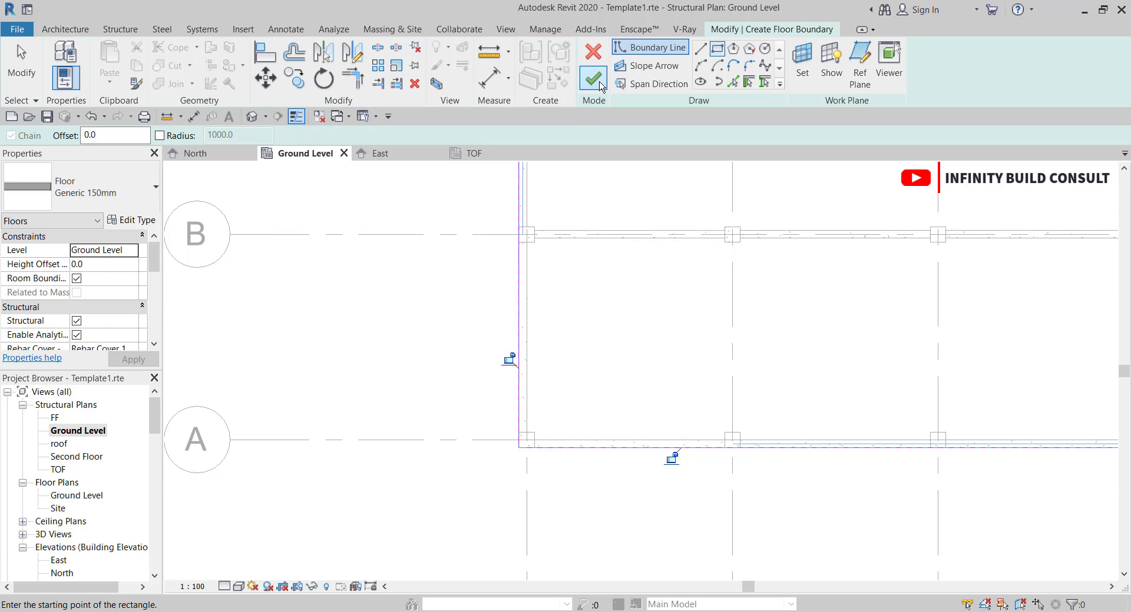
{"action": "left_click", "coordinate": [601, 85]}
{"action": "scroll", "coordinate": [724, 380], "scroll_direction": "down", "scroll_amount": 1}
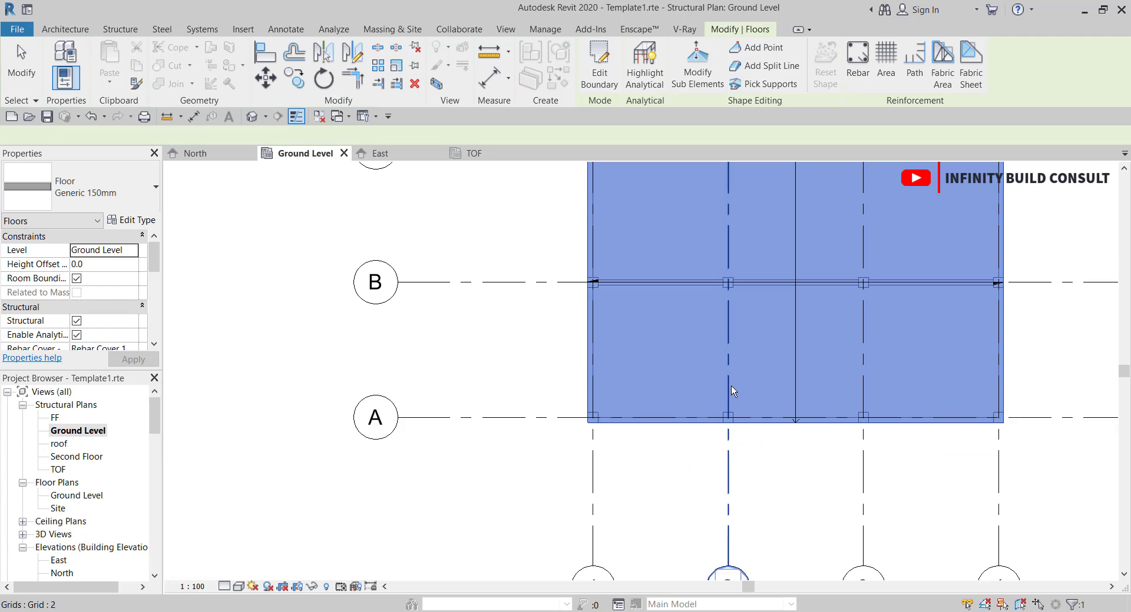
{"action": "left_click", "coordinate": [697, 478]}
Examine the floor's extent and its outer edges over the column and beam frame.
{"action": "scroll", "coordinate": [747, 348], "scroll_direction": "down", "scroll_amount": 3}
{"action": "scroll", "coordinate": [675, 311], "scroll_direction": "up", "scroll_amount": 2}
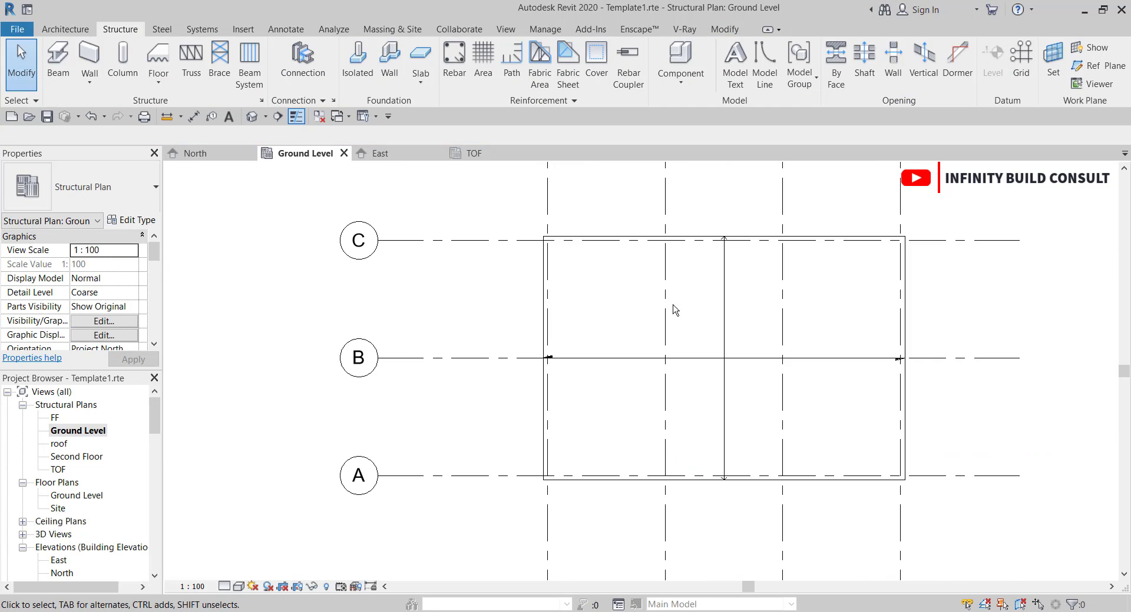
{"action": "scroll", "coordinate": [510, 304], "scroll_direction": "up", "scroll_amount": 3}
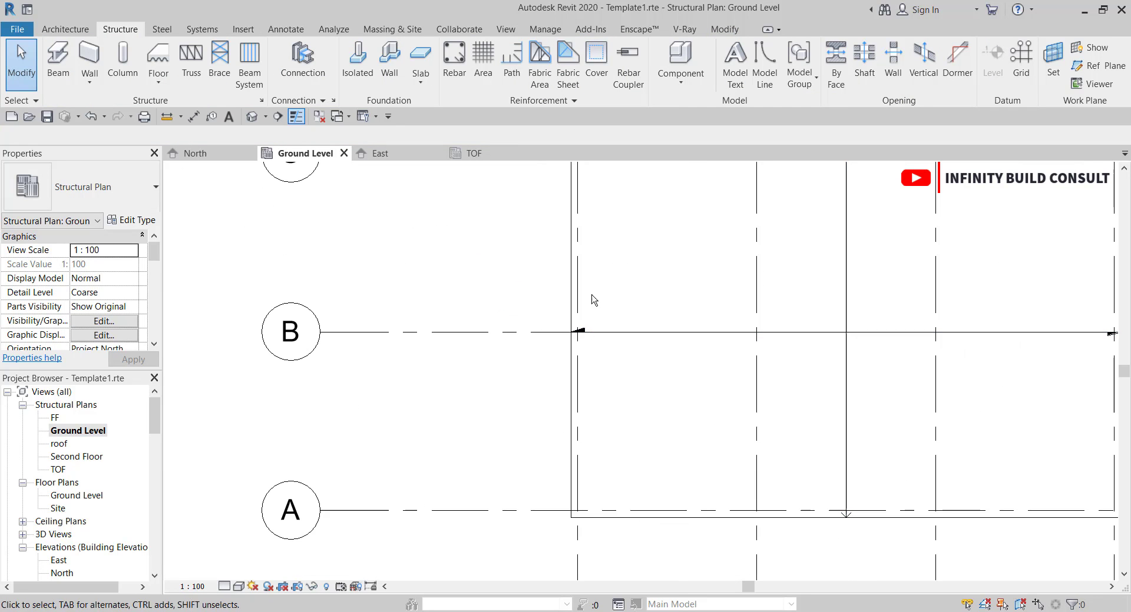
{"action": "scroll", "coordinate": [570, 301], "scroll_direction": "down", "scroll_amount": 3}
{"action": "scroll", "coordinate": [570, 354], "scroll_direction": "up", "scroll_amount": 3}
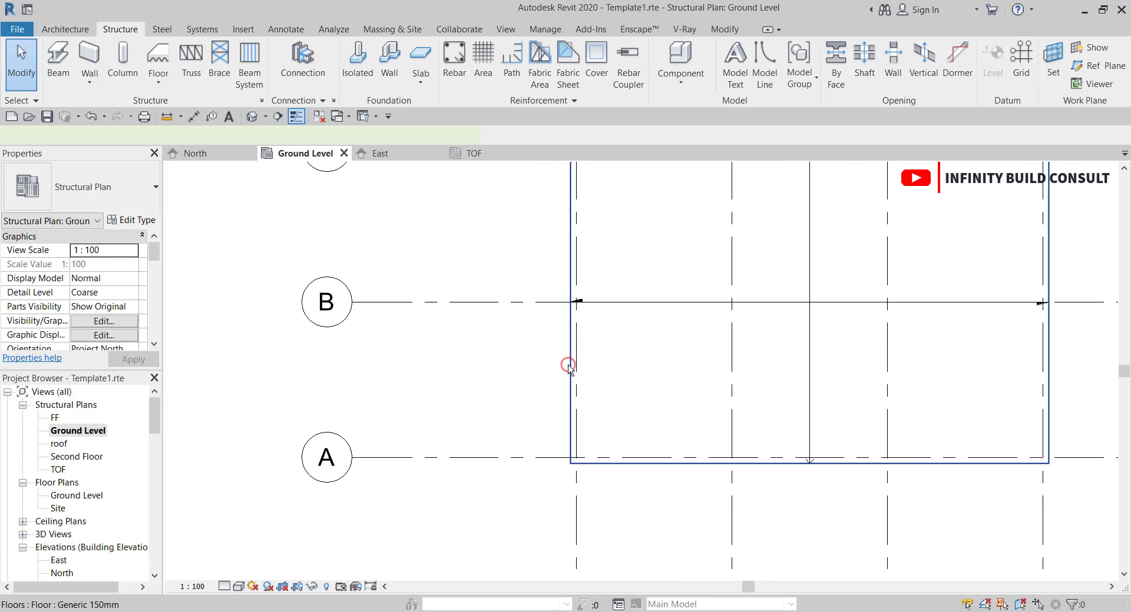
{"action": "left_click", "coordinate": [568, 366]}
{"action": "scroll", "coordinate": [617, 373], "scroll_direction": "down", "scroll_amount": 3}
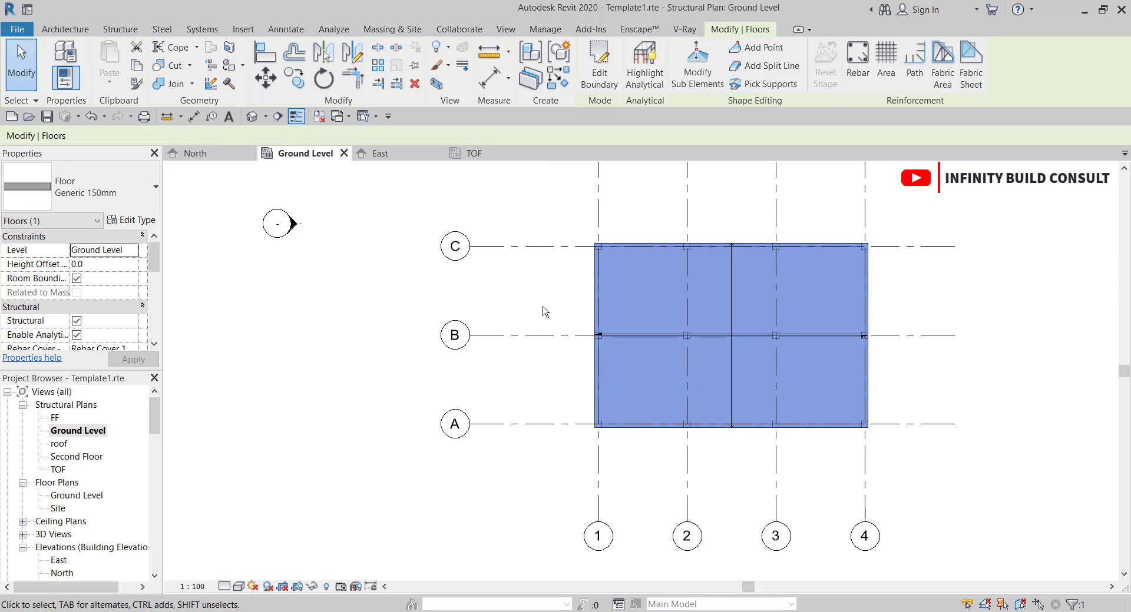
{"action": "scroll", "coordinate": [559, 288], "scroll_direction": "up", "scroll_amount": 2}
{"action": "left_click", "coordinate": [554, 285]}
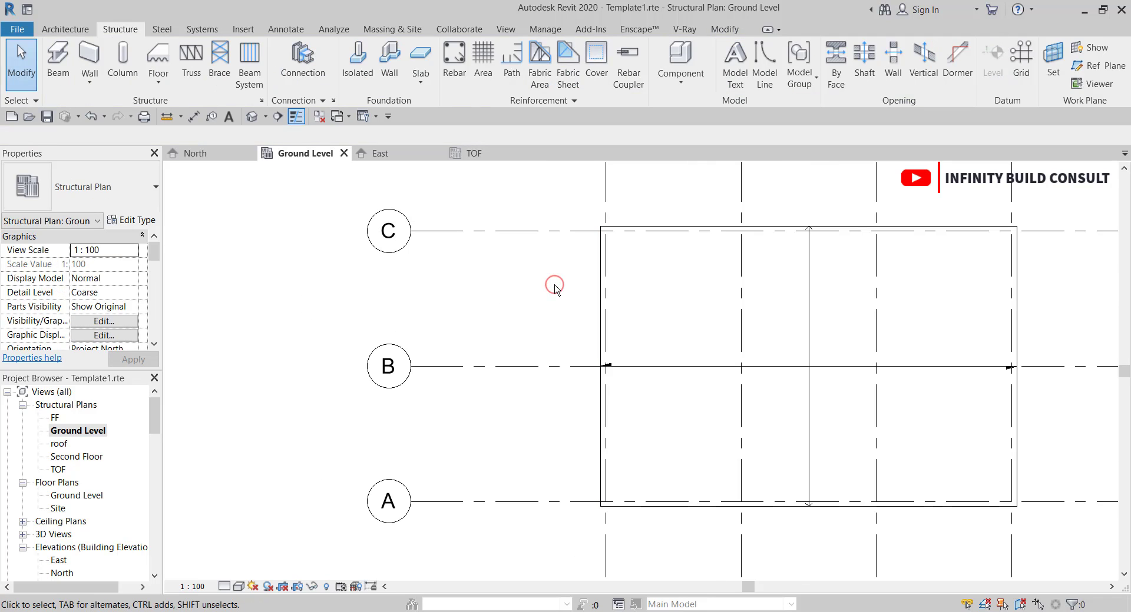
{"action": "scroll", "coordinate": [619, 244], "scroll_direction": "up", "scroll_amount": 2}
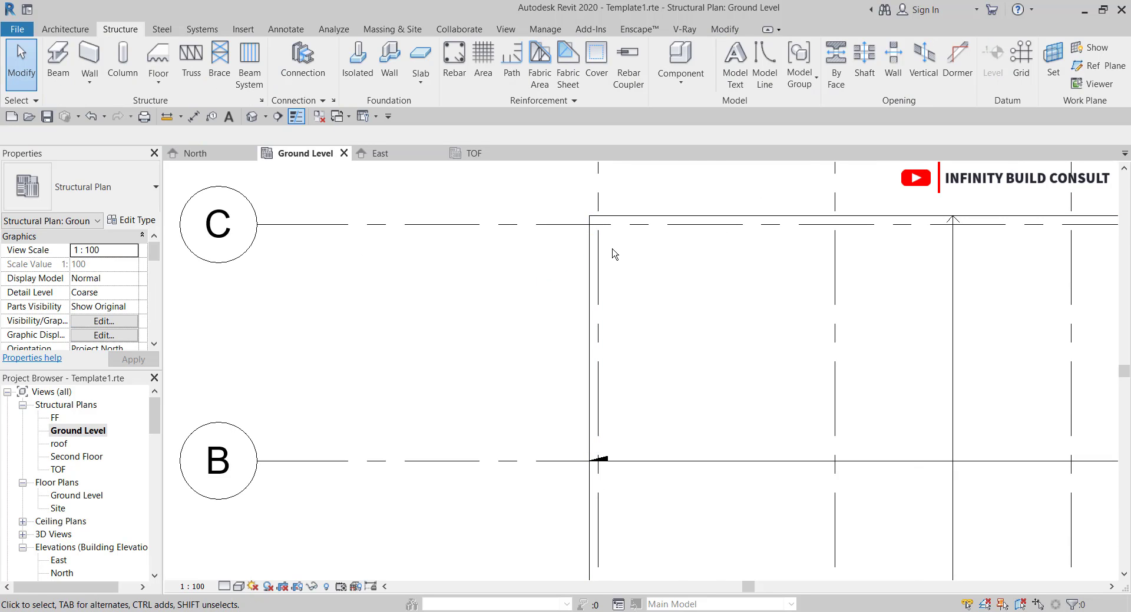
In the Ground Level plan's visibility/graphic overrides, set the projection line pattern of the Floors Hidden Lines subcategory to Hidden.
{"action": "scroll", "coordinate": [589, 305], "scroll_direction": "down", "scroll_amount": 2}
{"action": "left_click", "coordinate": [547, 317]}
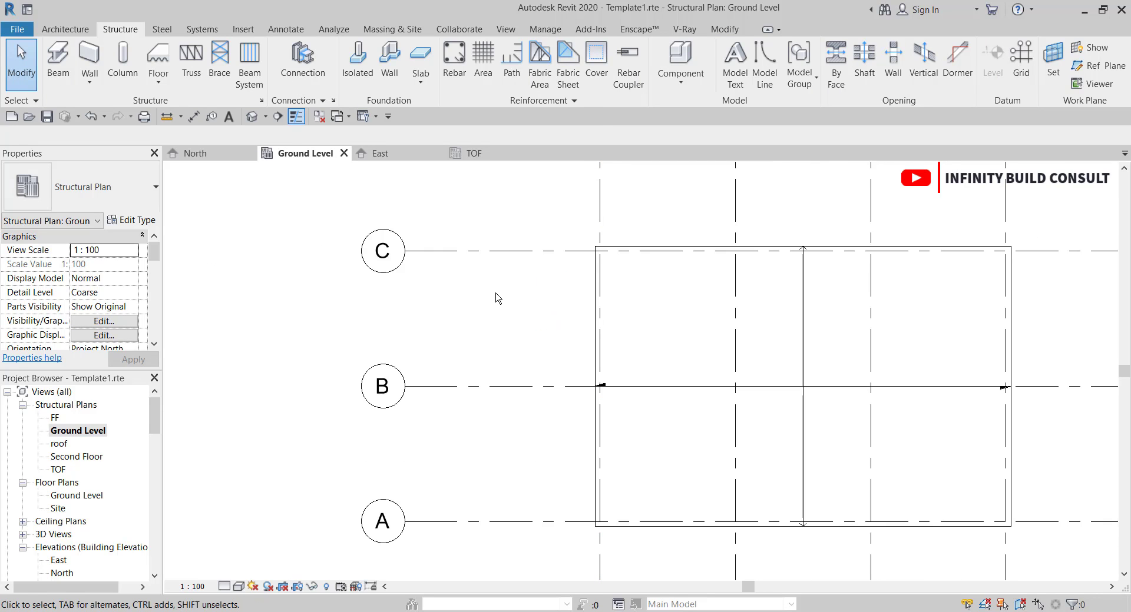
{"action": "key", "text": "v"}
{"action": "key", "text": "g"}
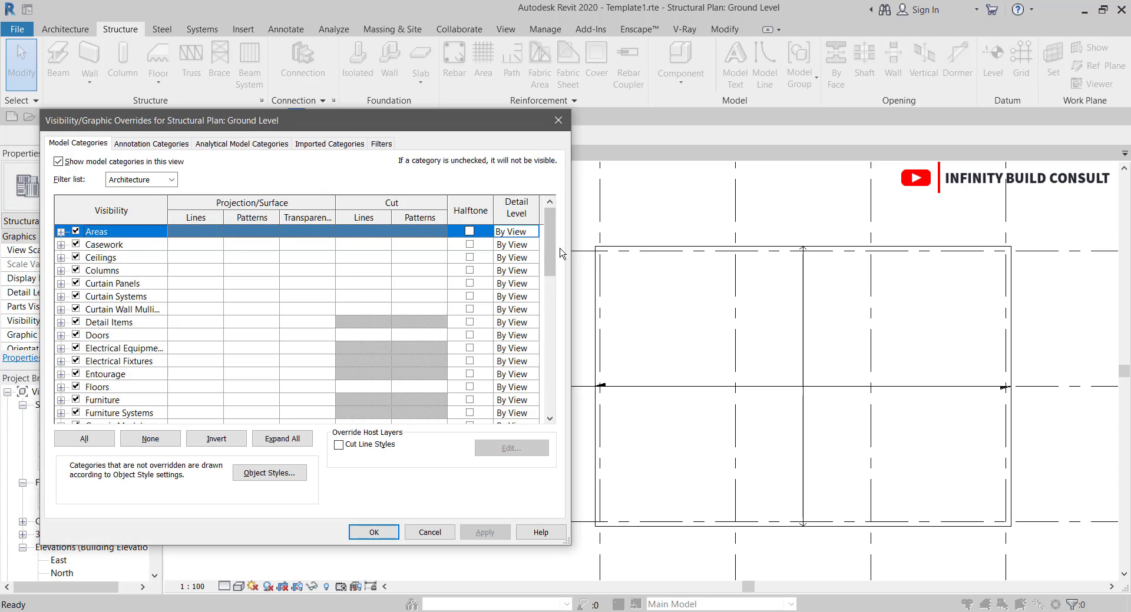
{"action": "left_click_drag", "start_coordinate": [551, 259], "coordinate": [535, 400]}
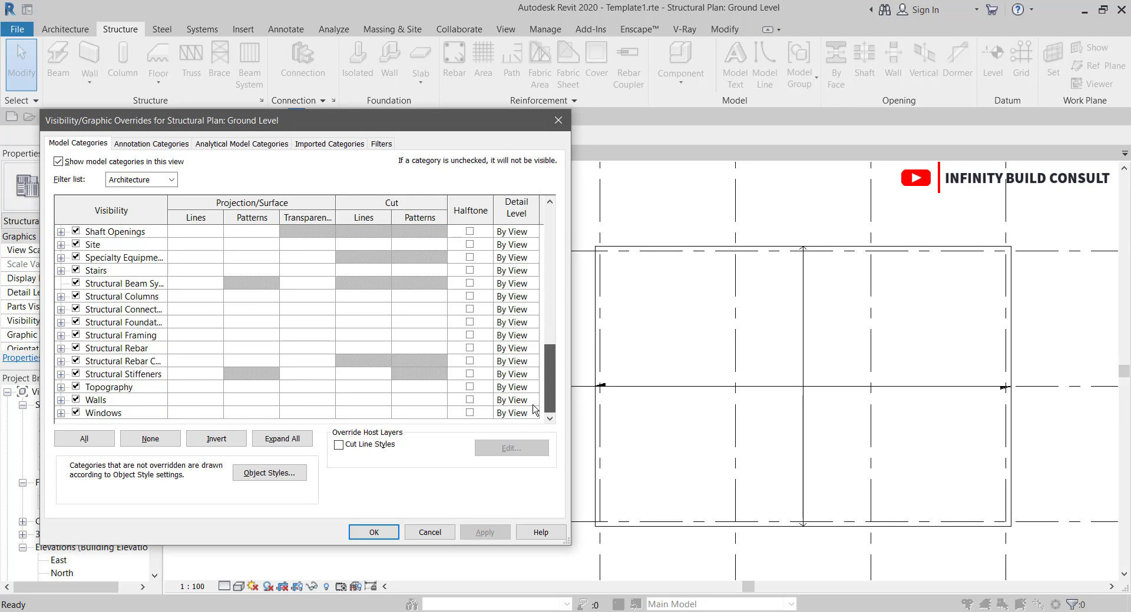
{"action": "scroll", "coordinate": [522, 377], "scroll_direction": "up", "scroll_amount": 5}
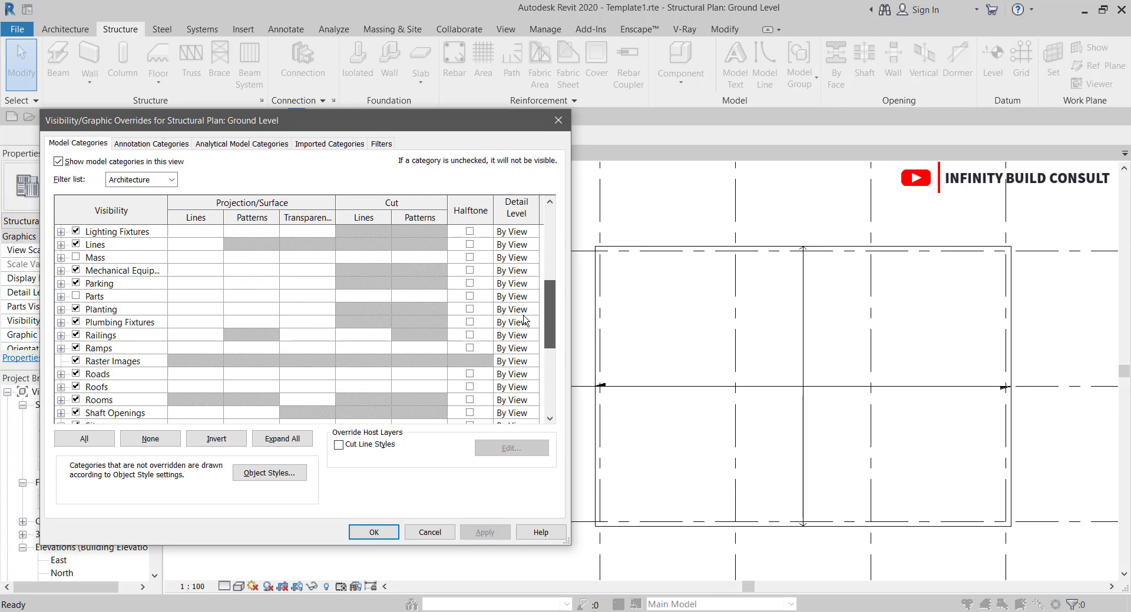
{"action": "scroll", "coordinate": [86, 260], "scroll_direction": "up", "scroll_amount": 4}
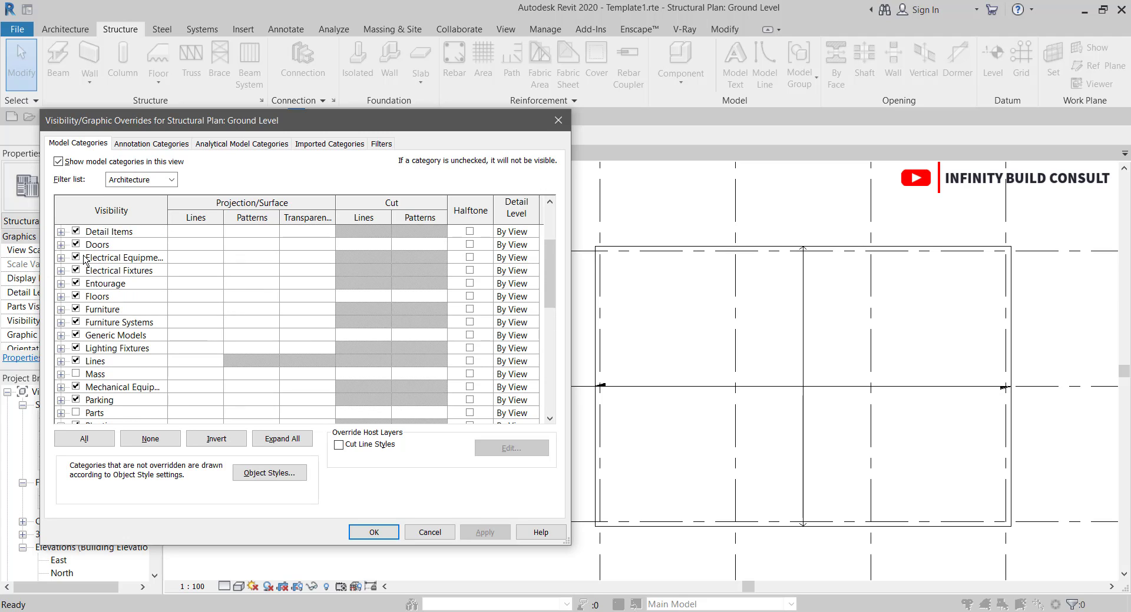
{"action": "scroll", "coordinate": [86, 261], "scroll_direction": "up", "scroll_amount": 4}
{"action": "scroll", "coordinate": [93, 318], "scroll_direction": "down", "scroll_amount": 4}
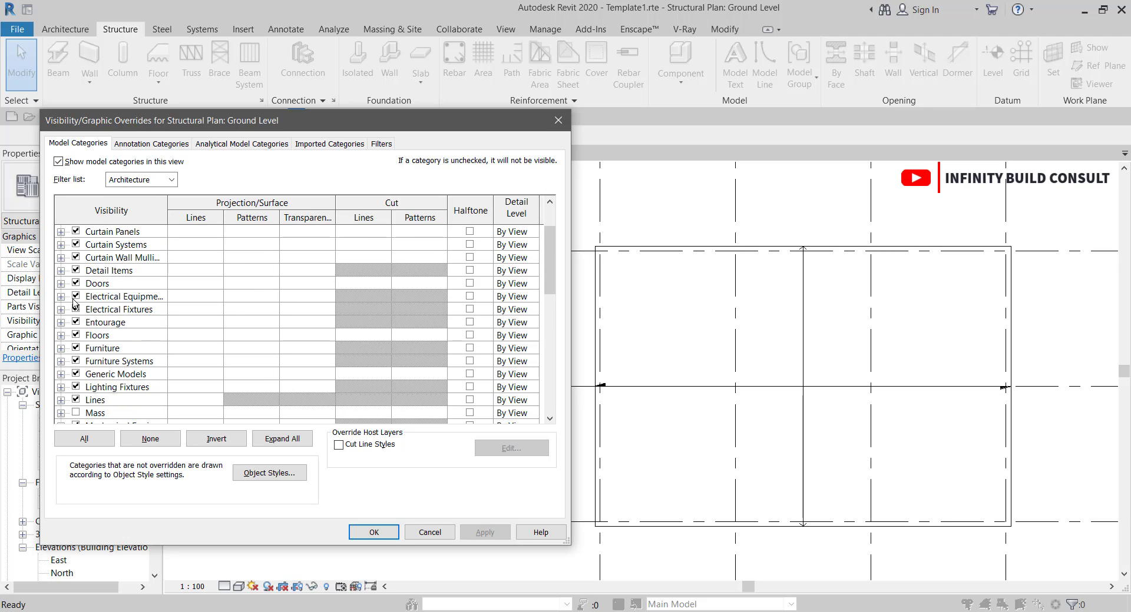
{"action": "left_click", "coordinate": [60, 335]}
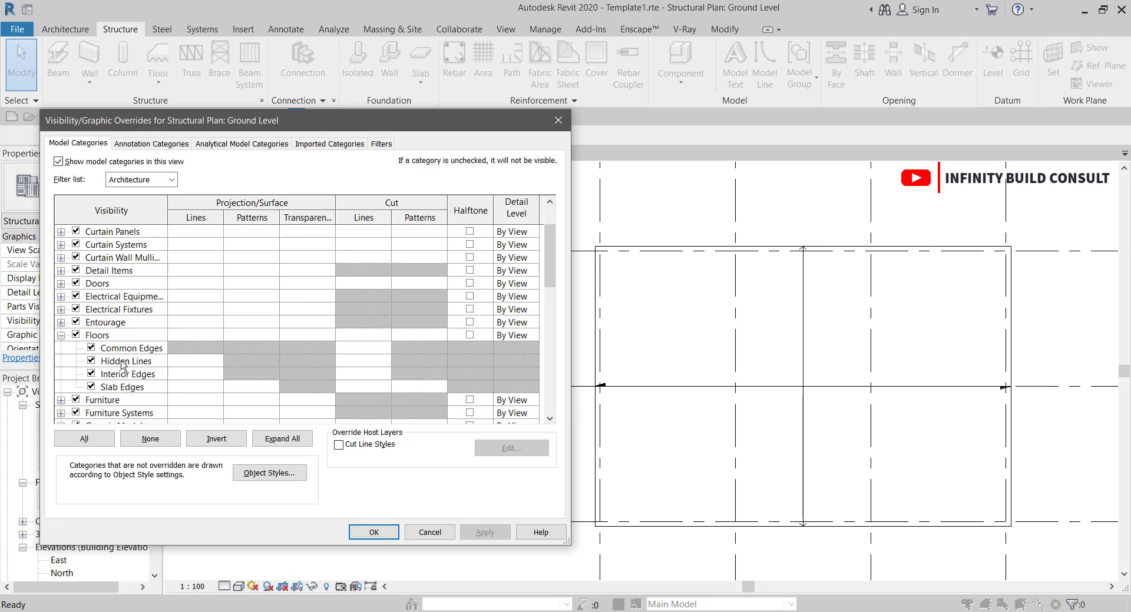
{"action": "left_click", "coordinate": [186, 365]}
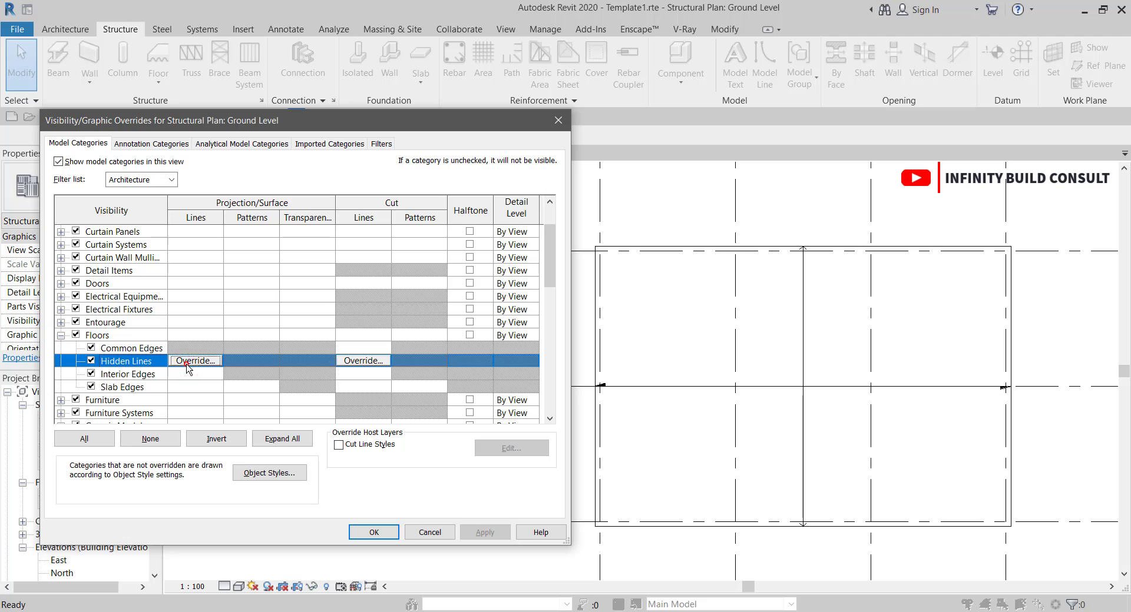
{"action": "left_click", "coordinate": [195, 361]}
{"action": "left_click", "coordinate": [282, 301]}
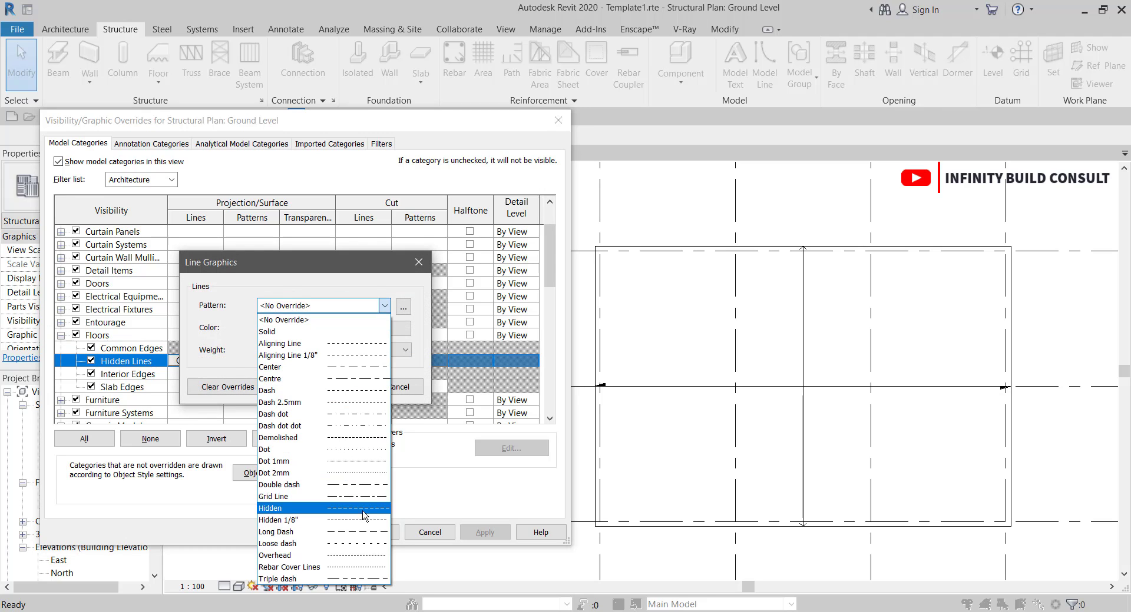
{"action": "left_click", "coordinate": [361, 508]}
{"action": "left_click", "coordinate": [341, 387]}
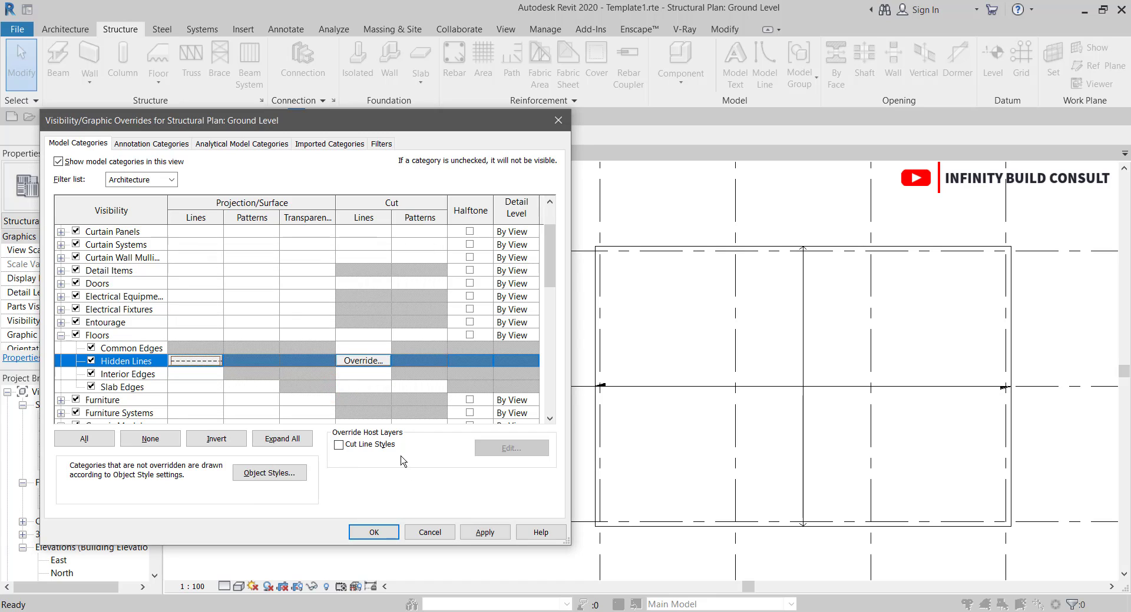
{"action": "left_click", "coordinate": [478, 533]}
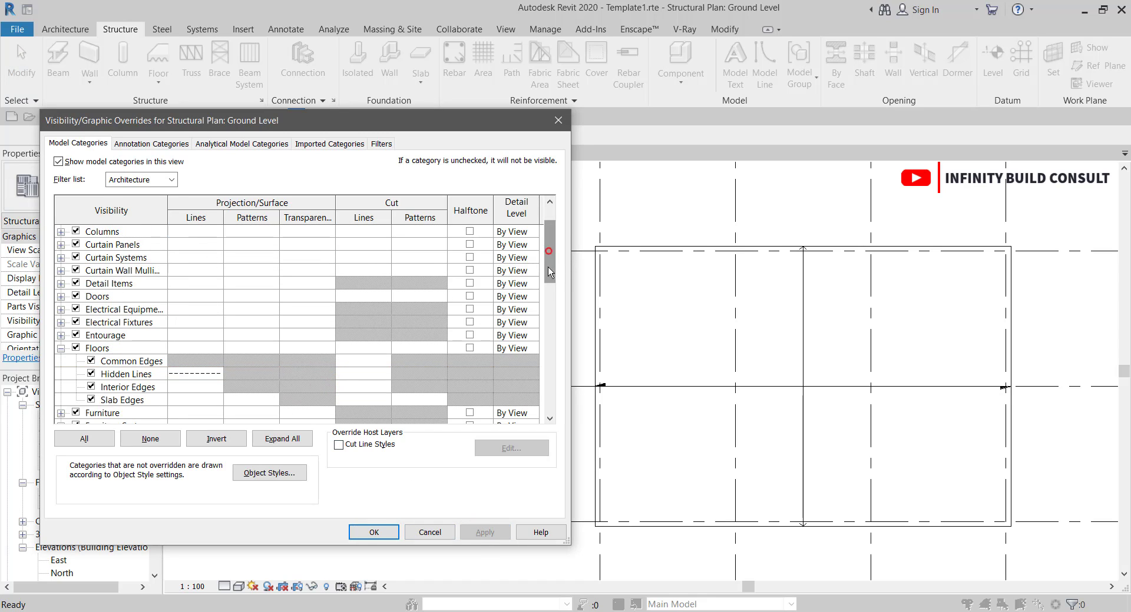
Override the projection line pattern of the Structural Framing Hidden Lines subcategory with Hidden 1/8" and confirm the view's graphic overrides.
{"action": "left_click_drag", "start_coordinate": [547, 268], "coordinate": [538, 390]}
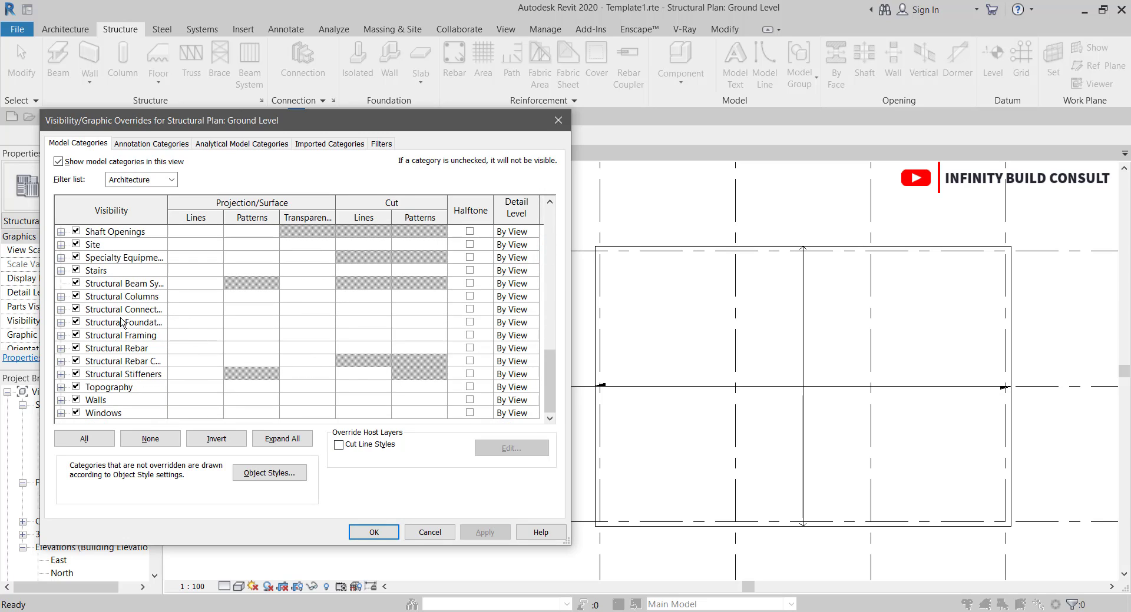
{"action": "left_click", "coordinate": [61, 335]}
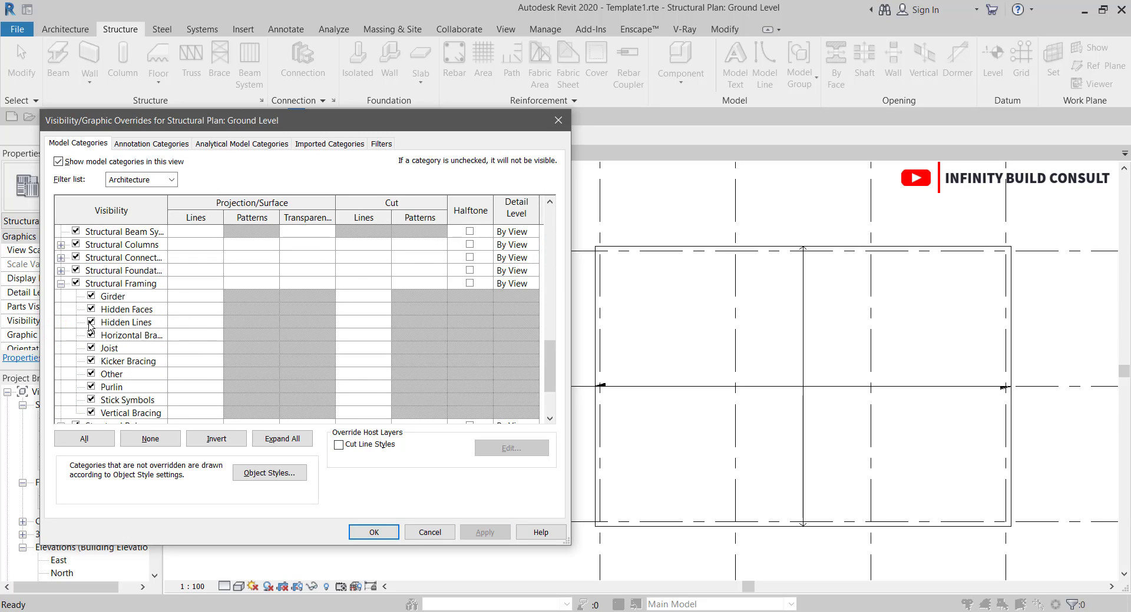
{"action": "left_click", "coordinate": [198, 327]}
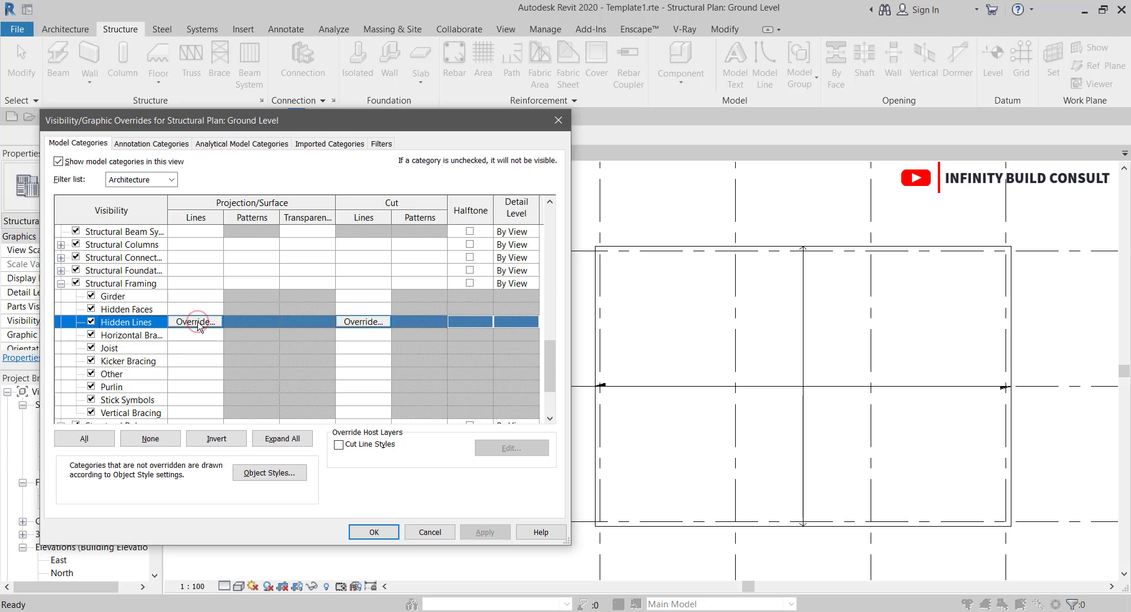
{"action": "left_click", "coordinate": [196, 323]}
{"action": "left_click", "coordinate": [314, 334]}
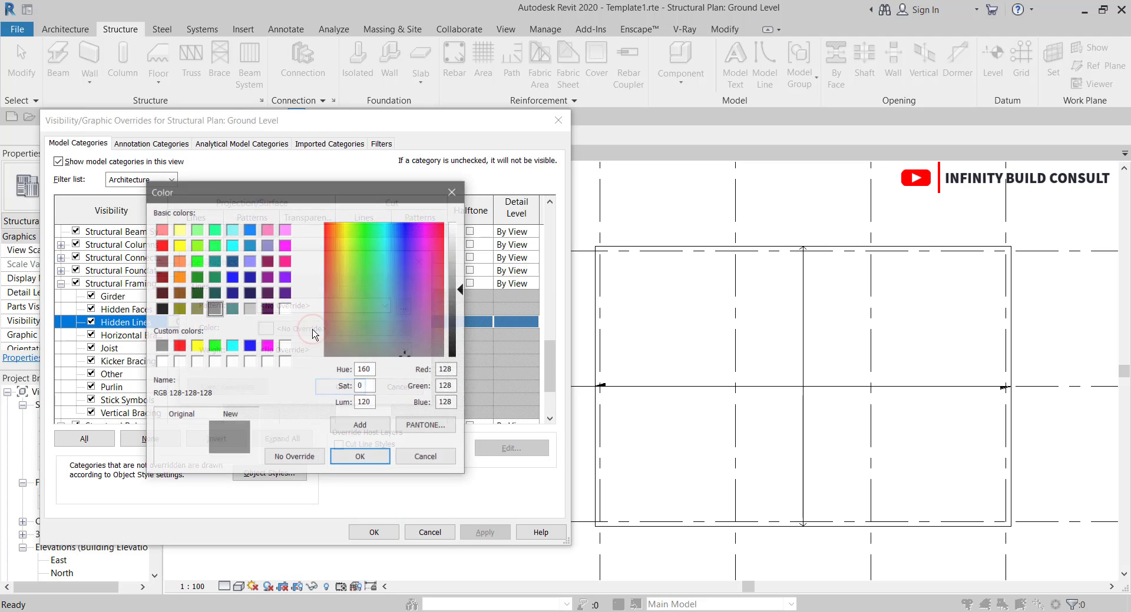
{"action": "left_click", "coordinate": [430, 457]}
{"action": "left_click", "coordinate": [270, 308]}
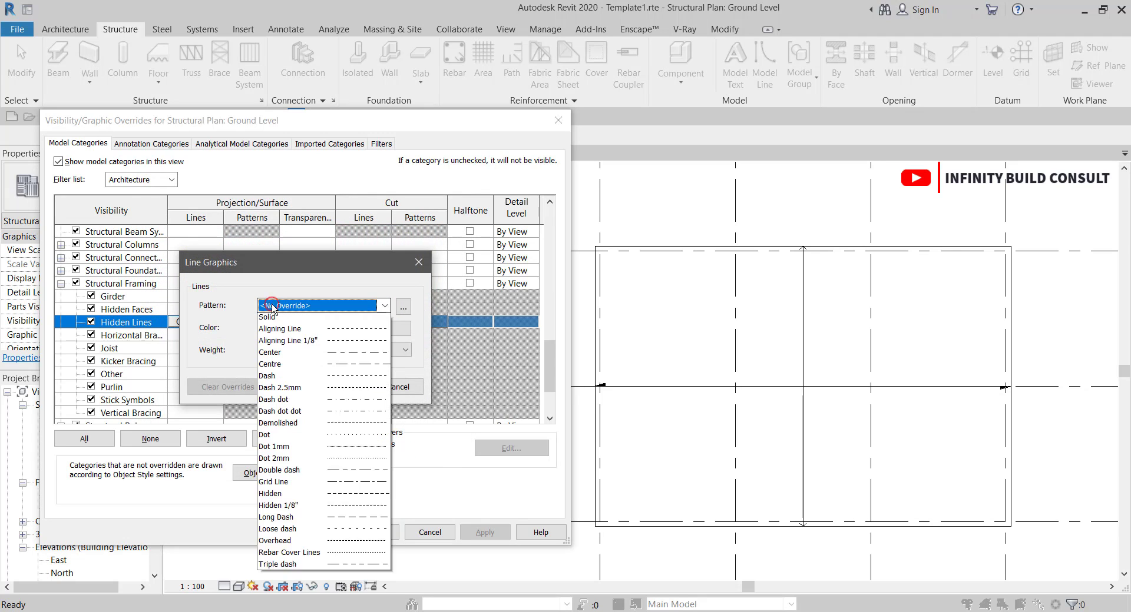
{"action": "left_click", "coordinate": [355, 520]}
{"action": "left_click", "coordinate": [331, 387]}
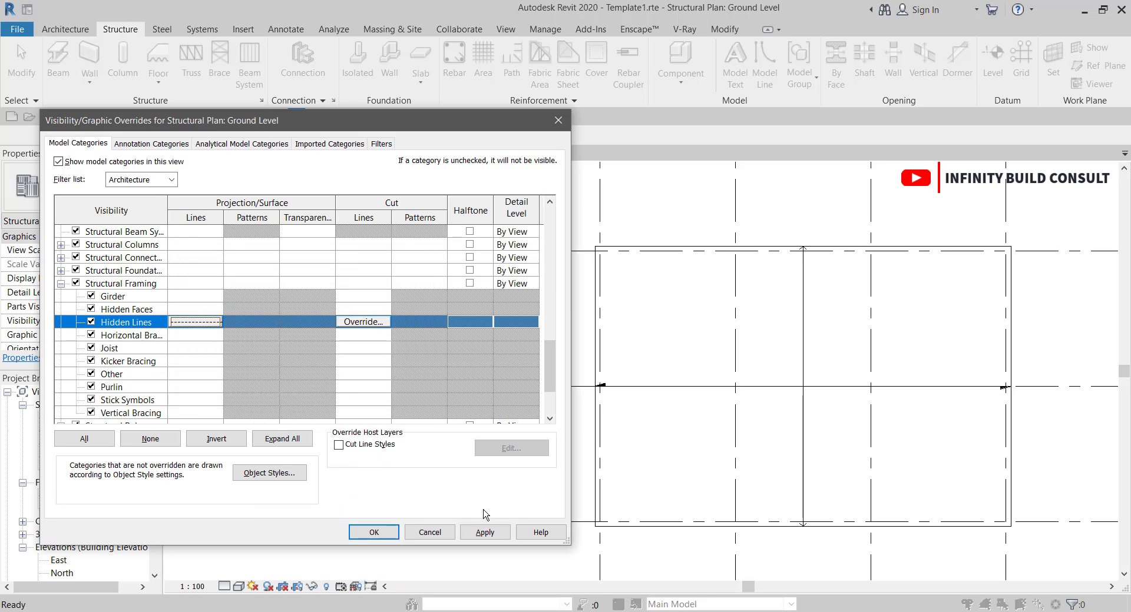
{"action": "left_click", "coordinate": [492, 533]}
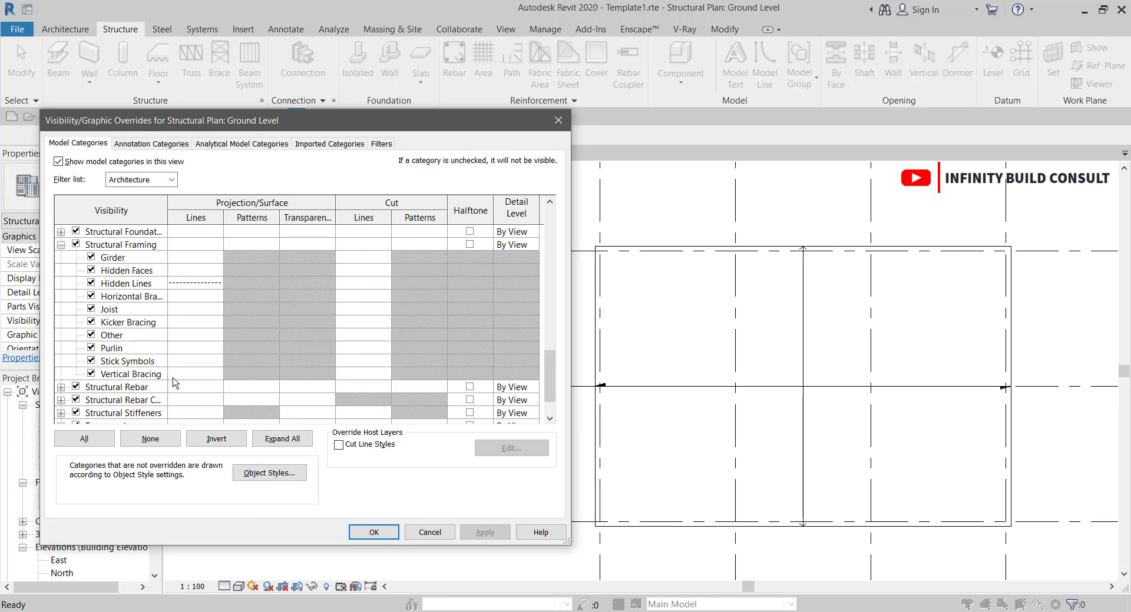
{"action": "scroll", "coordinate": [123, 371], "scroll_direction": "down", "scroll_amount": 1}
{"action": "scroll", "coordinate": [125, 330], "scroll_direction": "up", "scroll_amount": 3}
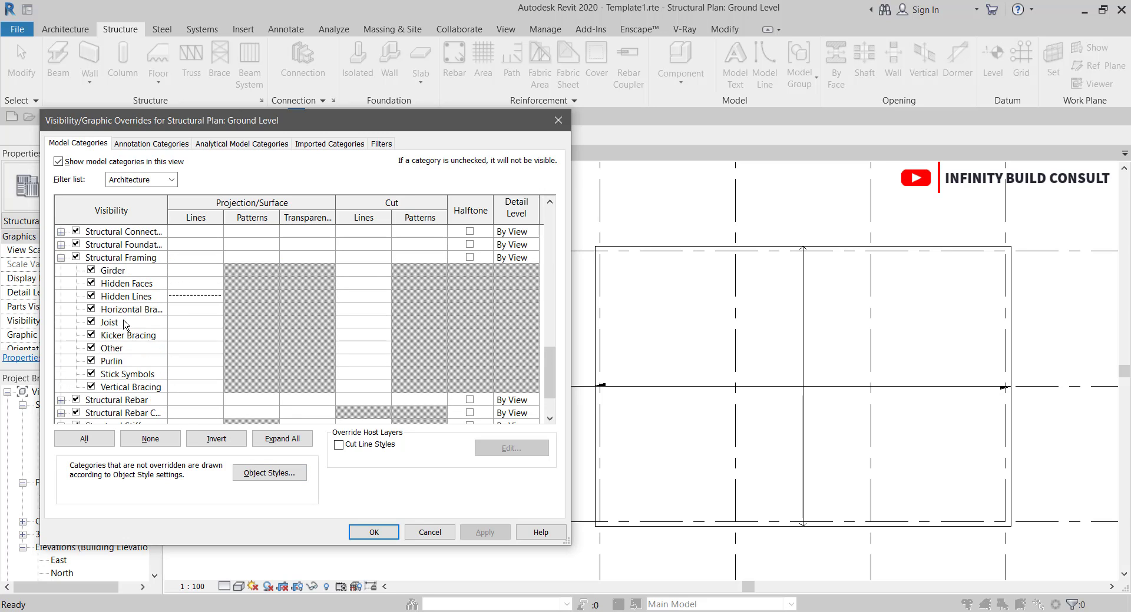
{"action": "scroll", "coordinate": [202, 384], "scroll_direction": "down", "scroll_amount": 1}
{"action": "left_click", "coordinate": [373, 532]}
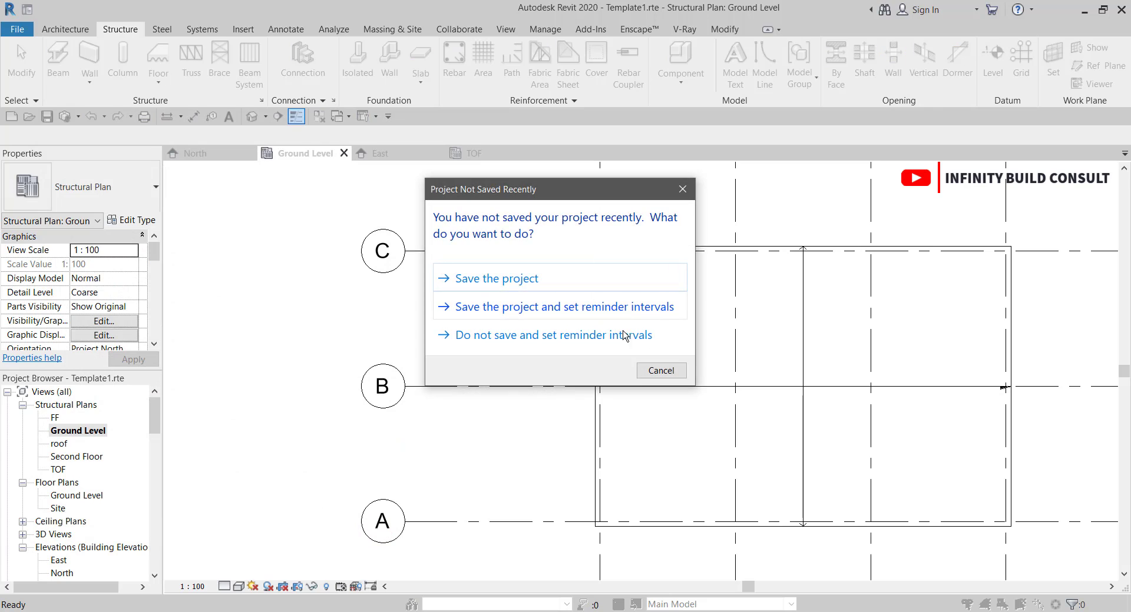
Dismiss the save reminder without saving and examine how the beams display beneath the floor outline.
{"action": "left_click", "coordinate": [680, 369]}
{"action": "scroll", "coordinate": [601, 285], "scroll_direction": "down", "scroll_amount": 2}
{"action": "scroll", "coordinate": [613, 293], "scroll_direction": "up", "scroll_amount": 1}
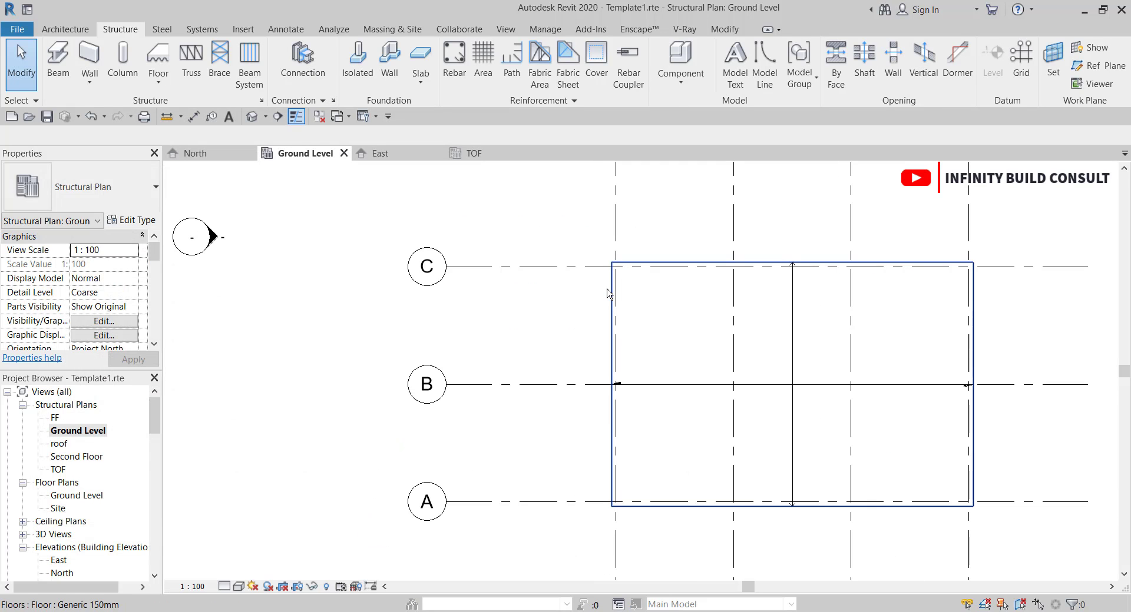
{"action": "left_click", "coordinate": [608, 290]}
{"action": "scroll", "coordinate": [608, 290], "scroll_direction": "down", "scroll_amount": 2}
{"action": "left_click", "coordinate": [598, 233]}
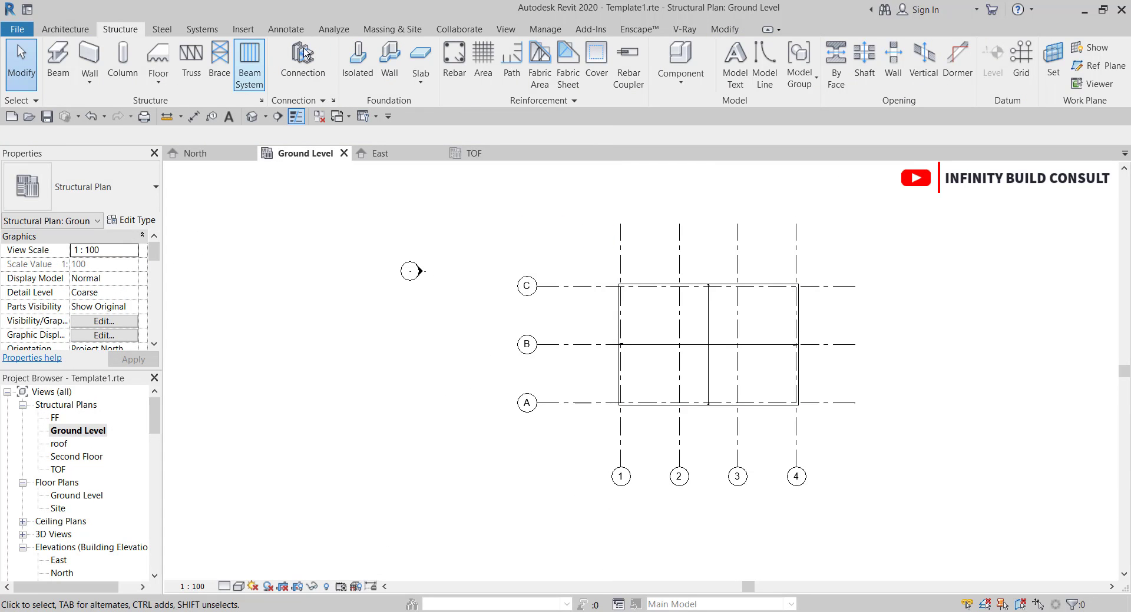
Set the Structural Framing line pattern to Hidden in the project's object styles.
{"action": "left_click", "coordinate": [505, 29]}
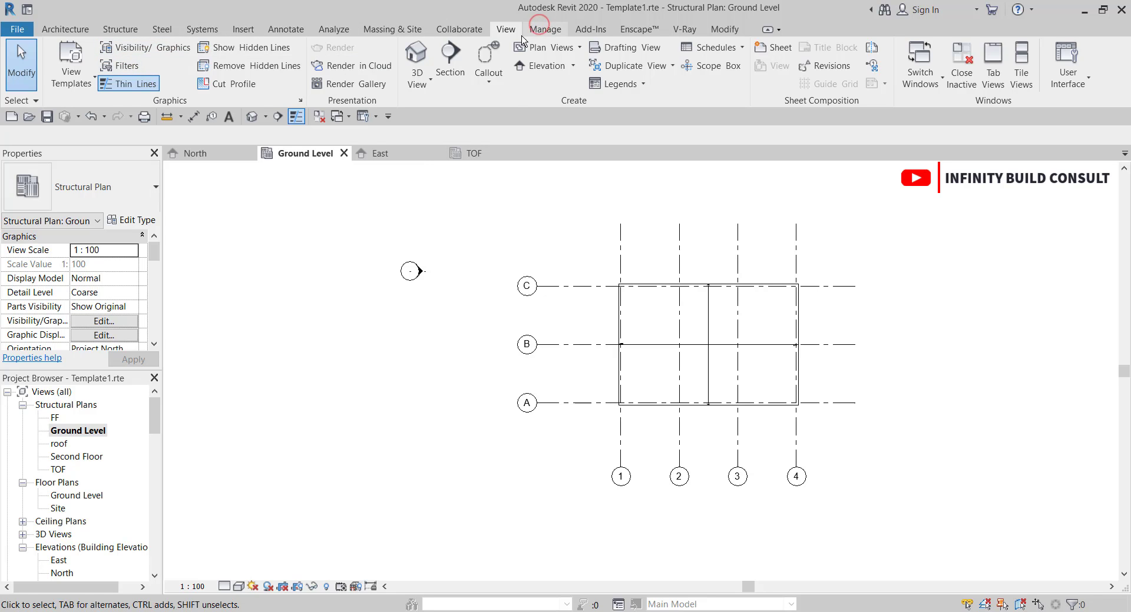
{"action": "left_click", "coordinate": [539, 29]}
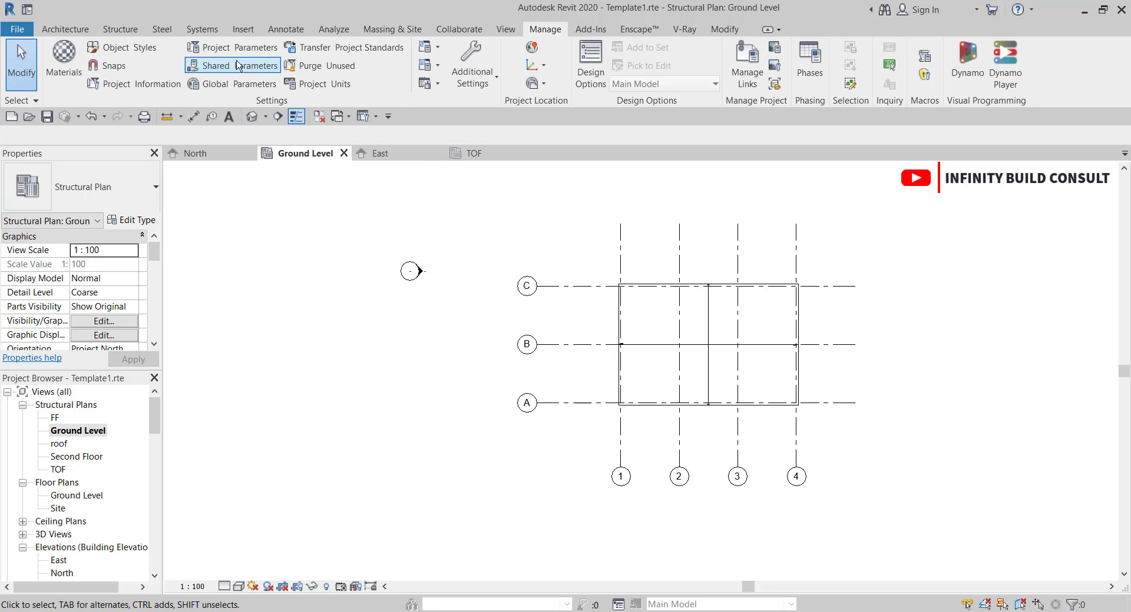
{"action": "left_click", "coordinate": [115, 50]}
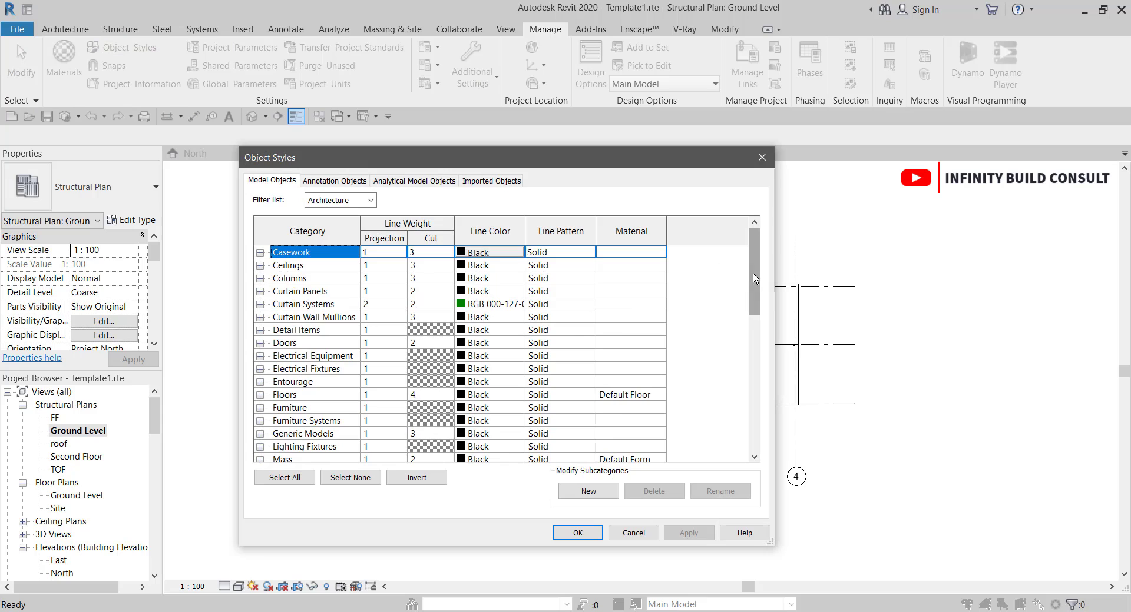
{"action": "left_click_drag", "start_coordinate": [754, 278], "coordinate": [760, 433]}
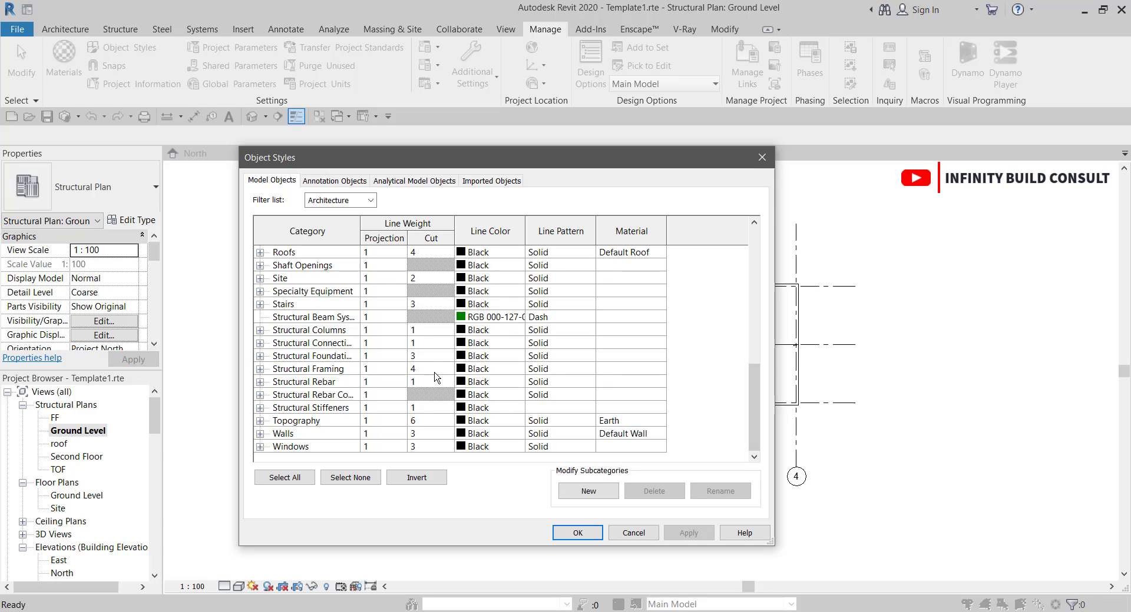
{"action": "left_click", "coordinate": [567, 369]}
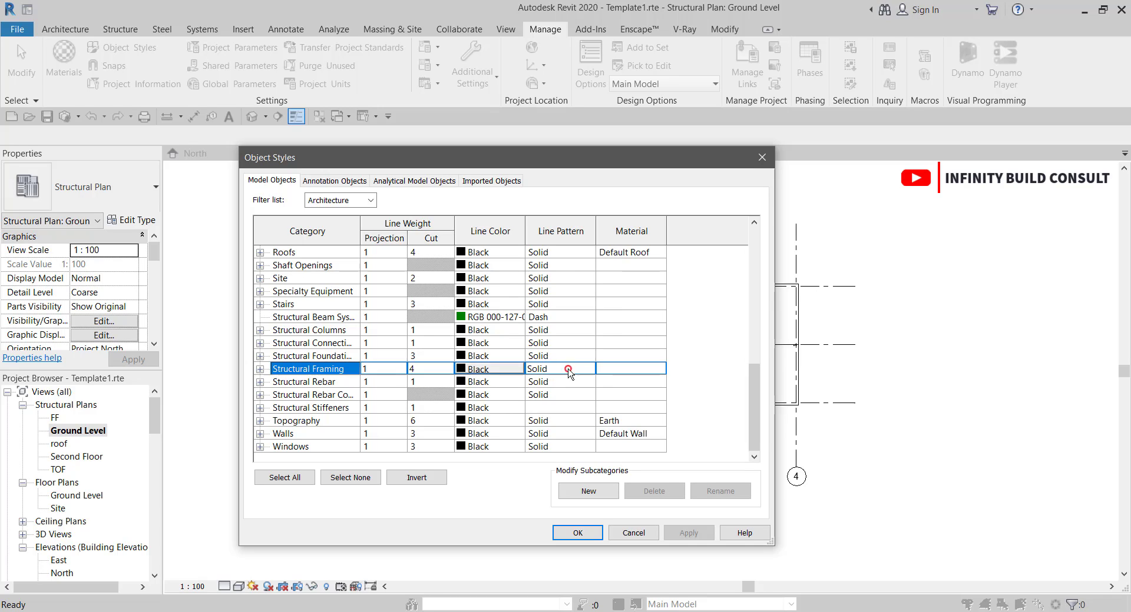
{"action": "left_click", "coordinate": [588, 368]}
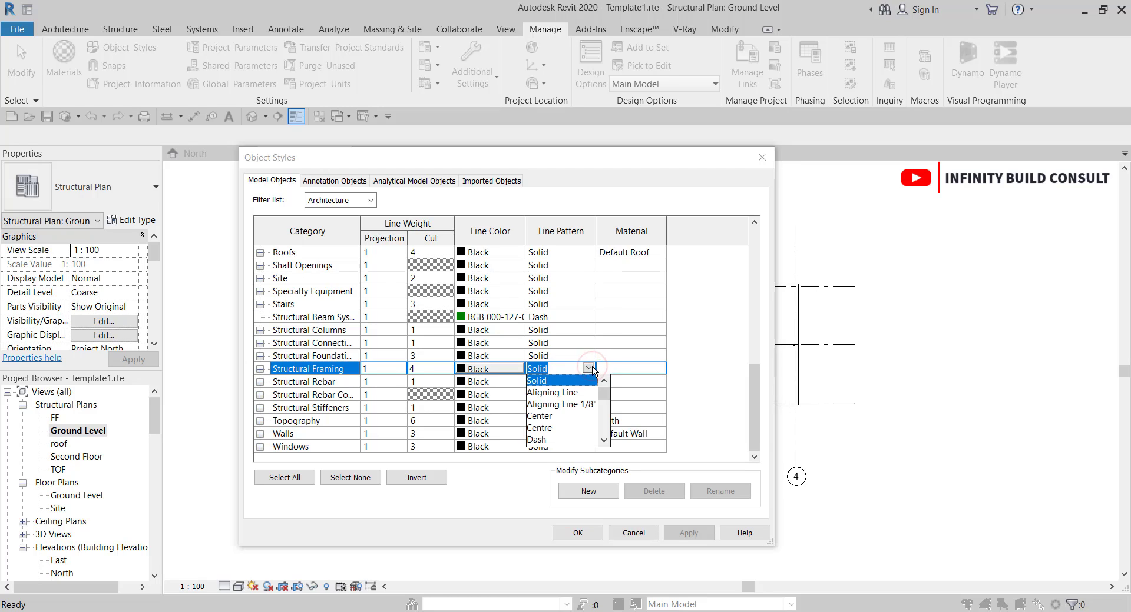
{"action": "scroll", "coordinate": [574, 410], "scroll_direction": "down", "scroll_amount": 4}
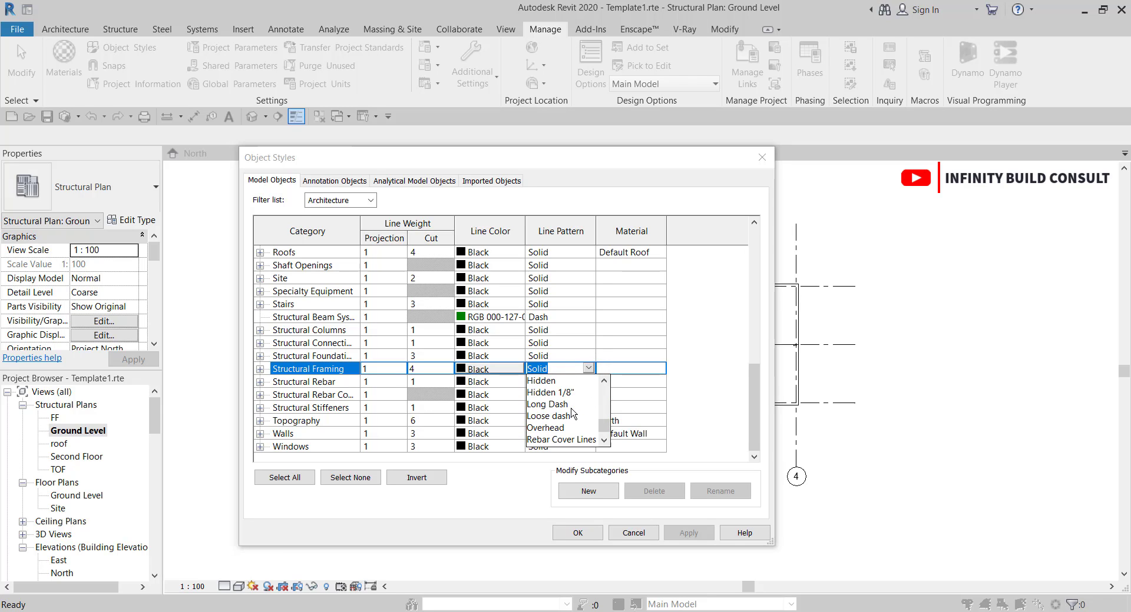
{"action": "left_click", "coordinate": [557, 381]}
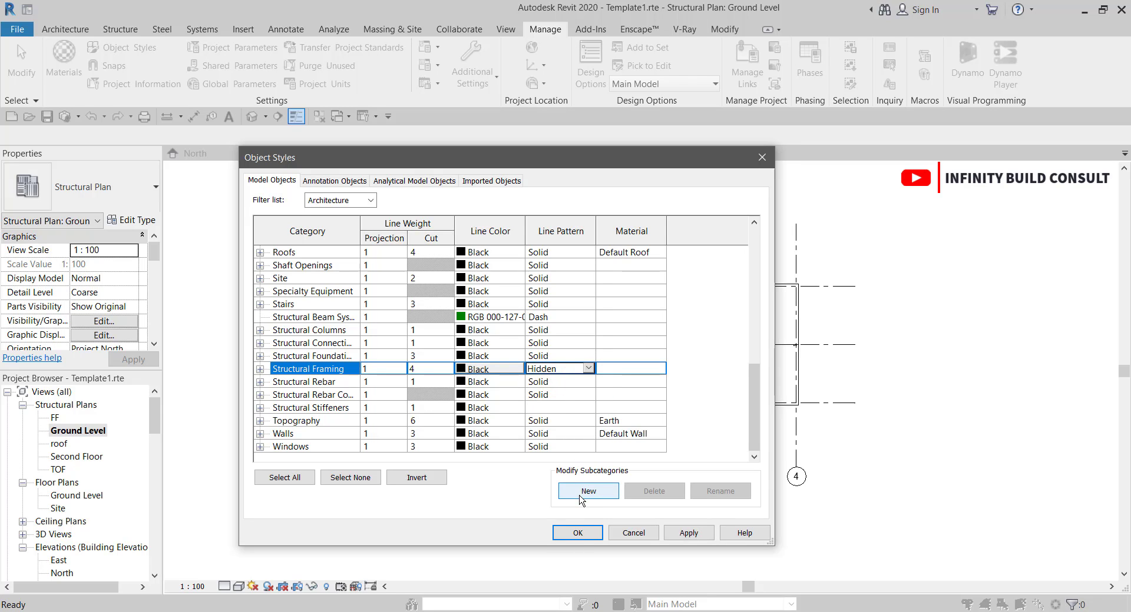
{"action": "left_click", "coordinate": [578, 535]}
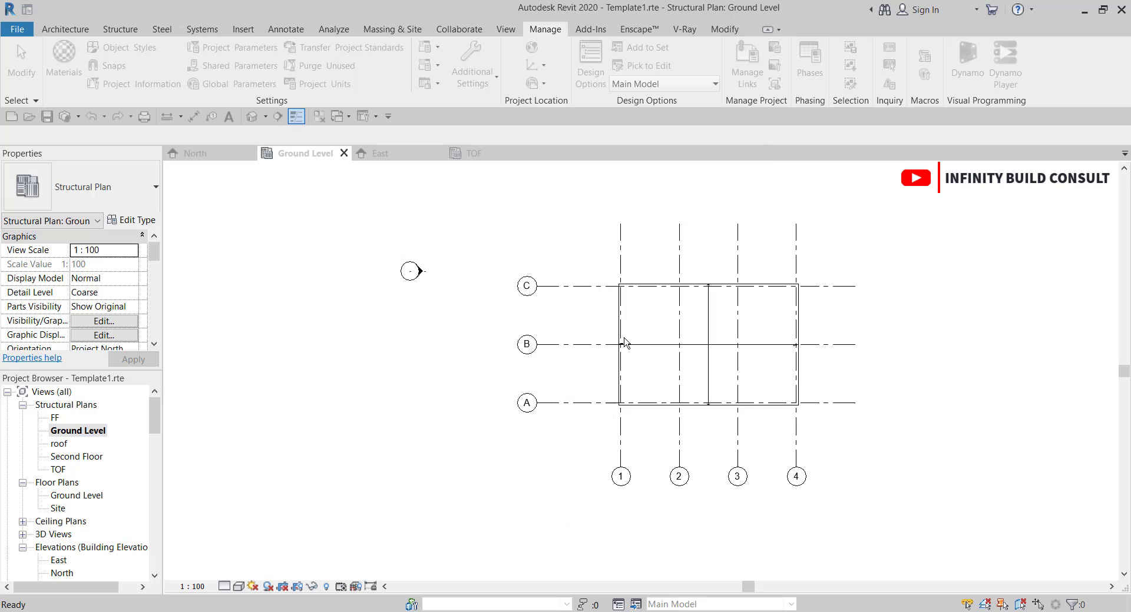
Examine the beam line display along the floor edges and select the beam on grid 4 between A and B.
{"action": "scroll", "coordinate": [621, 345], "scroll_direction": "up", "scroll_amount": 6}
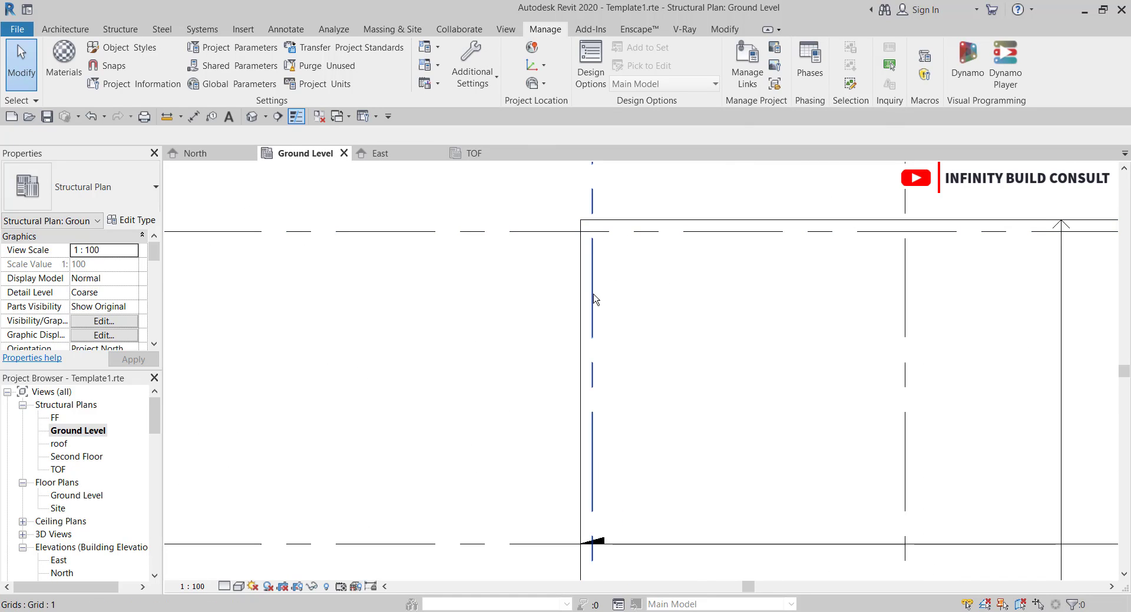
{"action": "scroll", "coordinate": [593, 299], "scroll_direction": "down", "scroll_amount": 4}
{"action": "scroll", "coordinate": [758, 429], "scroll_direction": "down", "scroll_amount": 3}
{"action": "scroll", "coordinate": [811, 422], "scroll_direction": "up", "scroll_amount": 5}
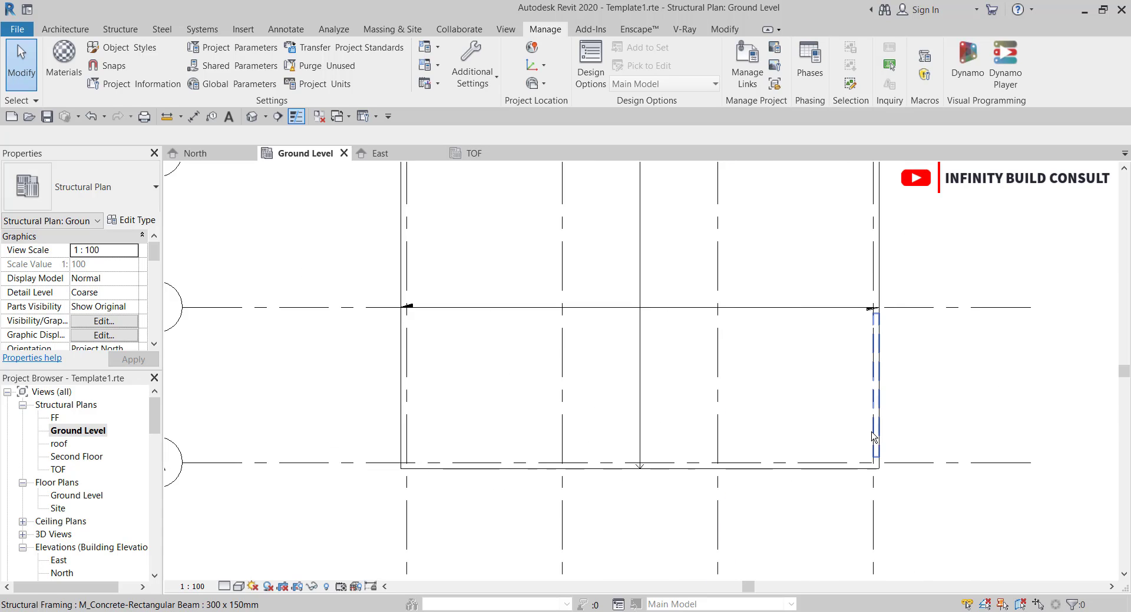
{"action": "scroll", "coordinate": [873, 437], "scroll_direction": "up", "scroll_amount": 2}
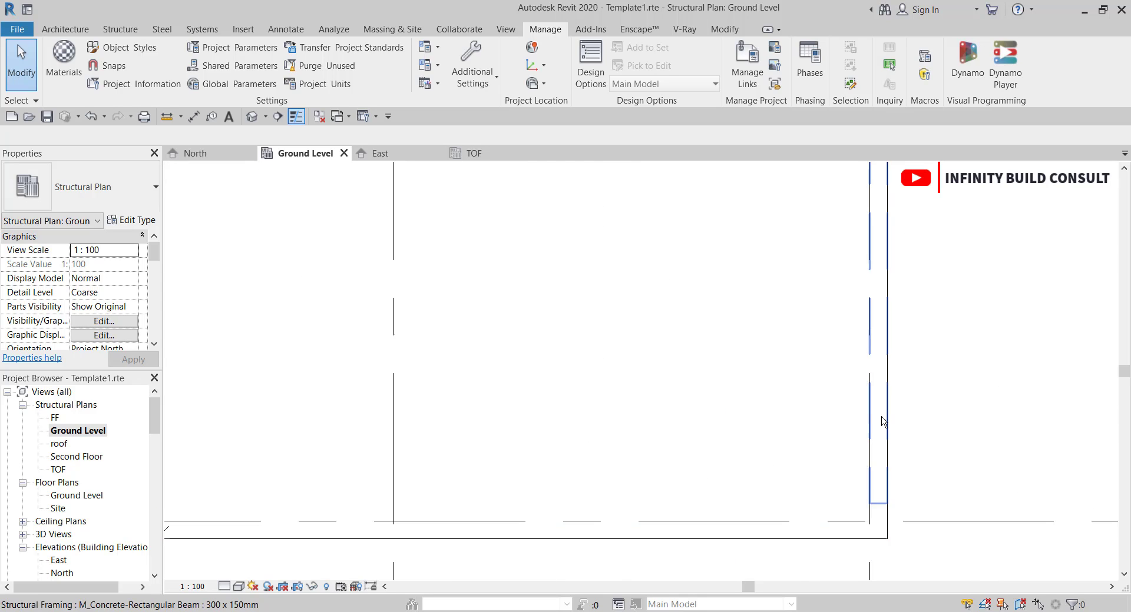
{"action": "left_click", "coordinate": [876, 420]}
{"action": "scroll", "coordinate": [842, 390], "scroll_direction": "down", "scroll_amount": 5}
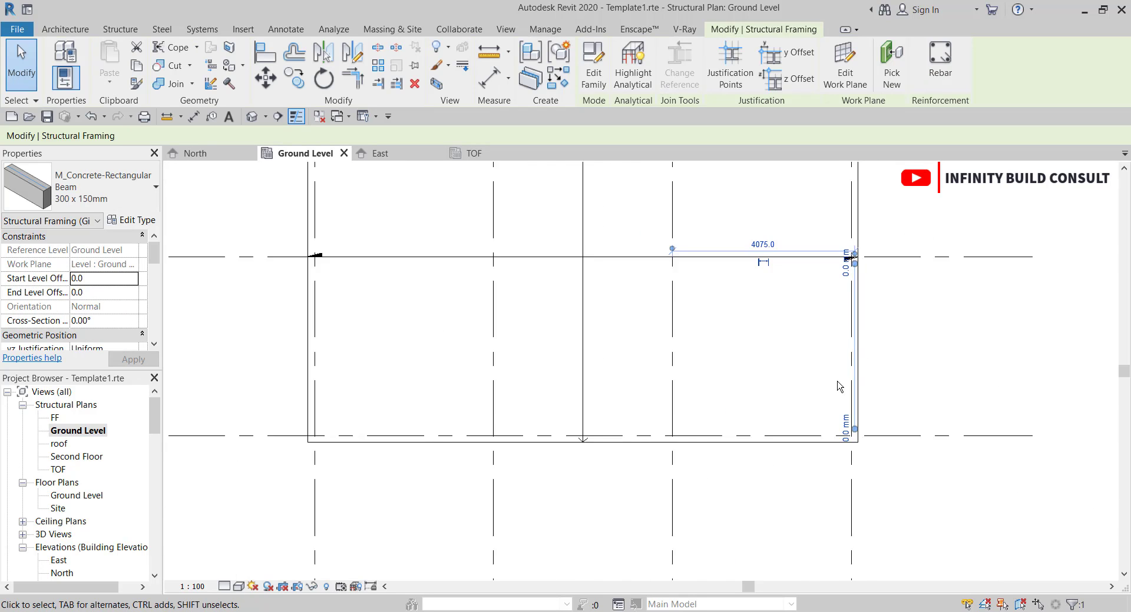
Select the 150mm floor slab and examine the beams and columns beneath it, then clear the selection.
{"action": "left_click", "coordinate": [754, 430]}
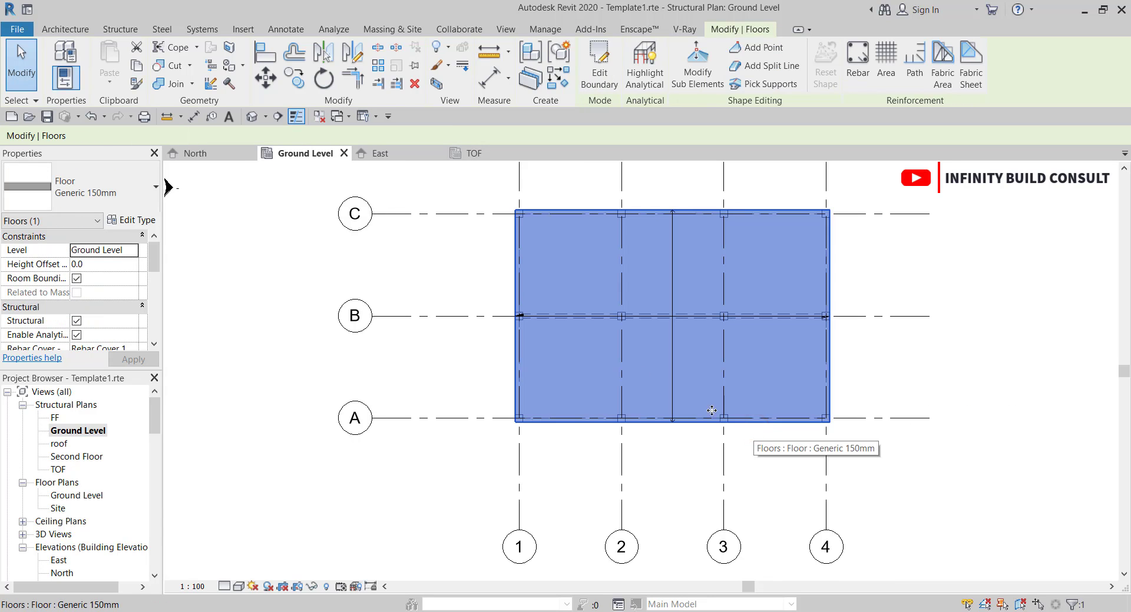
{"action": "scroll", "coordinate": [554, 325], "scroll_direction": "up", "scroll_amount": 3}
{"action": "scroll", "coordinate": [569, 359], "scroll_direction": "down", "scroll_amount": 3}
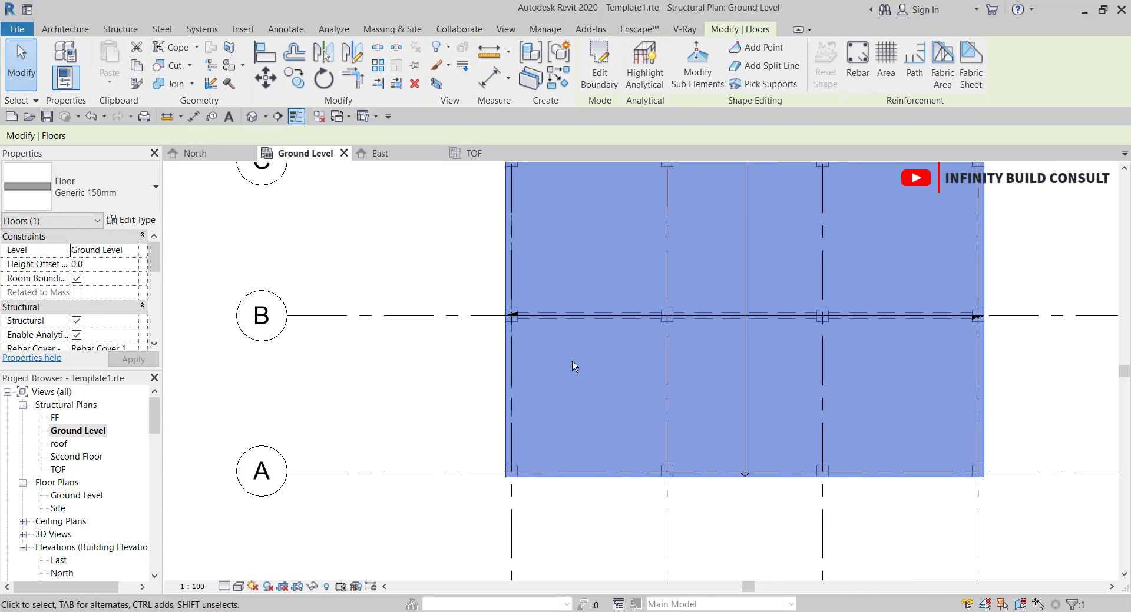
{"action": "left_click", "coordinate": [565, 374]}
{"action": "left_click", "coordinate": [536, 376]}
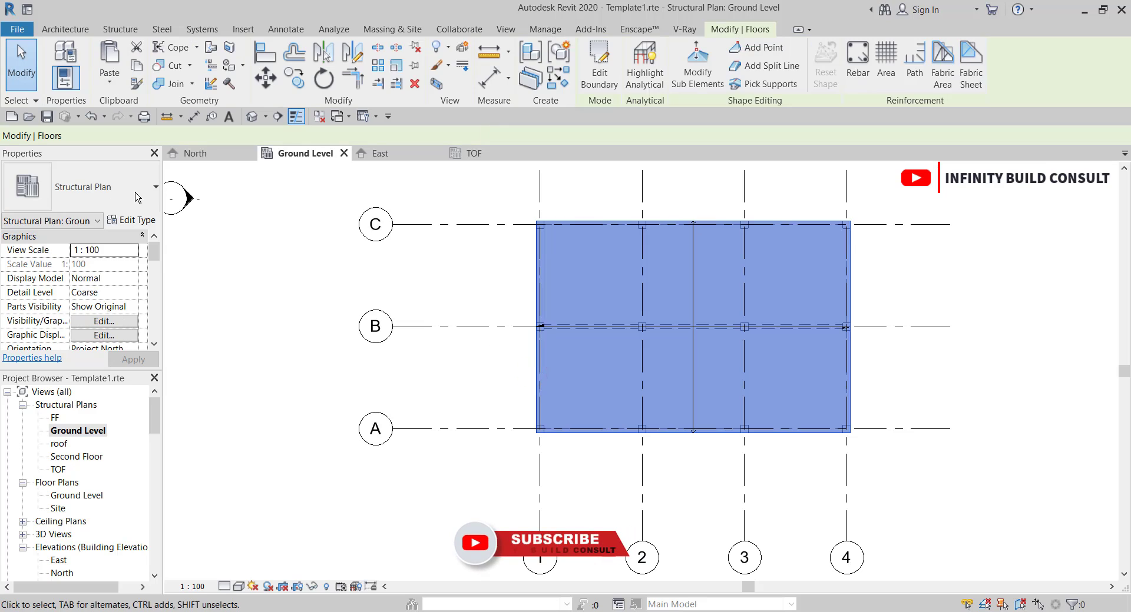
{"action": "left_click", "coordinate": [273, 297]}
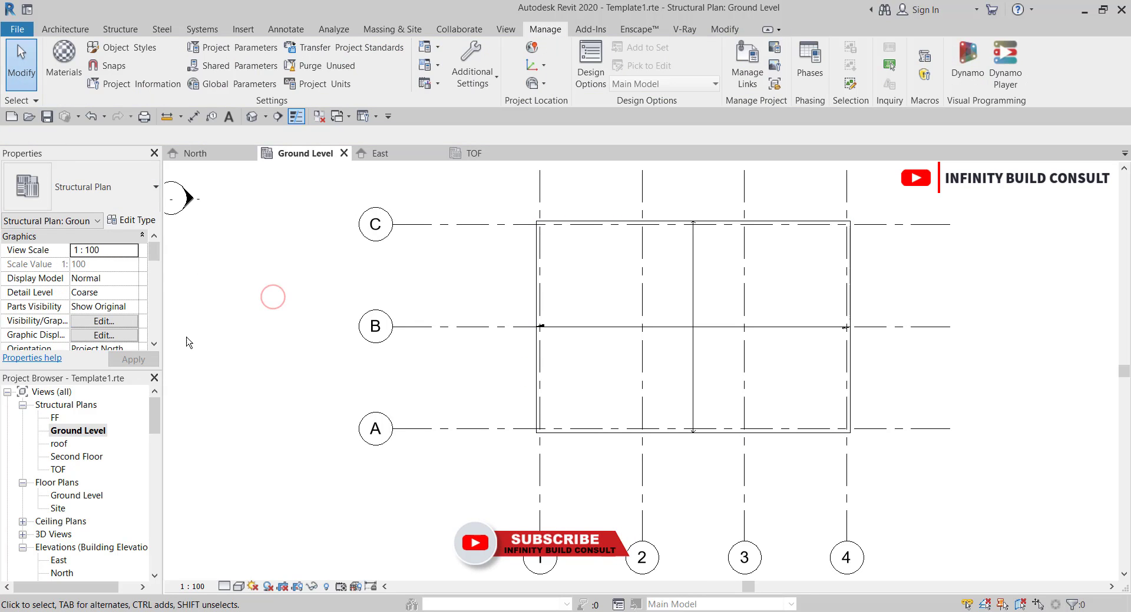
Override the Floors category's surface transparency to 40% in the Ground Level structural plan and apply it.
{"action": "left_click", "coordinate": [95, 322]}
{"action": "scroll", "coordinate": [214, 275], "scroll_direction": "down", "scroll_amount": 2}
{"action": "left_click", "coordinate": [221, 332]}
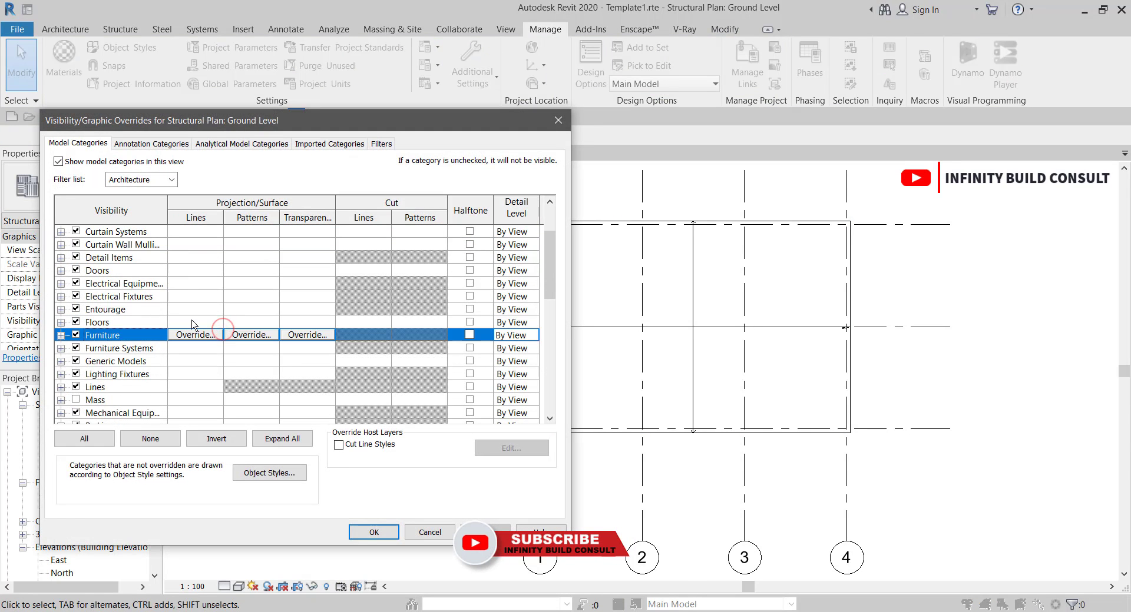
{"action": "left_click", "coordinate": [277, 325]}
{"action": "left_click", "coordinate": [291, 322]}
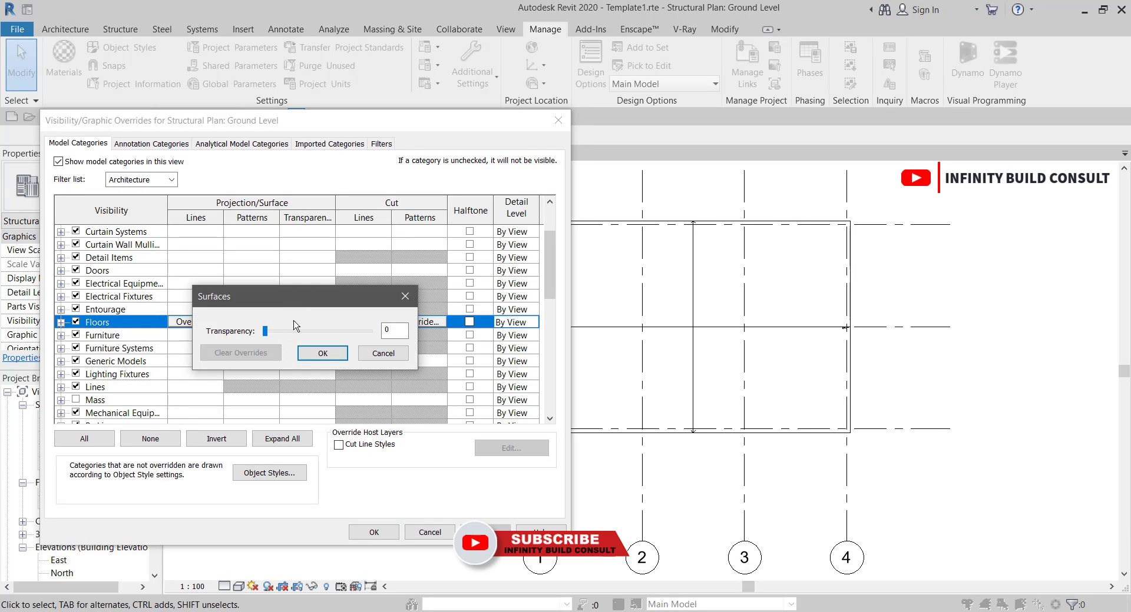
{"action": "left_click", "coordinate": [313, 328]}
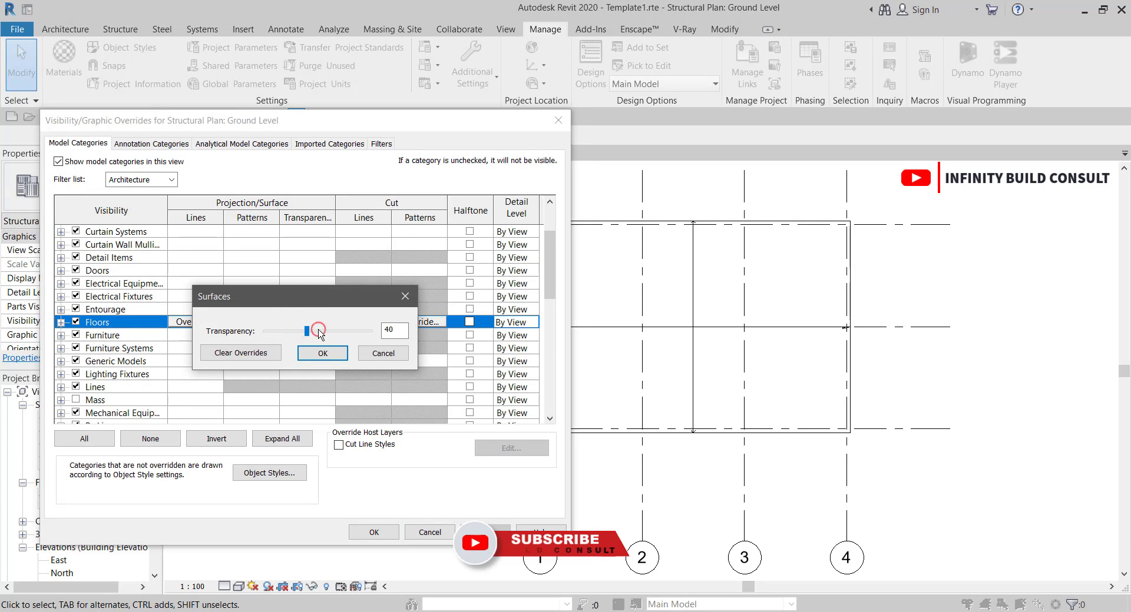
{"action": "left_click", "coordinate": [323, 354]}
{"action": "left_click", "coordinate": [484, 532]}
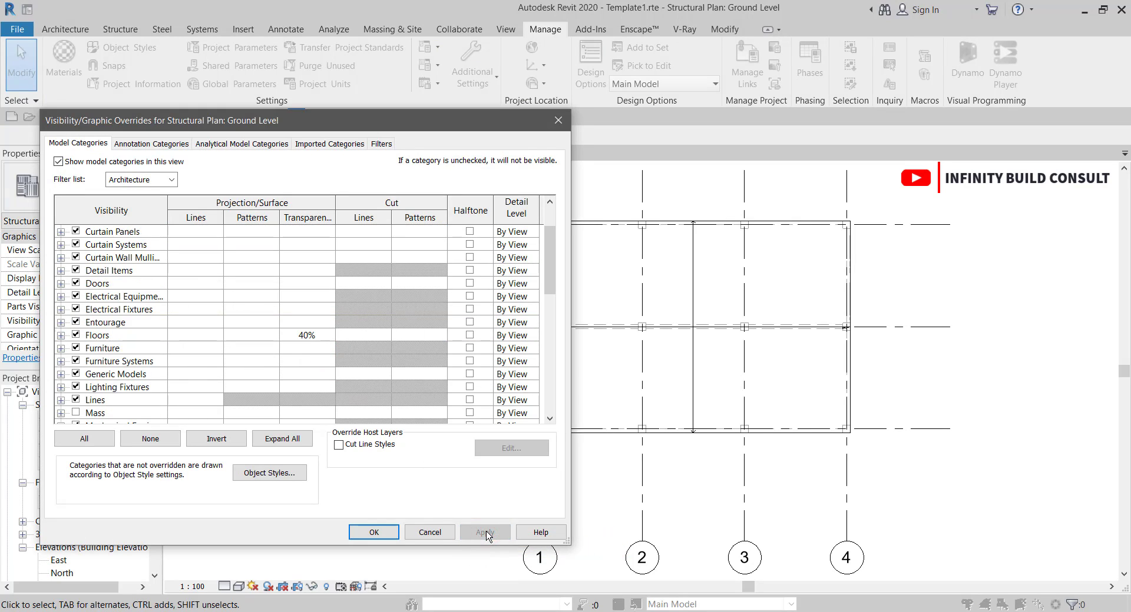
Raise the Floors surface transparency override to 100% and confirm the view's graphic overrides.
{"action": "left_click", "coordinate": [303, 335]}
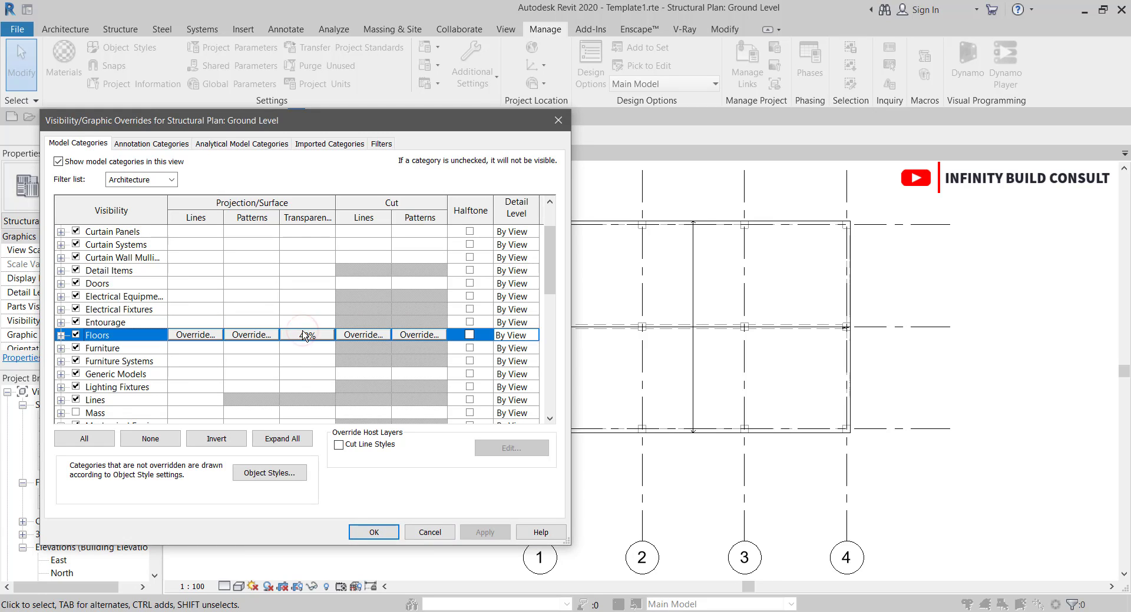
{"action": "left_click", "coordinate": [305, 334]}
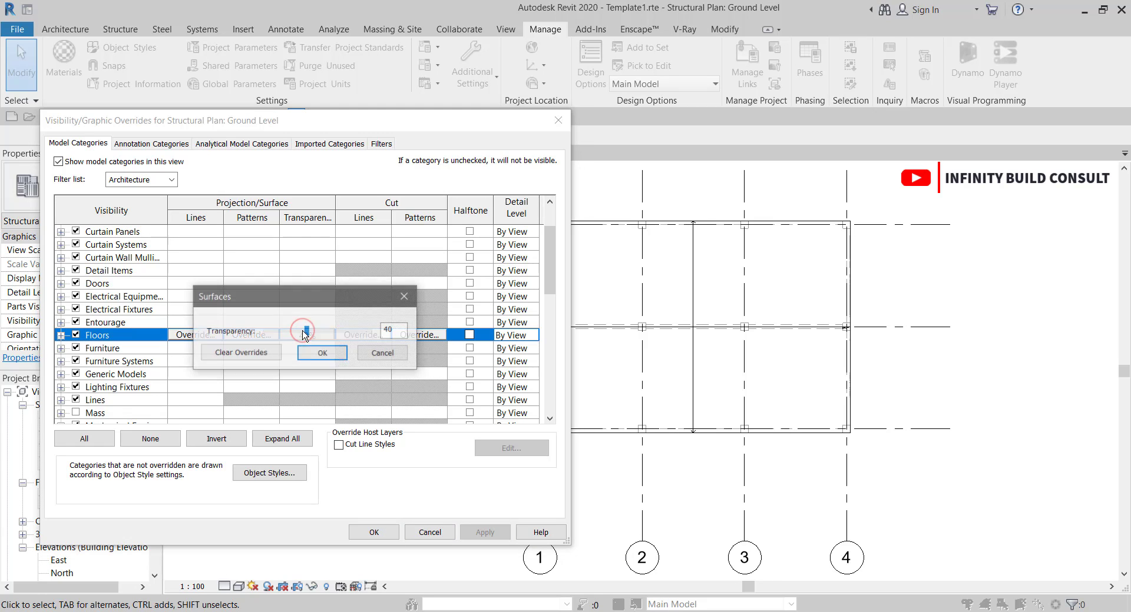
{"action": "left_click", "coordinate": [337, 359]}
{"action": "left_click", "coordinate": [484, 532]}
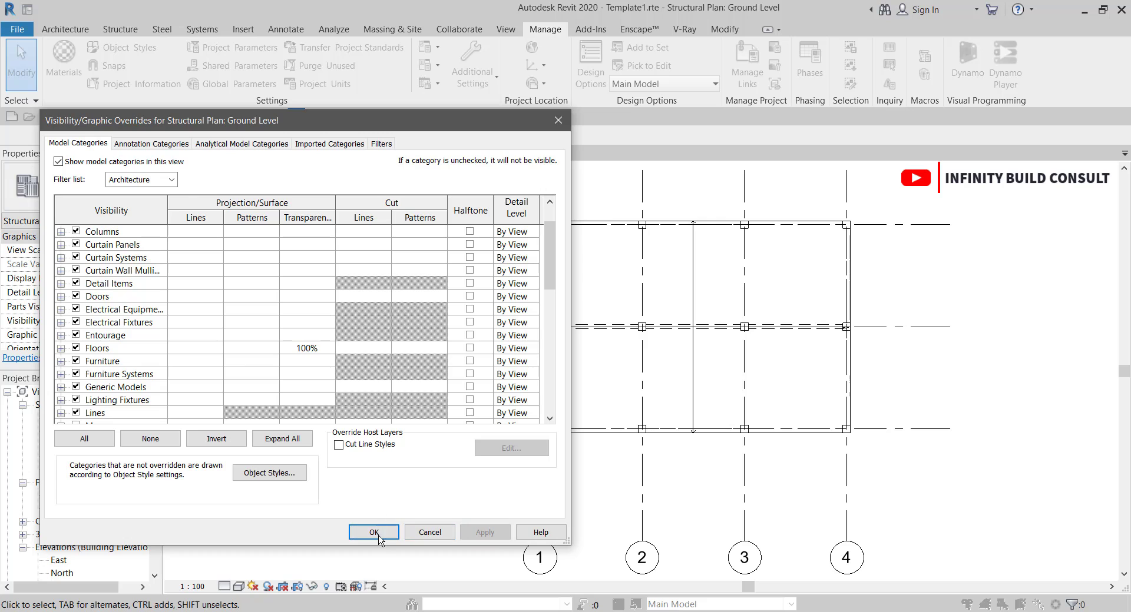
{"action": "left_click", "coordinate": [378, 533]}
Delete the span direction symbol from the floor slab in the Ground Level plan.
{"action": "scroll", "coordinate": [589, 338], "scroll_direction": "up", "scroll_amount": 5}
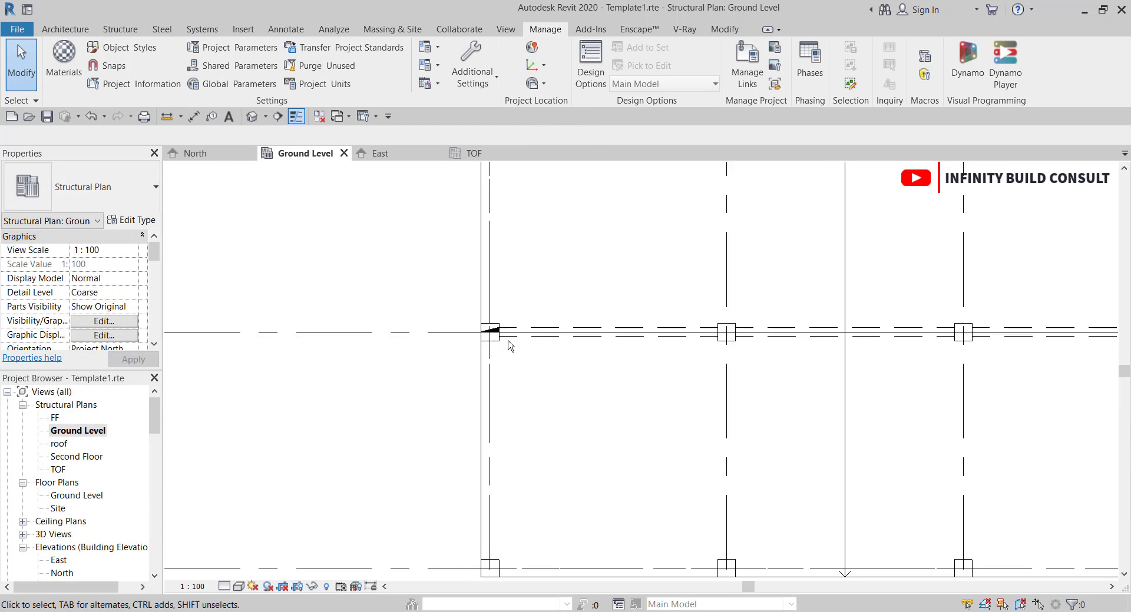
{"action": "scroll", "coordinate": [510, 346], "scroll_direction": "up", "scroll_amount": 5}
{"action": "left_click", "coordinate": [485, 330]}
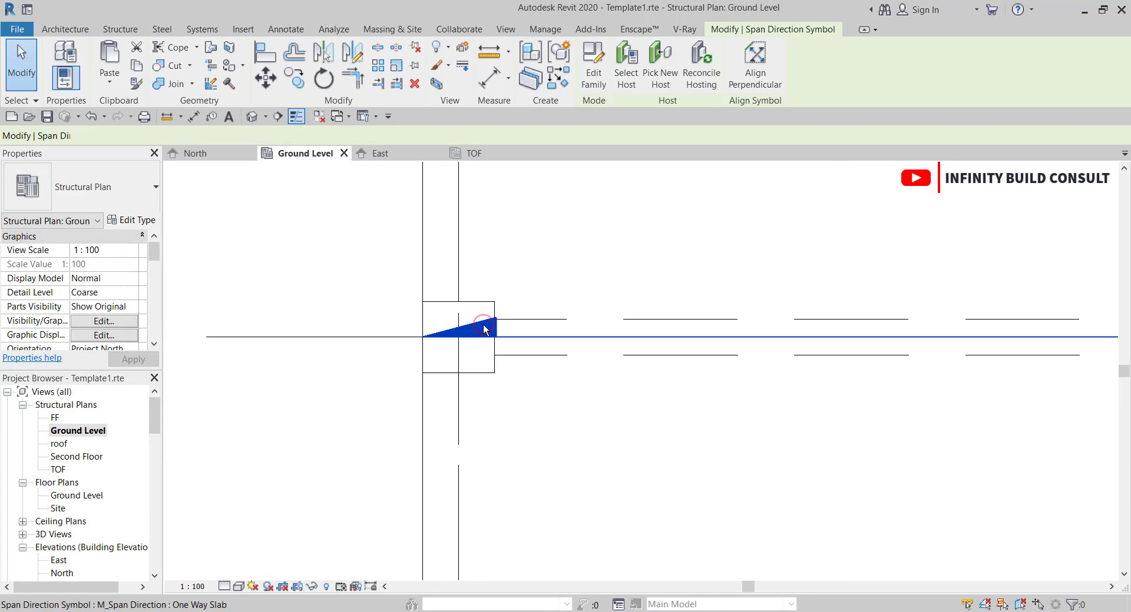
{"action": "scroll", "coordinate": [445, 291], "scroll_direction": "down", "scroll_amount": 5}
{"action": "scroll", "coordinate": [662, 226], "scroll_direction": "down", "scroll_amount": 3}
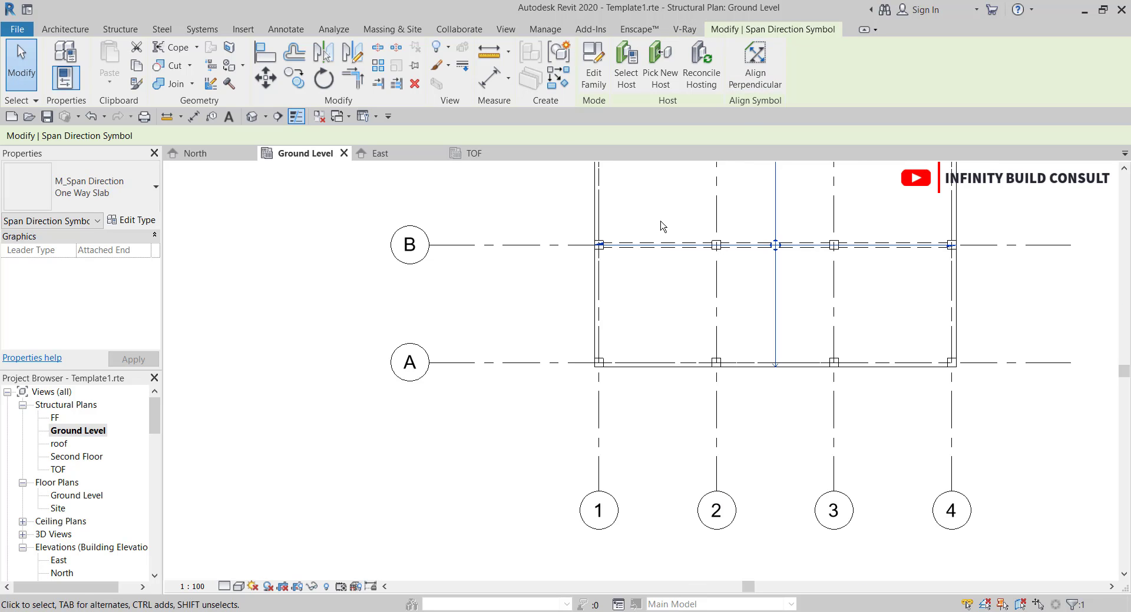
{"action": "left_click", "coordinate": [664, 222]}
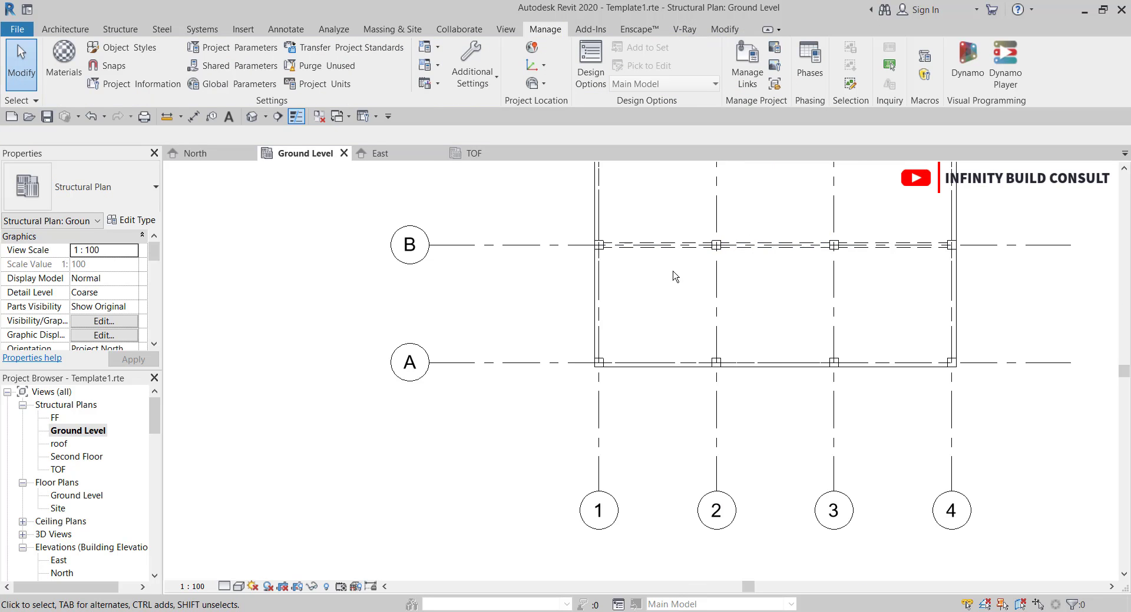
Examine the hidden beam lines and the floor outline across the Ground Level plan.
{"action": "scroll", "coordinate": [714, 188], "scroll_direction": "down", "scroll_amount": 2}
{"action": "scroll", "coordinate": [713, 189], "scroll_direction": "up", "scroll_amount": 5}
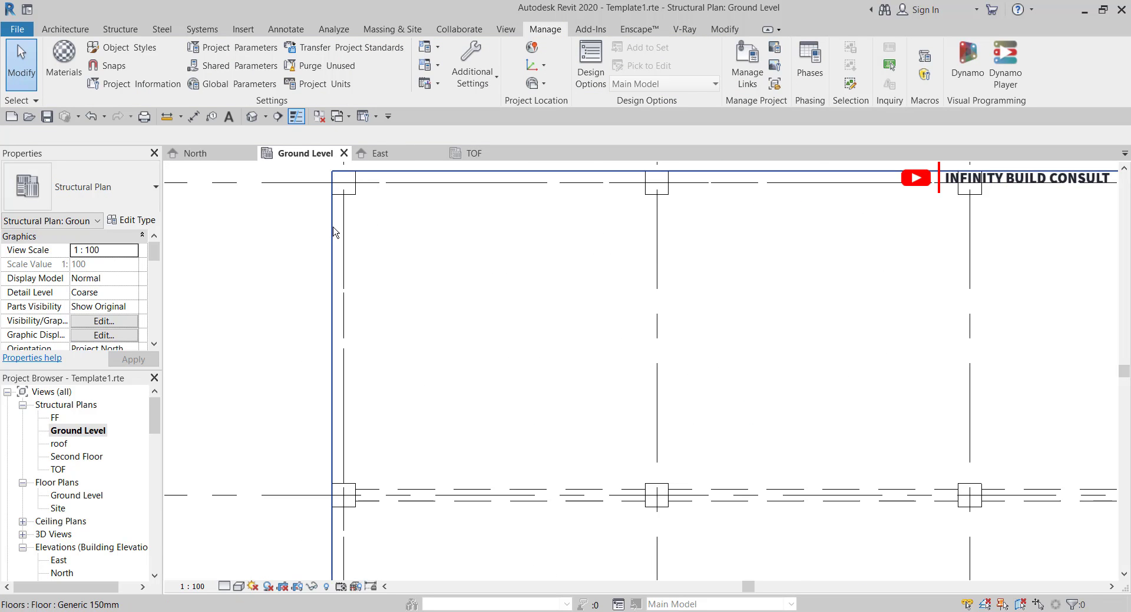
{"action": "left_click", "coordinate": [345, 236]}
{"action": "scroll", "coordinate": [600, 259], "scroll_direction": "down", "scroll_amount": 4}
{"action": "left_click", "coordinate": [503, 332]}
{"action": "scroll", "coordinate": [503, 333], "scroll_direction": "up", "scroll_amount": 4}
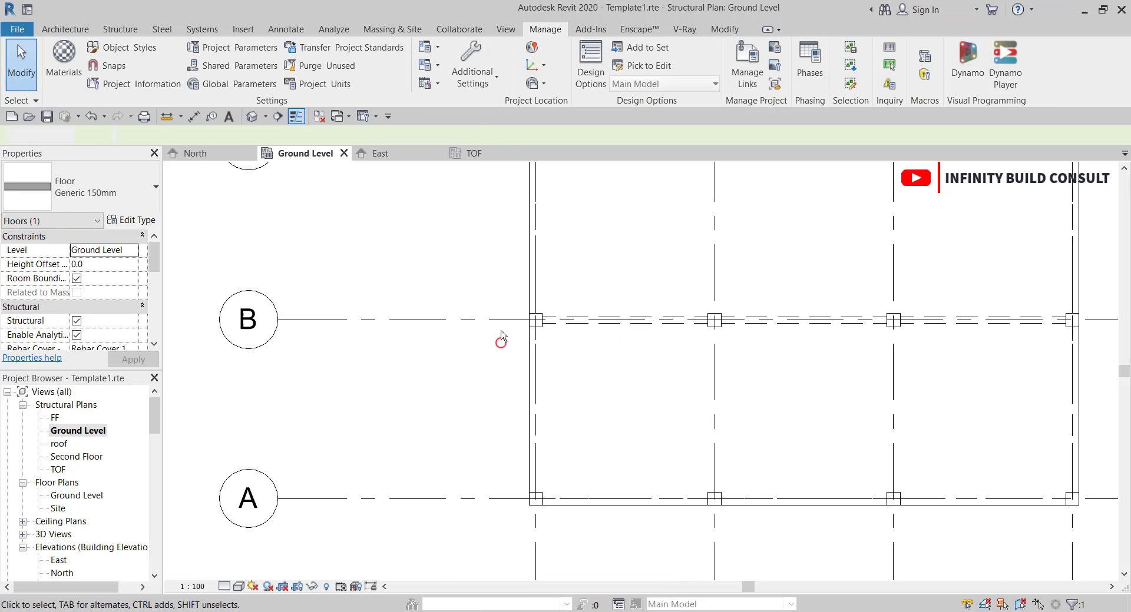
{"action": "scroll", "coordinate": [707, 330], "scroll_direction": "down", "scroll_amount": 3}
{"action": "scroll", "coordinate": [948, 347], "scroll_direction": "up", "scroll_amount": 4}
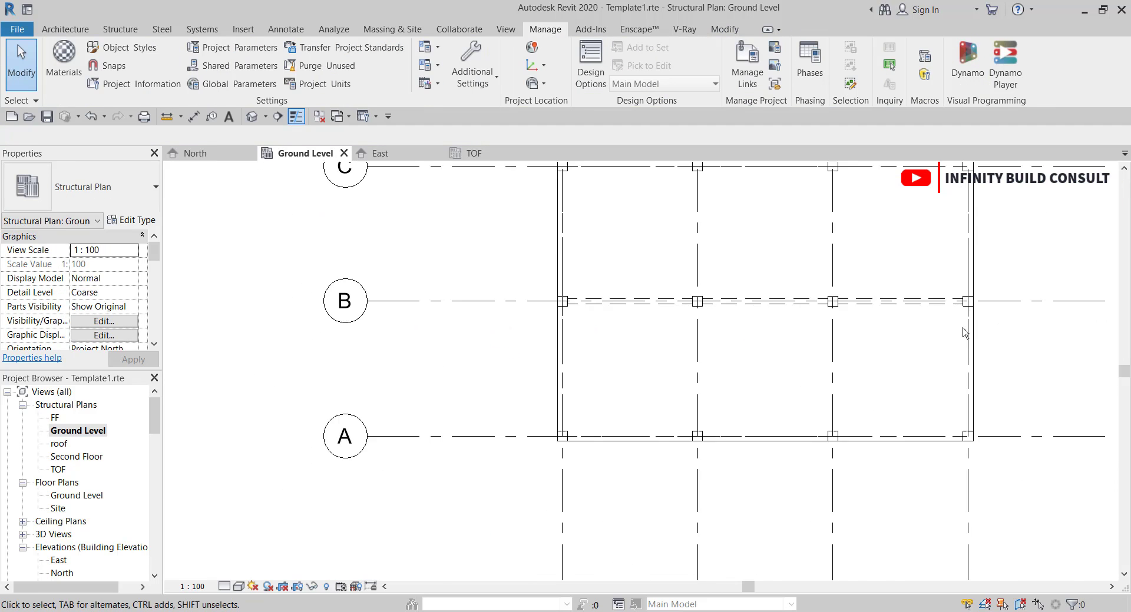
Copy the two grid 4 beams between A and C onto grid 3, aligned with the column's midpoint.
{"action": "left_click", "coordinate": [974, 336]}
{"action": "scroll", "coordinate": [907, 294], "scroll_direction": "down", "scroll_amount": 3}
{"action": "scroll", "coordinate": [910, 274], "scroll_direction": "up", "scroll_amount": 3}
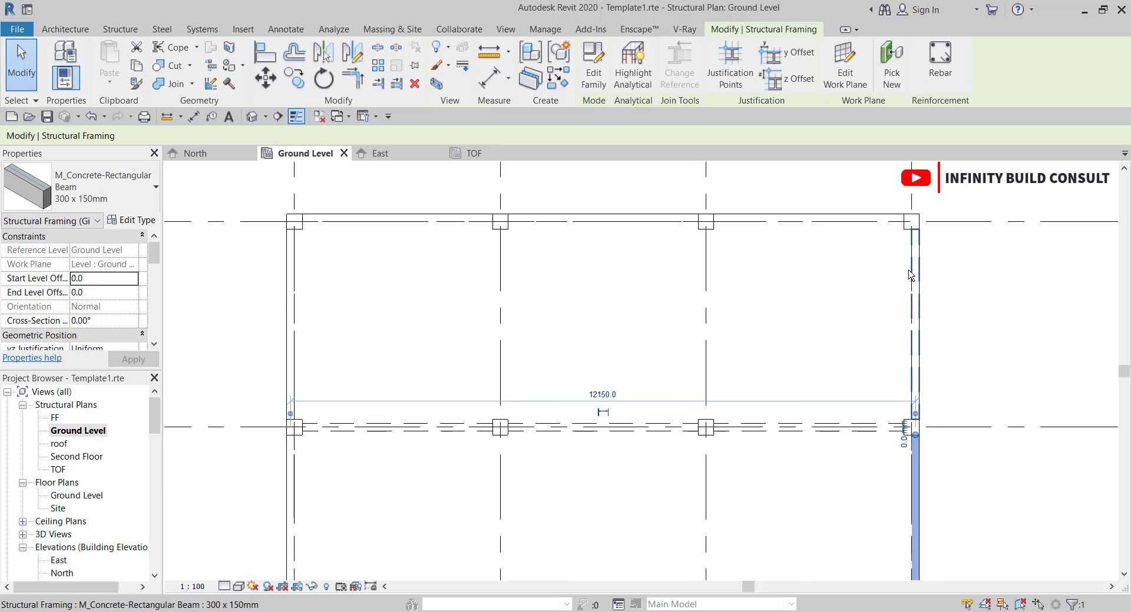
{"action": "left_click", "coordinate": [910, 274], "text": "ctrl"}
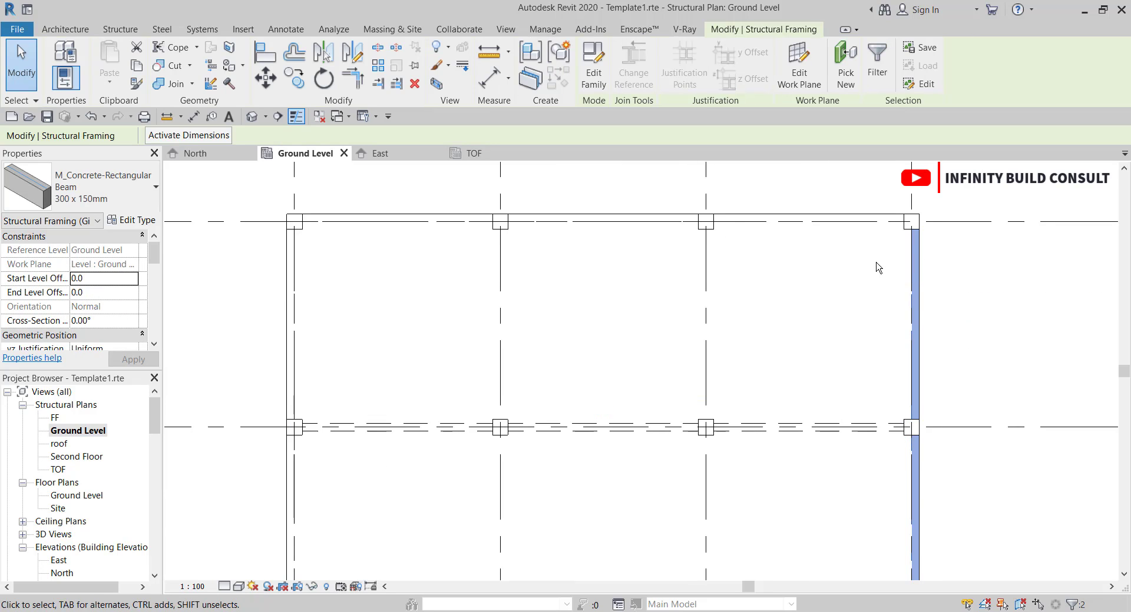
{"action": "scroll", "coordinate": [869, 262], "scroll_direction": "down", "scroll_amount": 2}
{"action": "left_click", "coordinate": [295, 78]}
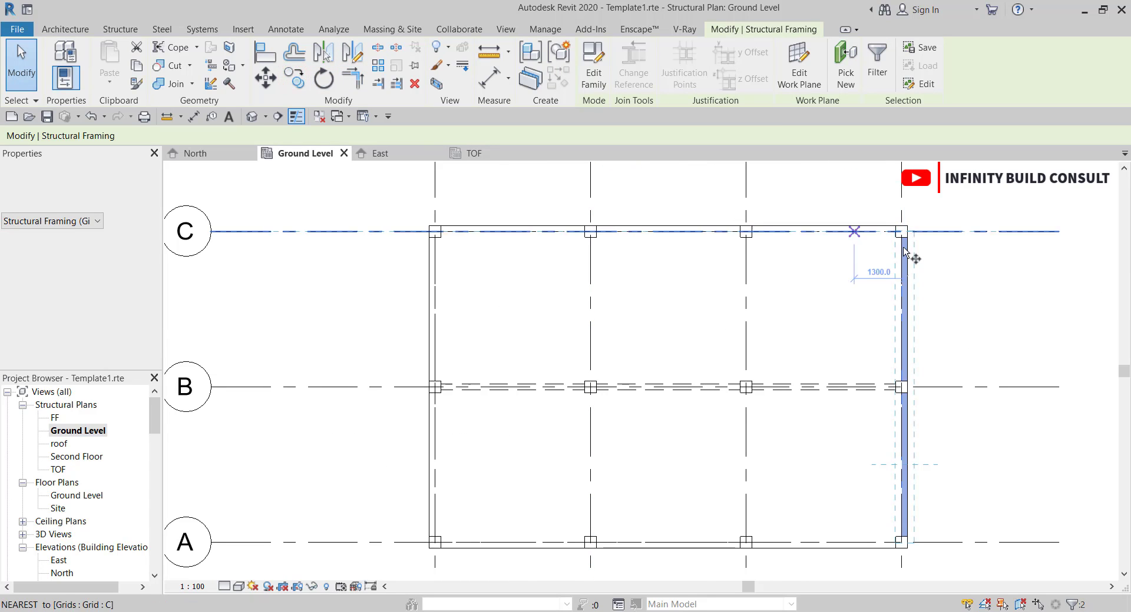
{"action": "scroll", "coordinate": [904, 230], "scroll_direction": "up", "scroll_amount": 3}
{"action": "left_click", "coordinate": [920, 231]}
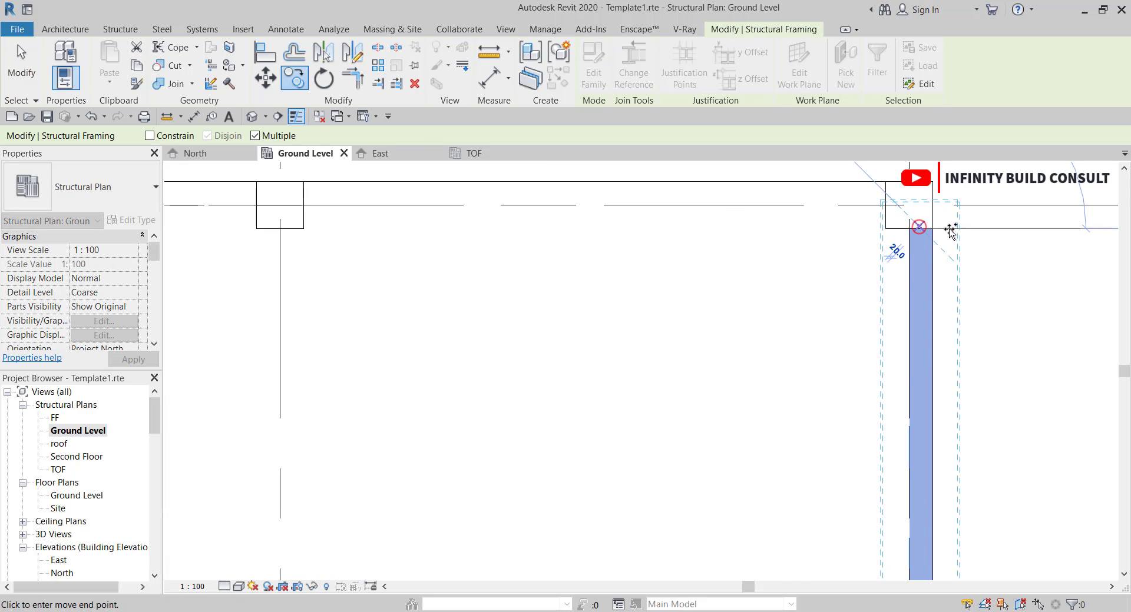
{"action": "scroll", "coordinate": [883, 236], "scroll_direction": "down", "scroll_amount": 3}
{"action": "scroll", "coordinate": [554, 236], "scroll_direction": "up", "scroll_amount": 3}
{"action": "left_click", "coordinate": [690, 246]}
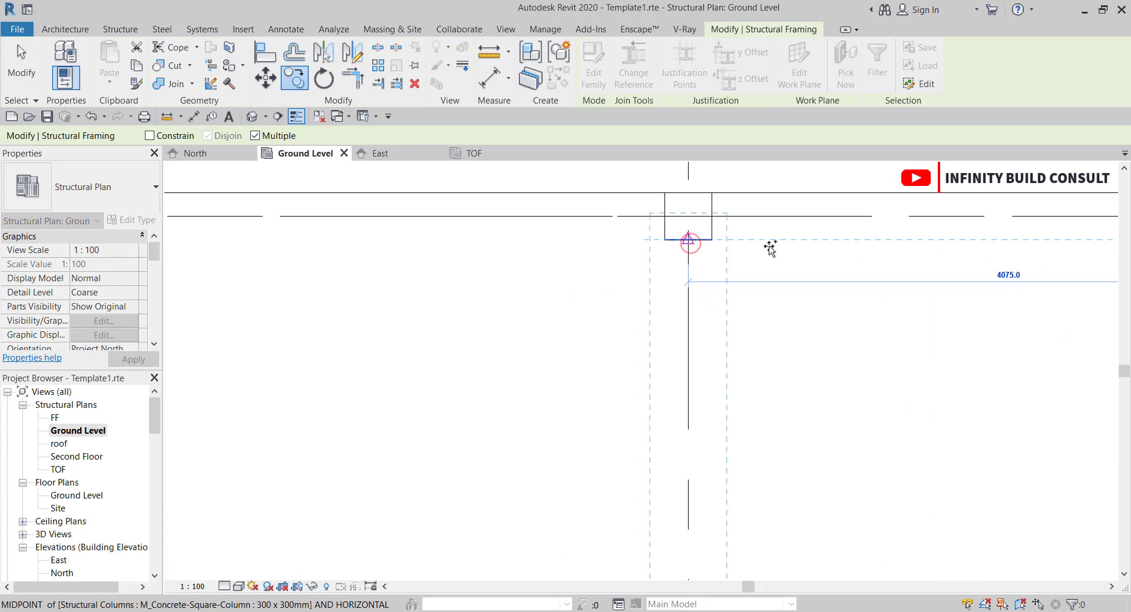
Place another copy of the two beams on grid 2 at the column's midpoint and finish copying.
{"action": "scroll", "coordinate": [798, 254], "scroll_direction": "down", "scroll_amount": 3}
{"action": "scroll", "coordinate": [578, 250], "scroll_direction": "up", "scroll_amount": 2}
{"action": "scroll", "coordinate": [589, 247], "scroll_direction": "up", "scroll_amount": 2}
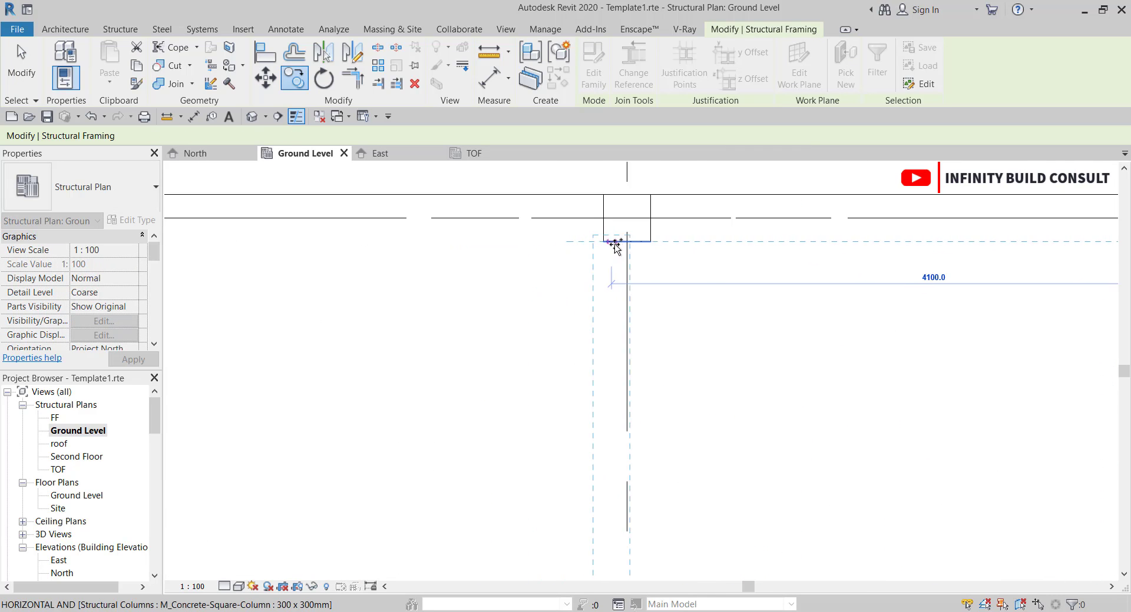
{"action": "left_click", "coordinate": [623, 242]}
{"action": "scroll", "coordinate": [623, 245], "scroll_direction": "down", "scroll_amount": 4}
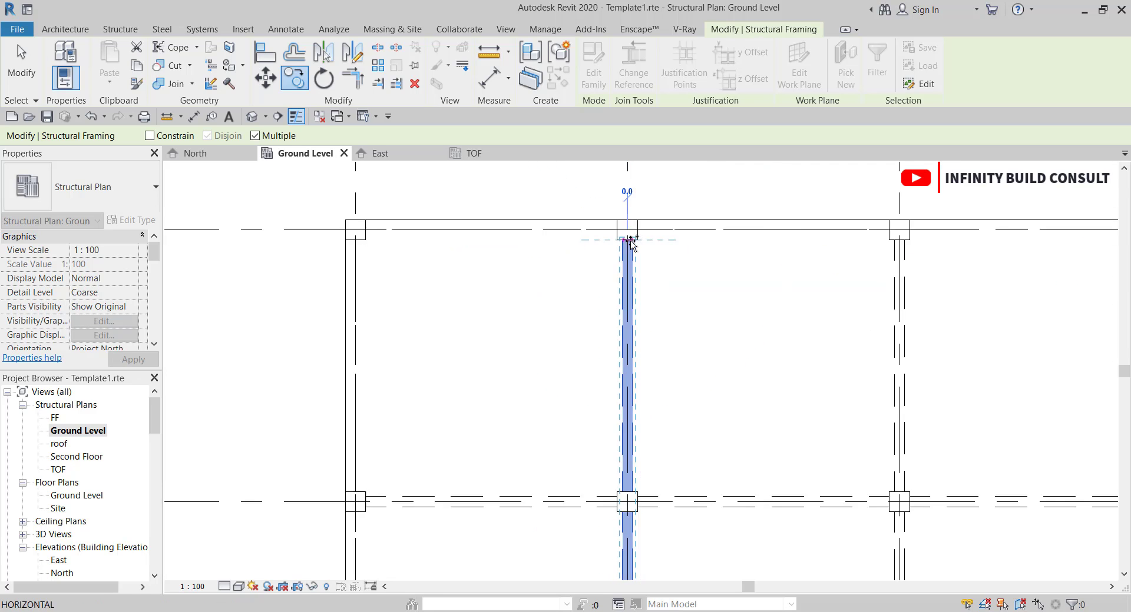
{"action": "key", "text": "Escape"}
{"action": "key", "text": "Escape"}
Open the default 3D view and examine the slab, perimeter beams and columns.
{"action": "scroll", "coordinate": [683, 282], "scroll_direction": "up", "scroll_amount": 2}
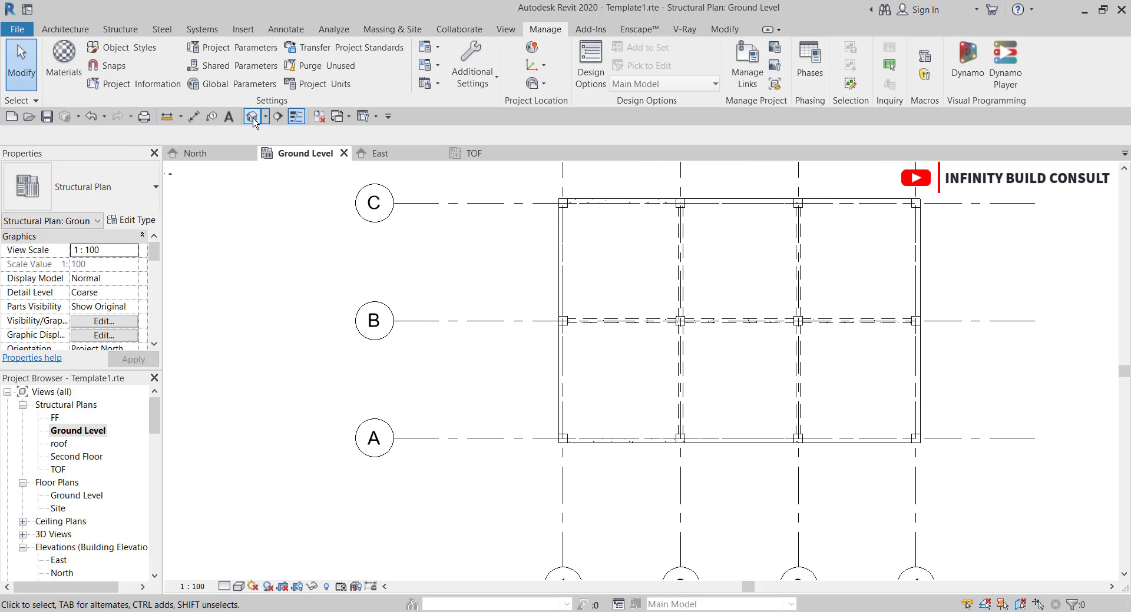
{"action": "left_click", "coordinate": [252, 117]}
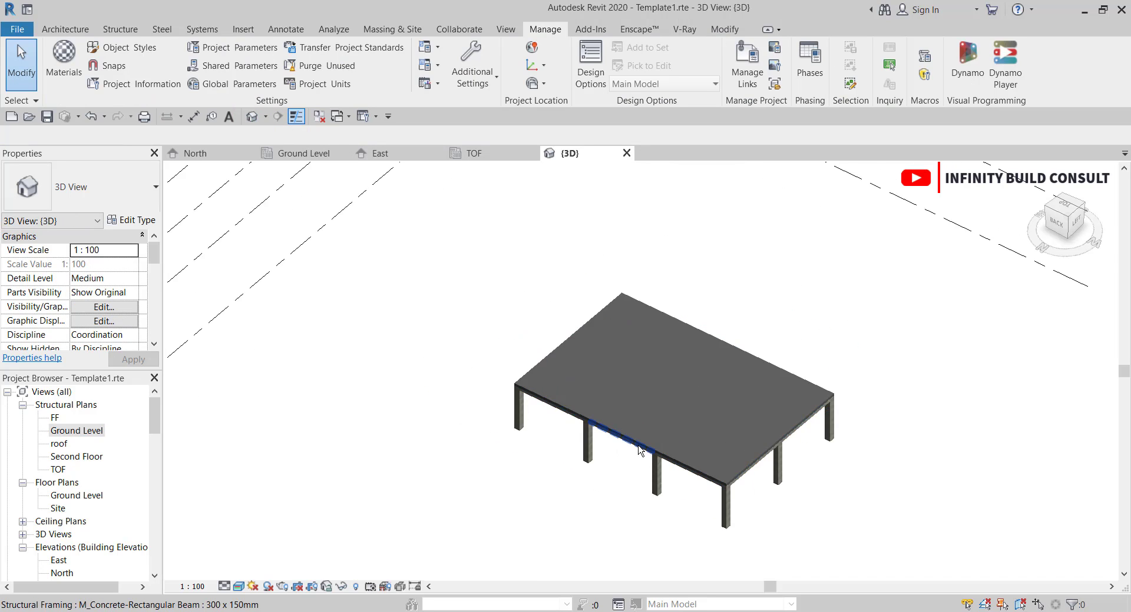
{"action": "scroll", "coordinate": [681, 210], "scroll_direction": "down", "scroll_amount": 2}
{"action": "scroll", "coordinate": [694, 329], "scroll_direction": "up", "scroll_amount": 1}
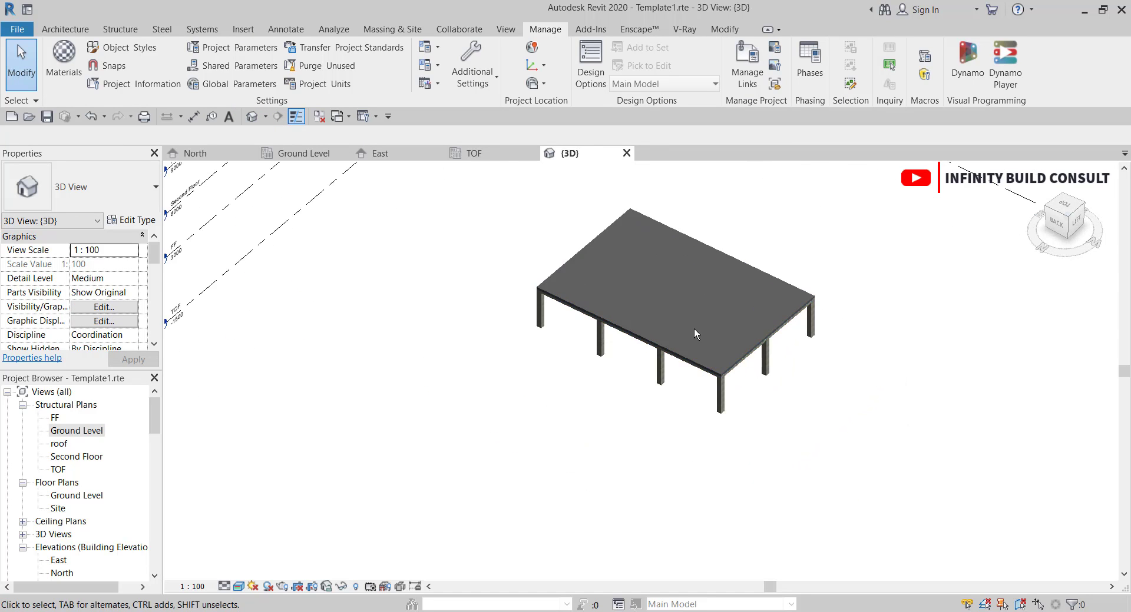
{"action": "scroll", "coordinate": [694, 333], "scroll_direction": "down", "scroll_amount": 1}
{"action": "scroll", "coordinate": [47, 483], "scroll_direction": "down", "scroll_amount": 3}
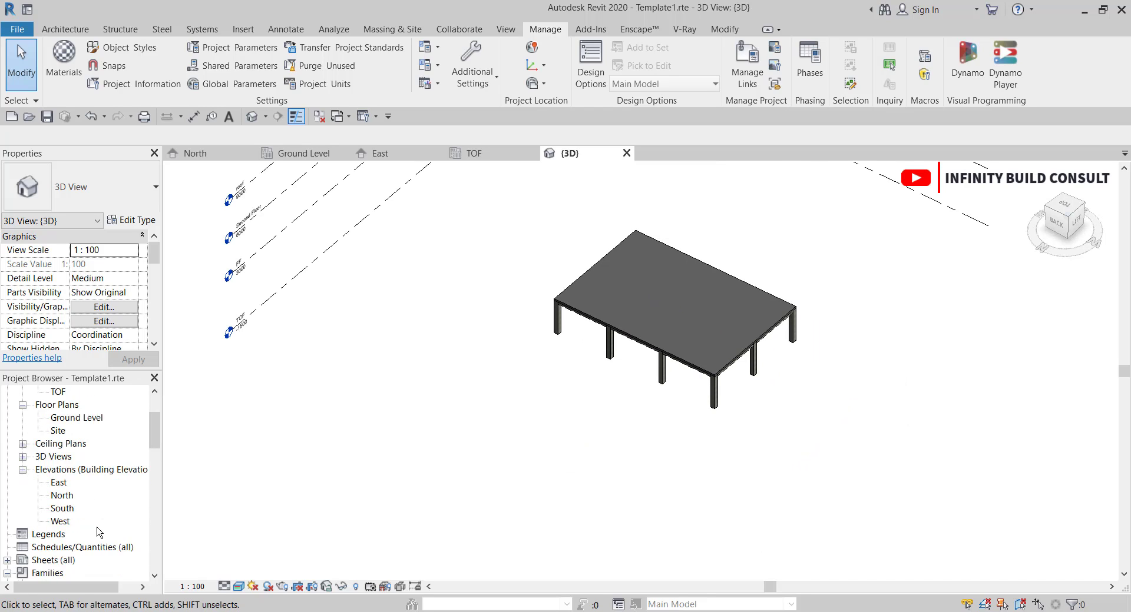
Open the East elevation and examine the frame's columns, beams and slab against the TOF and Ground Level lines.
{"action": "double_click", "coordinate": [59, 443]}
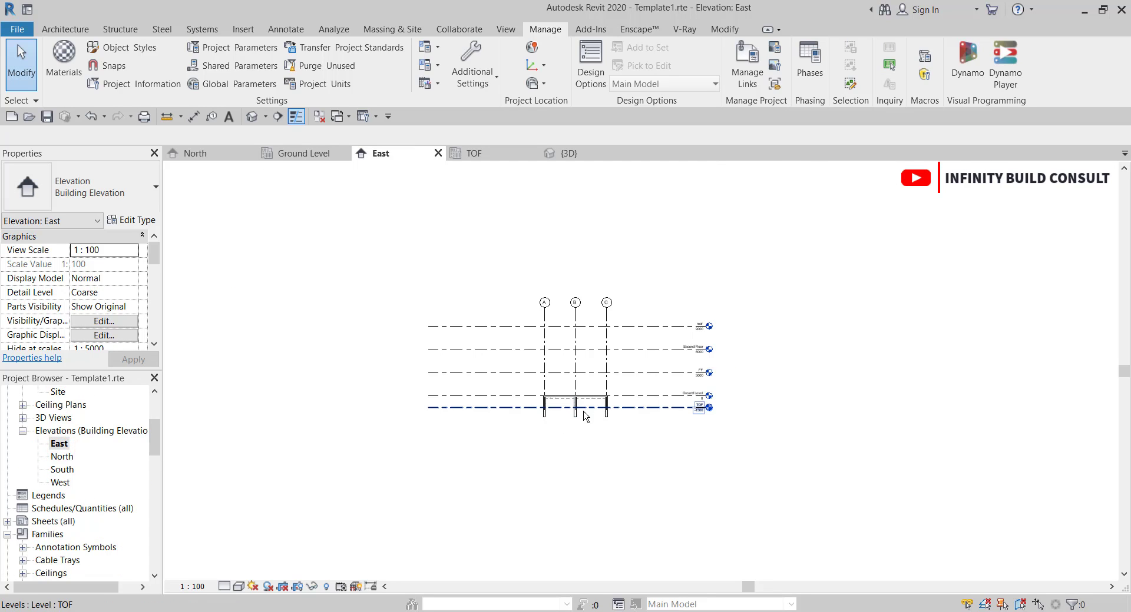
{"action": "scroll", "coordinate": [584, 416], "scroll_direction": "up", "scroll_amount": 5}
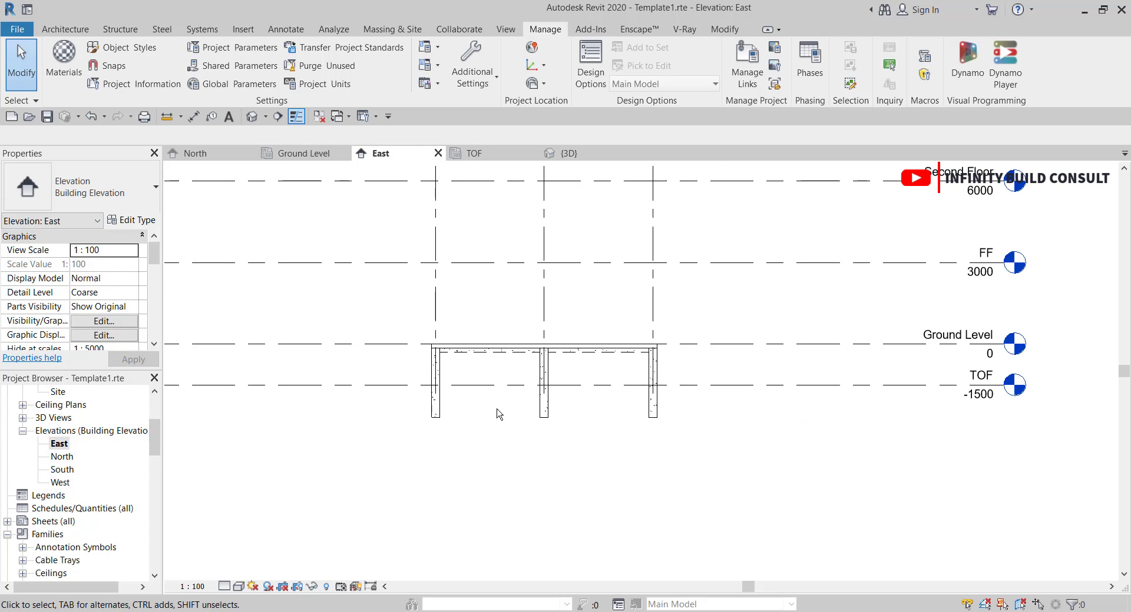
{"action": "scroll", "coordinate": [646, 397], "scroll_direction": "down", "scroll_amount": 3}
{"action": "scroll", "coordinate": [642, 395], "scroll_direction": "up", "scroll_amount": 4}
{"action": "scroll", "coordinate": [641, 389], "scroll_direction": "down", "scroll_amount": 4}
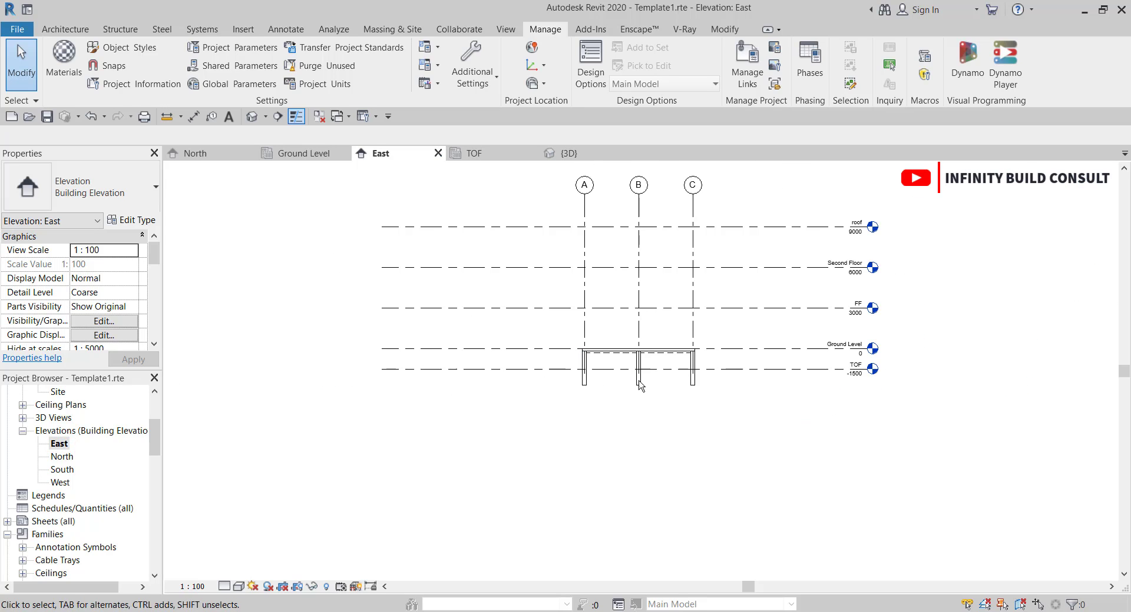
{"action": "scroll", "coordinate": [640, 386], "scroll_direction": "up", "scroll_amount": 2}
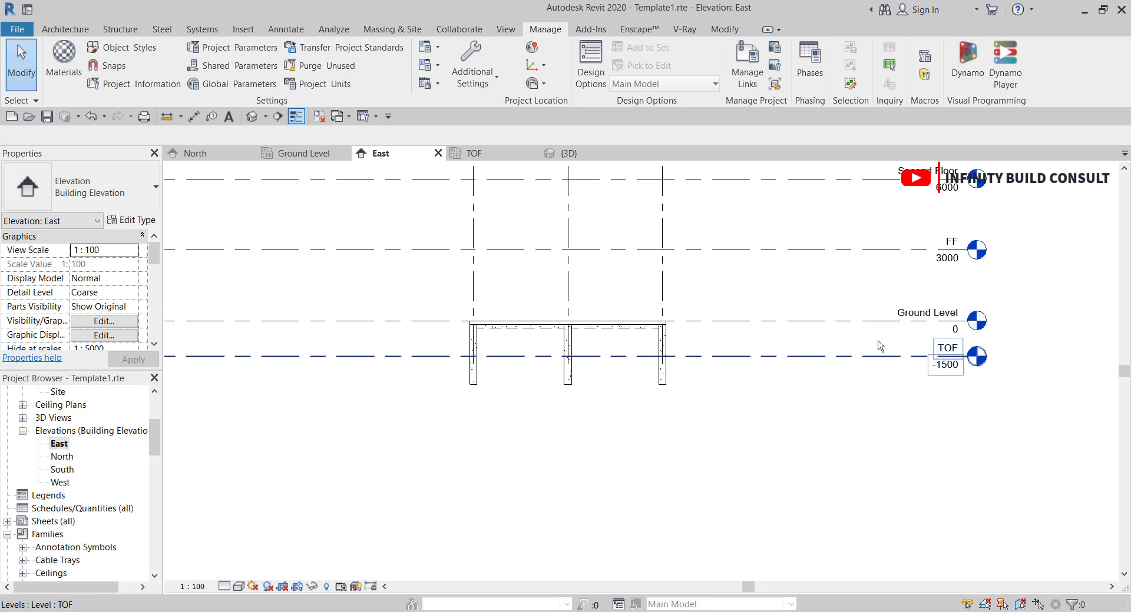
{"action": "scroll", "coordinate": [880, 347], "scroll_direction": "up", "scroll_amount": 1}
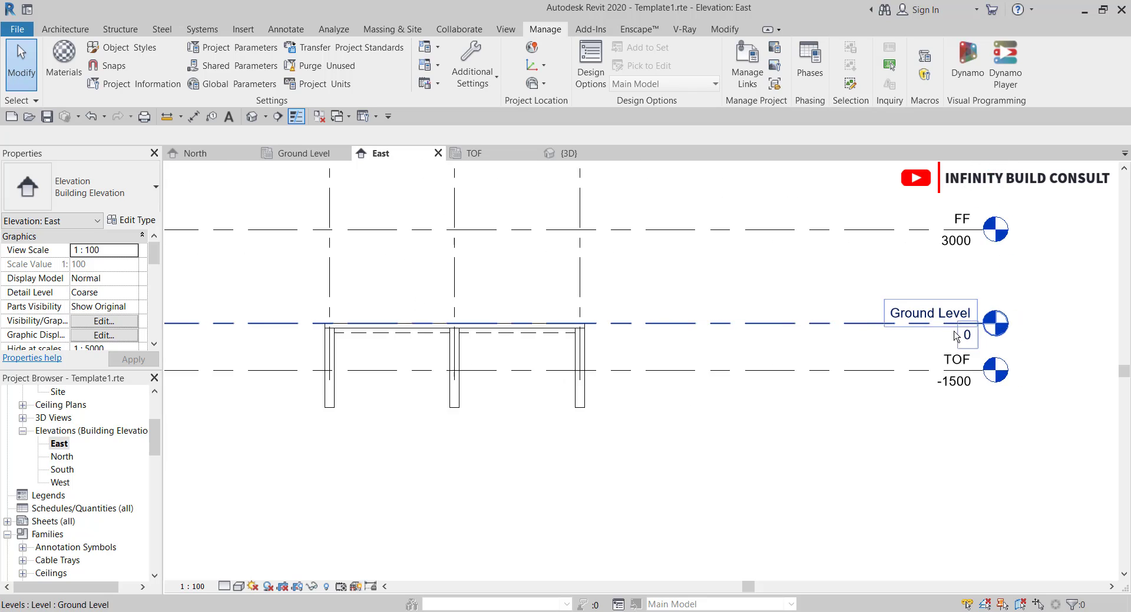
In the 3D view, set all 300 x 300mm columns in the project to top level FF with a base offset of 0.
{"action": "left_click", "coordinate": [582, 157]}
{"action": "scroll", "coordinate": [544, 342], "scroll_direction": "up", "scroll_amount": 3}
{"action": "left_click", "coordinate": [574, 306]}
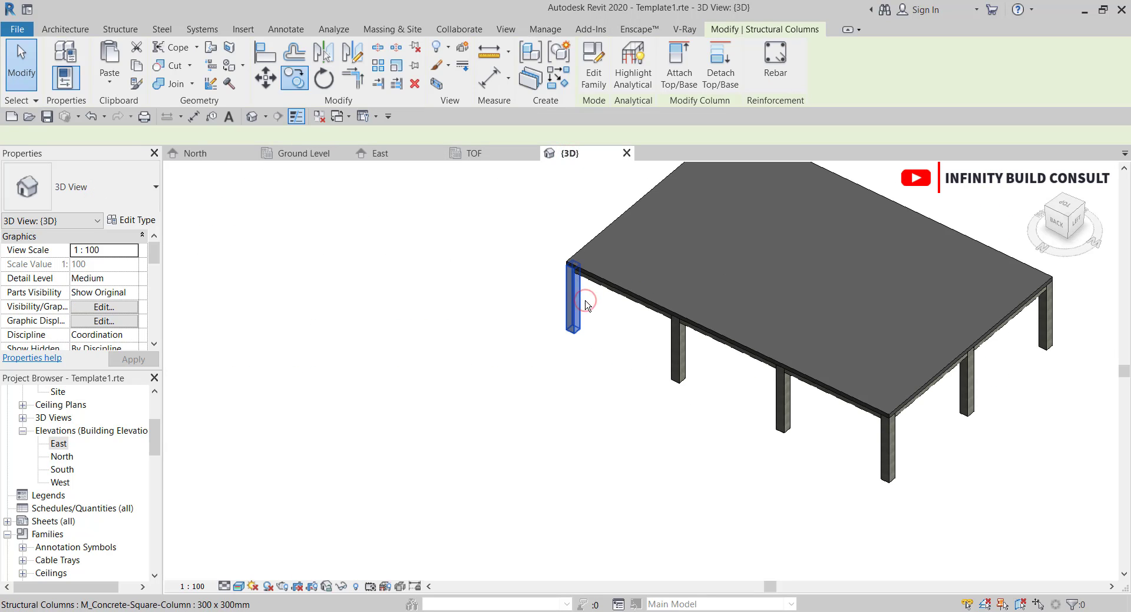
{"action": "right_click", "coordinate": [576, 266]}
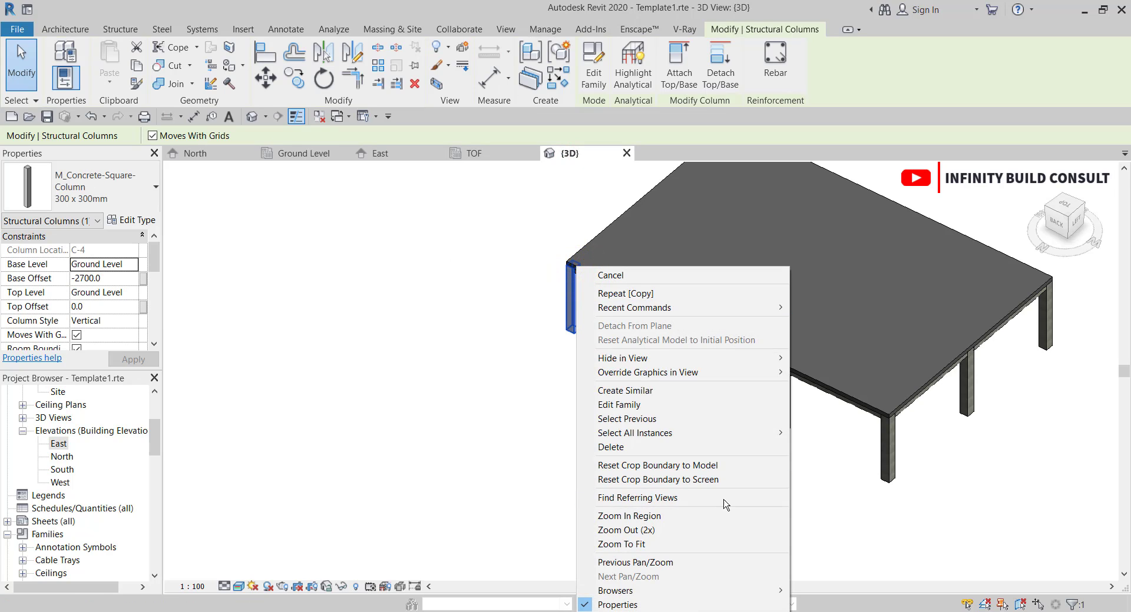
{"action": "mouse_move", "coordinate": [728, 440]}
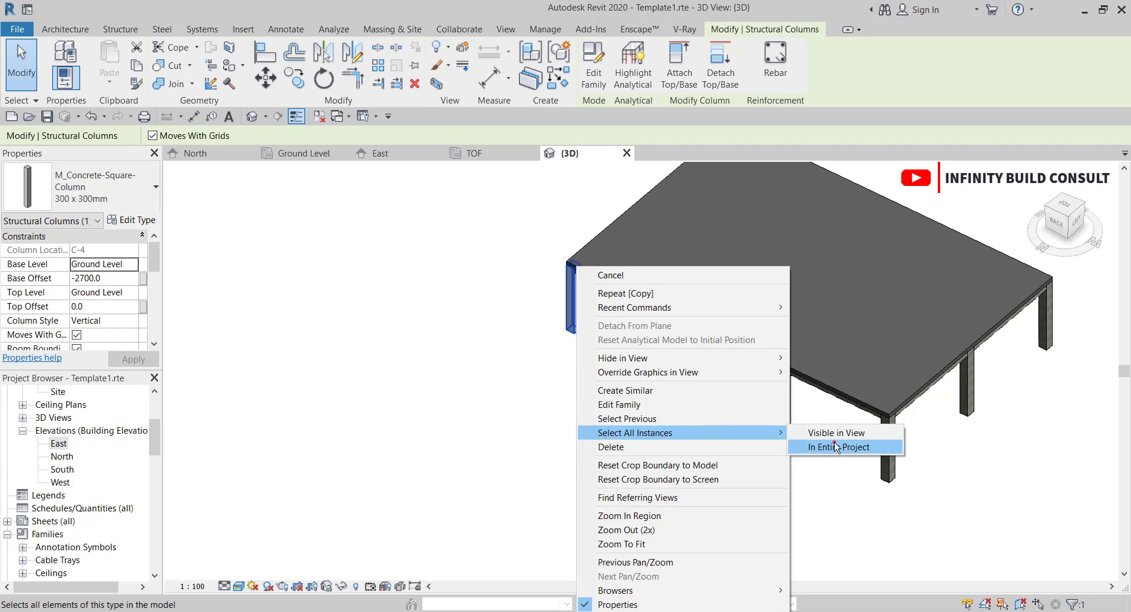
{"action": "left_click", "coordinate": [901, 449]}
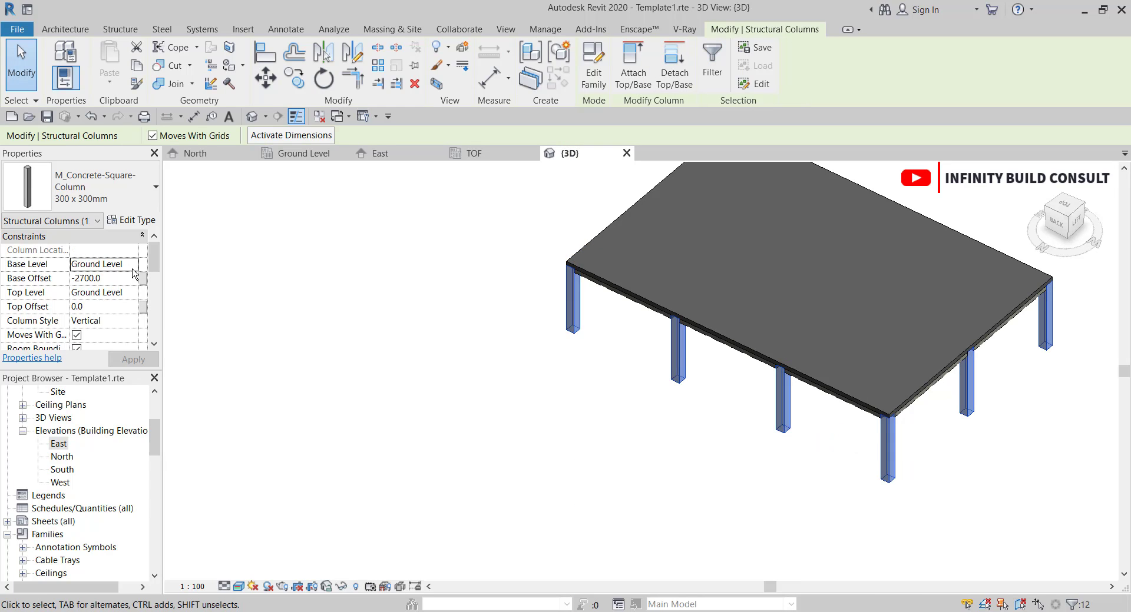
{"action": "left_click", "coordinate": [137, 293]}
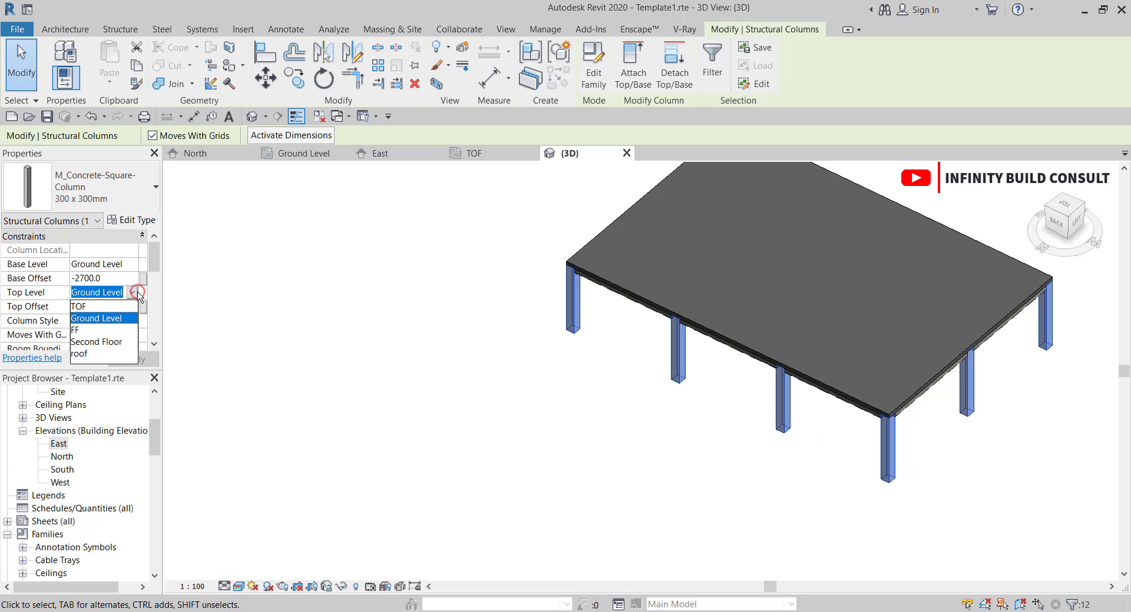
{"action": "left_click", "coordinate": [88, 331]}
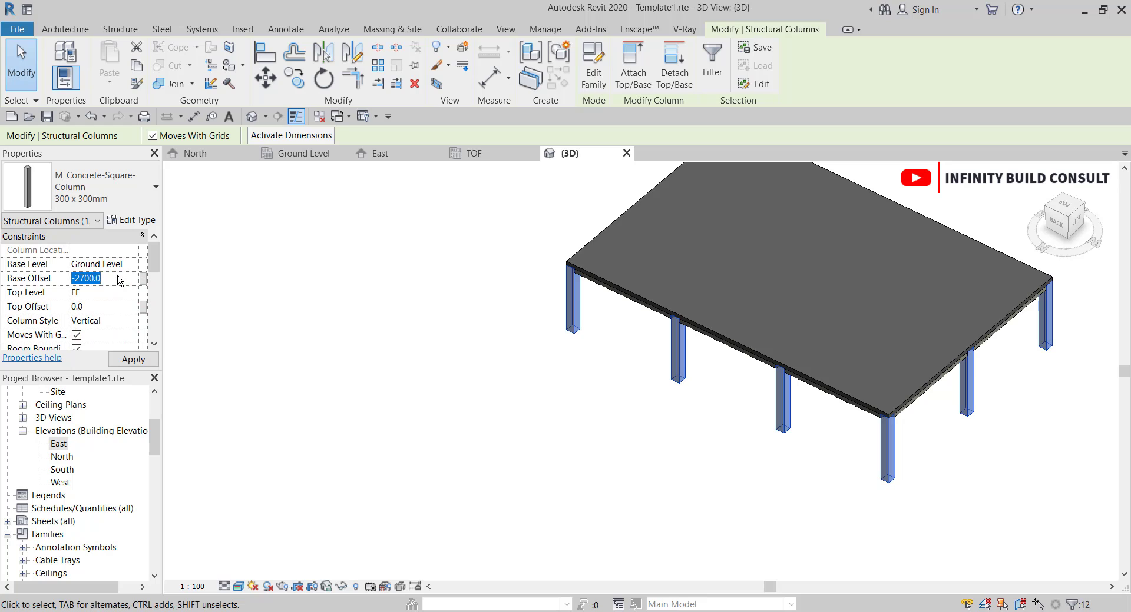
{"action": "scroll", "coordinate": [623, 378], "scroll_direction": "down", "scroll_amount": 2}
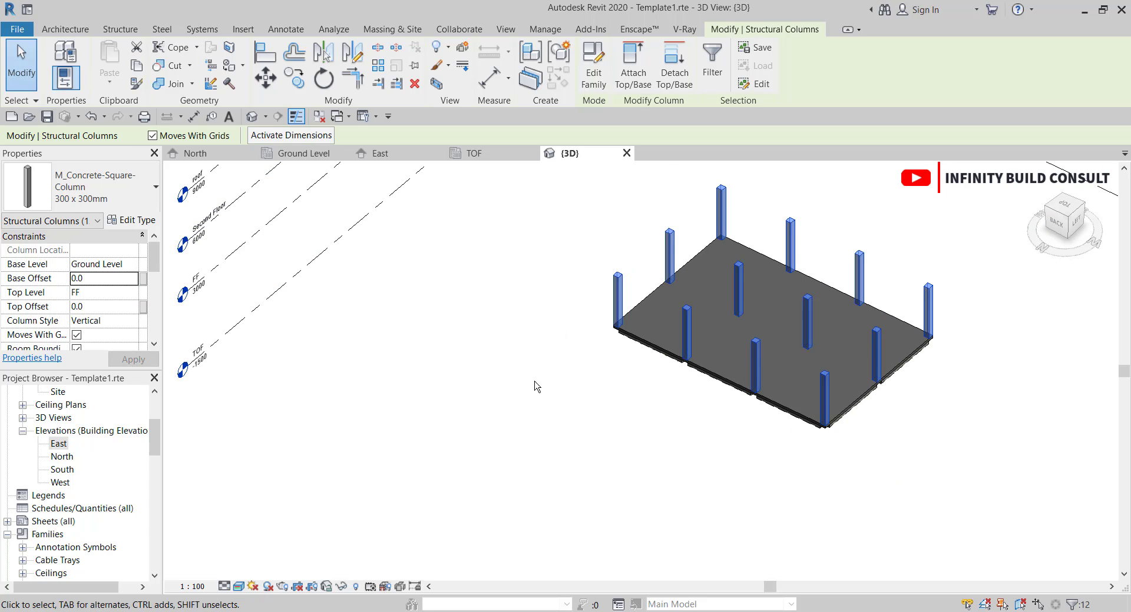
{"action": "scroll", "coordinate": [636, 339], "scroll_direction": "down", "scroll_amount": 2}
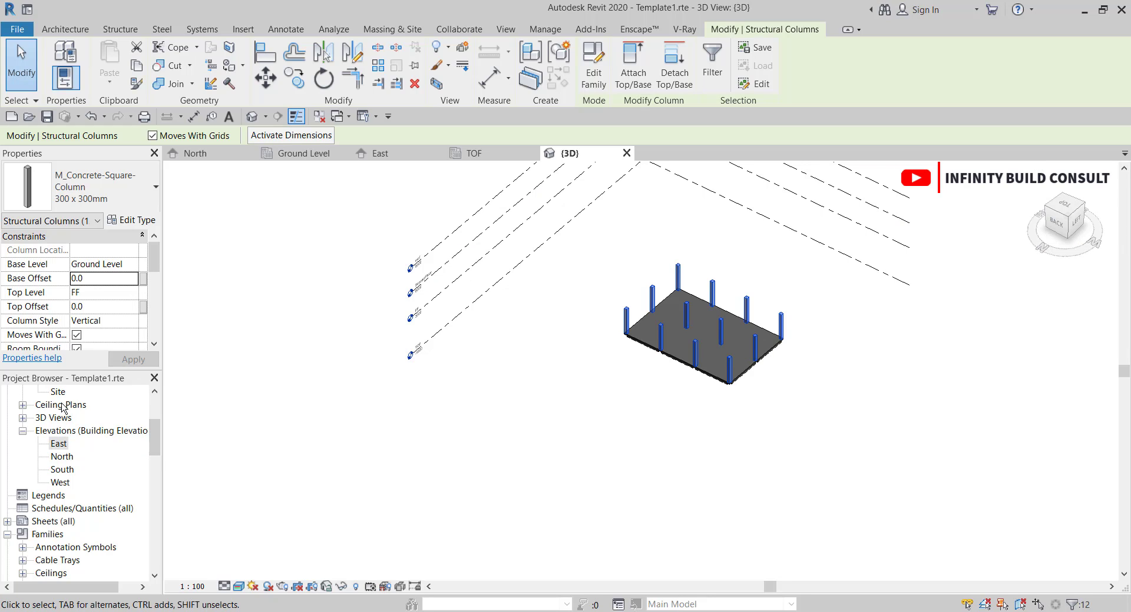
In the Ground Level plan, copy the selected columns and paste them aligned to the Second Floor level.
{"action": "left_click", "coordinate": [293, 154]}
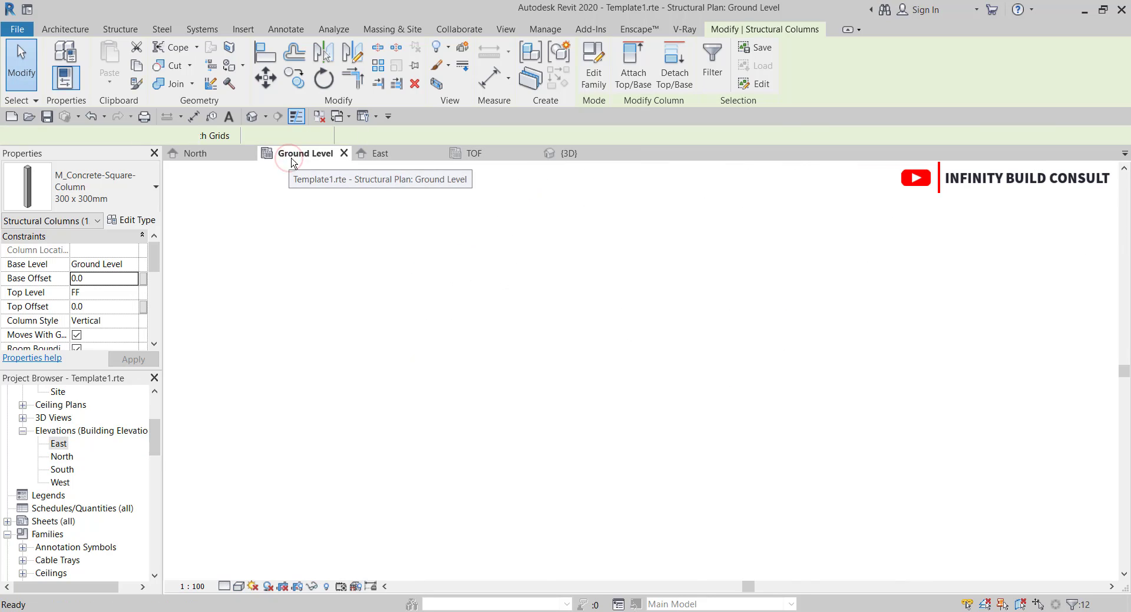
{"action": "scroll", "coordinate": [591, 335], "scroll_direction": "down", "scroll_amount": 4}
{"action": "scroll", "coordinate": [564, 302], "scroll_direction": "up", "scroll_amount": 3}
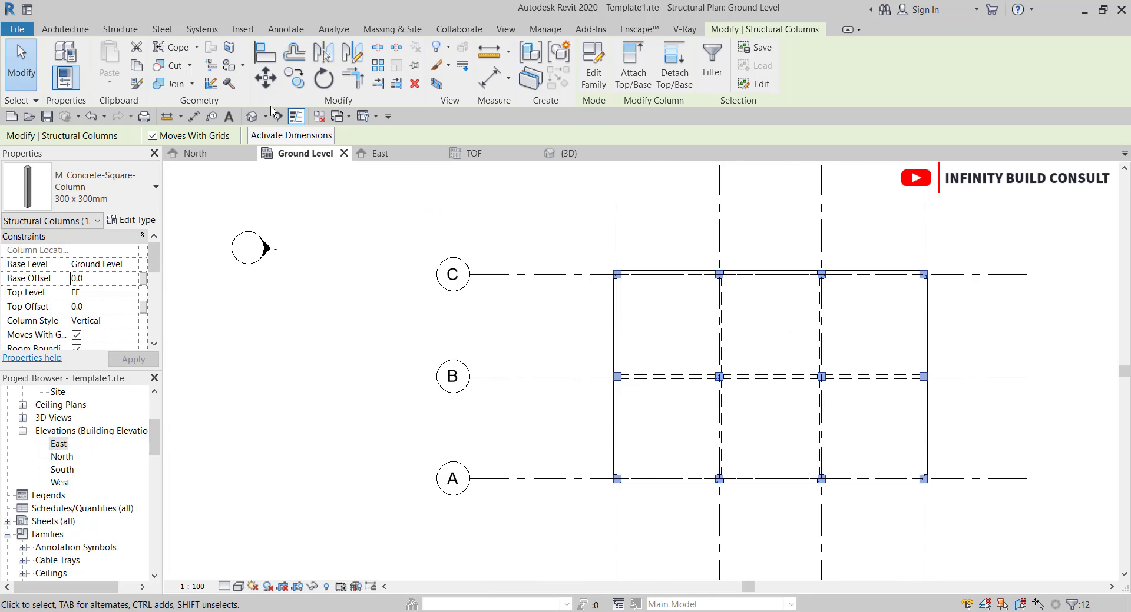
{"action": "left_click", "coordinate": [138, 67]}
{"action": "left_click", "coordinate": [115, 81]}
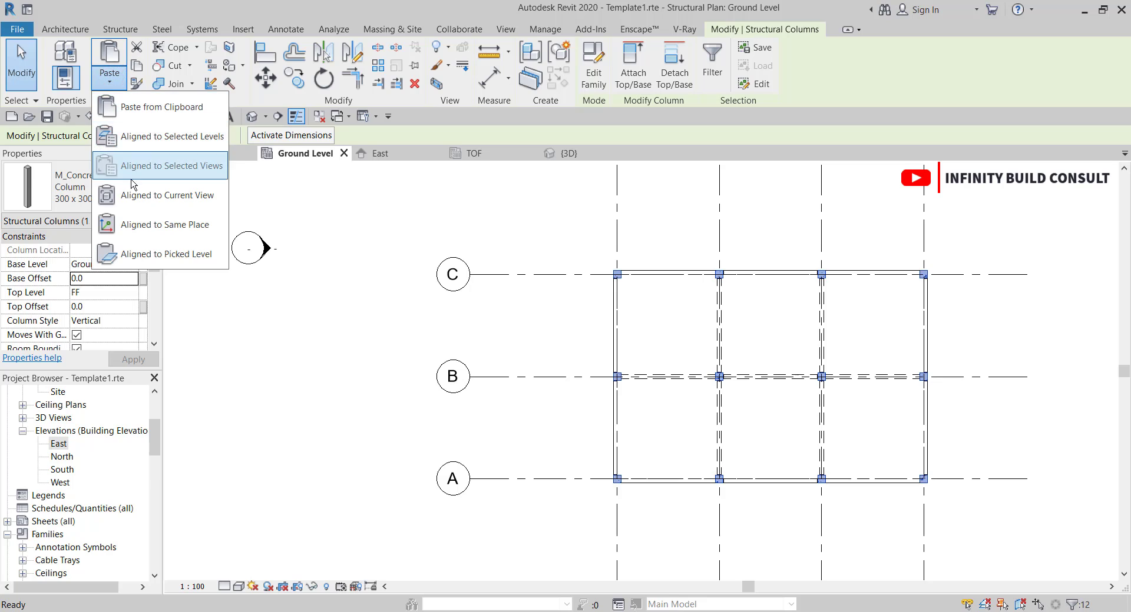
{"action": "left_click", "coordinate": [133, 143]}
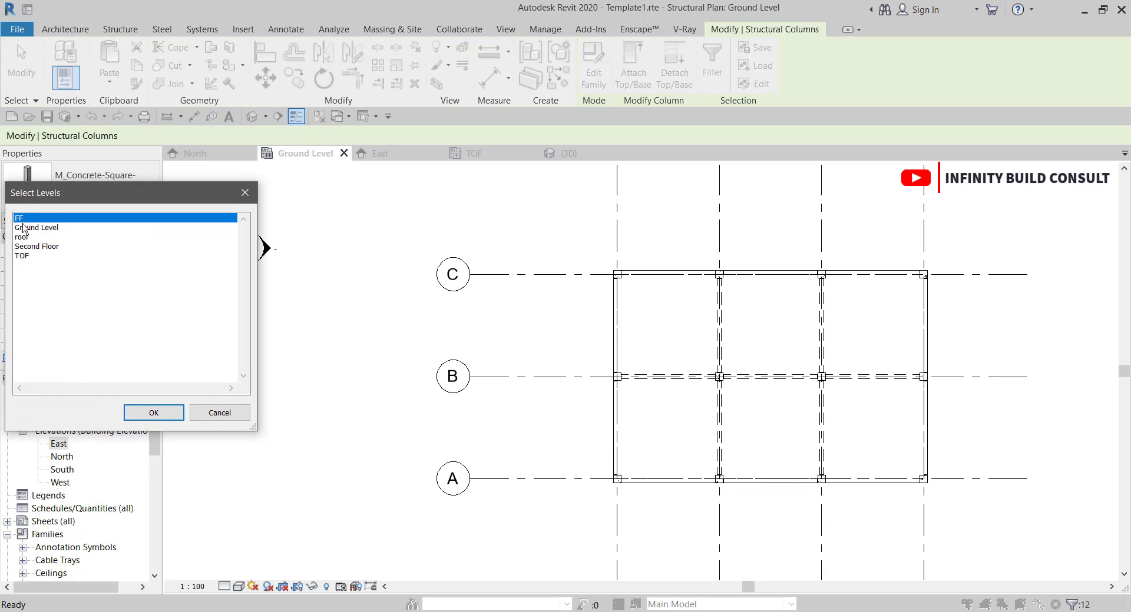
{"action": "left_click", "coordinate": [30, 246]}
{"action": "left_click", "coordinate": [172, 414]}
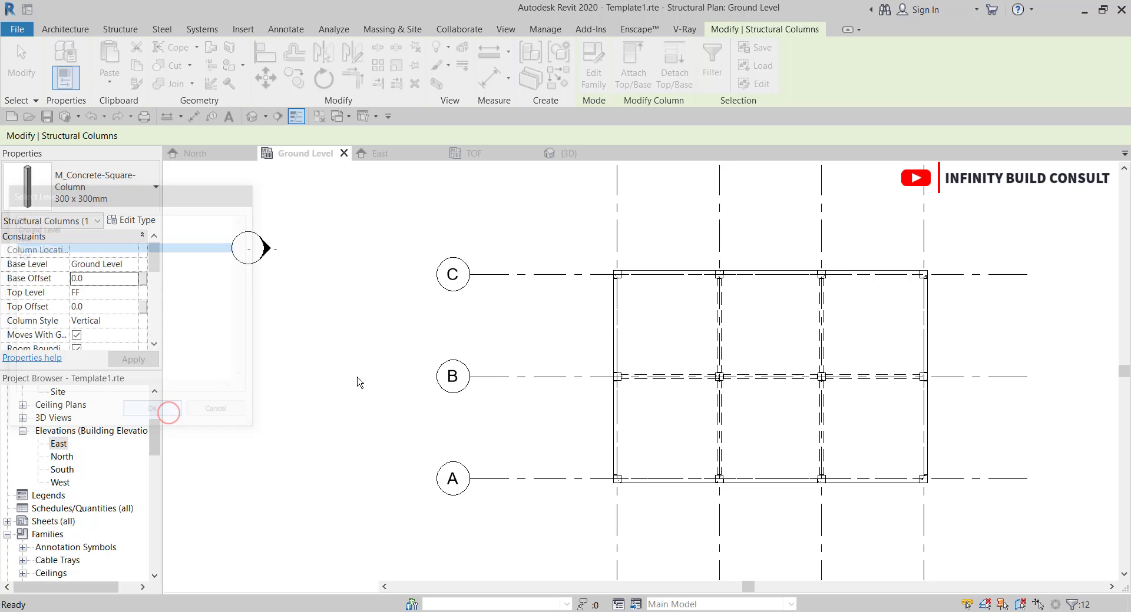
Set the pasted columns' base level to FF and top level to Second Floor, and check them from the side in 3D.
{"action": "left_click", "coordinate": [566, 153]}
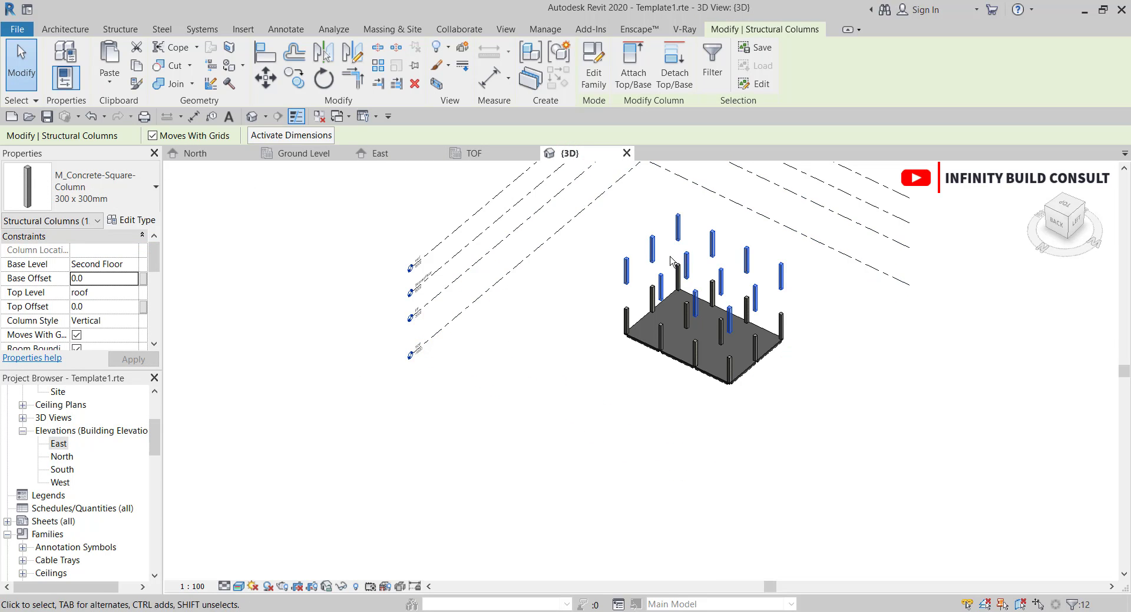
{"action": "left_click", "coordinate": [135, 268]}
{"action": "left_click", "coordinate": [96, 301]}
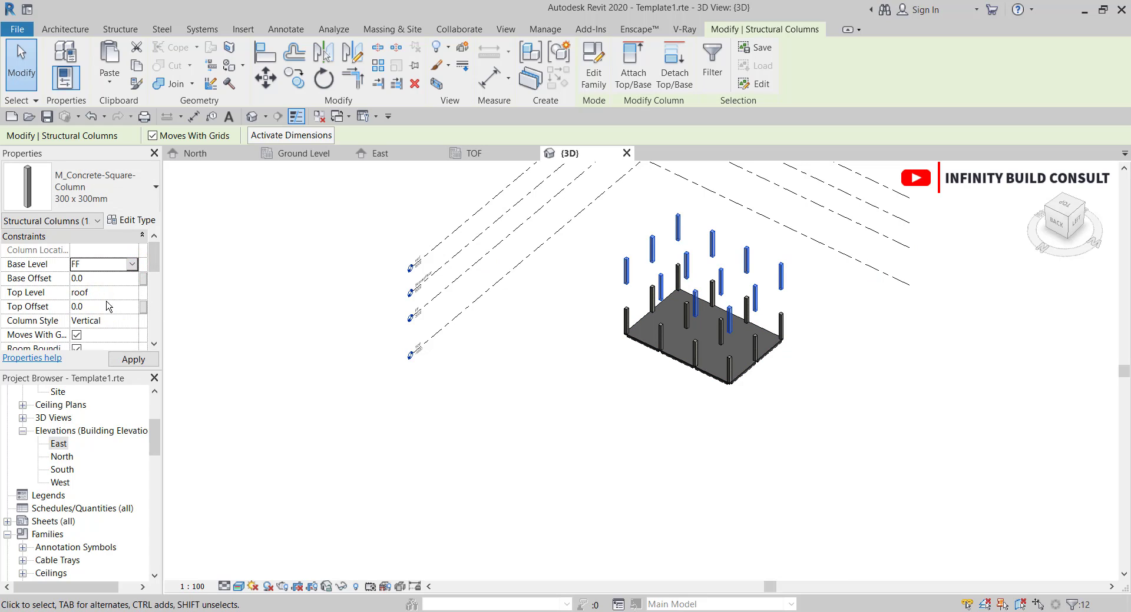
{"action": "left_click", "coordinate": [132, 292]}
{"action": "left_click", "coordinate": [105, 342]}
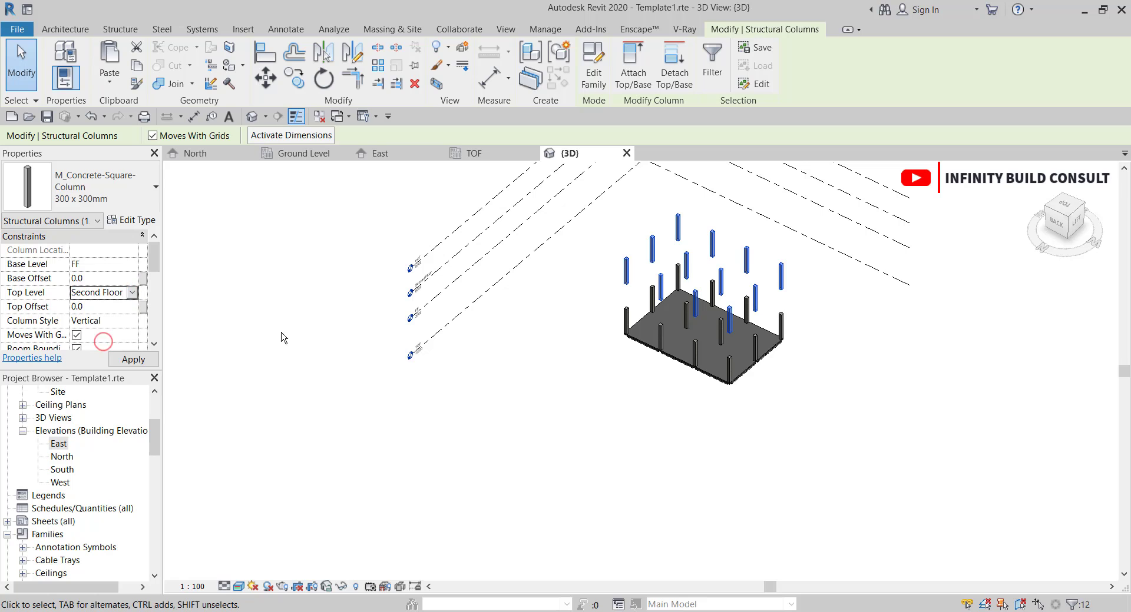
{"action": "middle_click_drag", "start_coordinate": [519, 356], "coordinate": [612, 166], "text": "shift"}
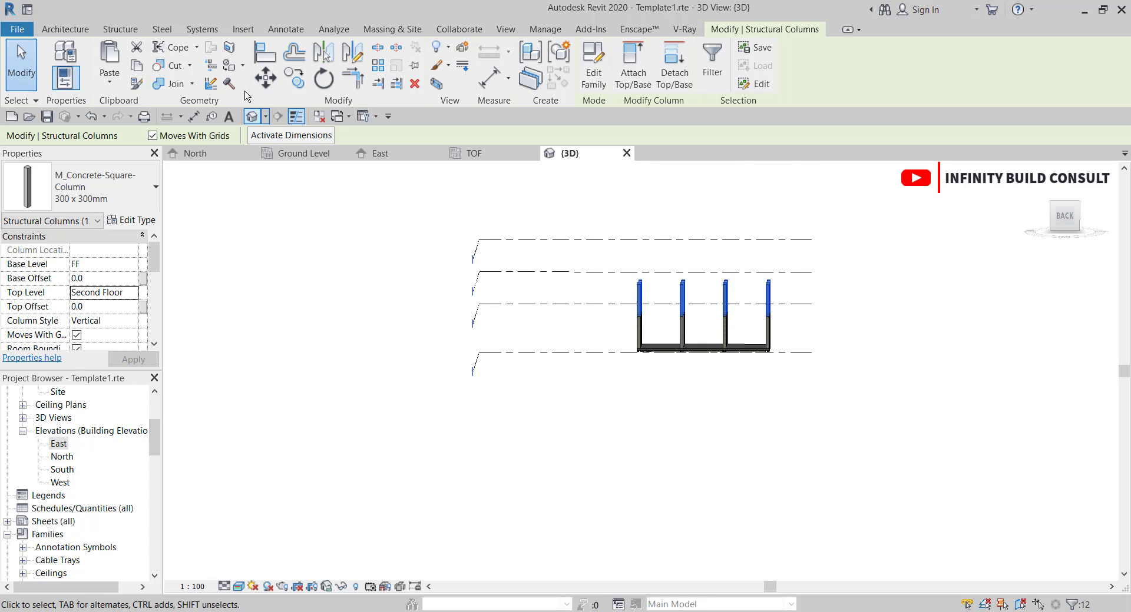
Paste another set of the columns aligned to the Second Floor level and check the stacked columns in the East elevation.
{"action": "left_click", "coordinate": [107, 79]}
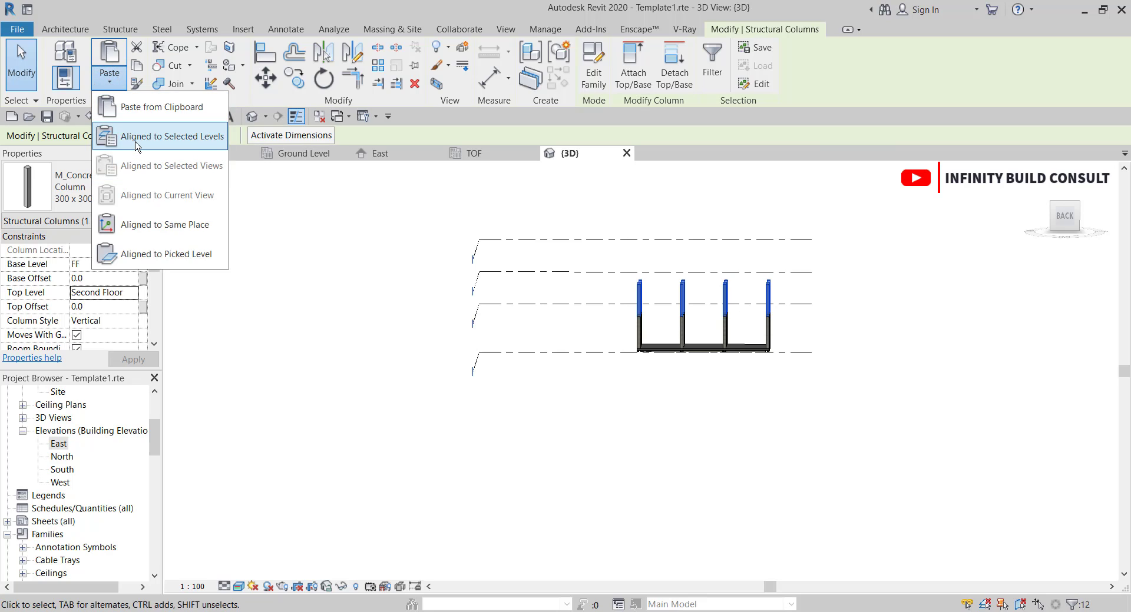
{"action": "left_click", "coordinate": [133, 137]}
{"action": "left_click", "coordinate": [41, 245]}
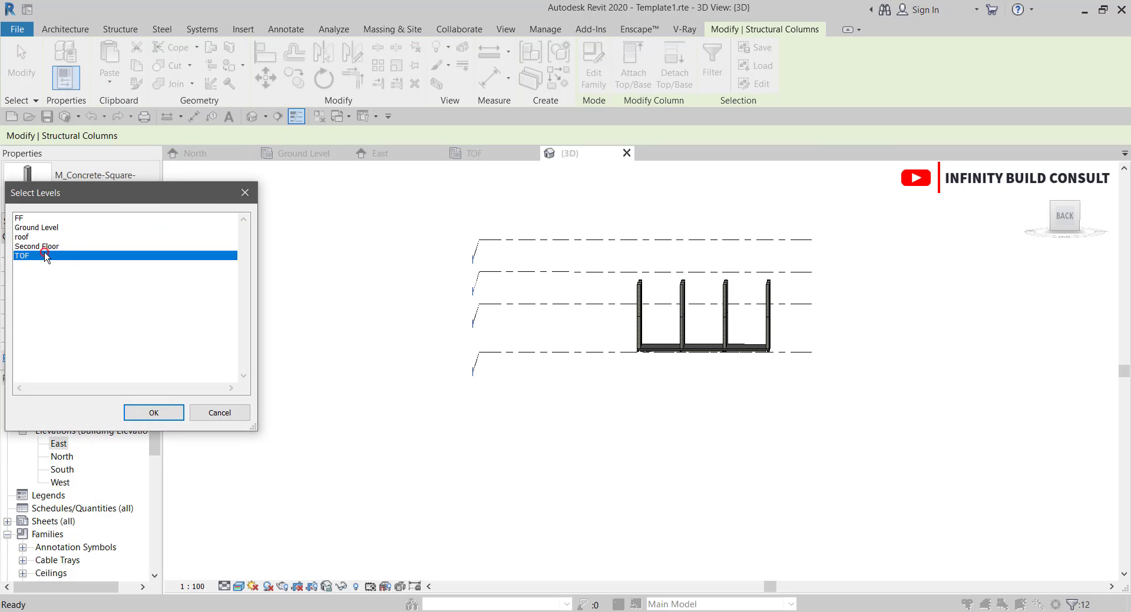
{"action": "left_click", "coordinate": [145, 402]}
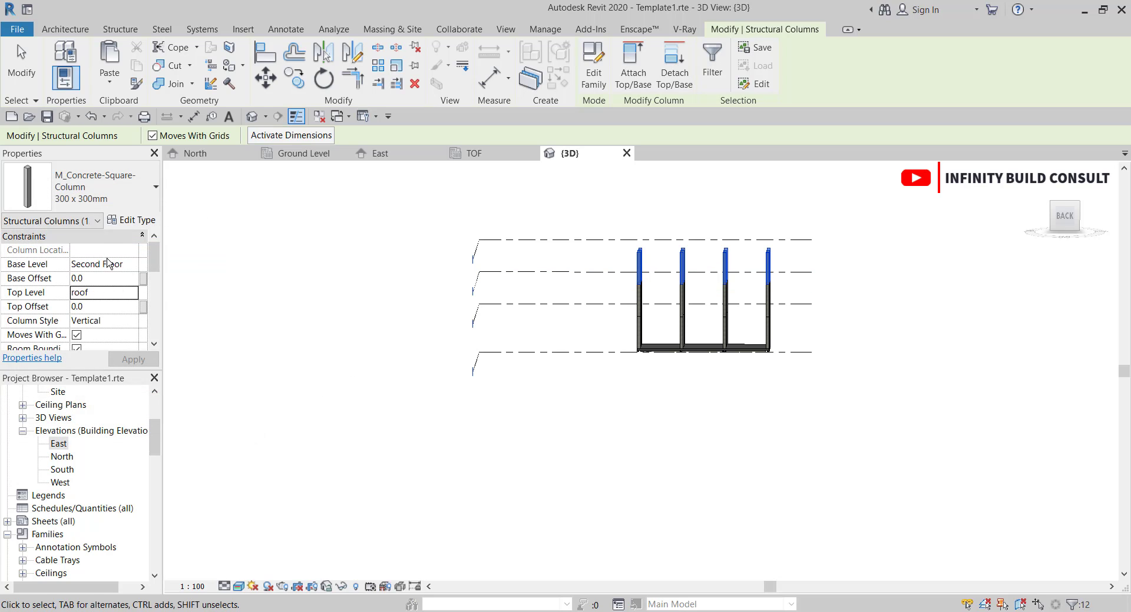
{"action": "left_click", "coordinate": [885, 294]}
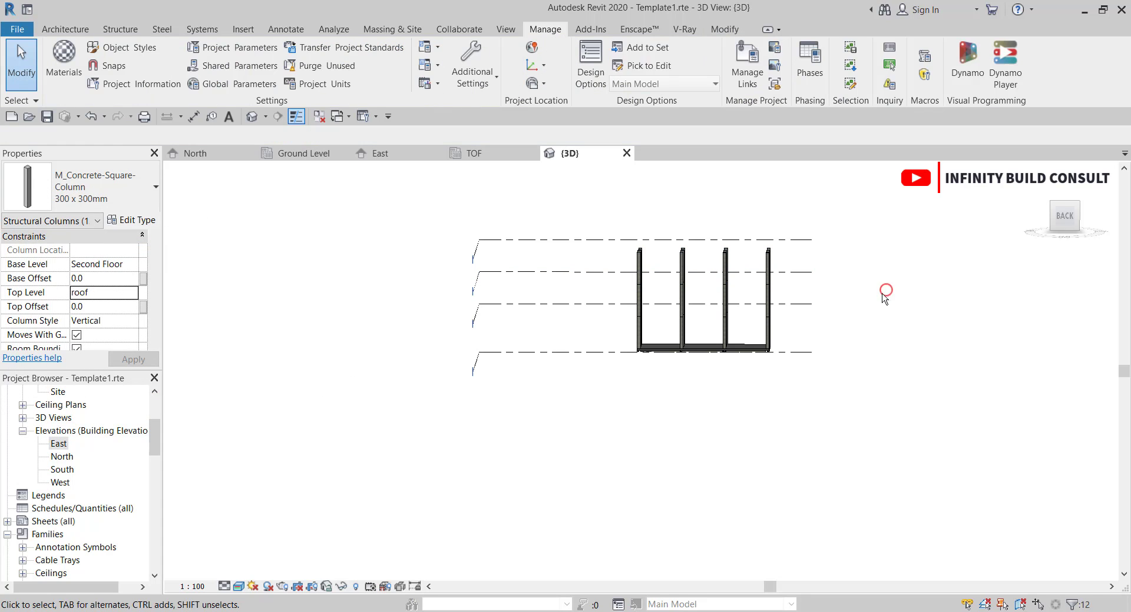
{"action": "double_click", "coordinate": [58, 444]}
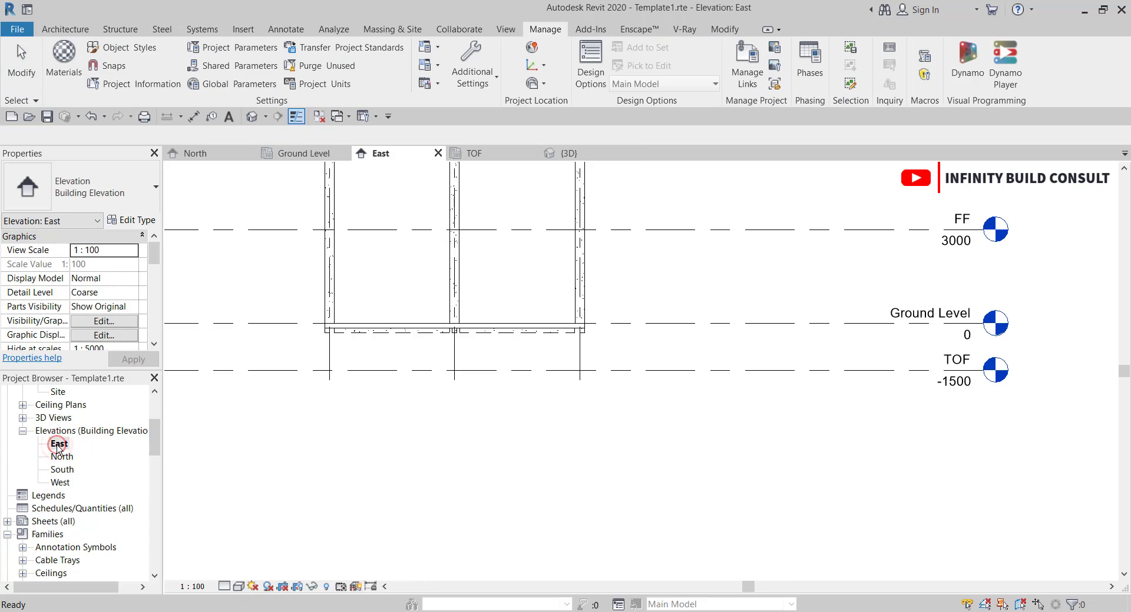
{"action": "scroll", "coordinate": [212, 409], "scroll_direction": "up", "scroll_amount": 1}
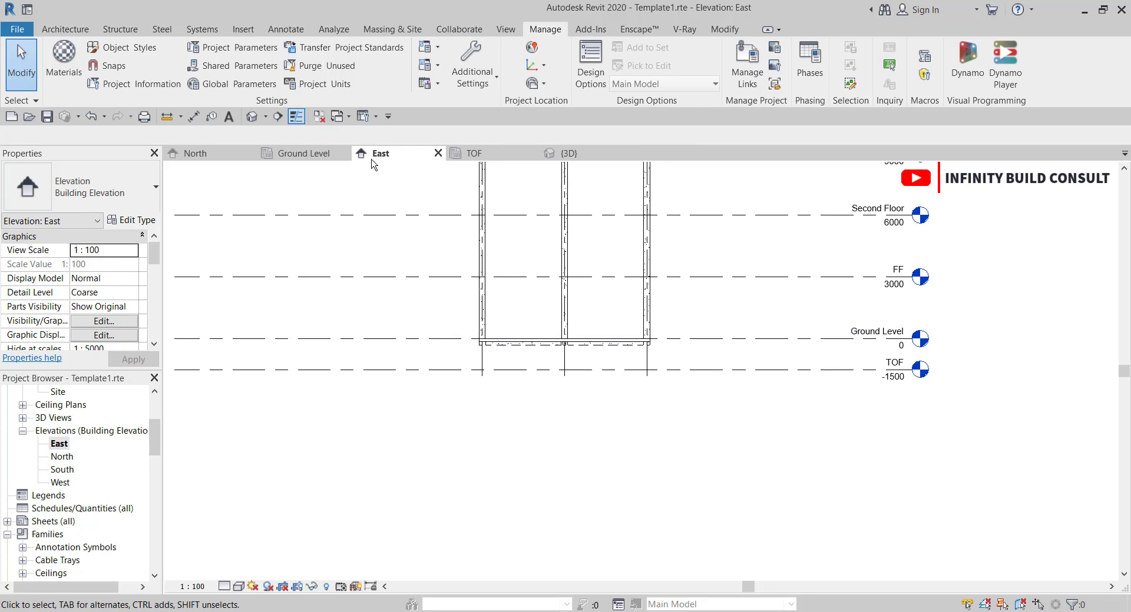
Copy all the columns visible in the Ground Level plan and paste them aligned to the TOF level.
{"action": "left_click", "coordinate": [310, 156]}
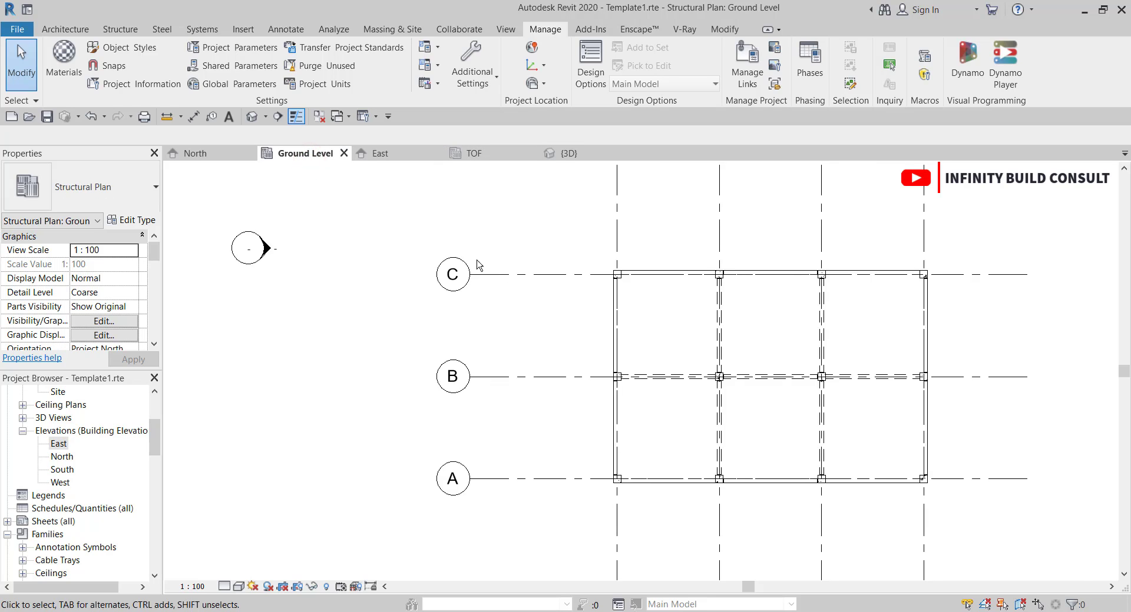
{"action": "scroll", "coordinate": [514, 253], "scroll_direction": "up", "scroll_amount": 4}
{"action": "right_click", "coordinate": [622, 249]}
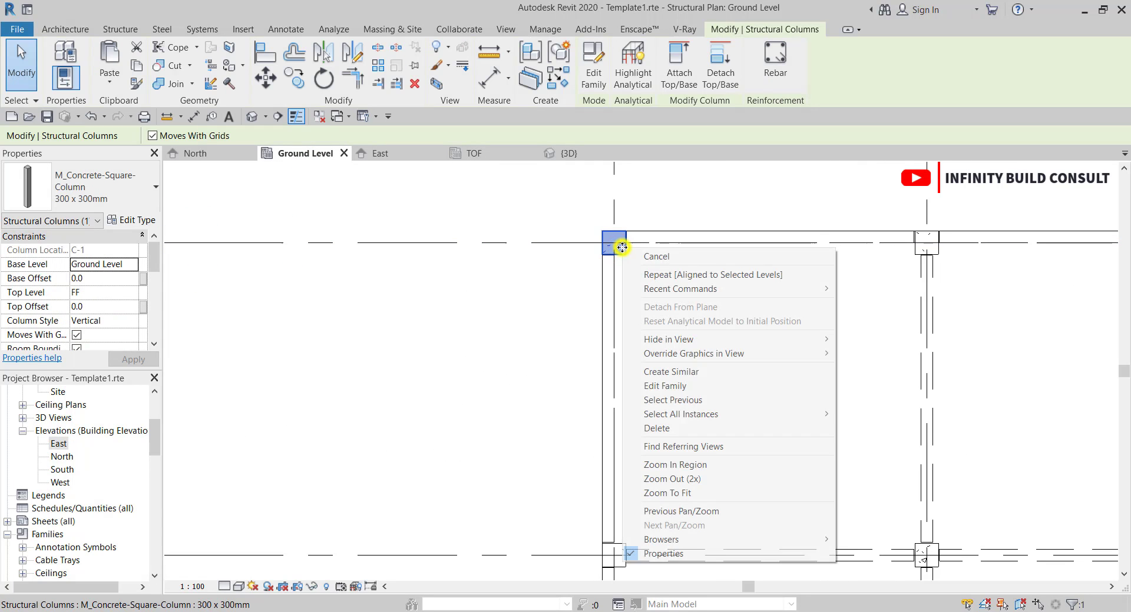
{"action": "mouse_move", "coordinate": [724, 415]}
{"action": "left_click", "coordinate": [851, 418]}
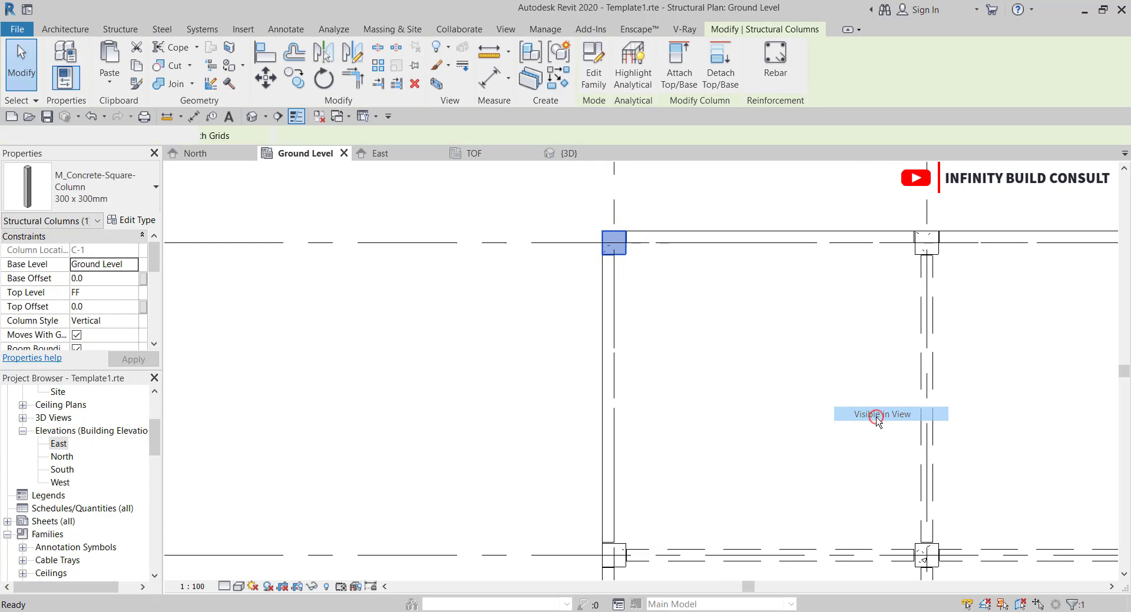
{"action": "left_click", "coordinate": [136, 66]}
{"action": "left_click", "coordinate": [110, 81]}
{"action": "left_click", "coordinate": [127, 133]}
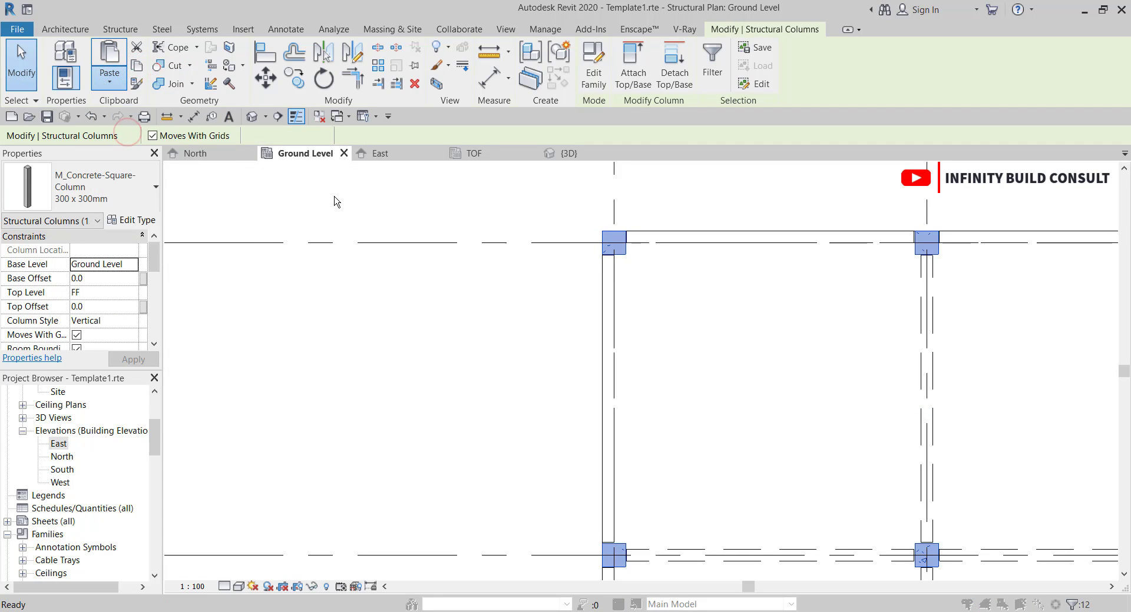
{"action": "left_click", "coordinate": [42, 256]}
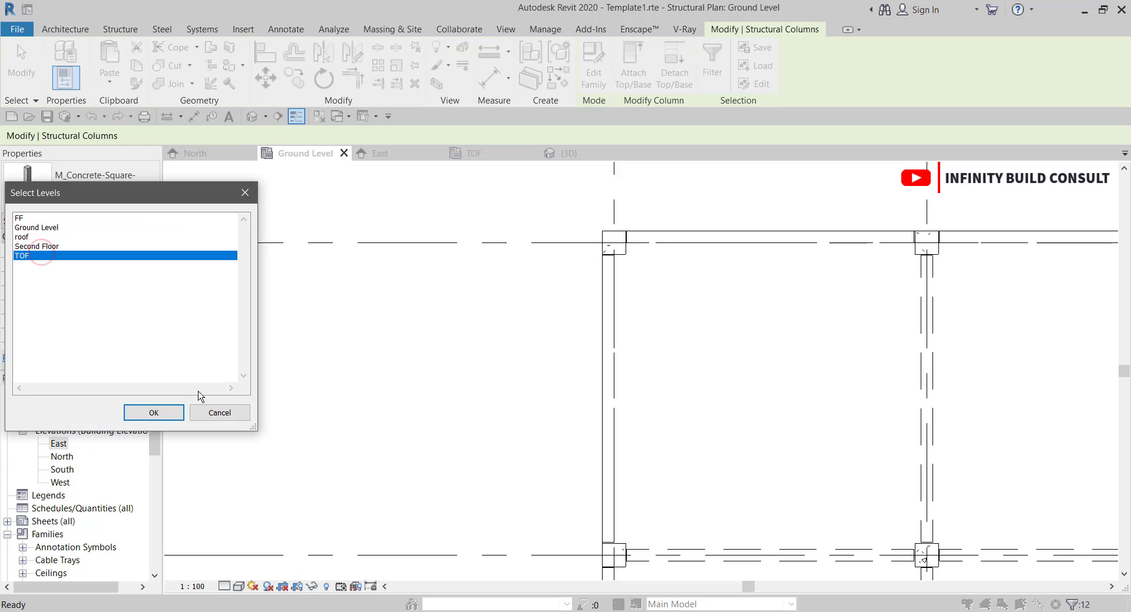
{"action": "left_click", "coordinate": [155, 413]}
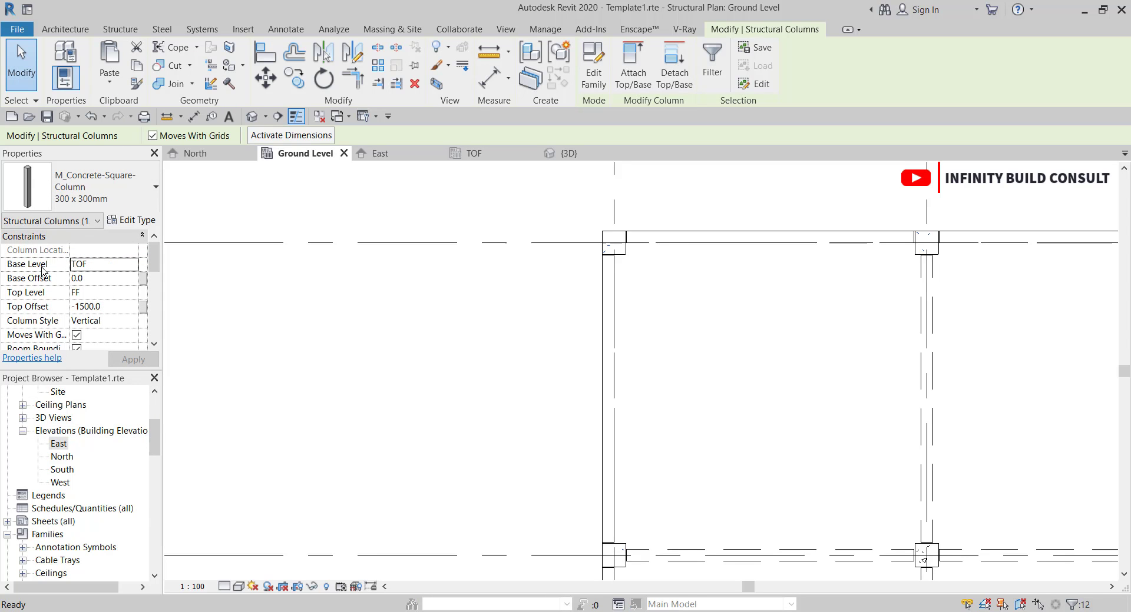
Set the TOF columns' top level to Ground Level with a top offset of 0, and check them in the TOF plan and 3D view.
{"action": "left_click", "coordinate": [134, 293]}
{"action": "left_click", "coordinate": [87, 318]}
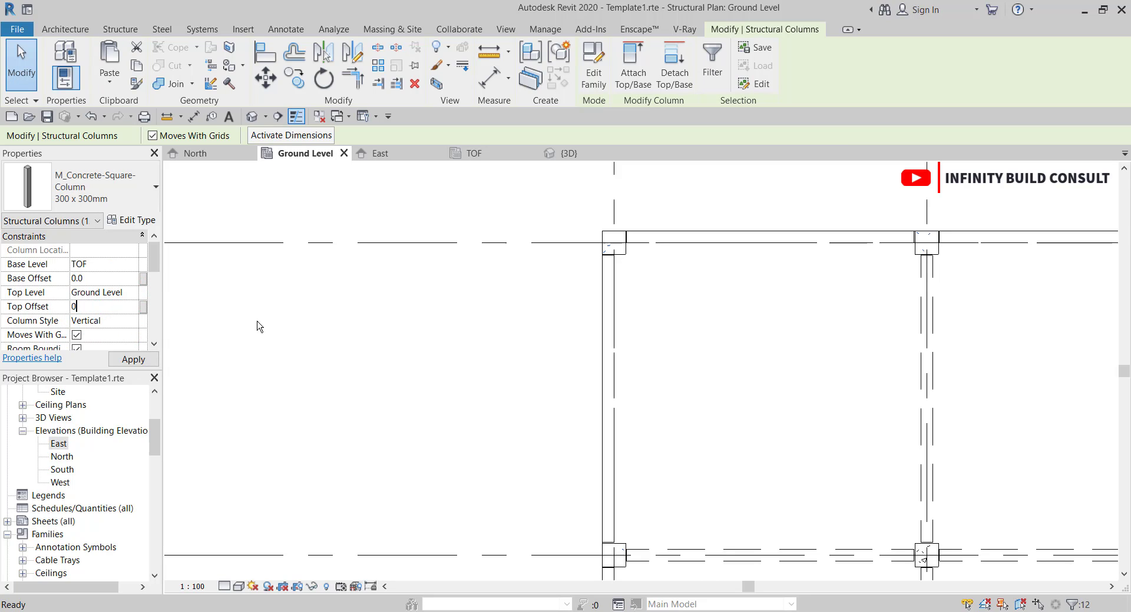
{"action": "scroll", "coordinate": [537, 343], "scroll_direction": "down", "scroll_amount": 5}
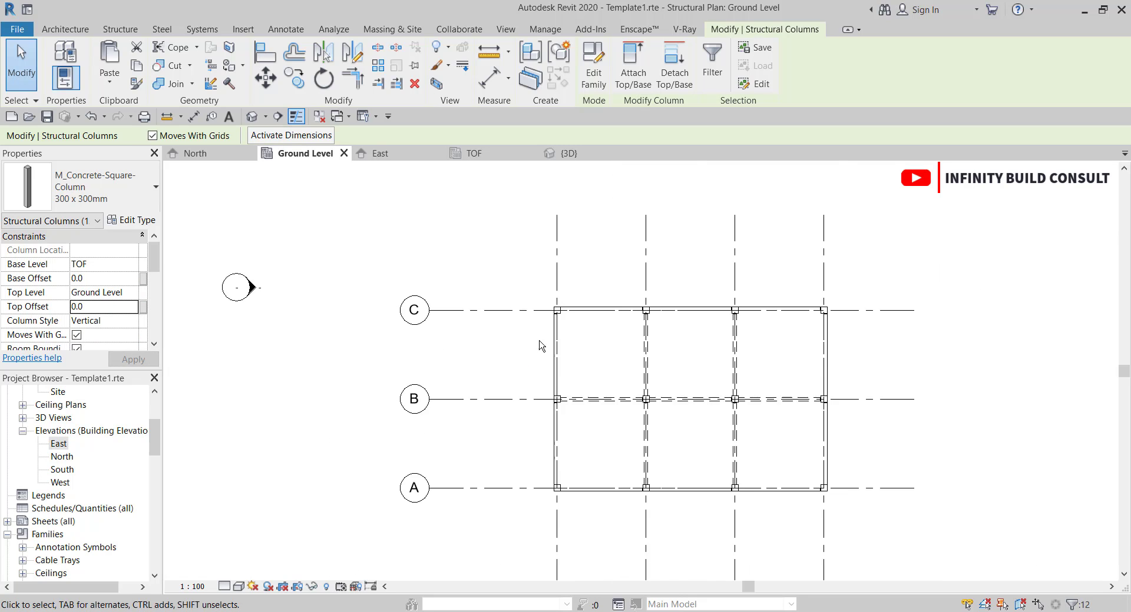
{"action": "scroll", "coordinate": [541, 346], "scroll_direction": "down", "scroll_amount": 3}
{"action": "scroll", "coordinate": [702, 368], "scroll_direction": "up", "scroll_amount": 5}
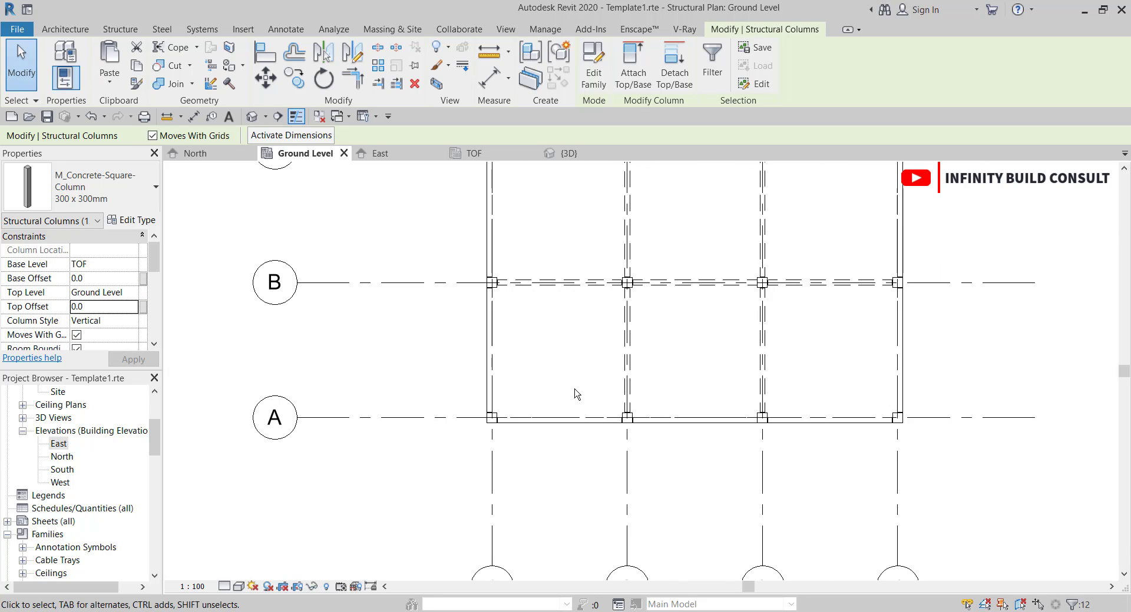
{"action": "scroll", "coordinate": [576, 393], "scroll_direction": "down", "scroll_amount": 4}
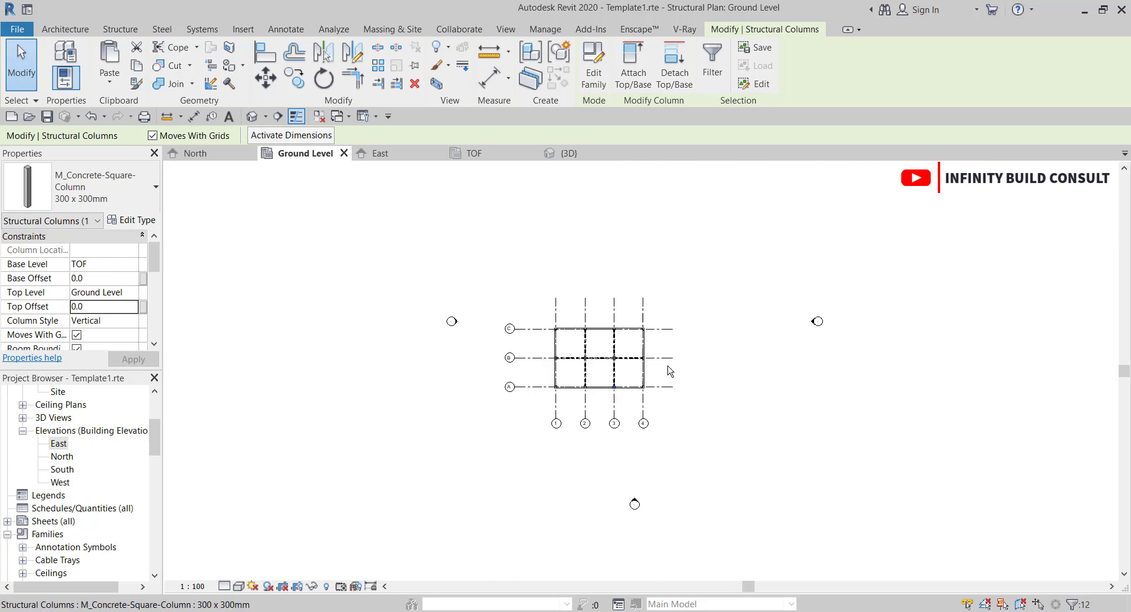
{"action": "left_click", "coordinate": [483, 154]}
{"action": "scroll", "coordinate": [530, 395], "scroll_direction": "up", "scroll_amount": 3}
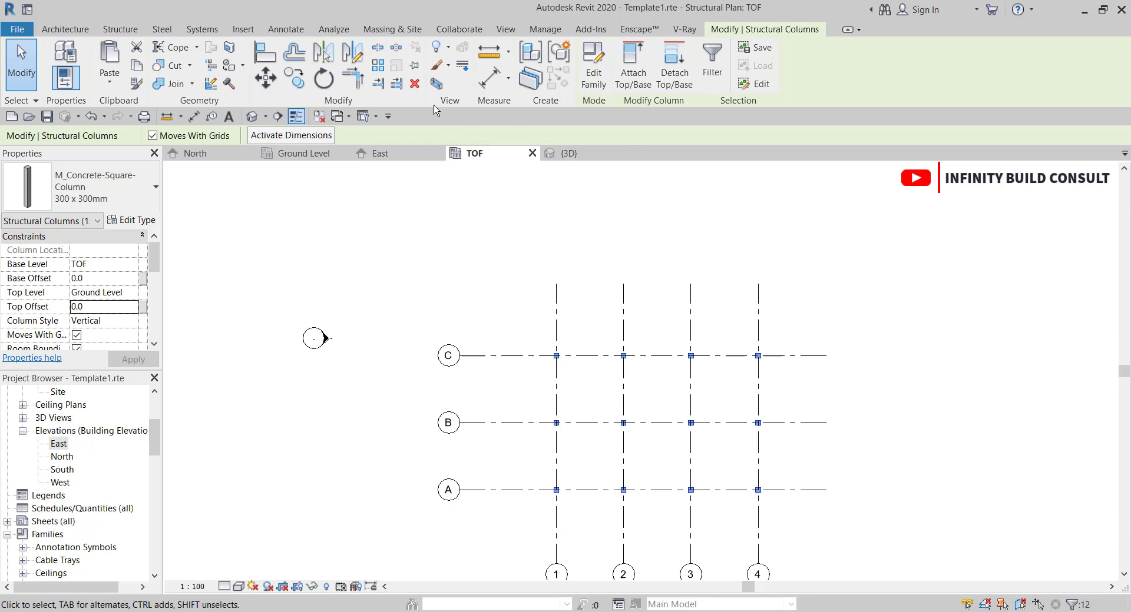
{"action": "left_click", "coordinate": [551, 156]}
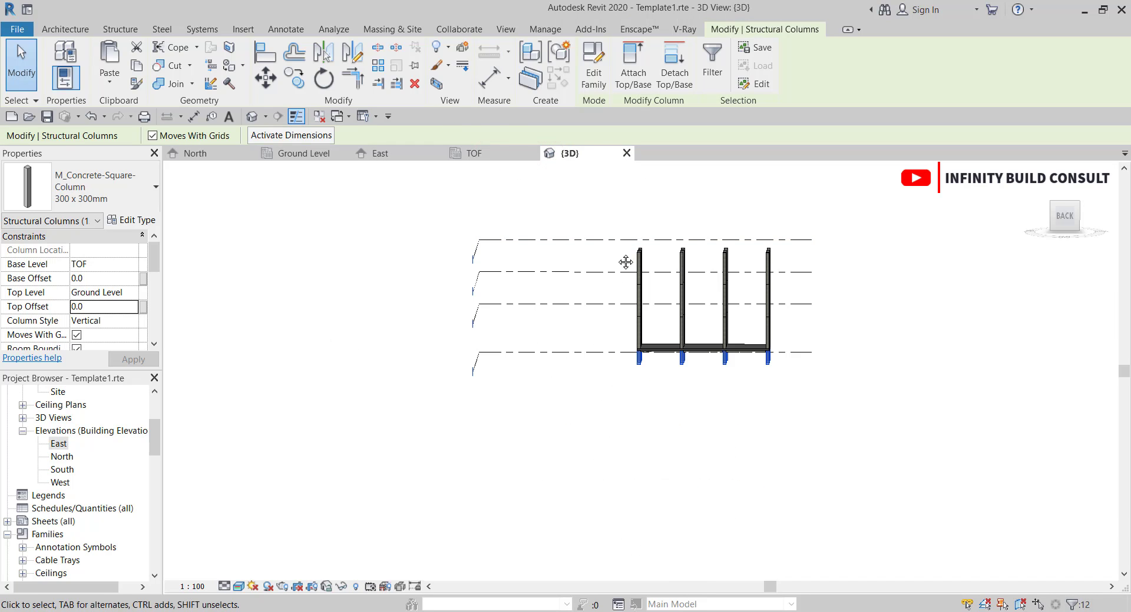
Copy the Generic 150mm floor from the Ground Level plan and paste it aligned to the FF and Second Floor levels.
{"action": "middle_click_drag", "start_coordinate": [626, 262], "coordinate": [388, 209], "text": "shift"}
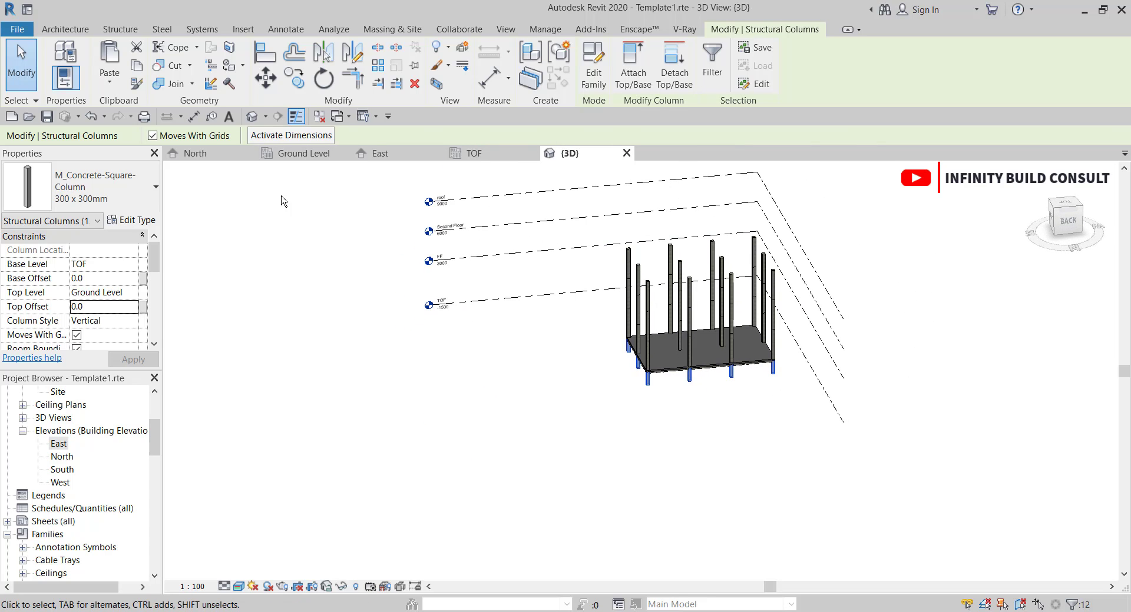
{"action": "scroll", "coordinate": [60, 434], "scroll_direction": "up", "scroll_amount": 3}
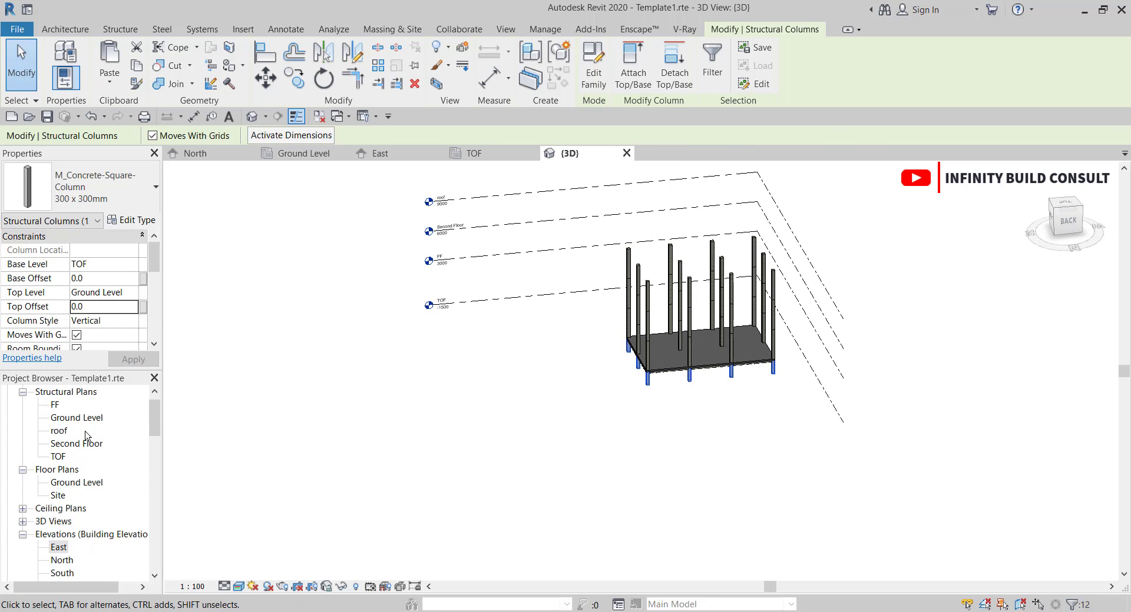
{"action": "double_click", "coordinate": [61, 423]}
{"action": "scroll", "coordinate": [487, 355], "scroll_direction": "up", "scroll_amount": 4}
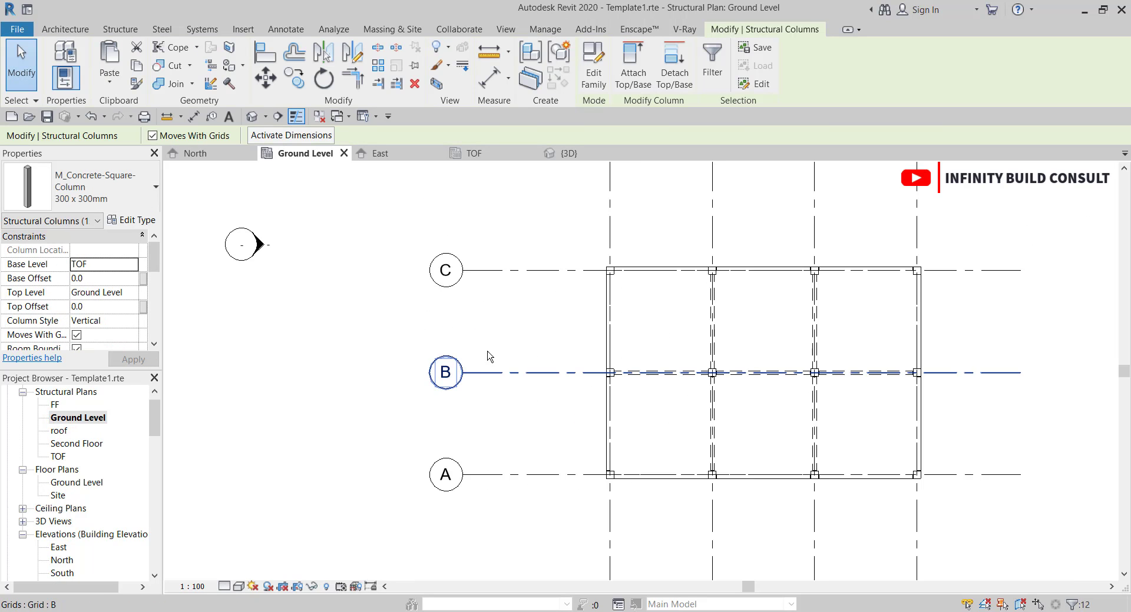
{"action": "left_click", "coordinate": [633, 269]}
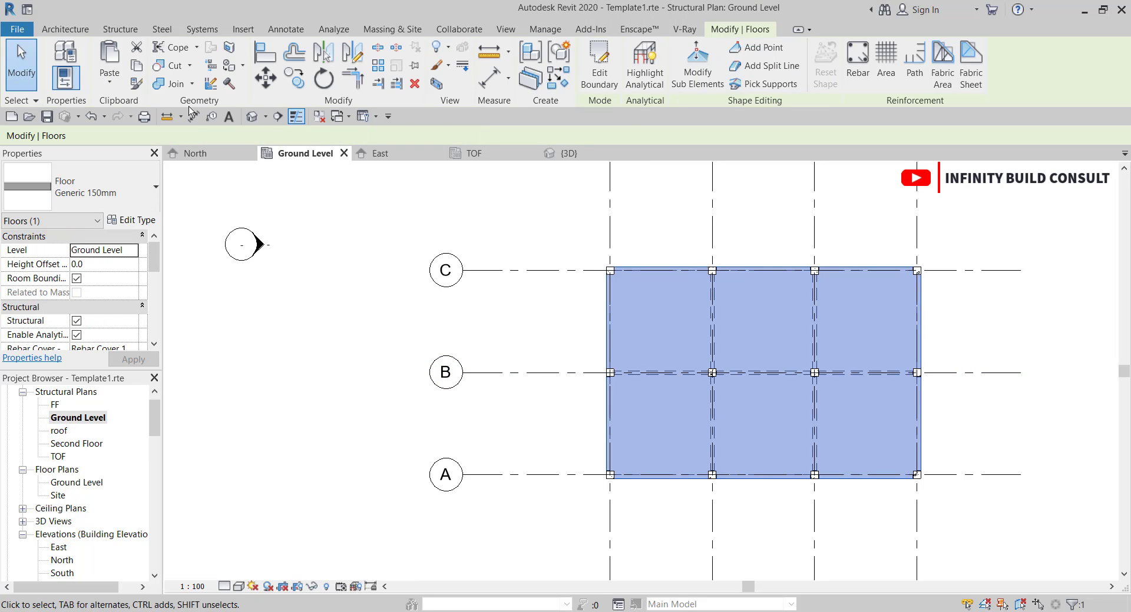
{"action": "left_click", "coordinate": [121, 78]}
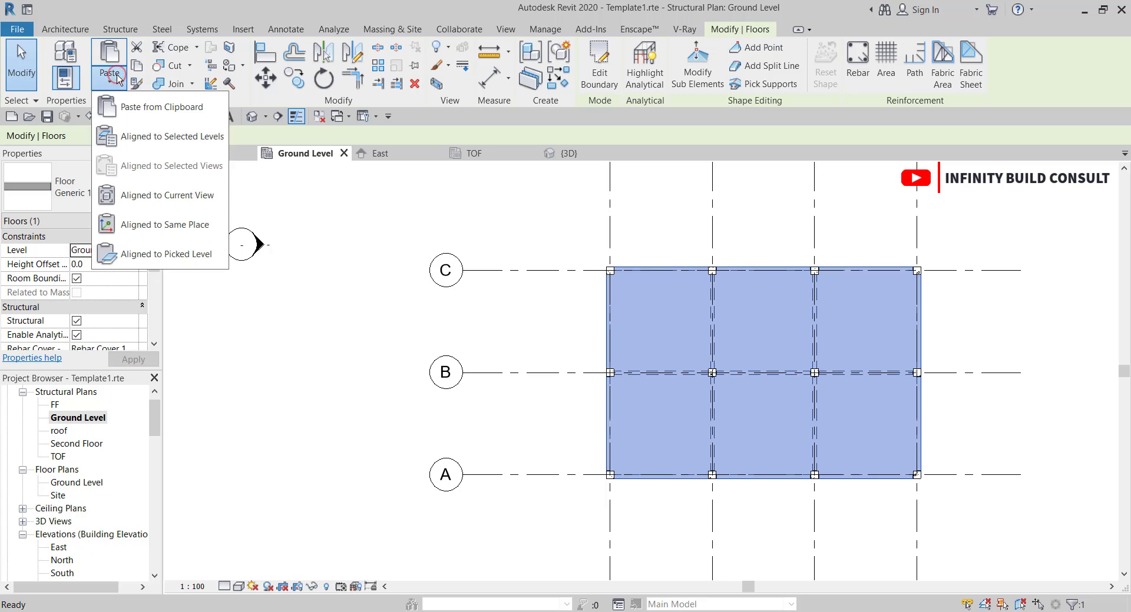
{"action": "left_click", "coordinate": [154, 132]}
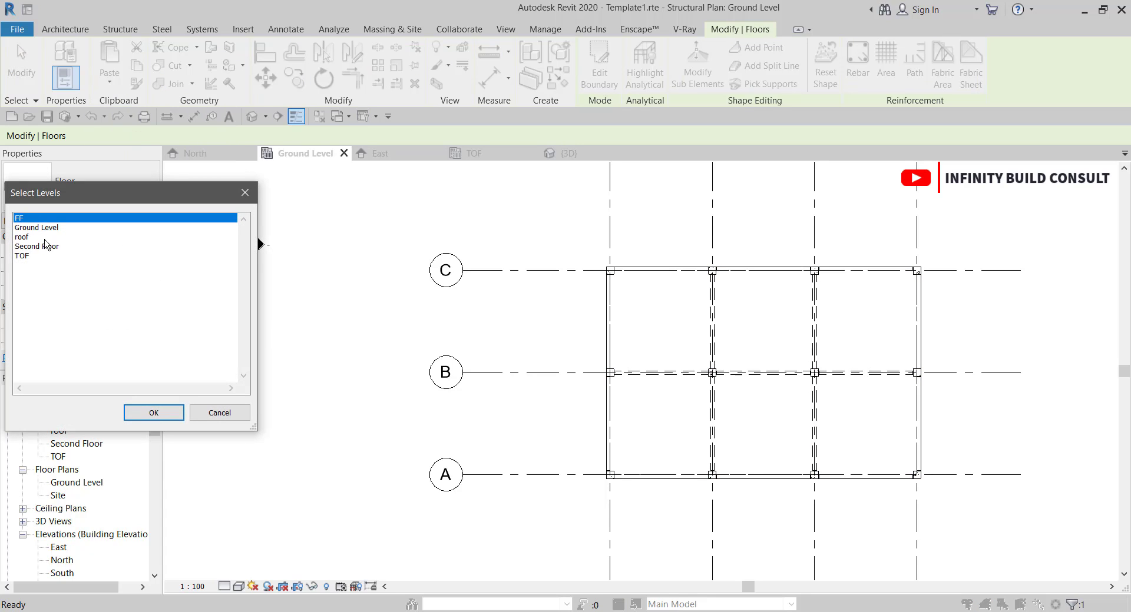
{"action": "left_click", "coordinate": [30, 228]}
{"action": "left_click", "coordinate": [27, 236]}
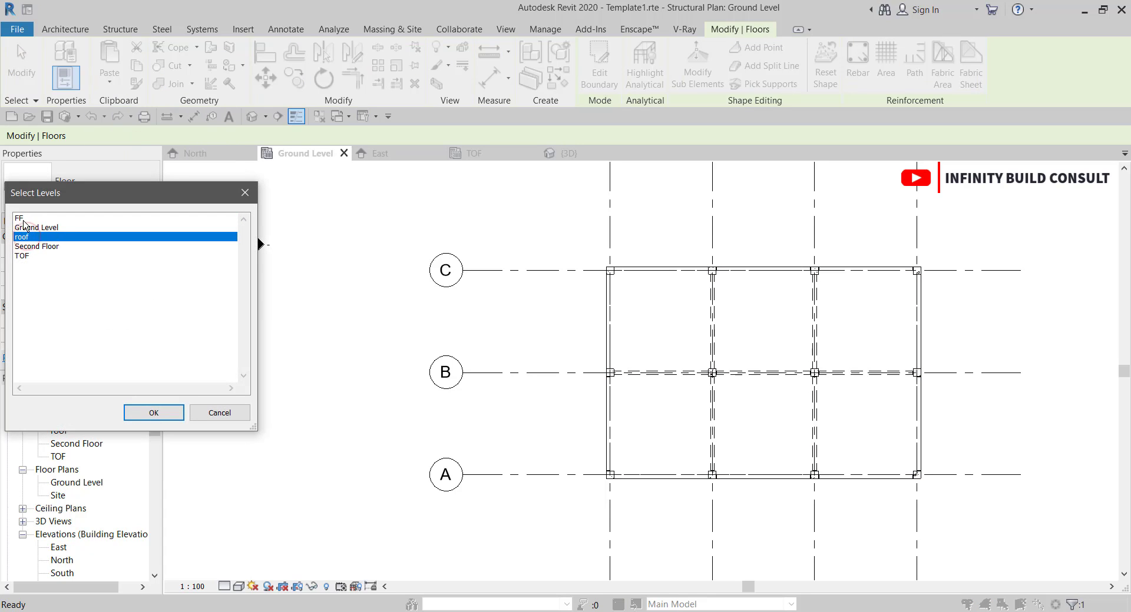
{"action": "left_click", "coordinate": [23, 219]}
{"action": "left_click", "coordinate": [31, 247], "text": "ctrl"}
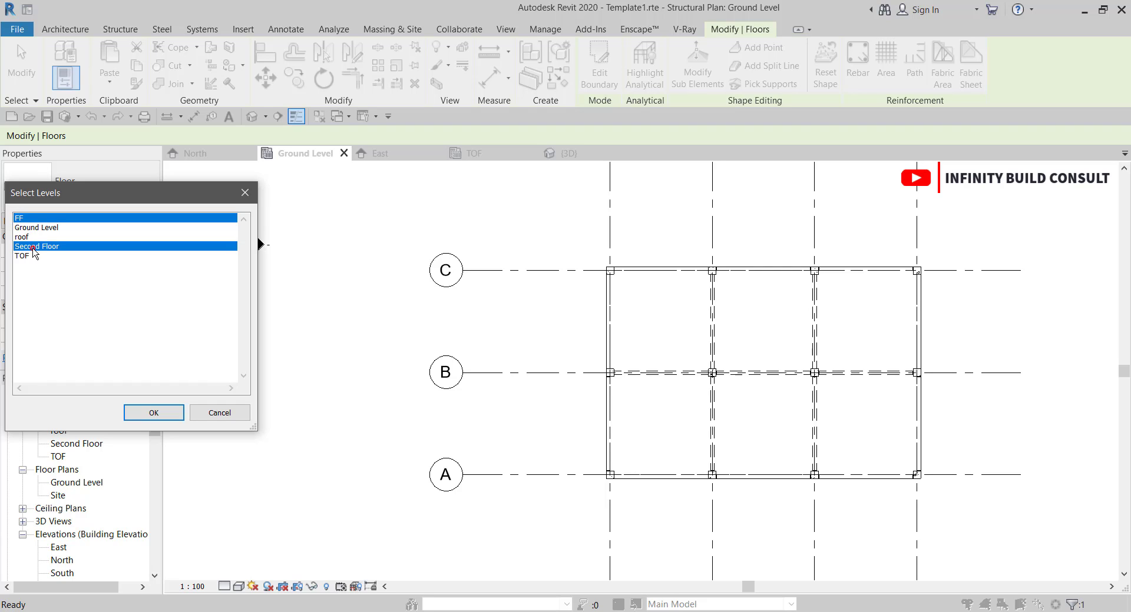
{"action": "left_click", "coordinate": [155, 413]}
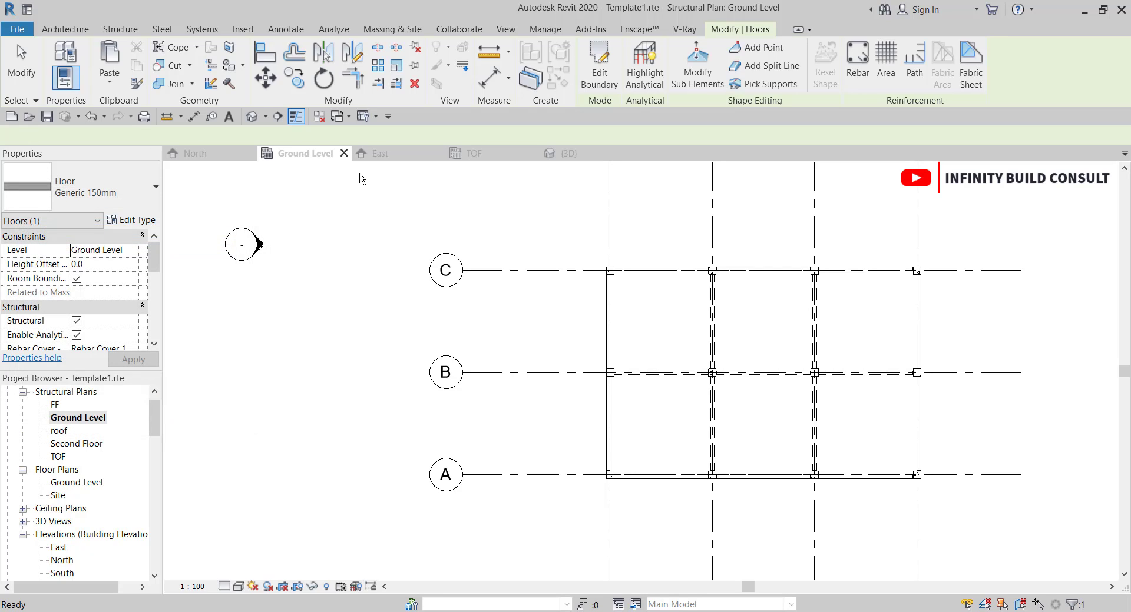
Check the pasted floor slabs from several angles in the 3D view.
{"action": "left_click", "coordinate": [560, 154]}
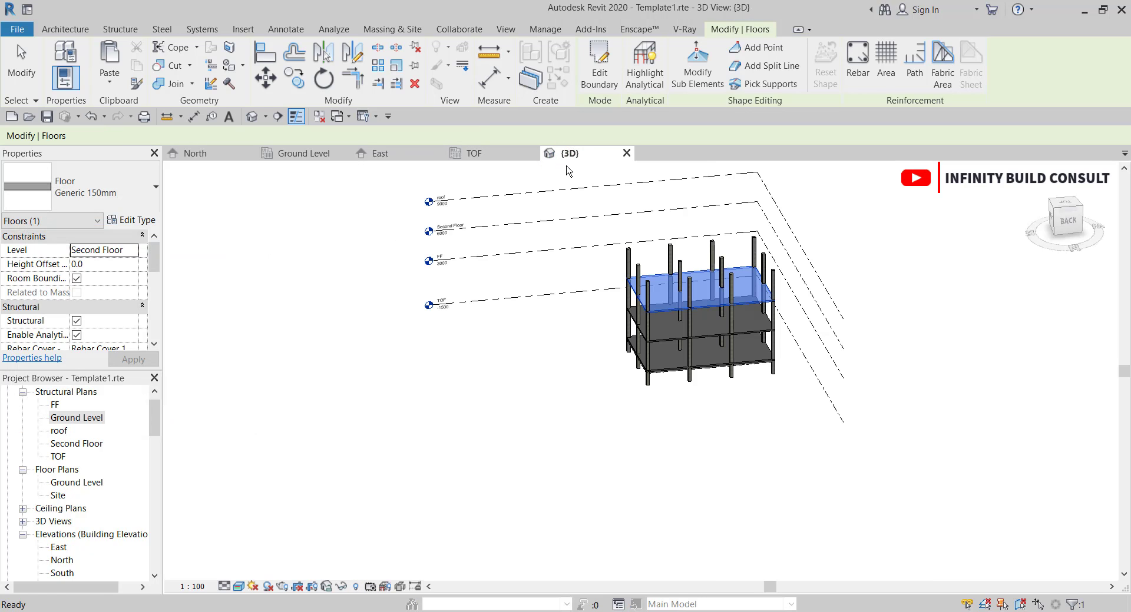
{"action": "middle_click_drag", "start_coordinate": [492, 353], "coordinate": [566, 411], "text": "shift"}
{"action": "middle_click_drag", "start_coordinate": [564, 361], "coordinate": [647, 285], "text": "shift"}
{"action": "scroll", "coordinate": [642, 259], "scroll_direction": "up", "scroll_amount": 2}
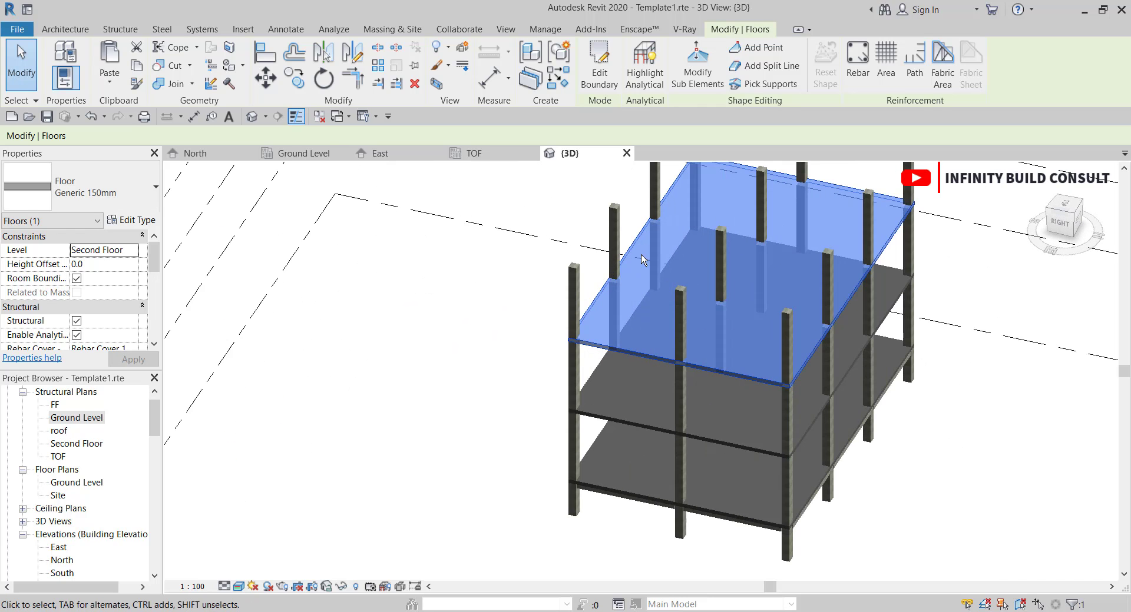
{"action": "scroll", "coordinate": [704, 271], "scroll_direction": "down", "scroll_amount": 2}
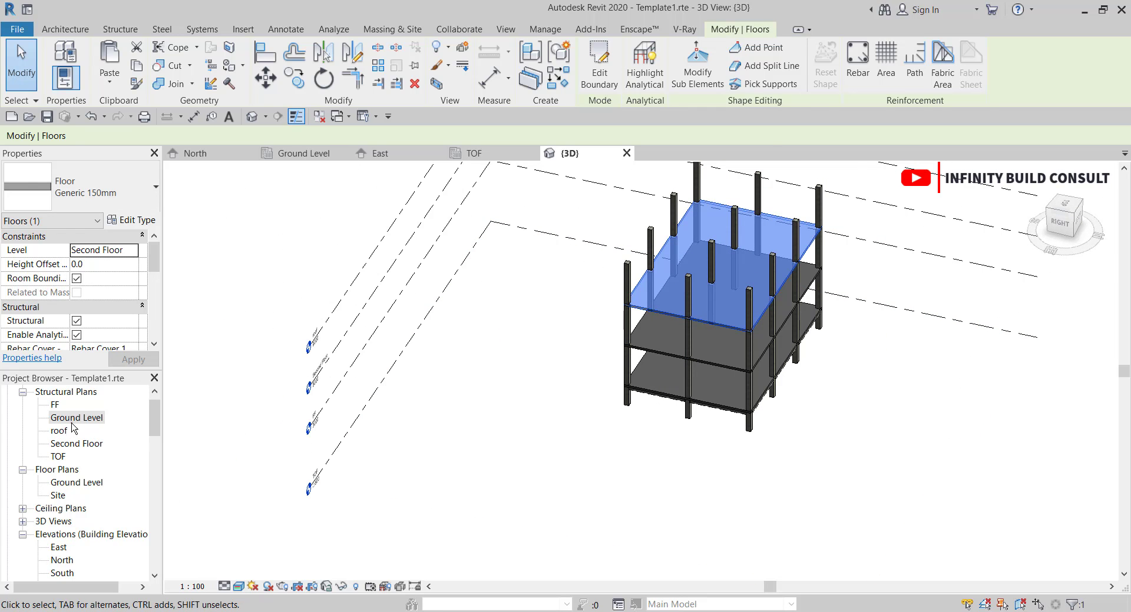
Copy all the 300 x 150mm beams visible in the Ground Level structural plan and paste them aligned to the FF level.
{"action": "double_click", "coordinate": [71, 420]}
{"action": "scroll", "coordinate": [706, 315], "scroll_direction": "up", "scroll_amount": 3}
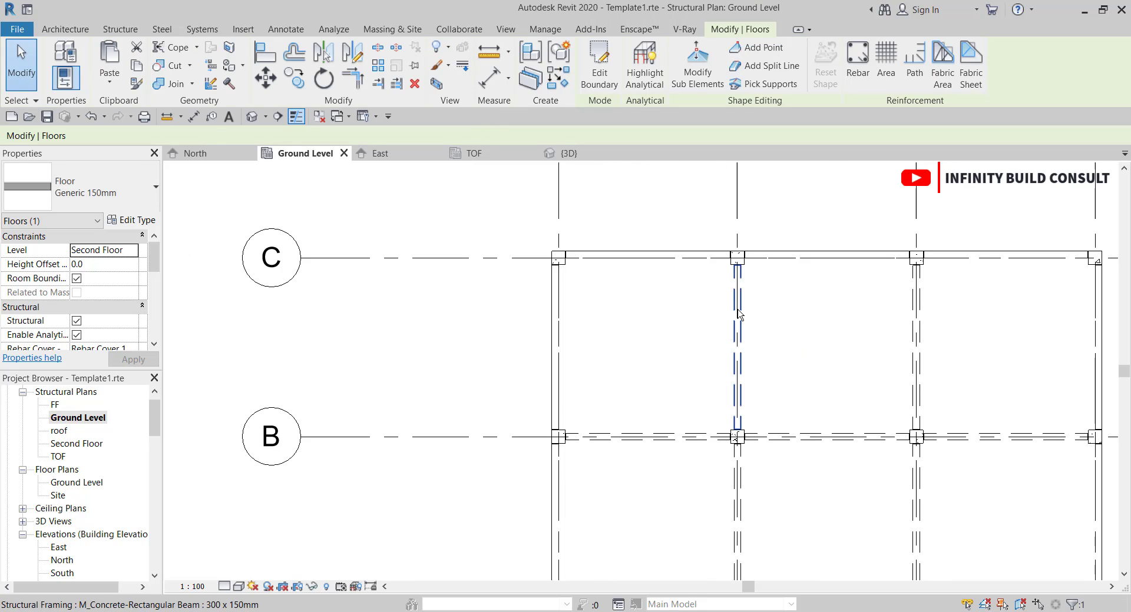
{"action": "left_click", "coordinate": [738, 311]}
{"action": "right_click", "coordinate": [739, 311]}
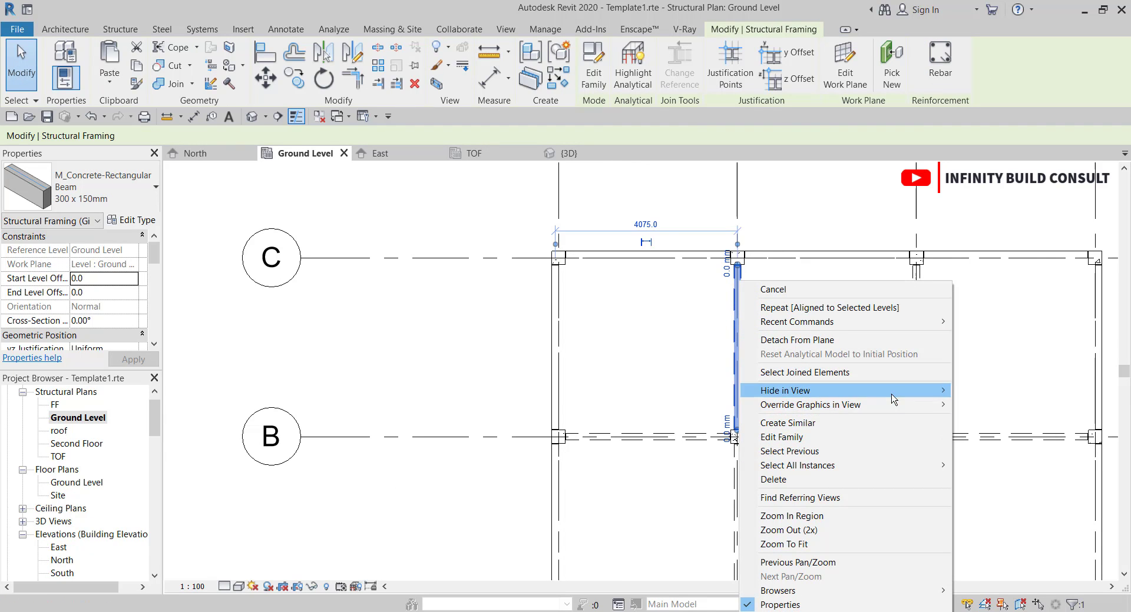
{"action": "mouse_move", "coordinate": [904, 466]}
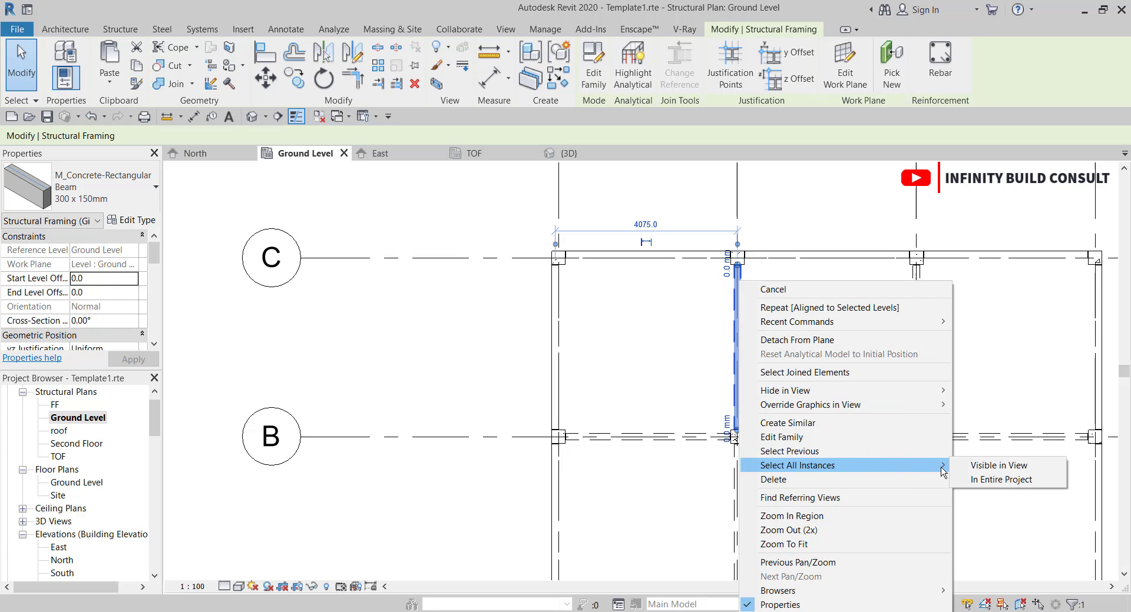
{"action": "left_click", "coordinate": [983, 466]}
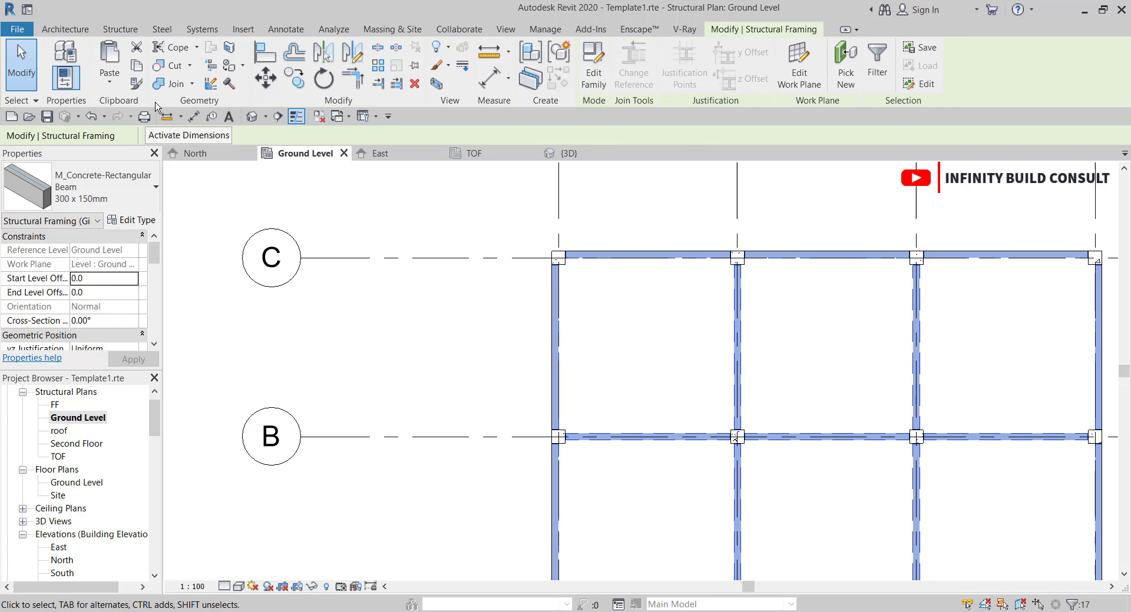
{"action": "left_click", "coordinate": [137, 66]}
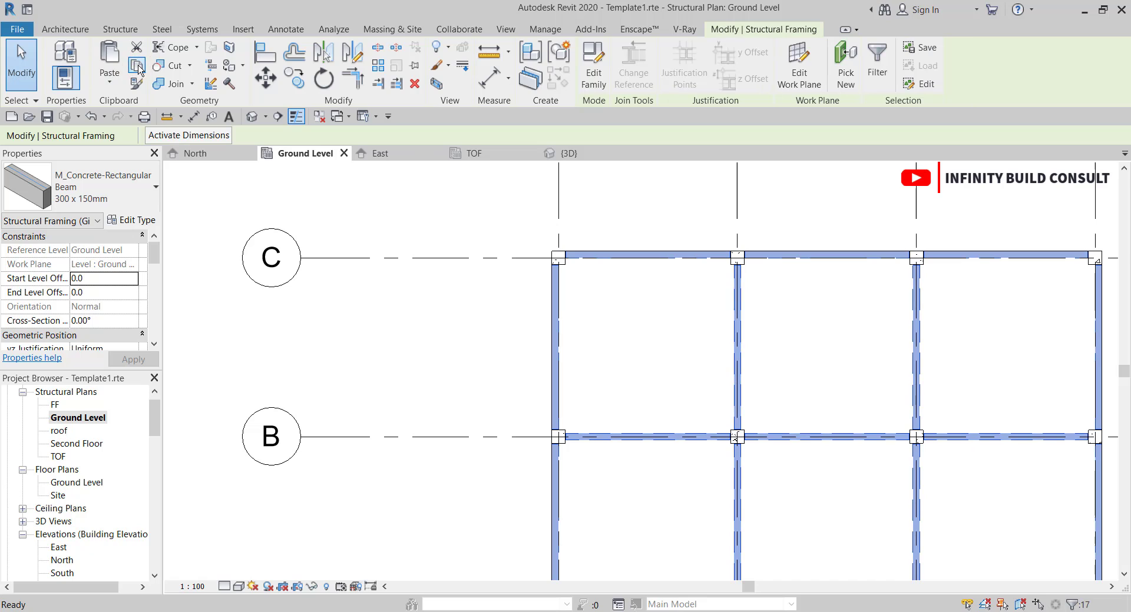
{"action": "left_click", "coordinate": [109, 79]}
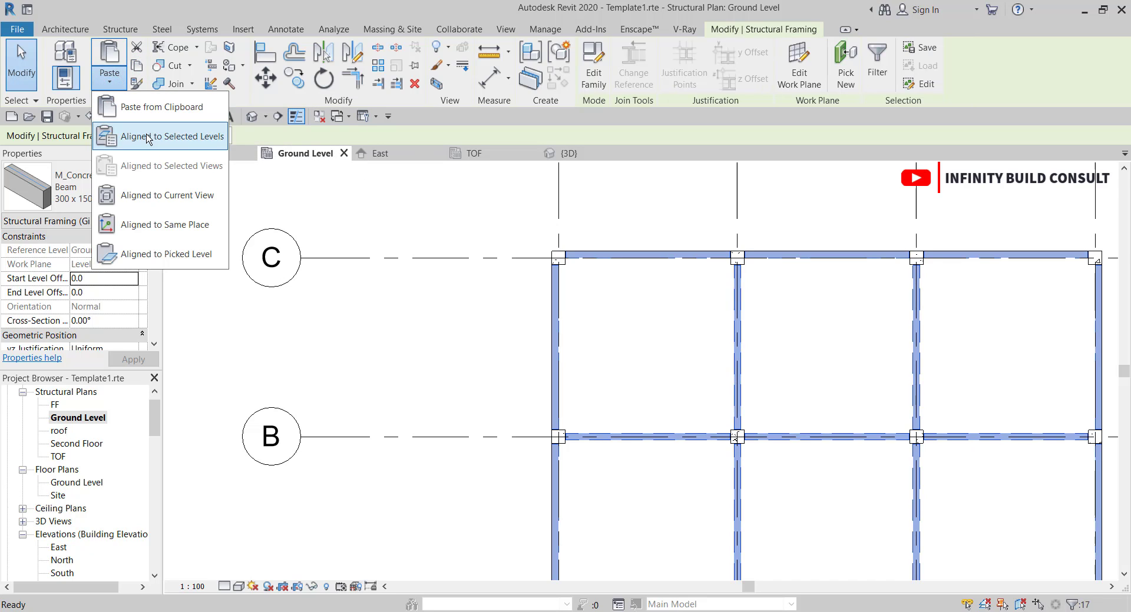
{"action": "left_click", "coordinate": [147, 137]}
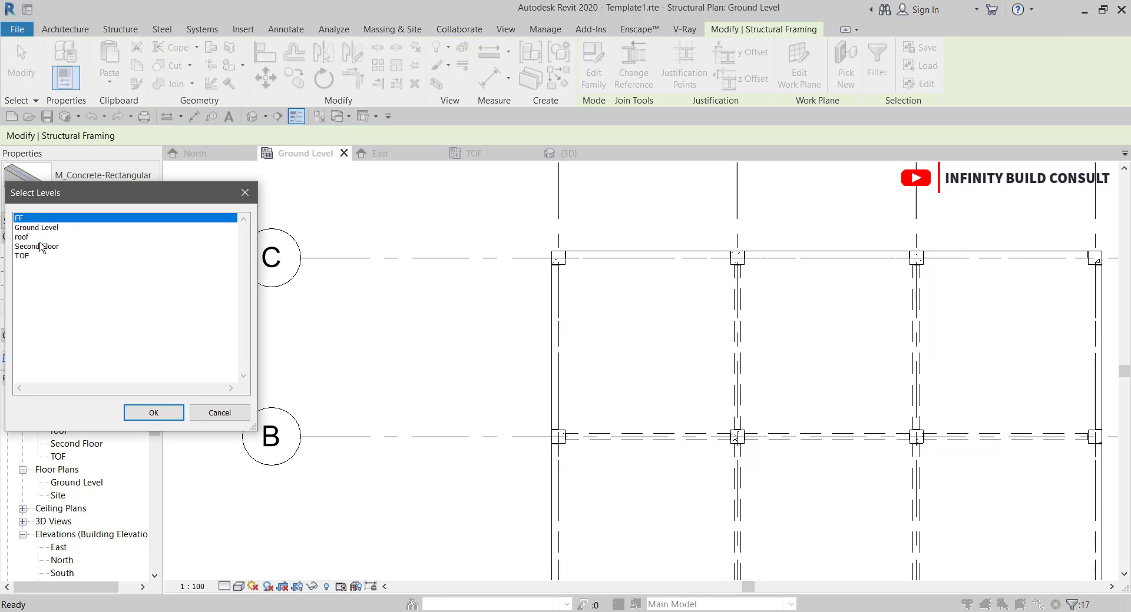
{"action": "left_click", "coordinate": [155, 412]}
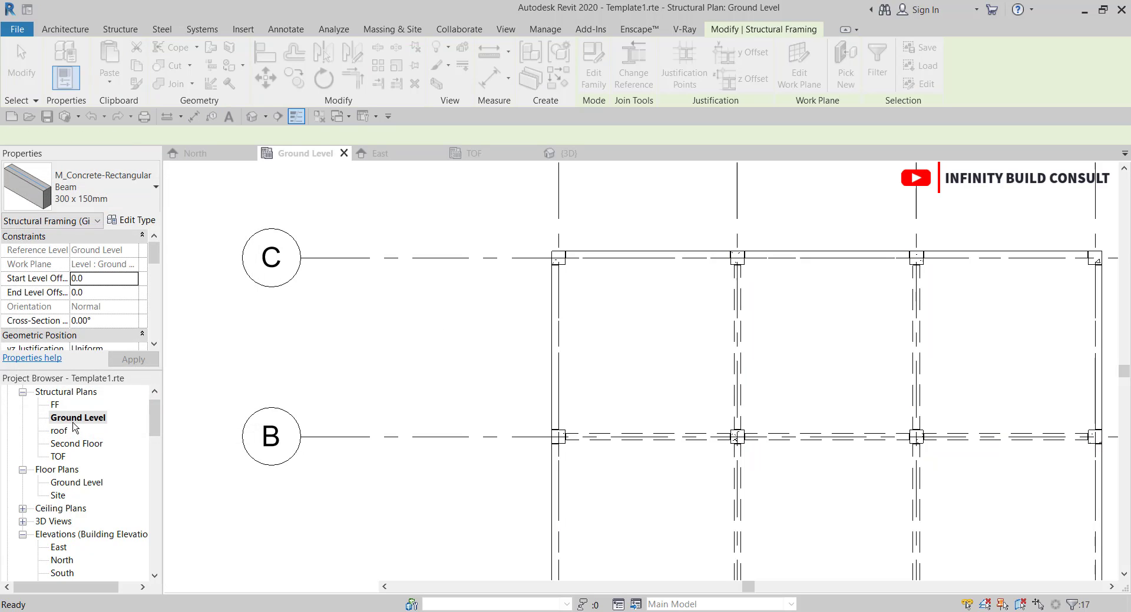
In the FF structural plan, duplicate the type of the grid 1 beam between B and C as 450 x 150mm, with h set to 450.
{"action": "double_click", "coordinate": [55, 405]}
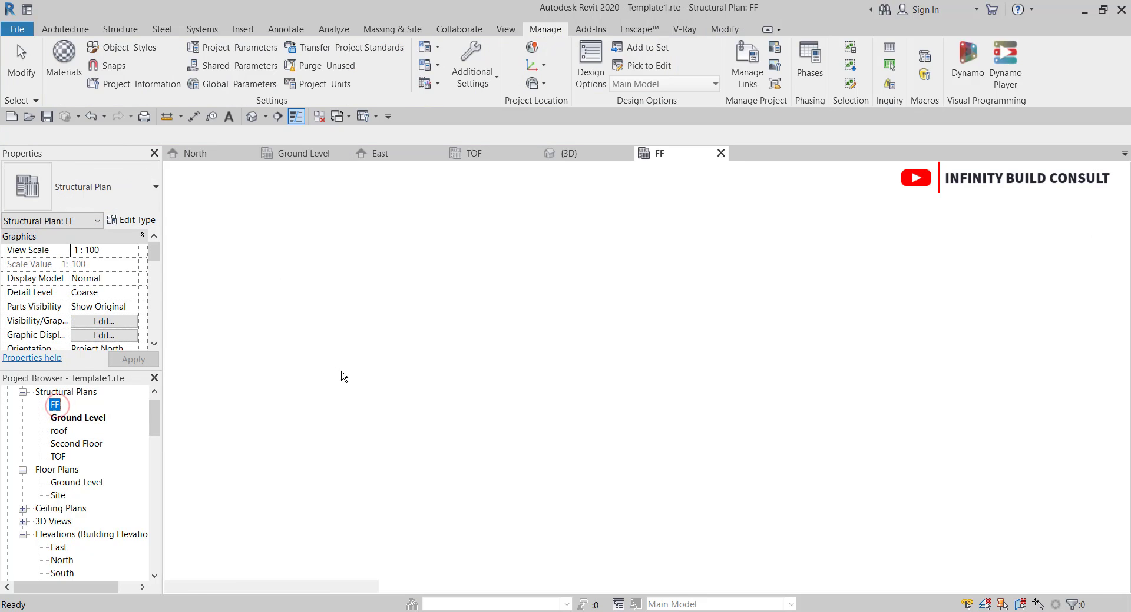
{"action": "scroll", "coordinate": [586, 276], "scroll_direction": "down", "scroll_amount": 2}
{"action": "left_click", "coordinate": [559, 295]}
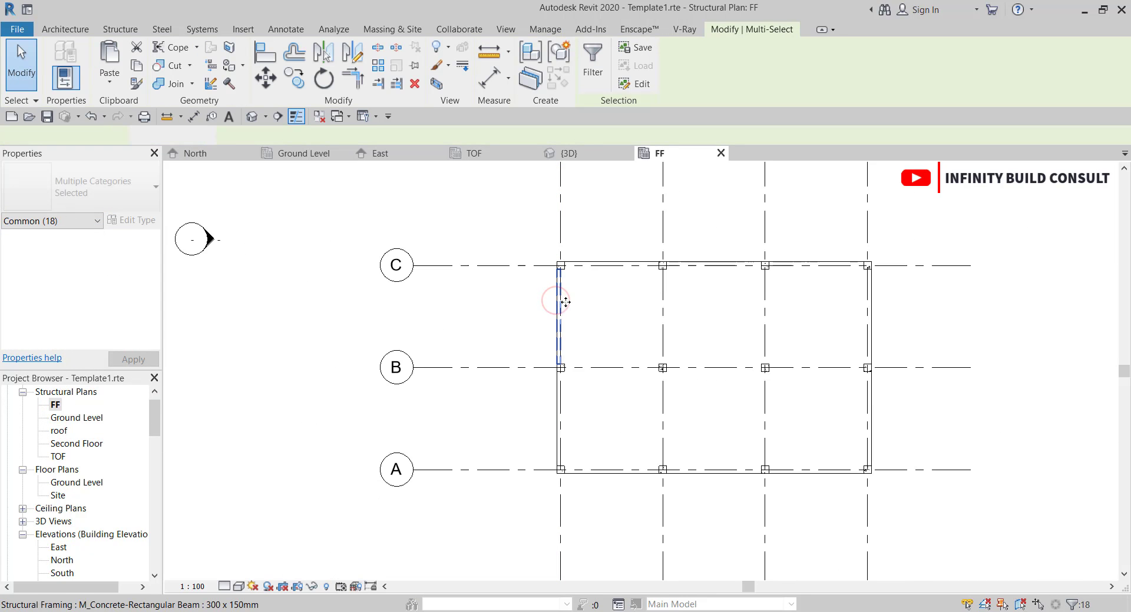
{"action": "right_click", "coordinate": [562, 295]}
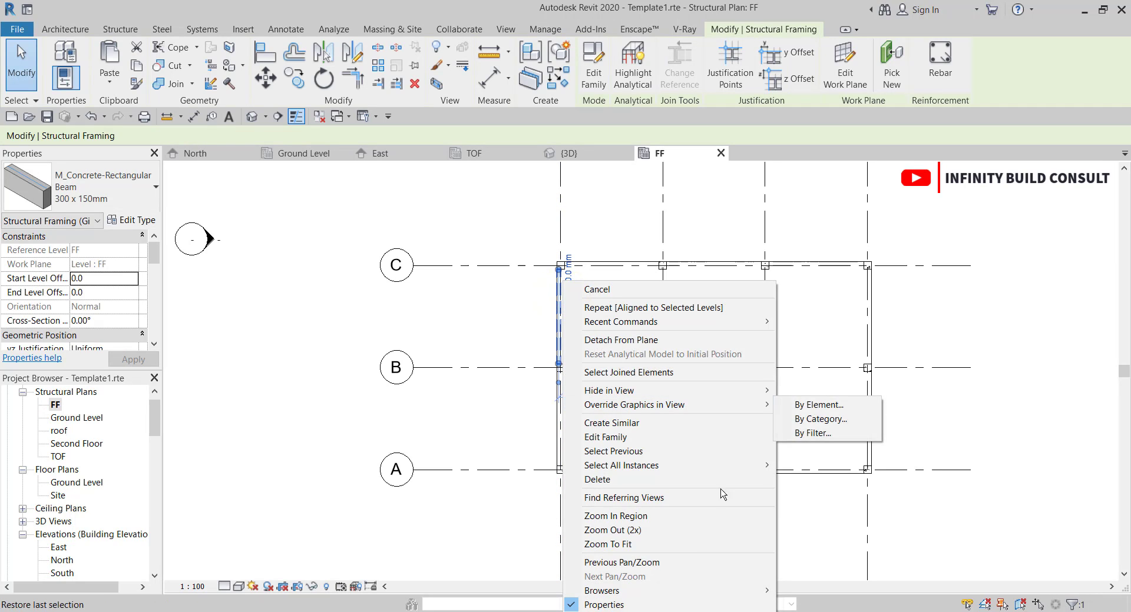
{"action": "left_click", "coordinate": [628, 372]}
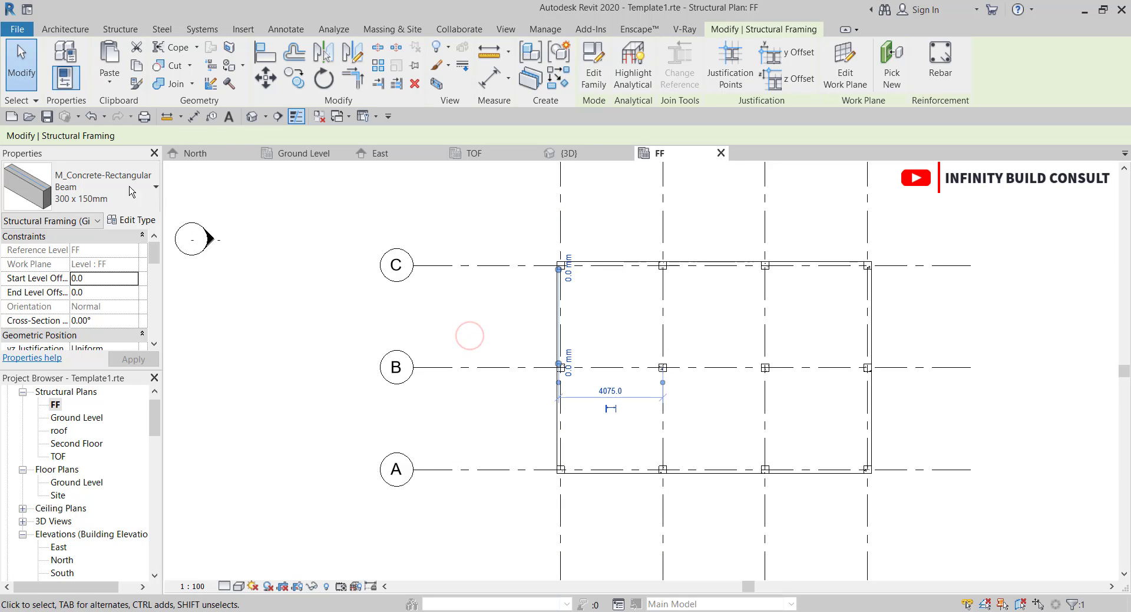
{"action": "left_click", "coordinate": [125, 220]}
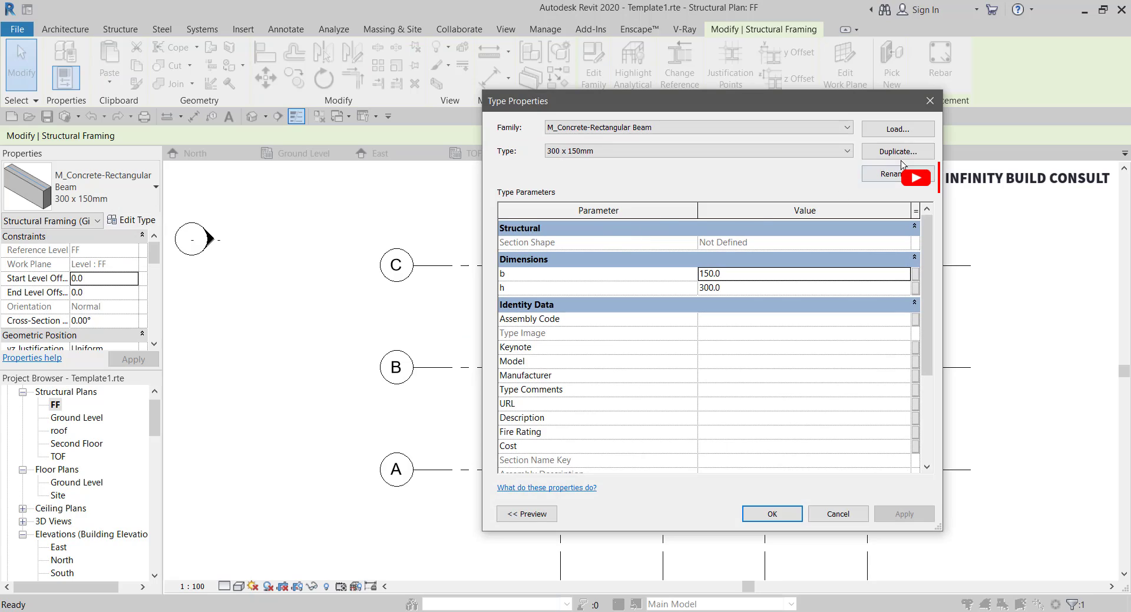
{"action": "left_click", "coordinate": [897, 155]}
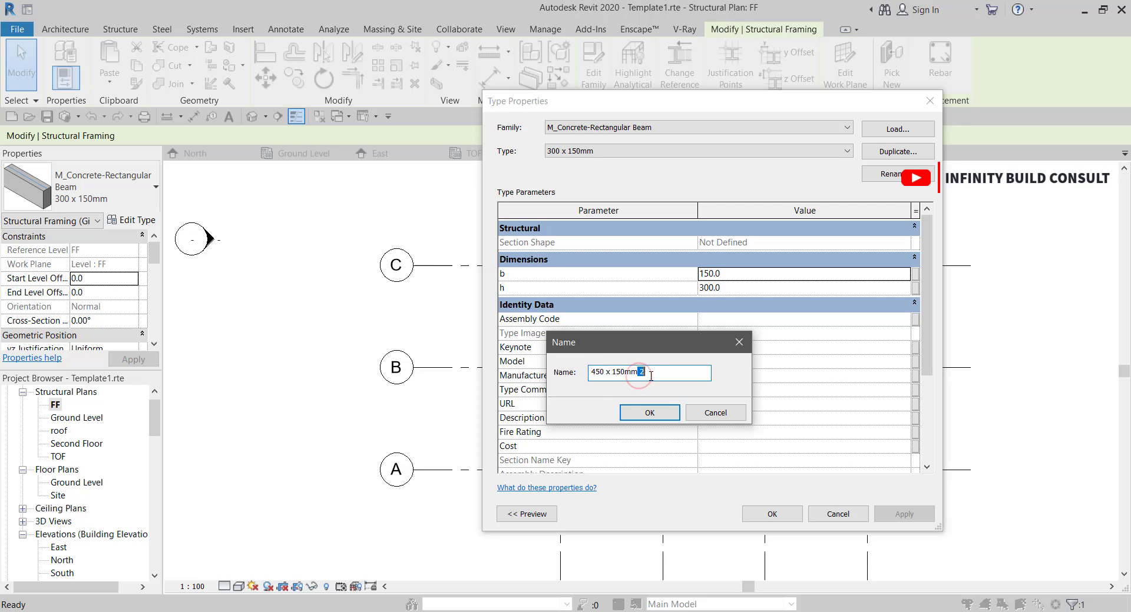
{"action": "left_click", "coordinate": [651, 412]}
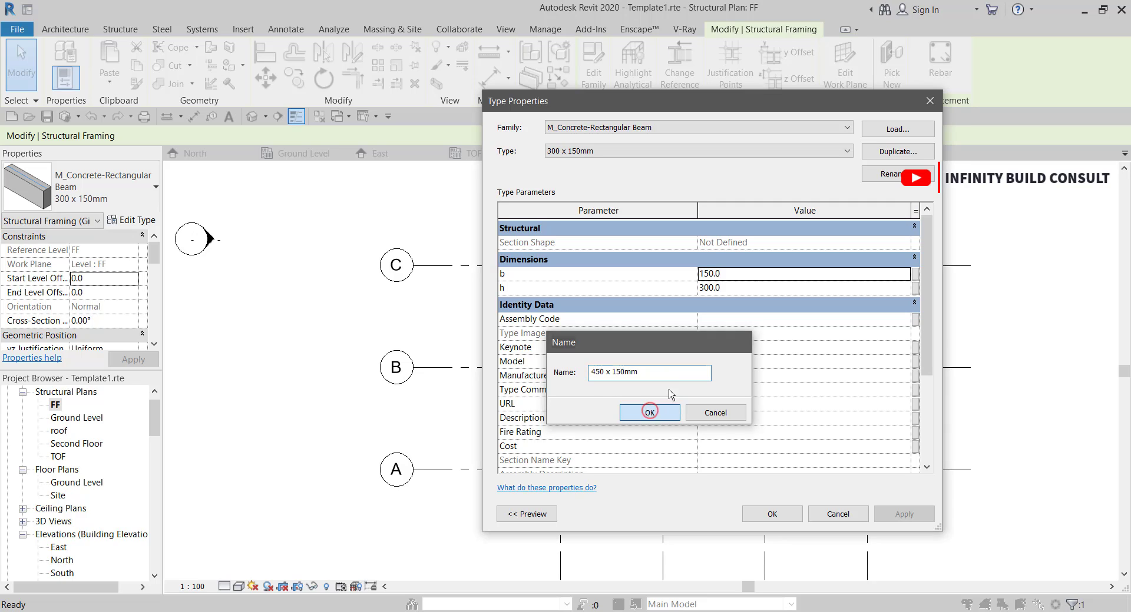
{"action": "left_click", "coordinate": [745, 298]}
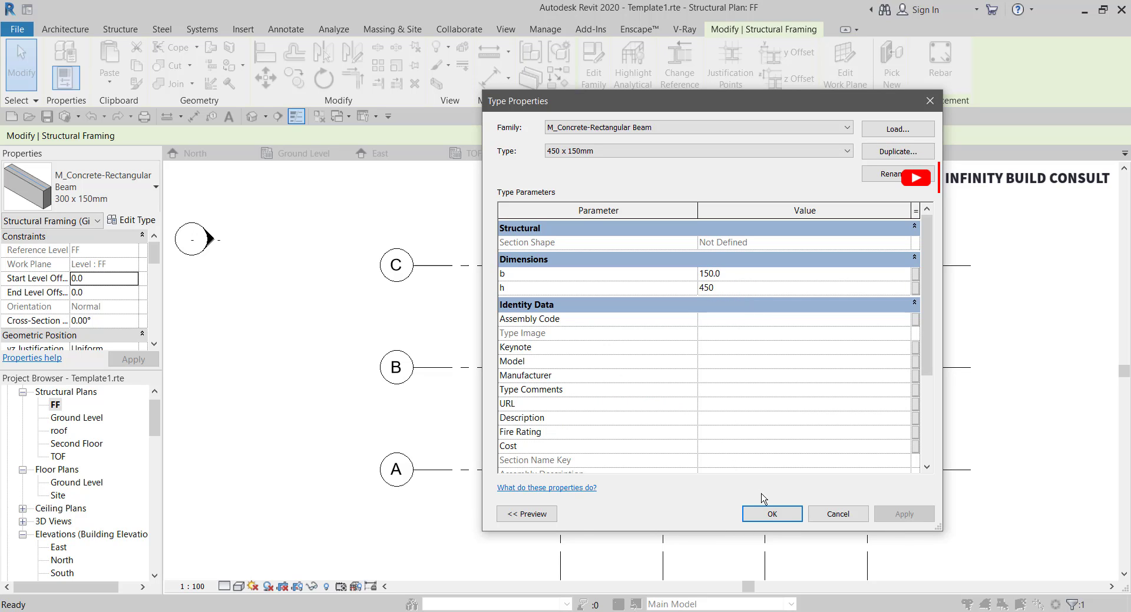
{"action": "left_click", "coordinate": [771, 515]}
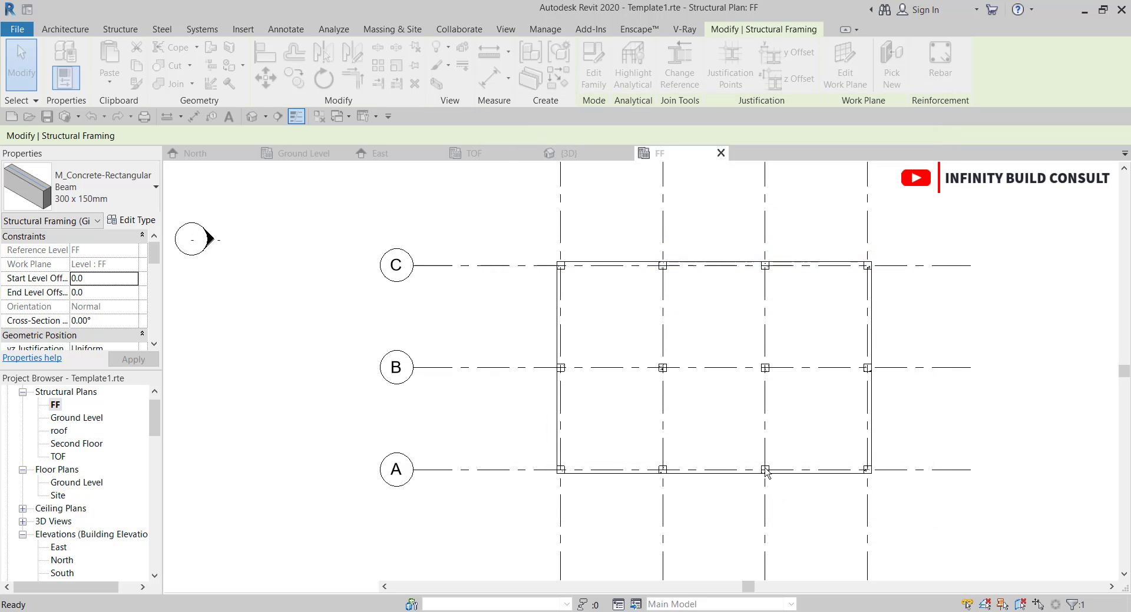
Filter the whole FF plan selection down to Structural Framing (Girder) and change those beams to the 450 x 150mm type.
{"action": "right_click", "coordinate": [555, 283]}
{"action": "left_click", "coordinate": [476, 338]}
{"action": "scroll", "coordinate": [498, 259], "scroll_direction": "down", "scroll_amount": 3}
{"action": "left_click", "coordinate": [498, 231]}
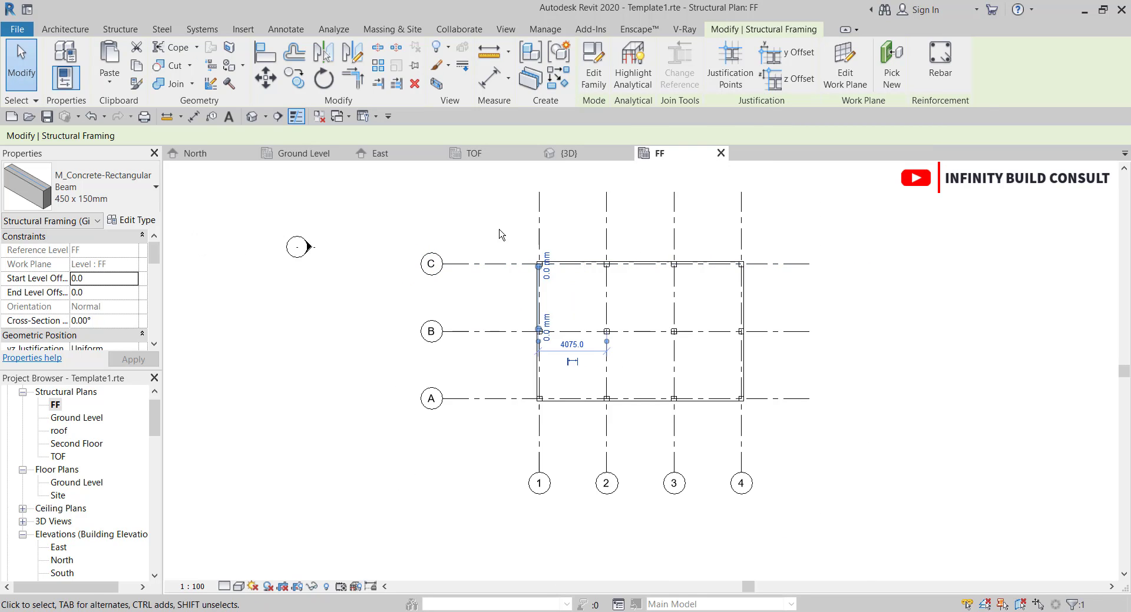
{"action": "left_click_drag", "start_coordinate": [487, 215], "coordinate": [802, 437]}
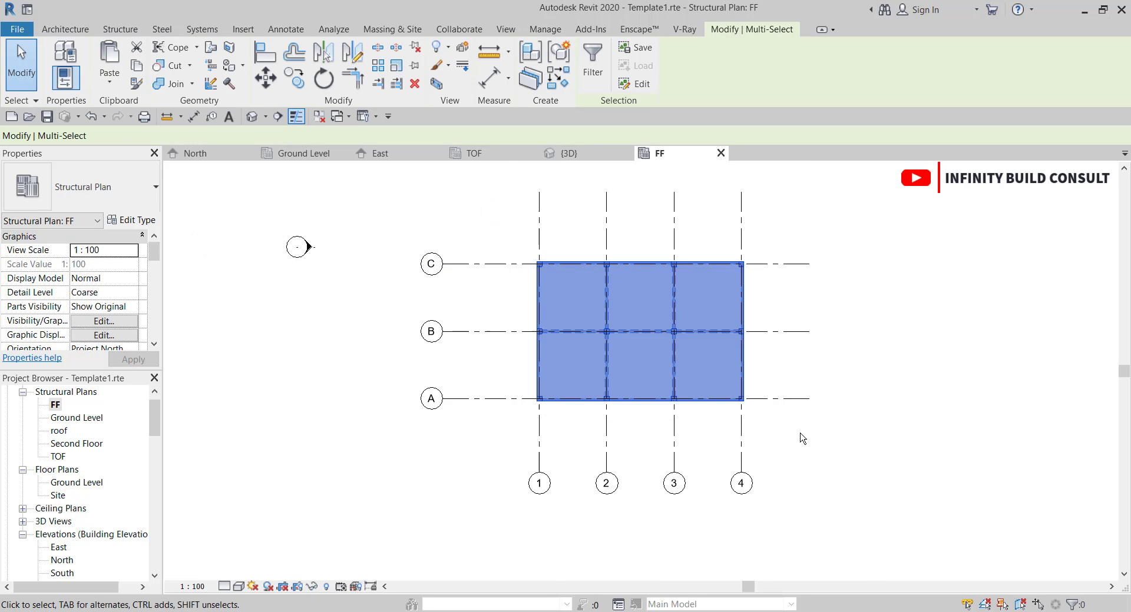
{"action": "left_click", "coordinate": [593, 64]}
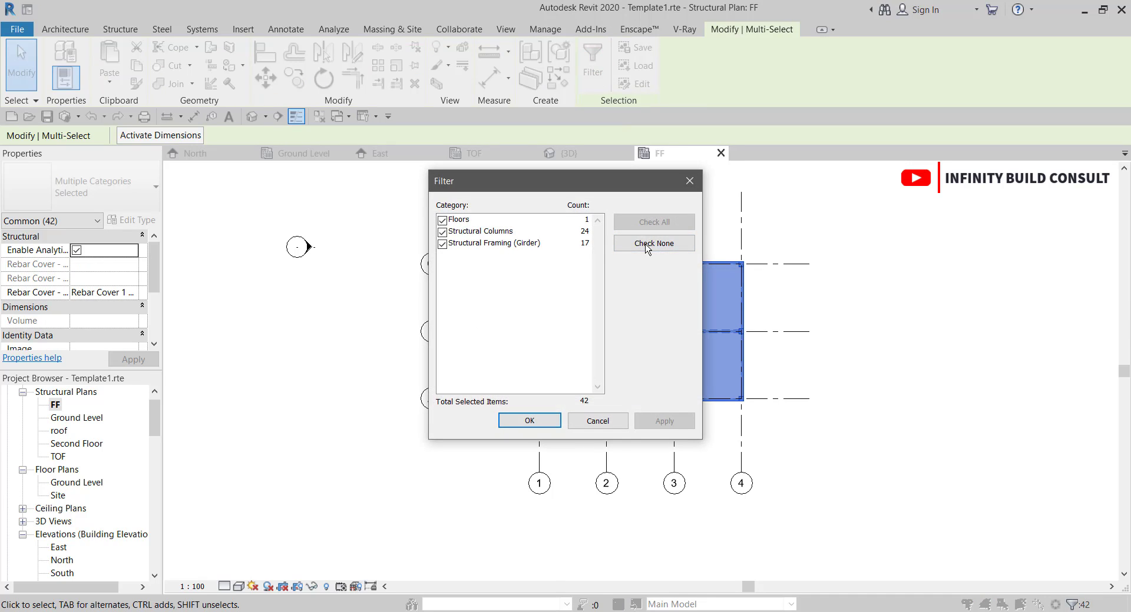
{"action": "left_click", "coordinate": [653, 245]}
{"action": "left_click", "coordinate": [442, 244]}
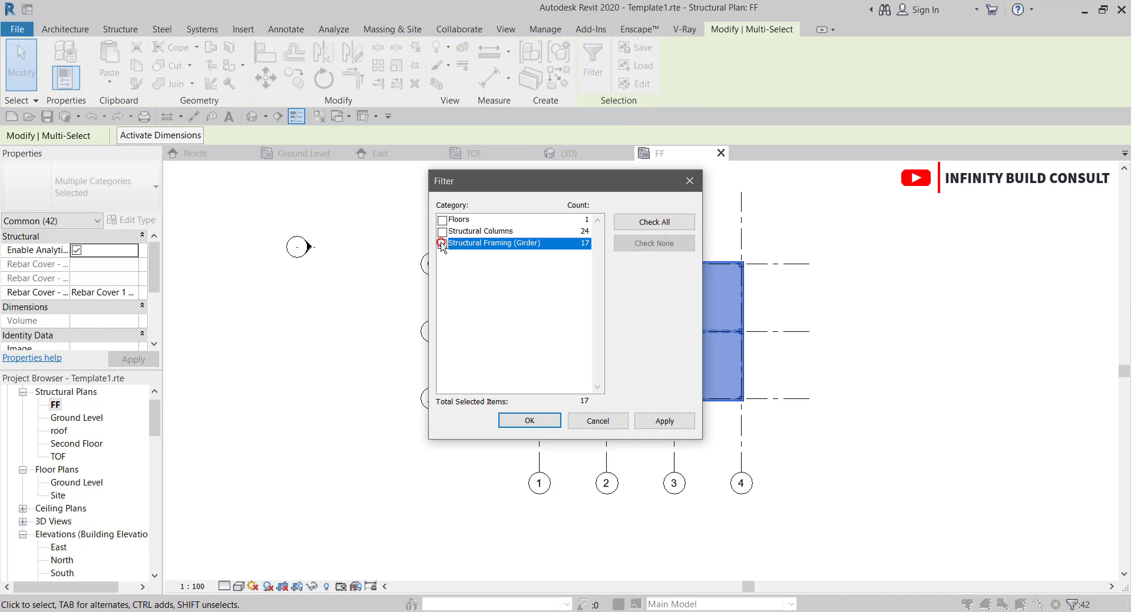
{"action": "left_click", "coordinate": [530, 420]}
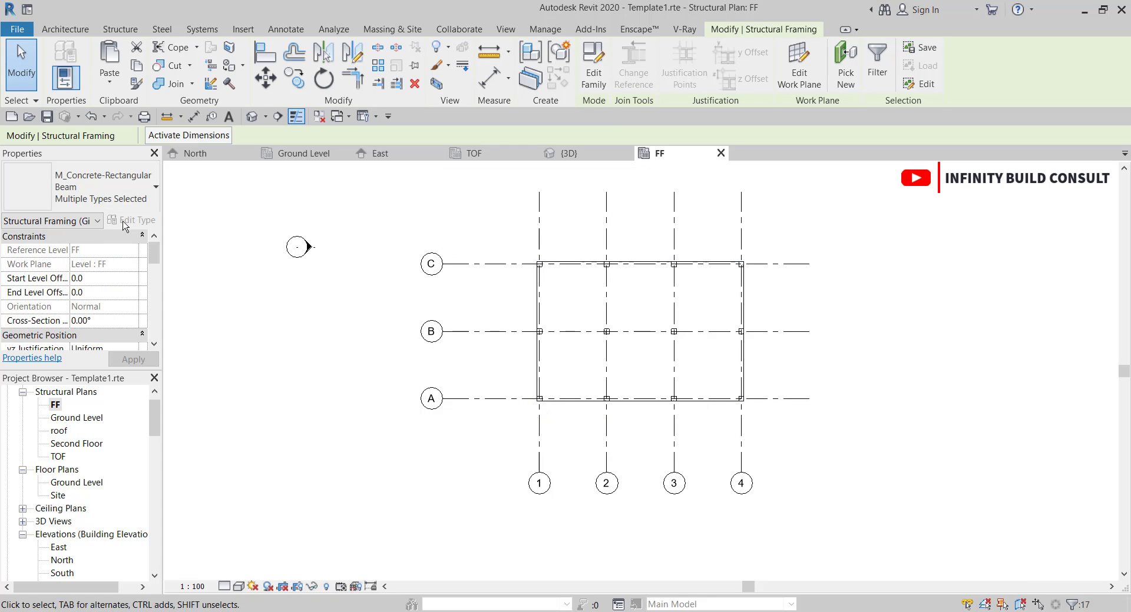
{"action": "left_click", "coordinate": [104, 189]}
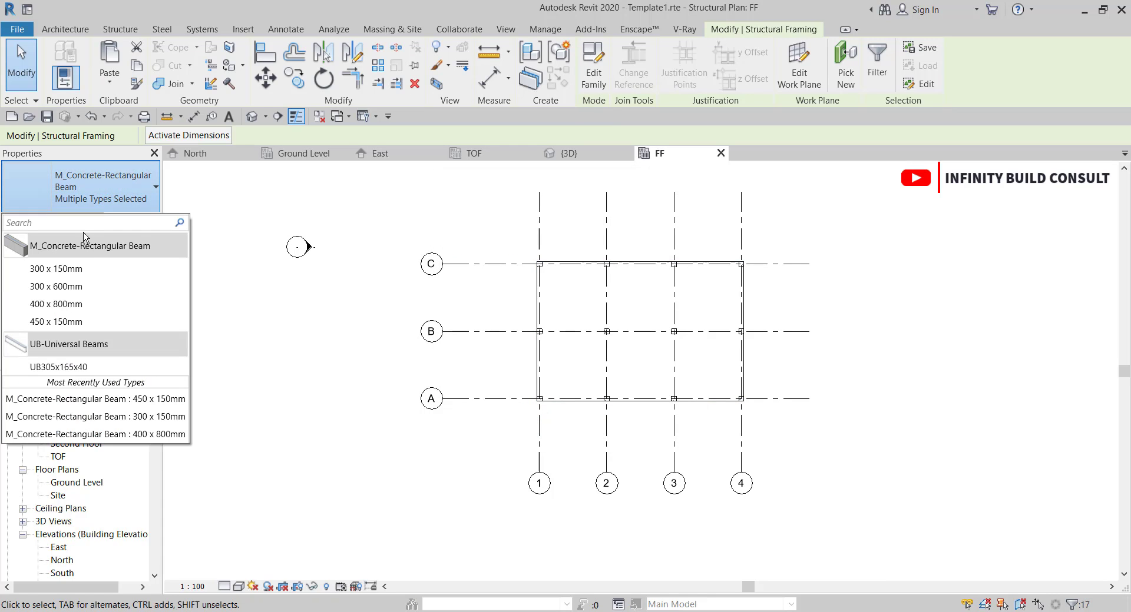
{"action": "left_click", "coordinate": [78, 322]}
{"action": "scroll", "coordinate": [519, 247], "scroll_direction": "up", "scroll_amount": 2}
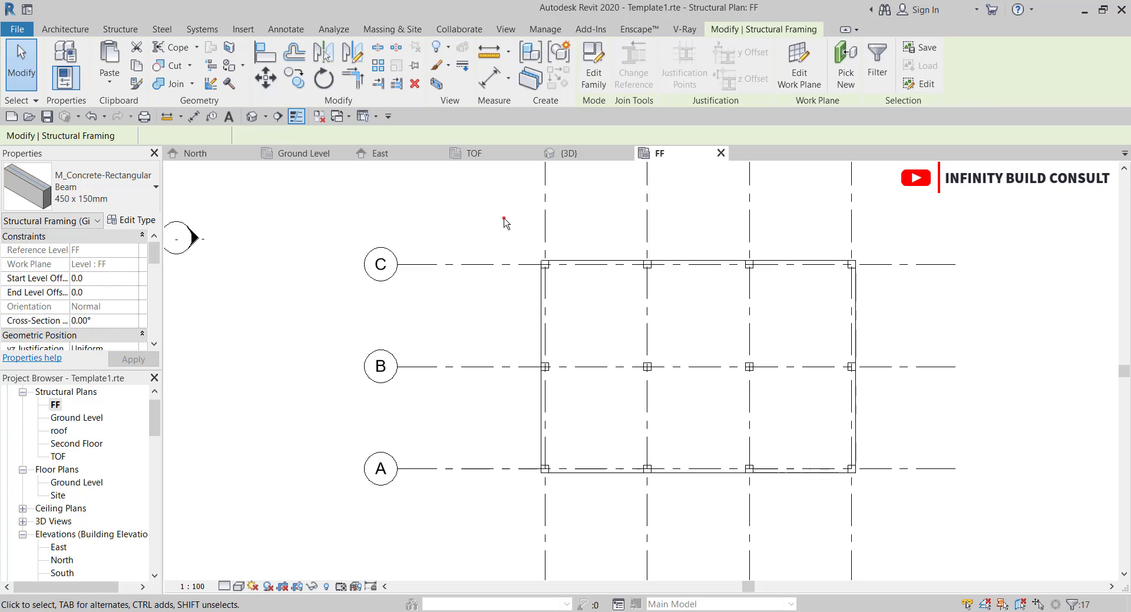
{"action": "left_click", "coordinate": [504, 219]}
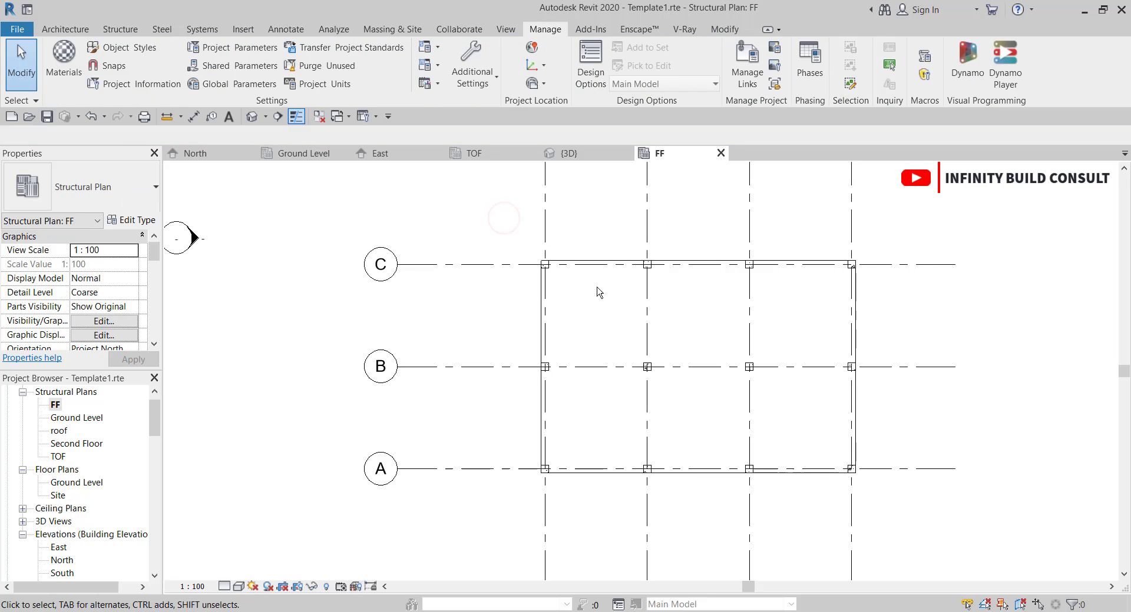
Override the Floors category's surface transparency to 100 in the FF plan's visibility/graphic settings.
{"action": "left_click", "coordinate": [96, 322]}
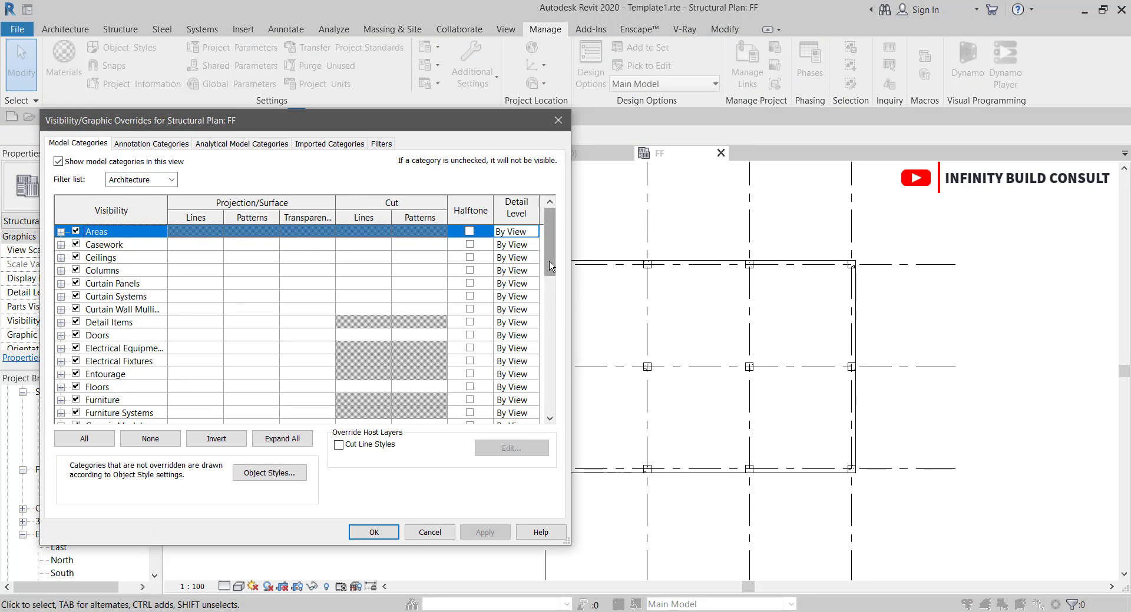
{"action": "scroll", "coordinate": [180, 356], "scroll_direction": "down", "scroll_amount": 1}
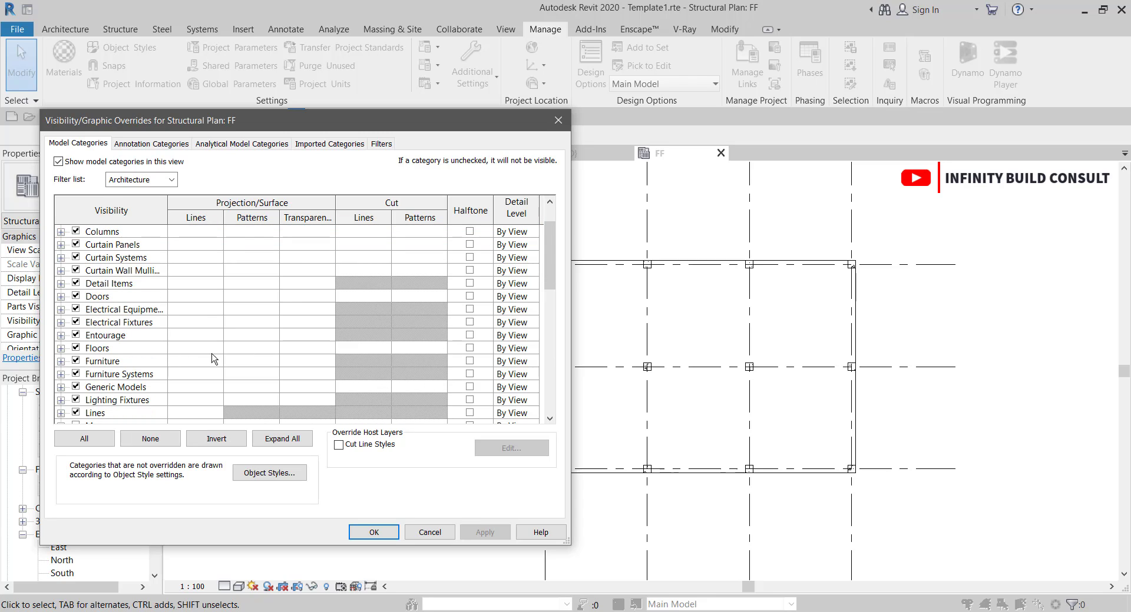
{"action": "left_click", "coordinate": [293, 348]}
{"action": "left_click", "coordinate": [298, 348]}
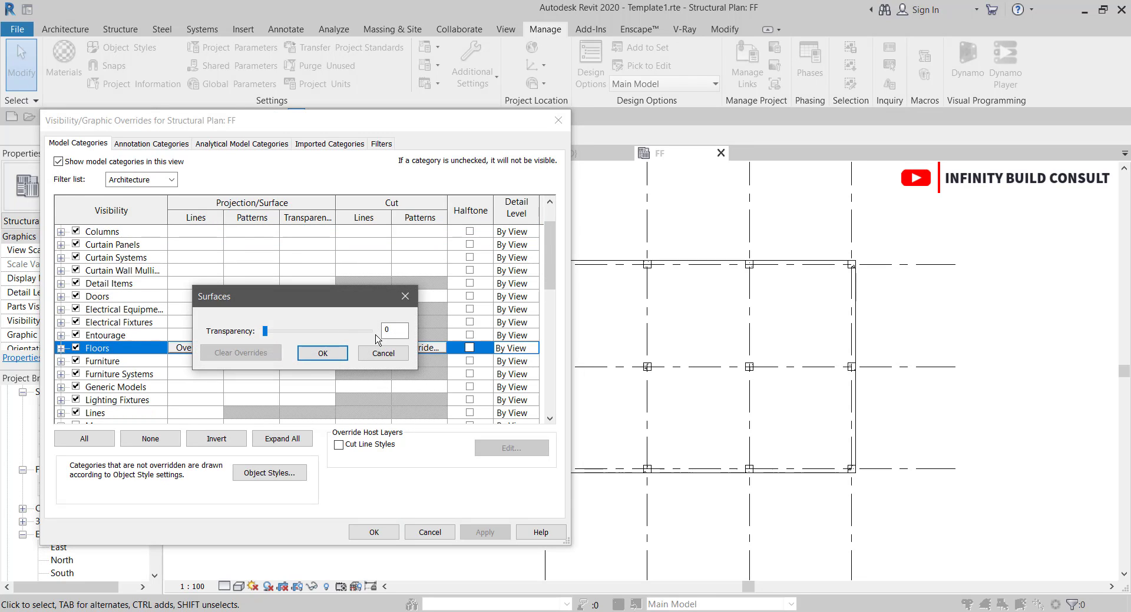
{"action": "left_click", "coordinate": [356, 335]}
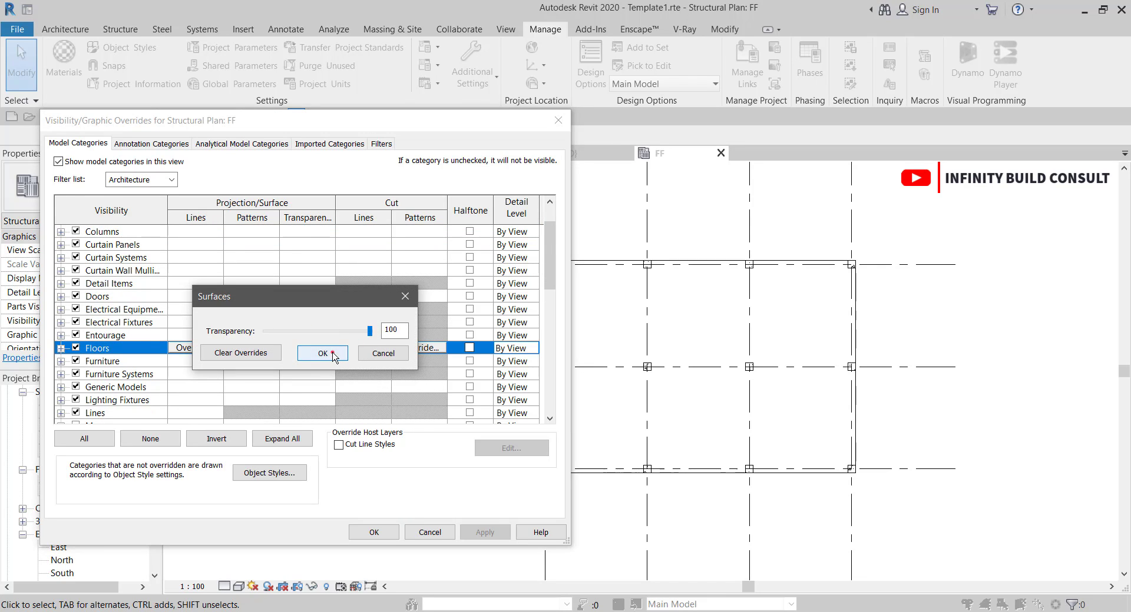
{"action": "left_click", "coordinate": [333, 354]}
{"action": "left_click", "coordinate": [391, 536]}
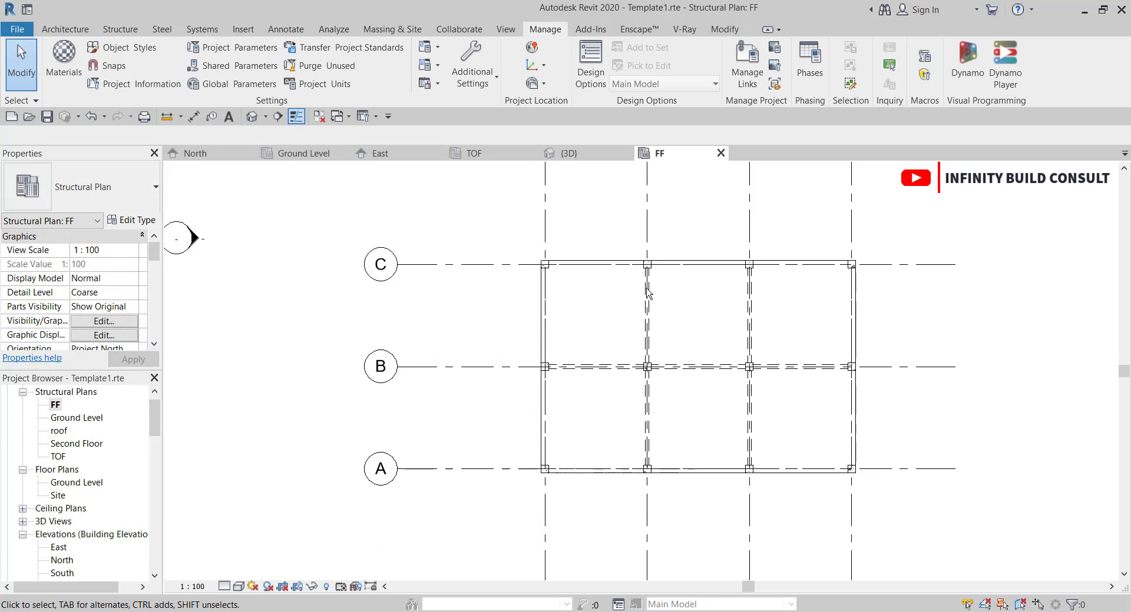
Copy all the 450 x 150mm beams visible in the FF plan and paste them aligned to the roof and Second Floor levels.
{"action": "scroll", "coordinate": [505, 315], "scroll_direction": "down", "scroll_amount": 2}
{"action": "left_click", "coordinate": [511, 310]}
{"action": "left_click", "coordinate": [450, 313]}
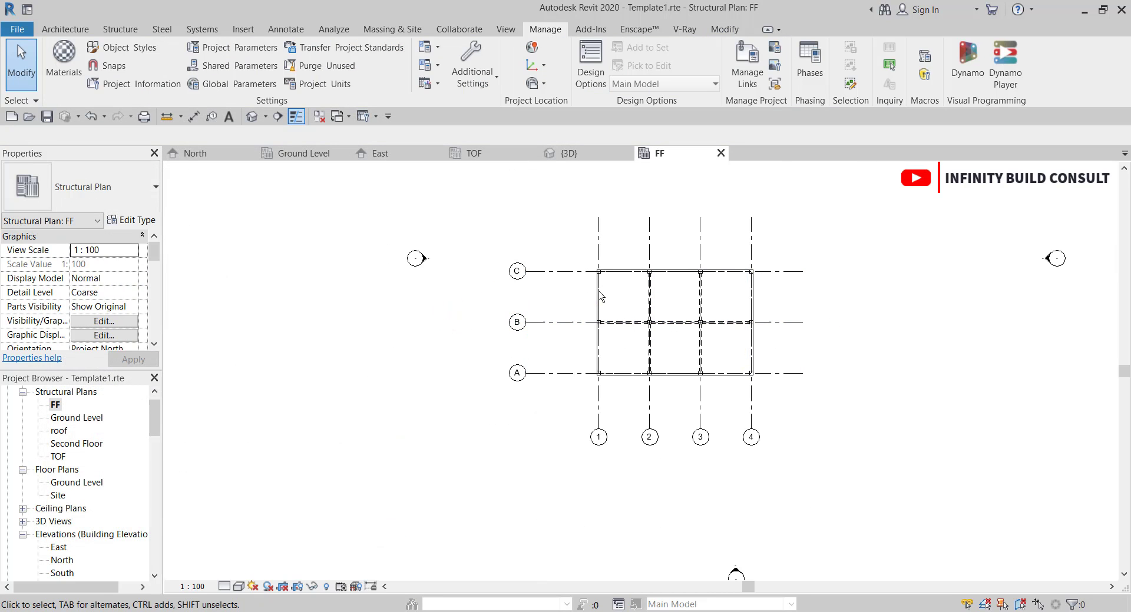
{"action": "scroll", "coordinate": [599, 298], "scroll_direction": "up", "scroll_amount": 2}
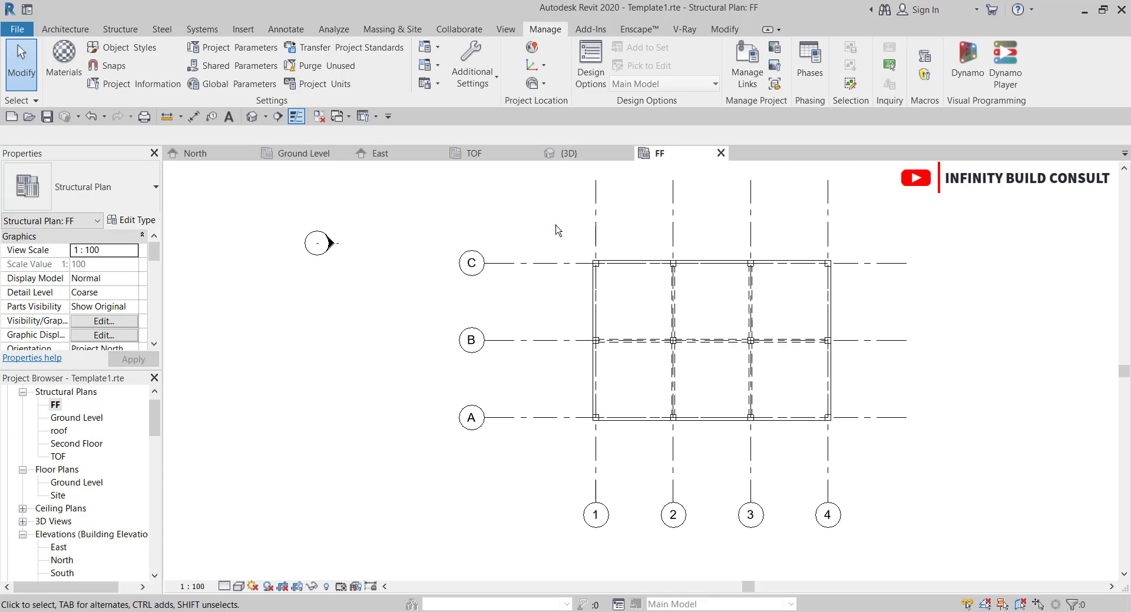
{"action": "left_click", "coordinate": [596, 289]}
{"action": "right_click", "coordinate": [596, 292]}
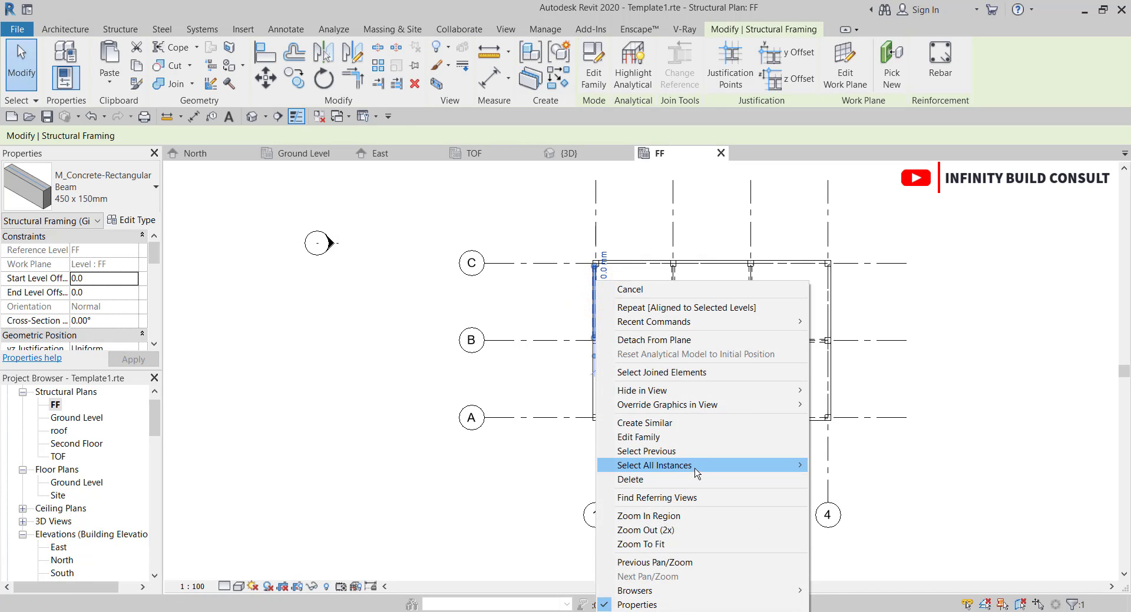
{"action": "mouse_move", "coordinate": [695, 467]}
{"action": "left_click", "coordinate": [842, 467]}
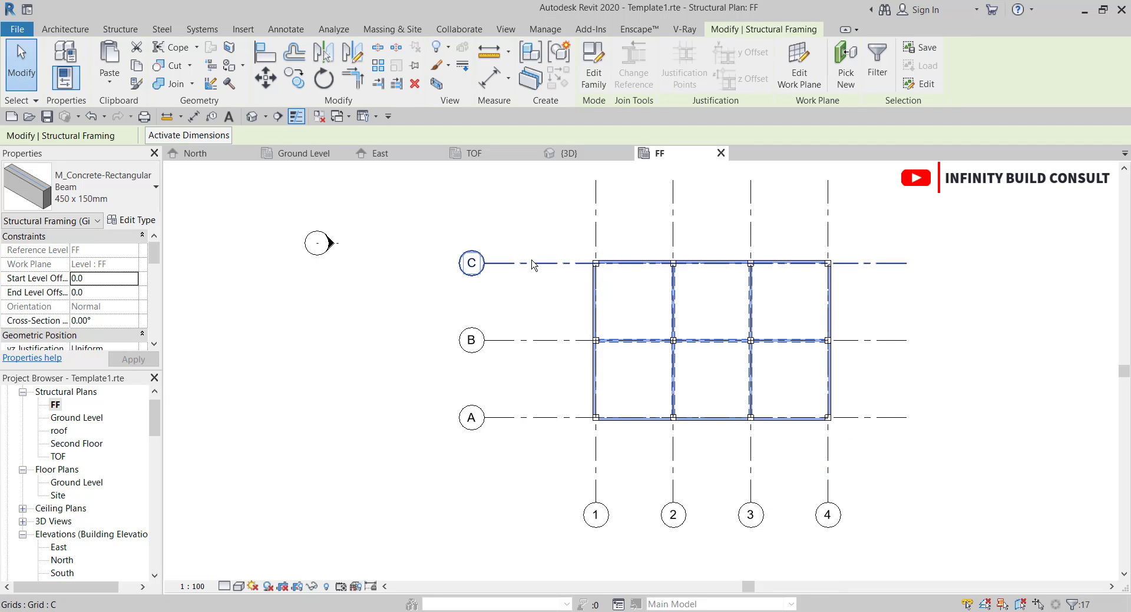
{"action": "left_click", "coordinate": [135, 64]}
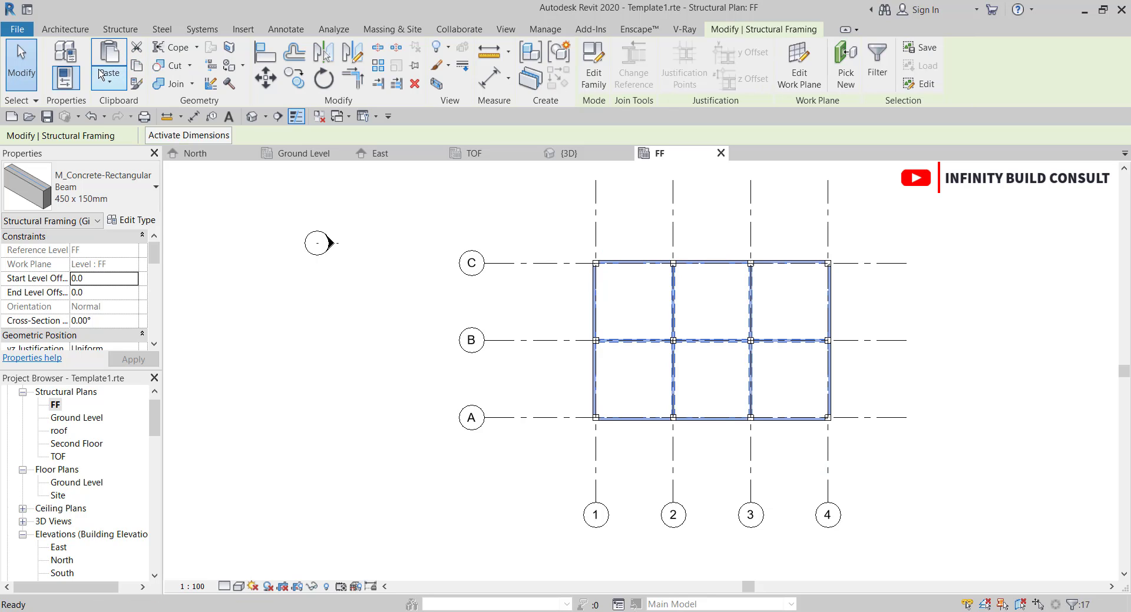
{"action": "left_click", "coordinate": [109, 76]}
{"action": "left_click", "coordinate": [131, 139]}
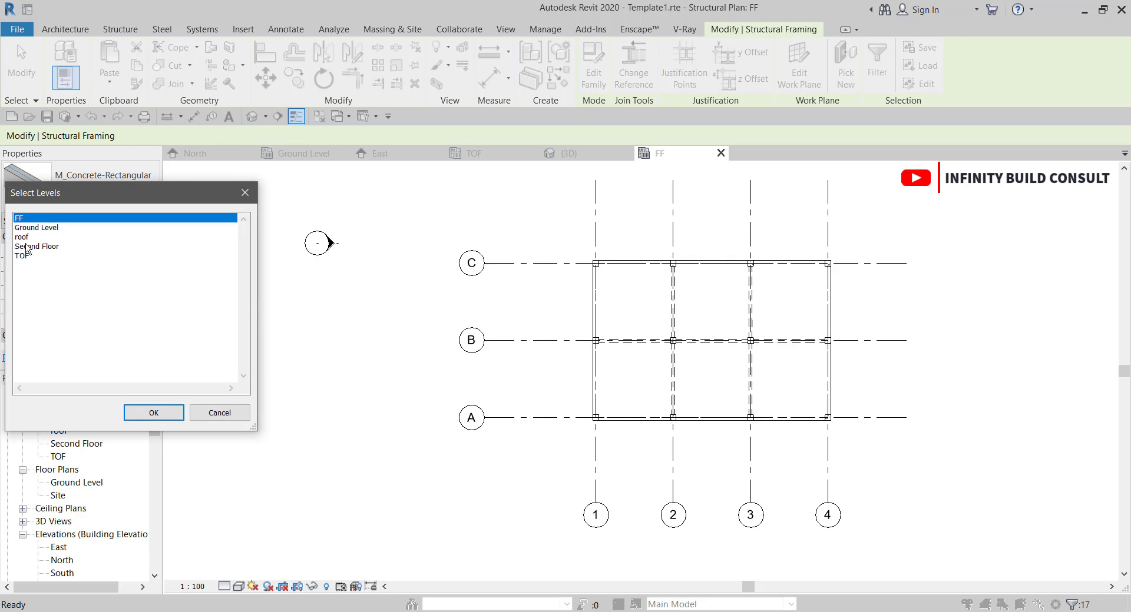
{"action": "left_click", "coordinate": [25, 247]}
{"action": "left_click", "coordinate": [24, 237], "text": "ctrl"}
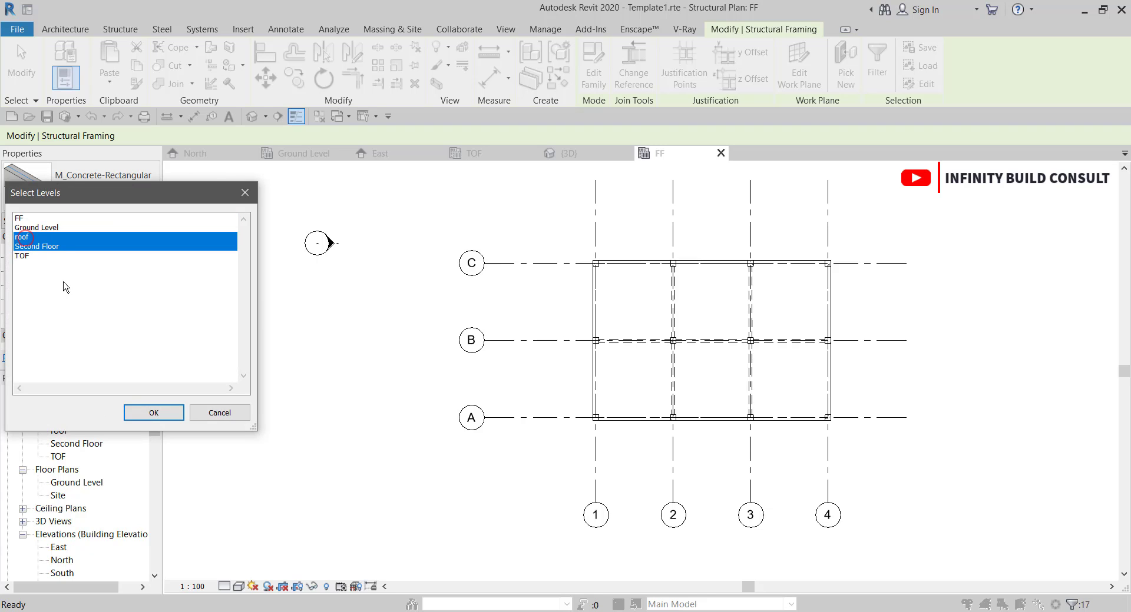
{"action": "left_click", "coordinate": [154, 412]}
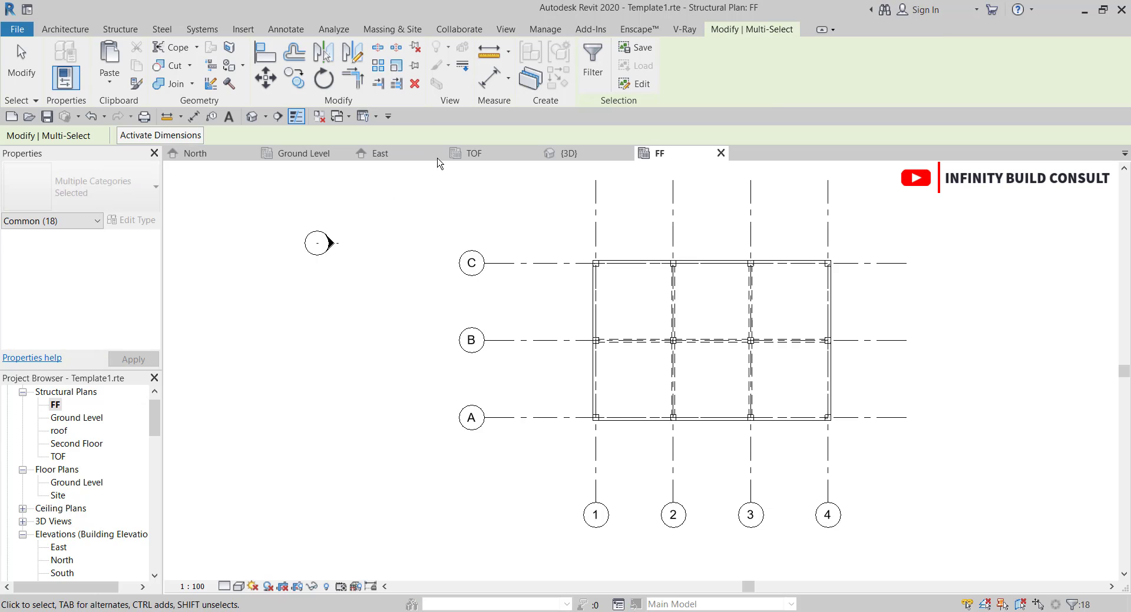
Check the pasted beams on the upper levels in the 3D view.
{"action": "left_click", "coordinate": [568, 153]}
{"action": "middle_click_drag", "start_coordinate": [600, 356], "coordinate": [591, 485], "text": "shift"}
{"action": "scroll", "coordinate": [590, 485], "scroll_direction": "down", "scroll_amount": 2}
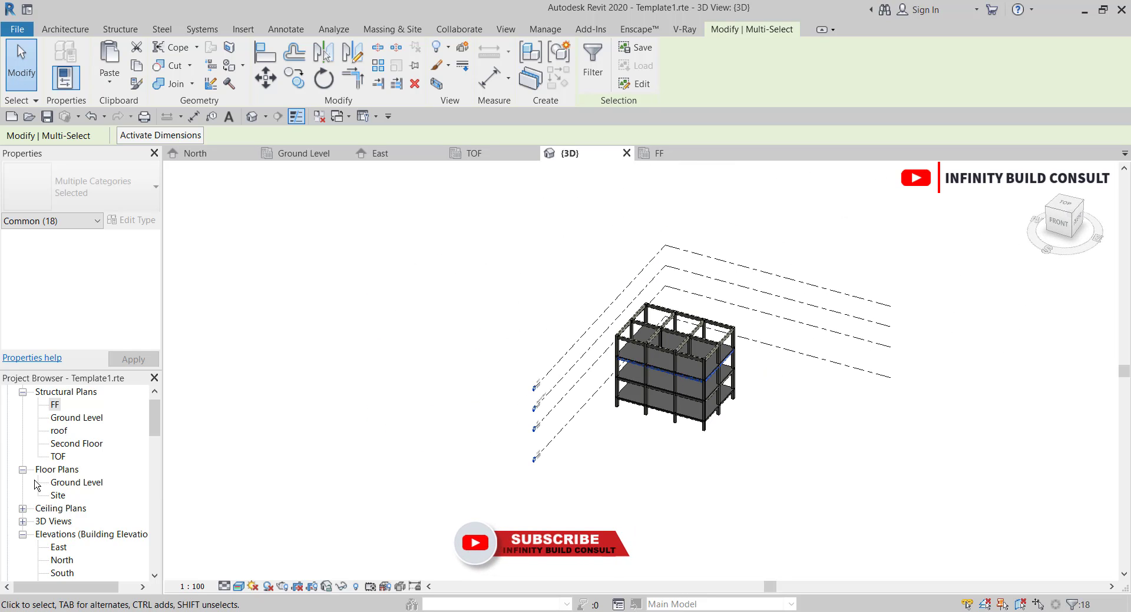
Open the roof structural plan and begin a Generic - 400mm roof by footprint.
{"action": "double_click", "coordinate": [59, 430]}
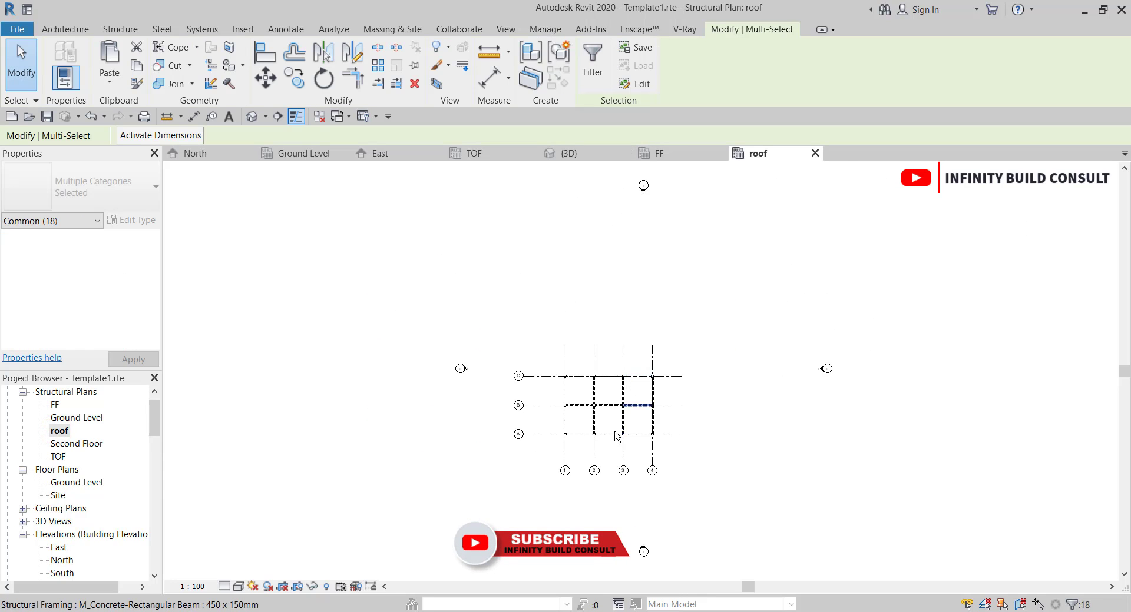
{"action": "scroll", "coordinate": [617, 436], "scroll_direction": "up", "scroll_amount": 3}
{"action": "left_click", "coordinate": [449, 277]}
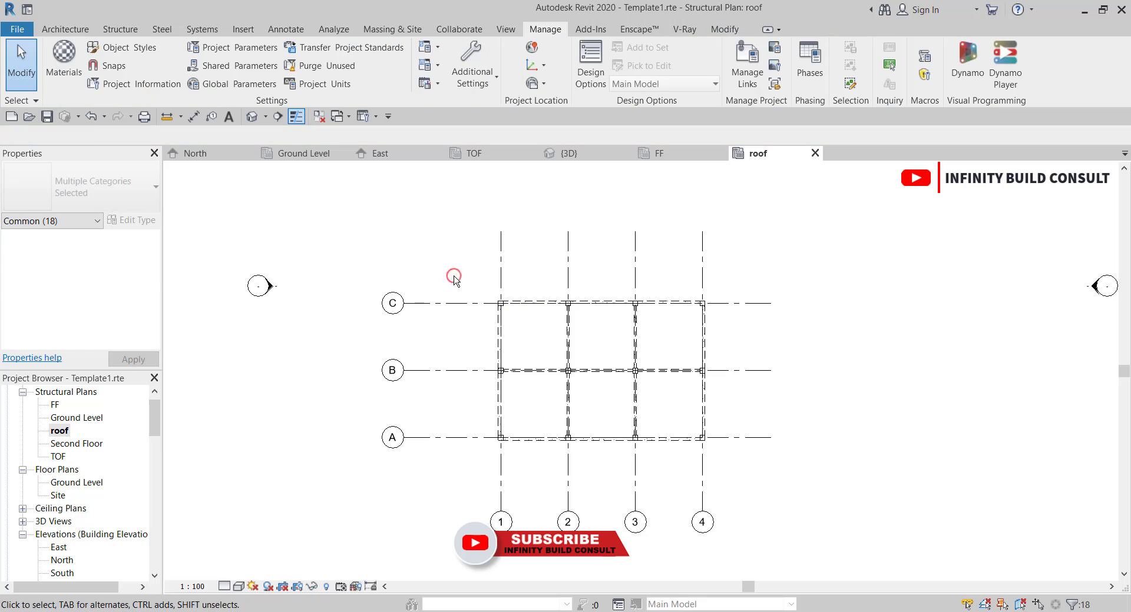
{"action": "left_click", "coordinate": [79, 29]}
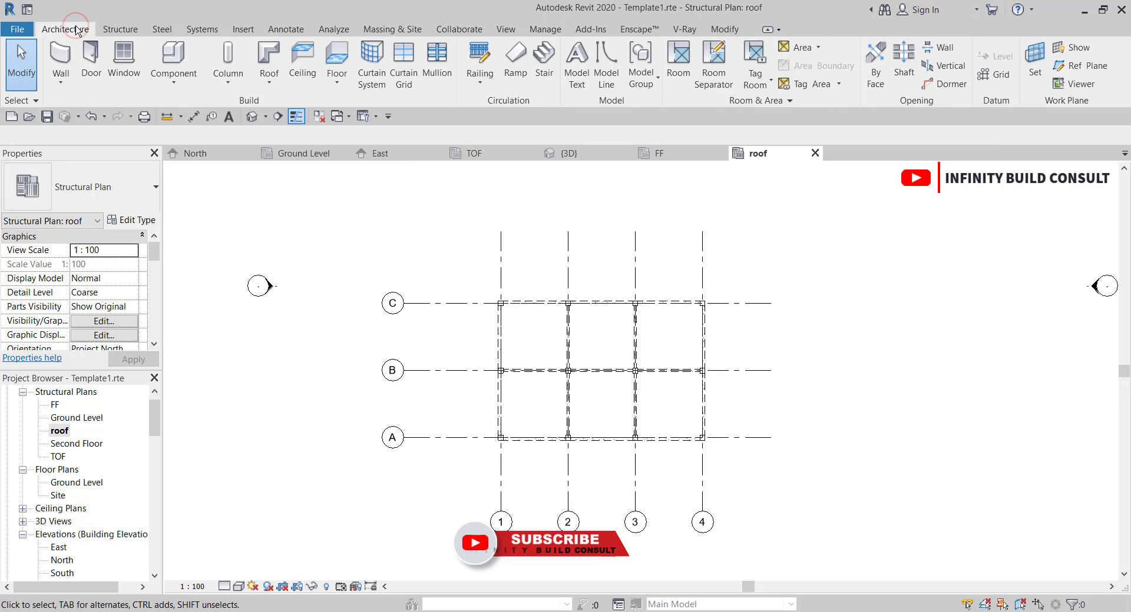
{"action": "left_click", "coordinate": [269, 55]}
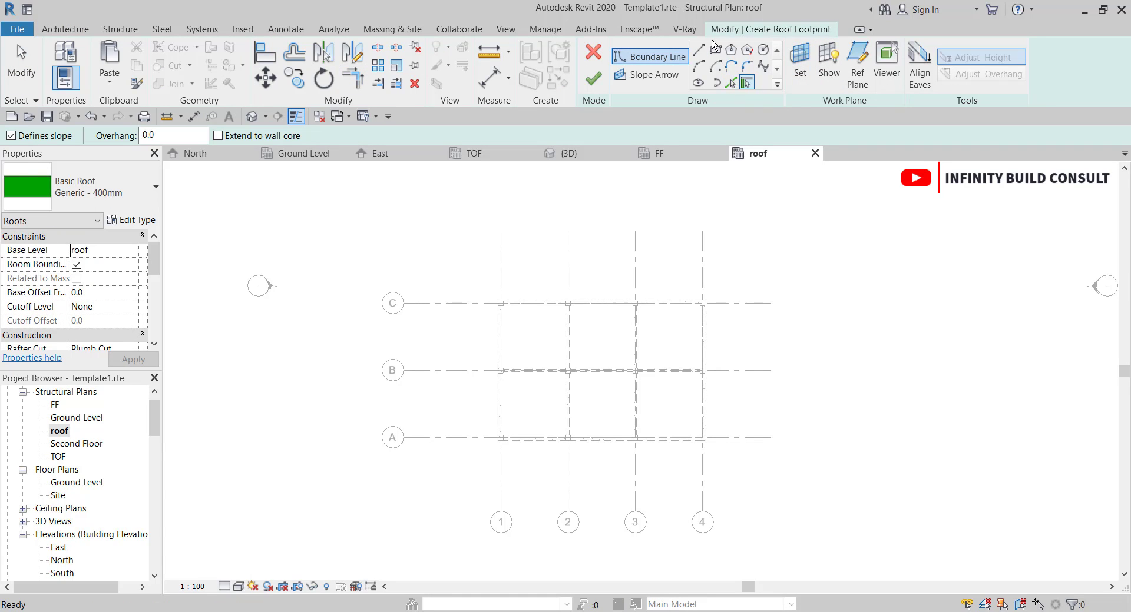
Pick an outer beam on each of the four sides to create slope-defining roof boundary lines offset 900 mm outwards.
{"action": "left_click", "coordinate": [715, 48]}
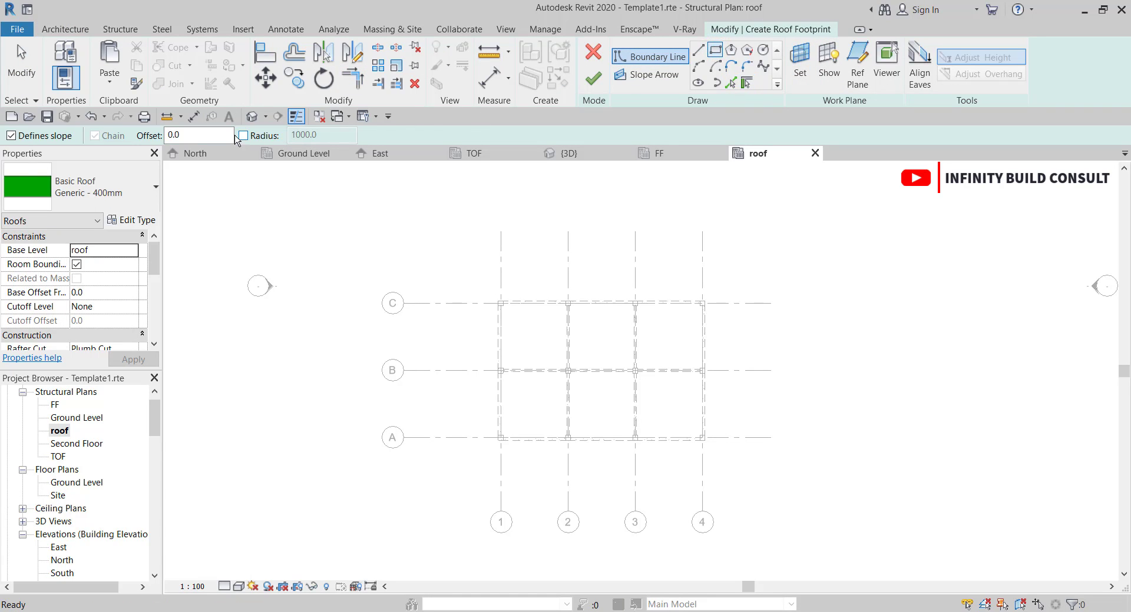
{"action": "left_click_drag", "start_coordinate": [218, 133], "coordinate": [167, 134]}
{"action": "type", "text": "900"}
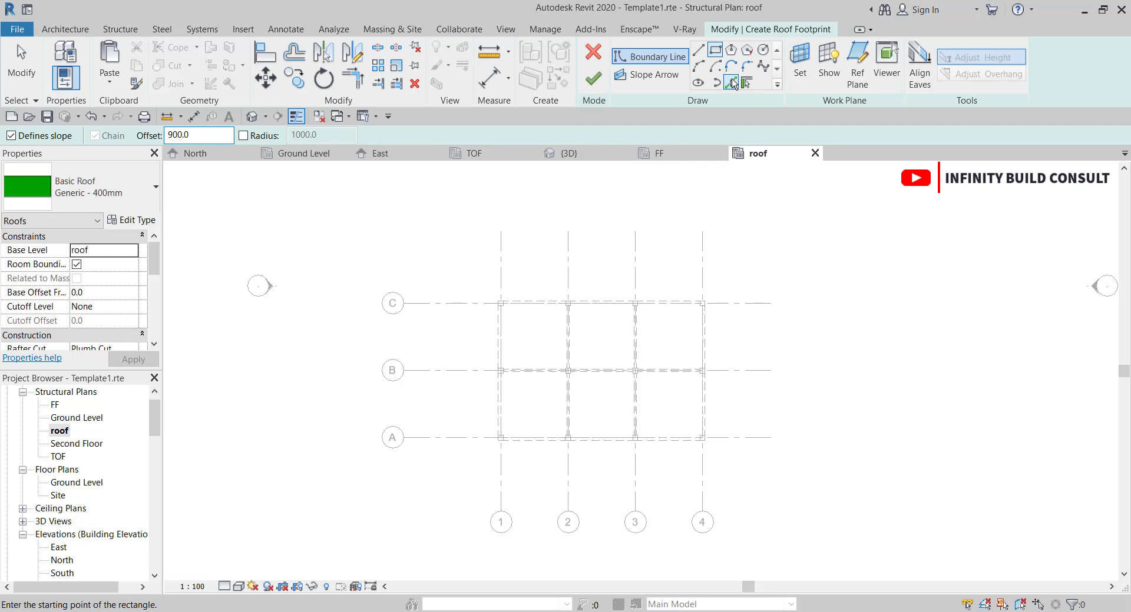
{"action": "left_click", "coordinate": [730, 83]}
{"action": "scroll", "coordinate": [553, 327], "scroll_direction": "up", "scroll_amount": 2}
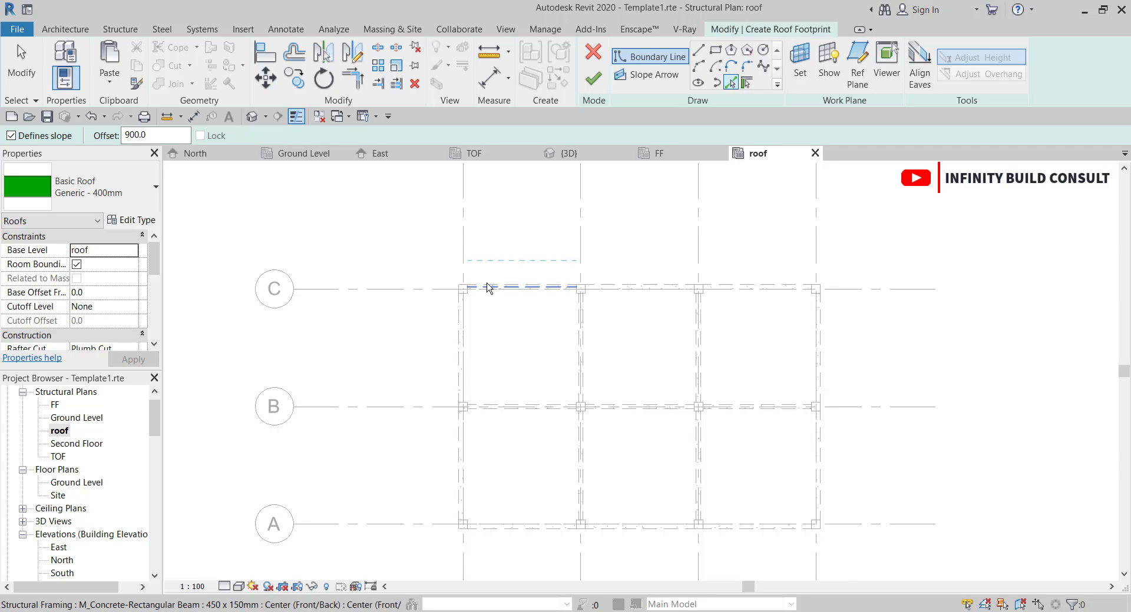
{"action": "left_click", "coordinate": [458, 318]}
{"action": "scroll", "coordinate": [550, 438], "scroll_direction": "down", "scroll_amount": 2}
{"action": "scroll", "coordinate": [510, 353], "scroll_direction": "up", "scroll_amount": 2}
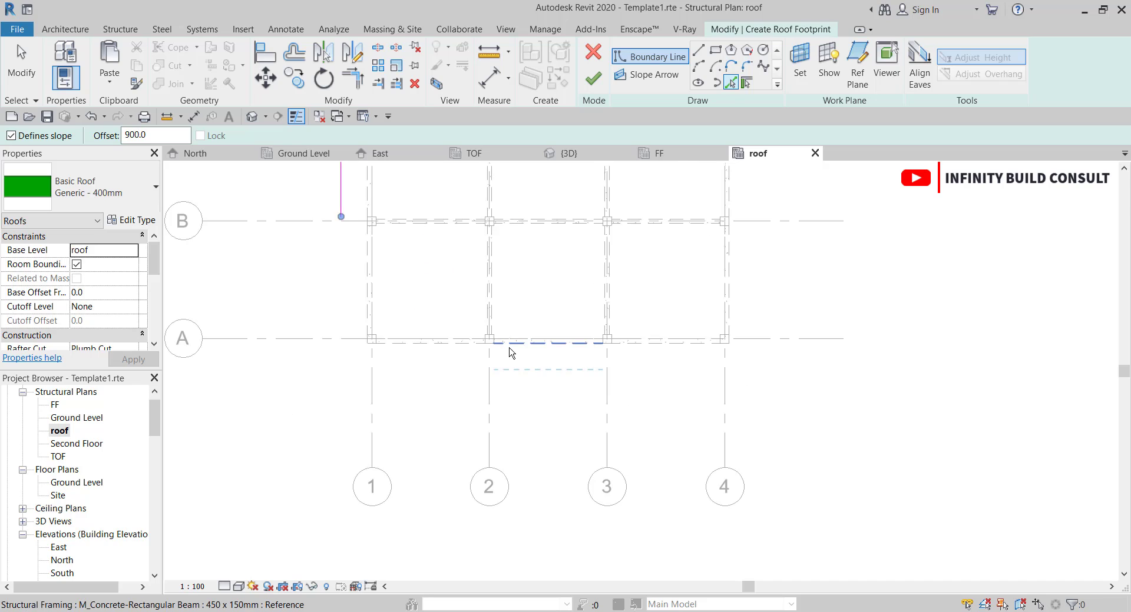
{"action": "left_click", "coordinate": [543, 364]}
{"action": "scroll", "coordinate": [589, 354], "scroll_direction": "down", "scroll_amount": 1}
{"action": "scroll", "coordinate": [717, 331], "scroll_direction": "up", "scroll_amount": 1}
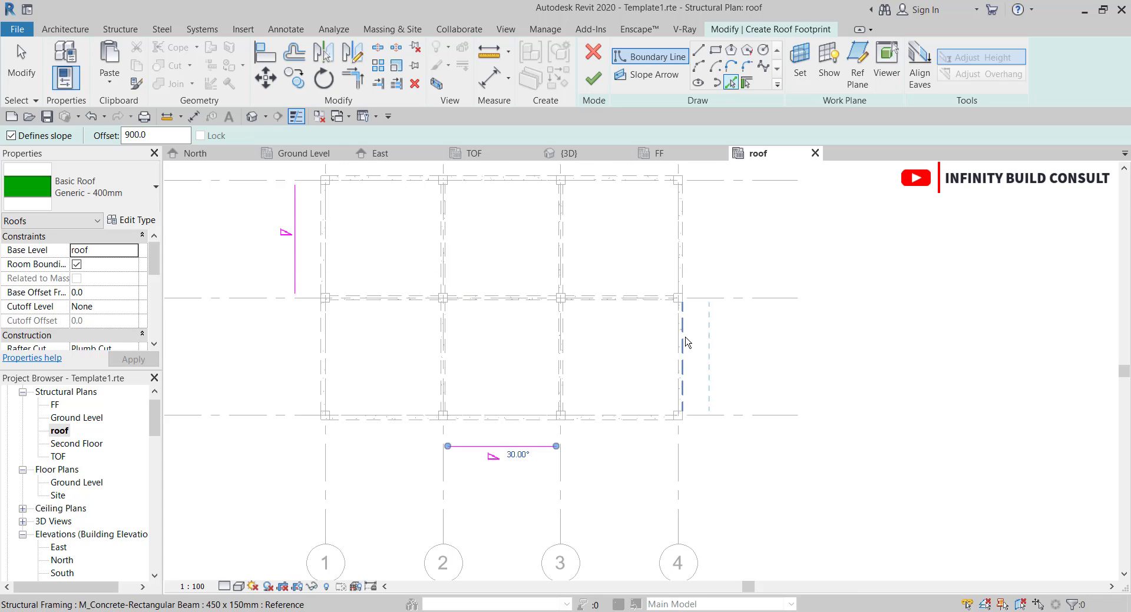
{"action": "left_click", "coordinate": [717, 331]}
{"action": "scroll", "coordinate": [716, 331], "scroll_direction": "down", "scroll_amount": 2}
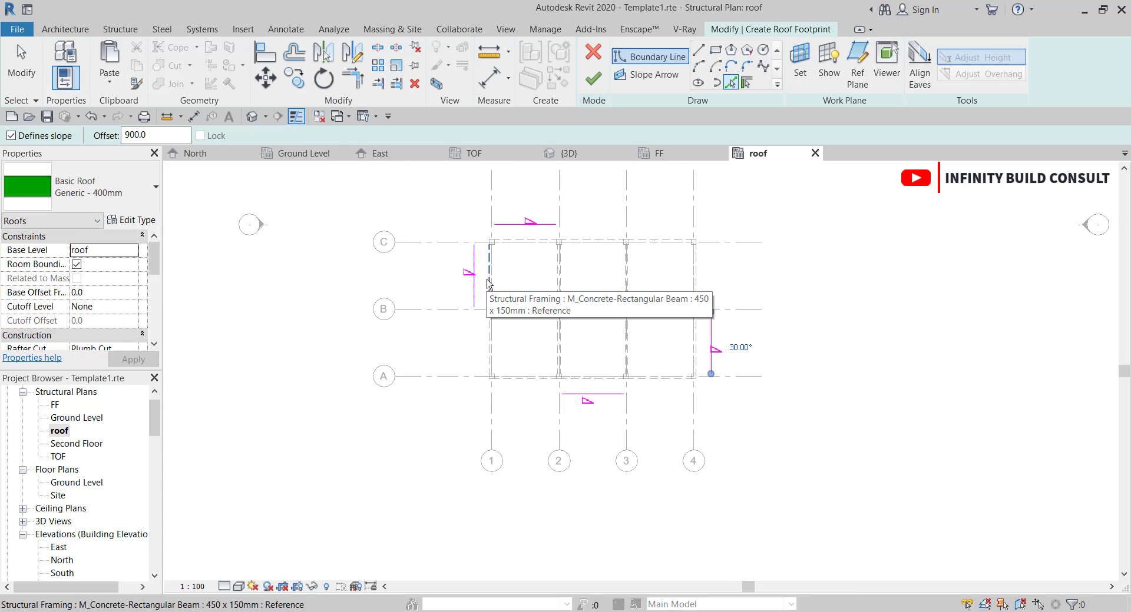
{"action": "scroll", "coordinate": [512, 293], "scroll_direction": "down", "scroll_amount": 2}
{"action": "key", "text": "Escape"}
{"action": "key", "text": "Escape"}
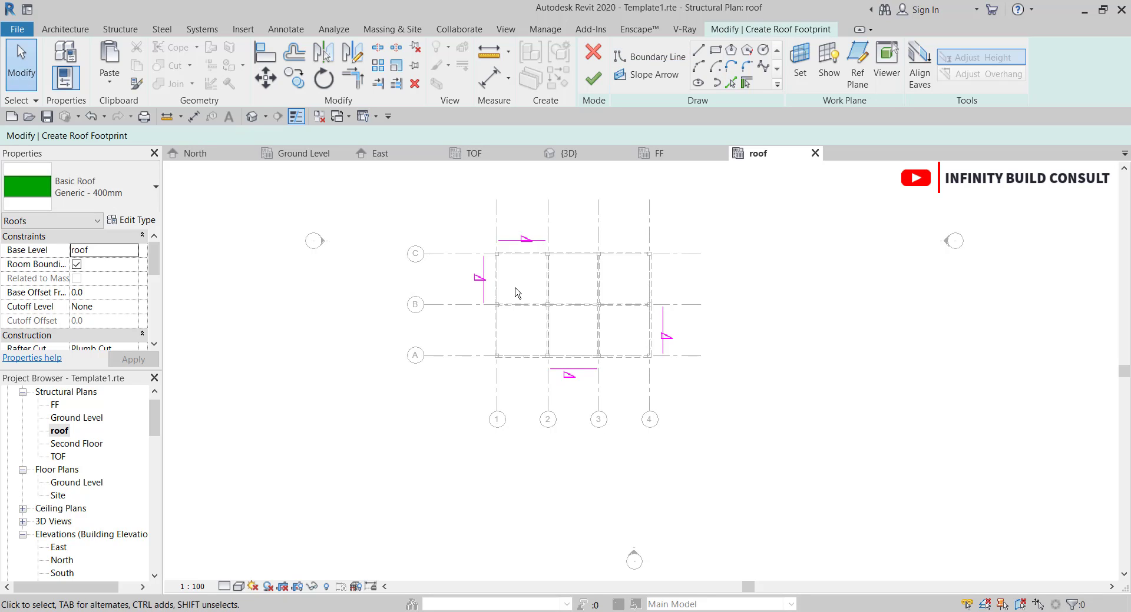
Trim the four roof boundary lines to one another at the corners to form a closed rectangle around the grid.
{"action": "key", "text": "t"}
{"action": "key", "text": "r"}
{"action": "scroll", "coordinate": [531, 235], "scroll_direction": "up", "scroll_amount": 2}
{"action": "left_click", "coordinate": [539, 245]}
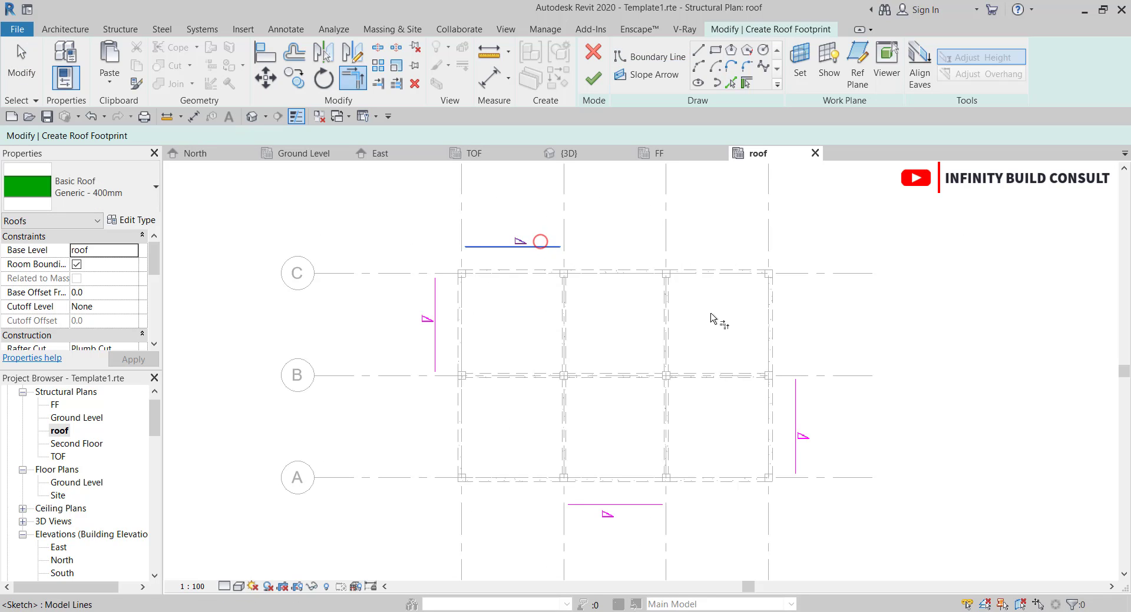
{"action": "key", "text": "Escape"}
{"action": "left_click", "coordinate": [796, 395]}
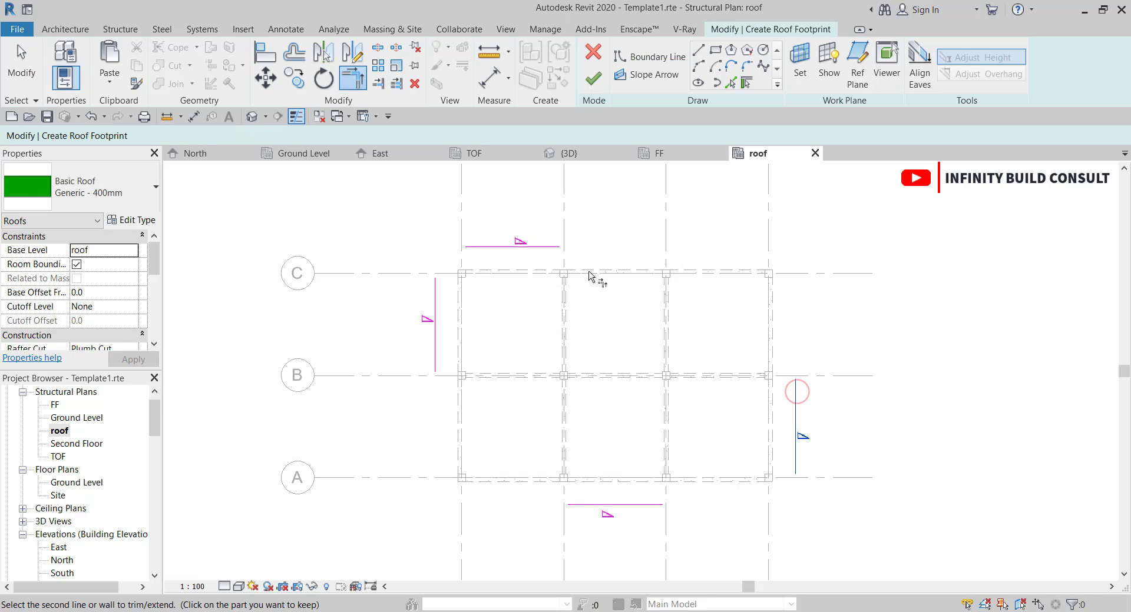
{"action": "left_click", "coordinate": [536, 246]}
{"action": "scroll", "coordinate": [770, 291], "scroll_direction": "down", "scroll_amount": 2}
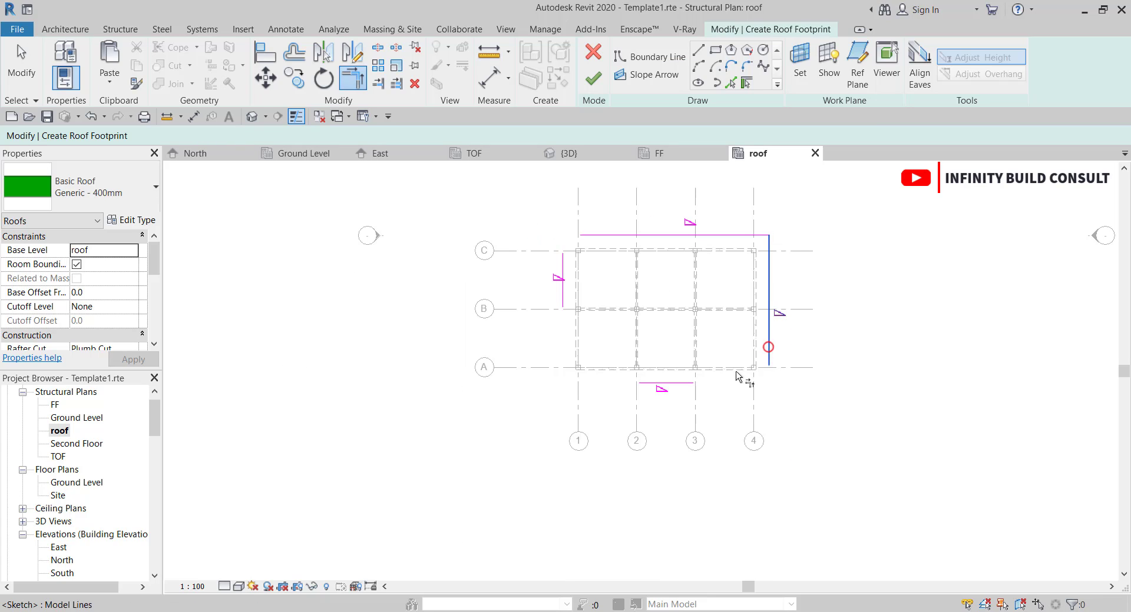
{"action": "left_click", "coordinate": [668, 384]}
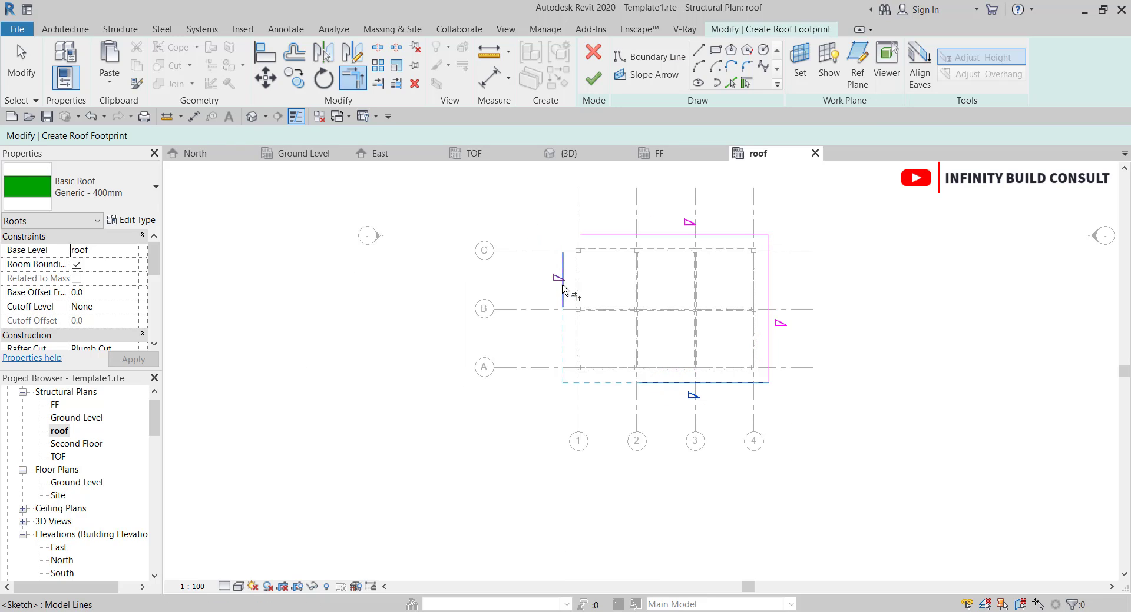
{"action": "left_click", "coordinate": [563, 302]}
{"action": "left_click", "coordinate": [586, 236]}
{"action": "left_click", "coordinate": [563, 255]}
{"action": "scroll", "coordinate": [588, 266], "scroll_direction": "down", "scroll_amount": 2}
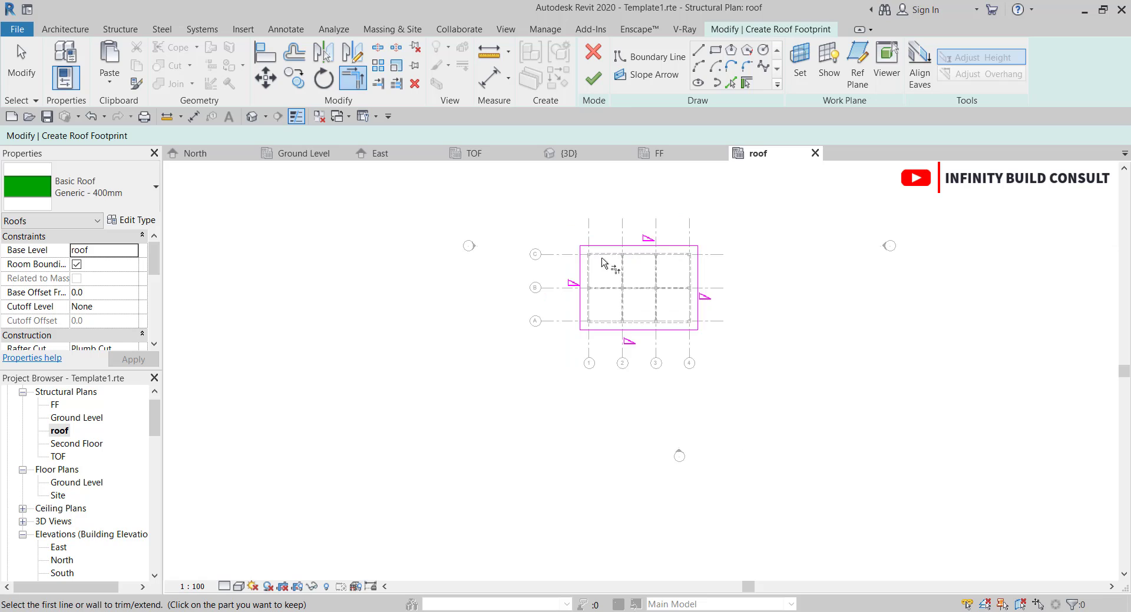
{"action": "key", "text": "Escape"}
Set the slope of all four roof boundary lines to 25° and finish the roof sketch.
{"action": "scroll", "coordinate": [587, 266], "scroll_direction": "up", "scroll_amount": 3}
{"action": "left_click", "coordinate": [574, 268]}
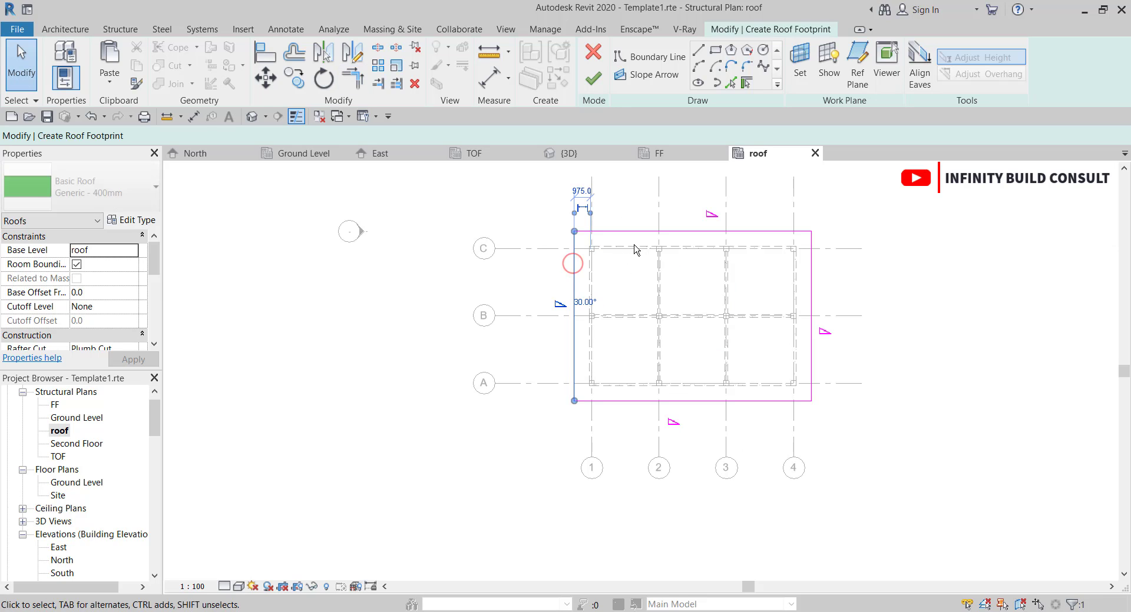
{"action": "left_click", "coordinate": [642, 232], "text": "ctrl"}
{"action": "left_click", "coordinate": [810, 265], "text": "ctrl"}
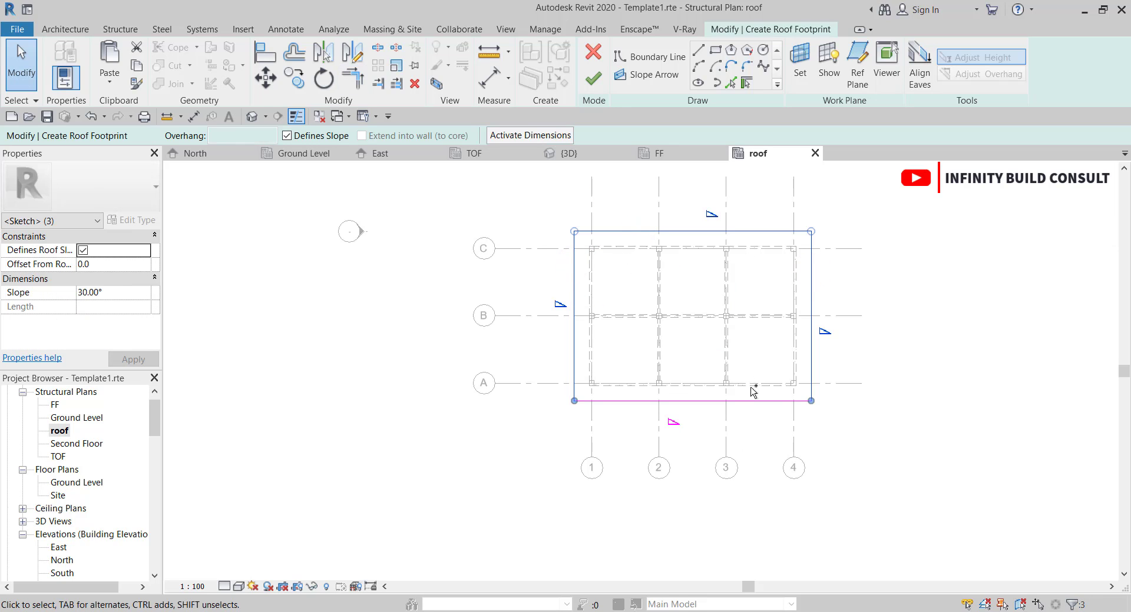
{"action": "left_click", "coordinate": [762, 404], "text": "ctrl"}
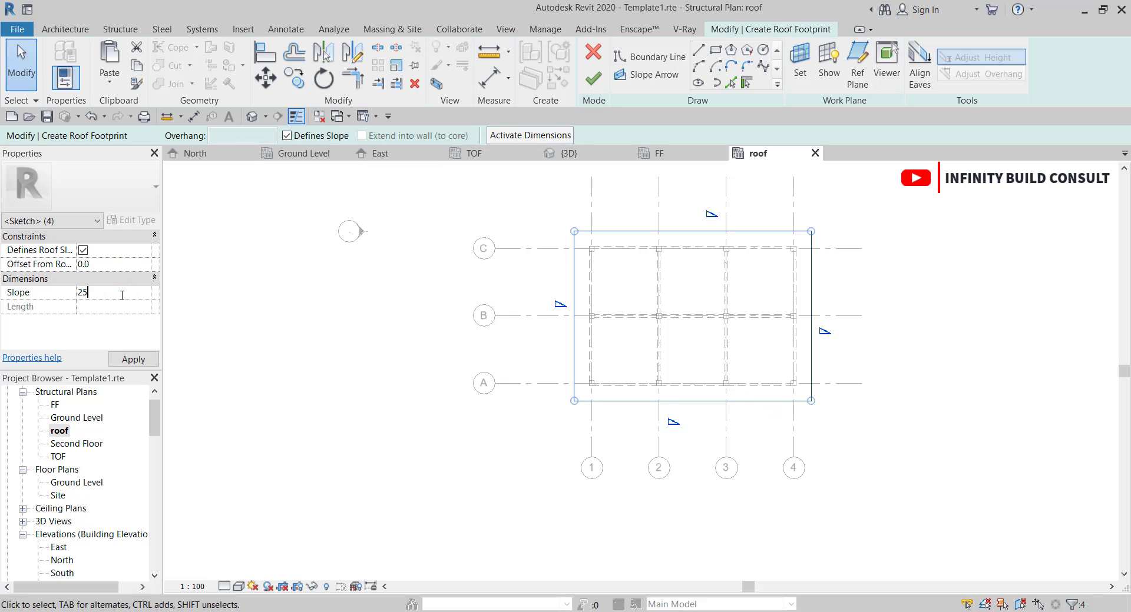
{"action": "key", "text": "Return"}
{"action": "left_click", "coordinate": [593, 78]}
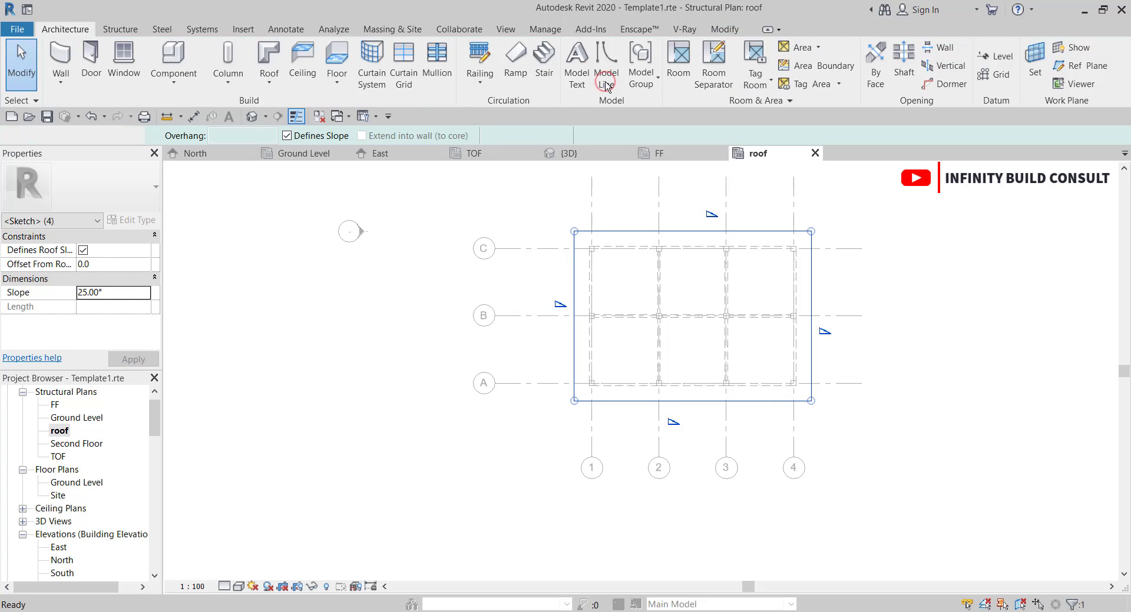
{"action": "scroll", "coordinate": [462, 319], "scroll_direction": "down", "scroll_amount": 2}
{"action": "left_click", "coordinate": [414, 328]}
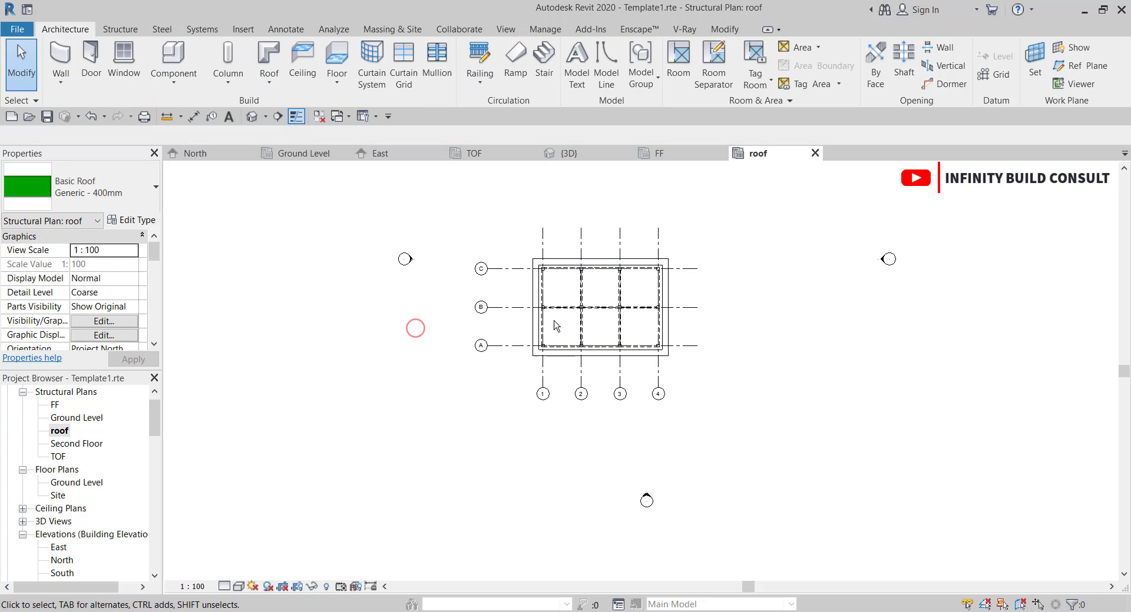
Check the finished hipped roof on top of the frame in the 3D view.
{"action": "scroll", "coordinate": [605, 250], "scroll_direction": "up", "scroll_amount": 2}
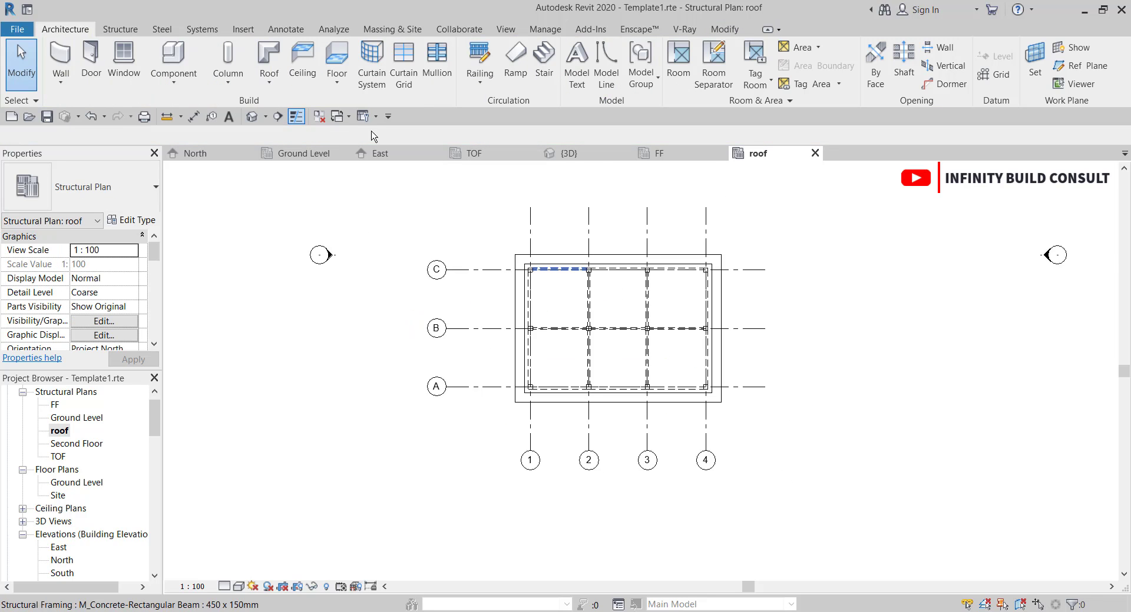
{"action": "left_click", "coordinate": [563, 154]}
{"action": "scroll", "coordinate": [564, 273], "scroll_direction": "up", "scroll_amount": 3}
{"action": "middle_click_drag", "start_coordinate": [565, 274], "coordinate": [583, 248], "text": "shift"}
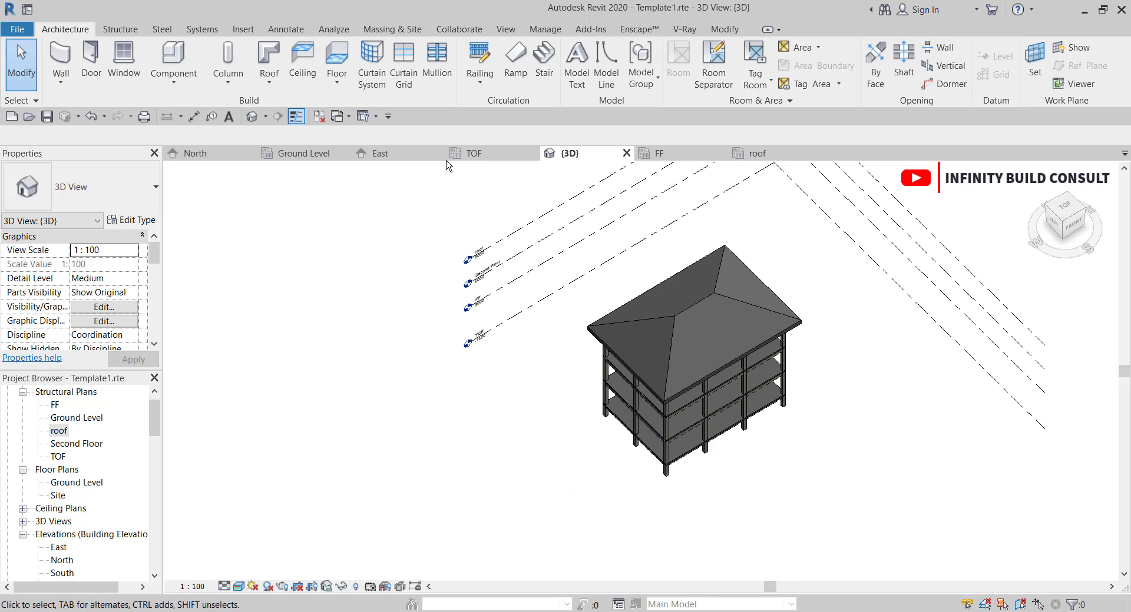
In the roof plan's view range, set the top offset to 5000 and raise the cut plane offset to show the whole roof.
{"action": "left_click", "coordinate": [766, 154]}
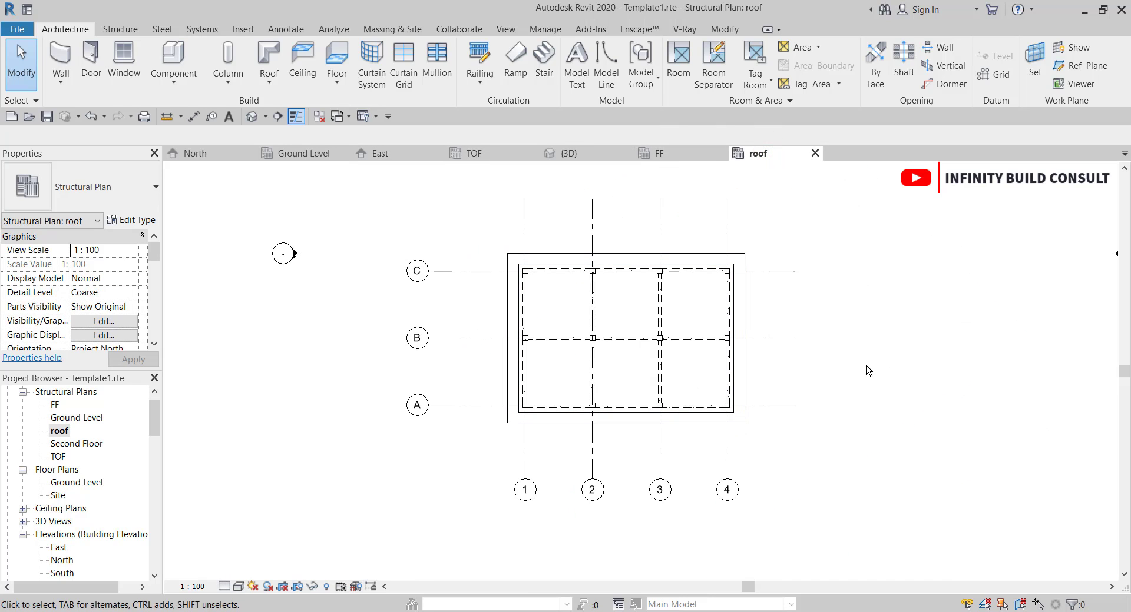
{"action": "key", "text": "v"}
{"action": "key", "text": "r"}
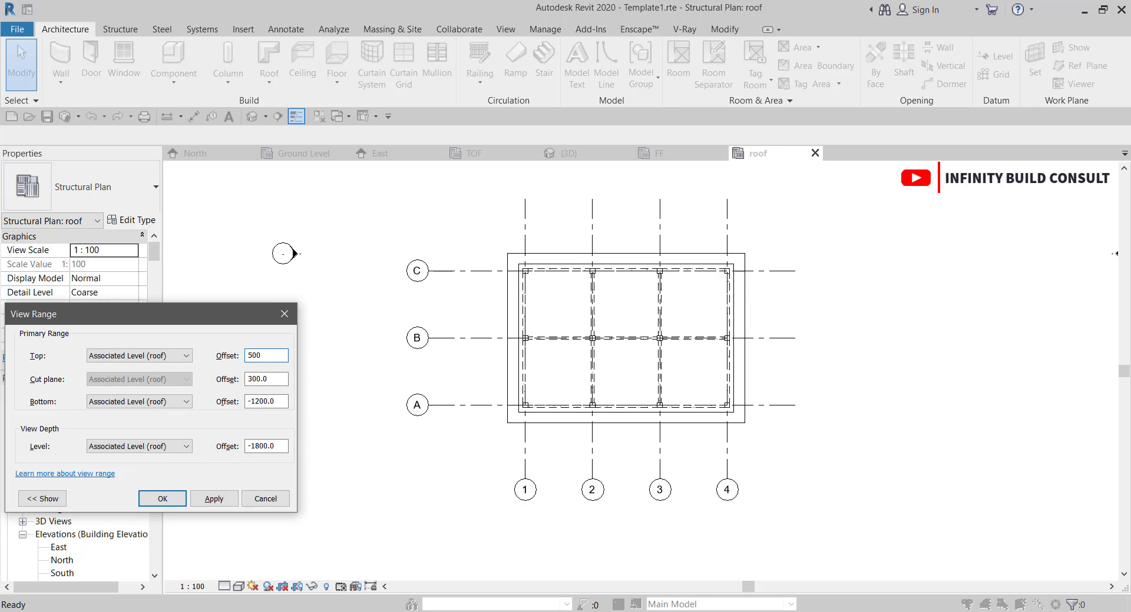
{"action": "type", "text": "5000+"}
{"action": "left_click", "coordinate": [272, 382]}
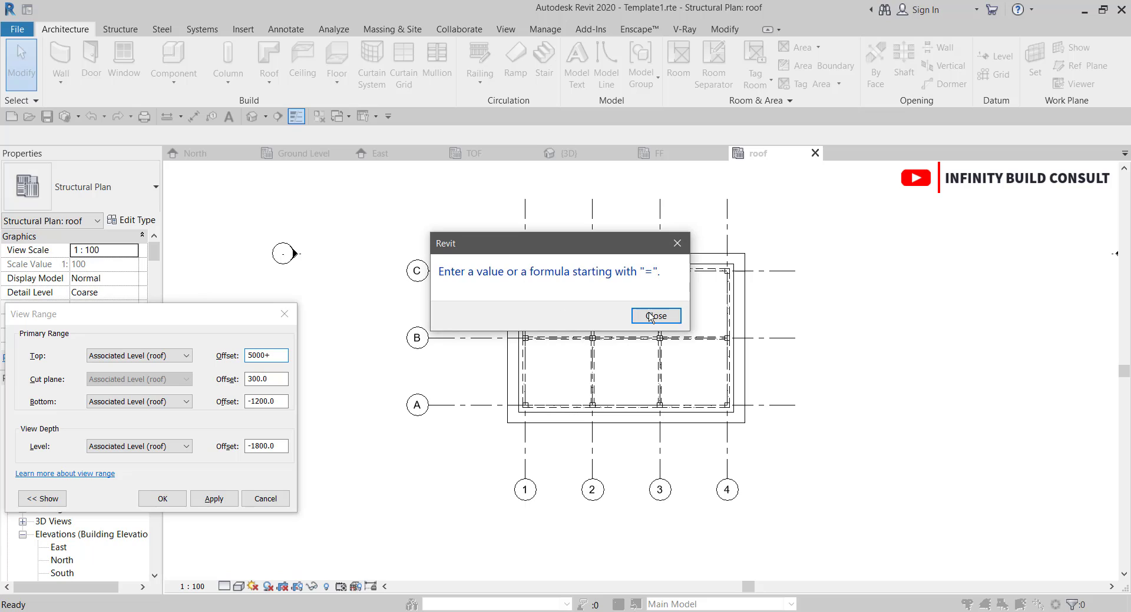
{"action": "left_click", "coordinate": [652, 316]}
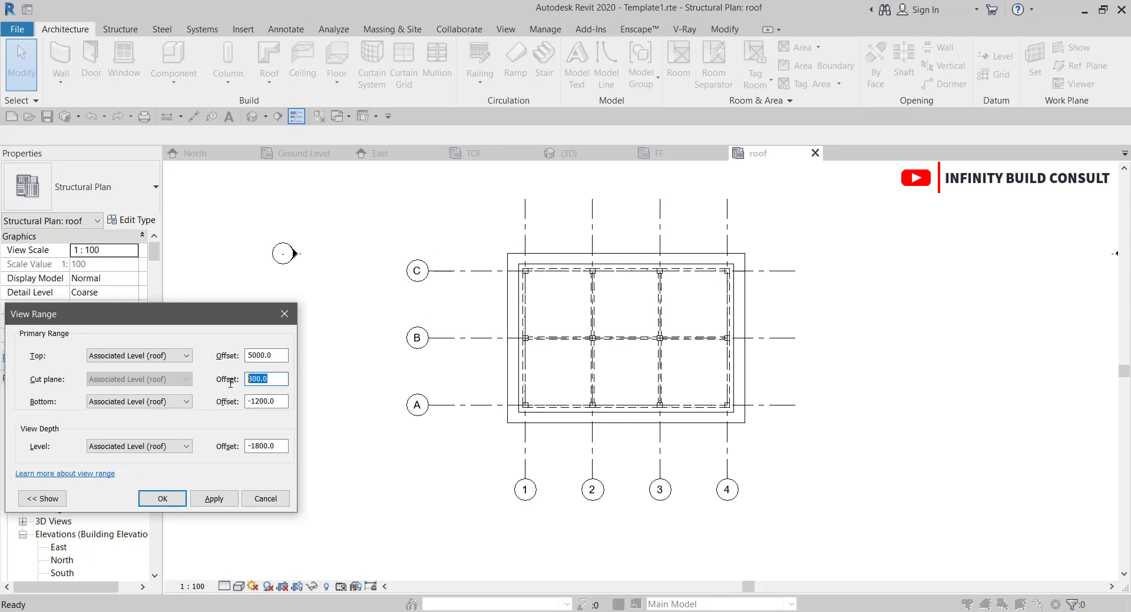
{"action": "left_click", "coordinate": [215, 500]}
{"action": "left_click", "coordinate": [163, 499]}
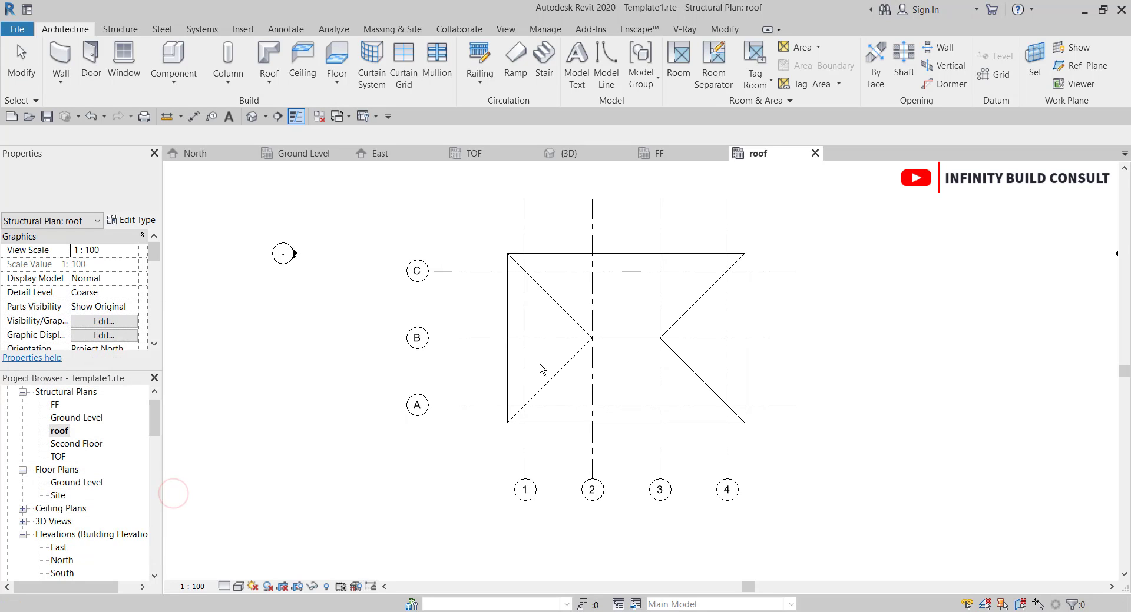
{"action": "scroll", "coordinate": [578, 325], "scroll_direction": "down", "scroll_amount": 2}
{"action": "scroll", "coordinate": [578, 306], "scroll_direction": "up", "scroll_amount": 2}
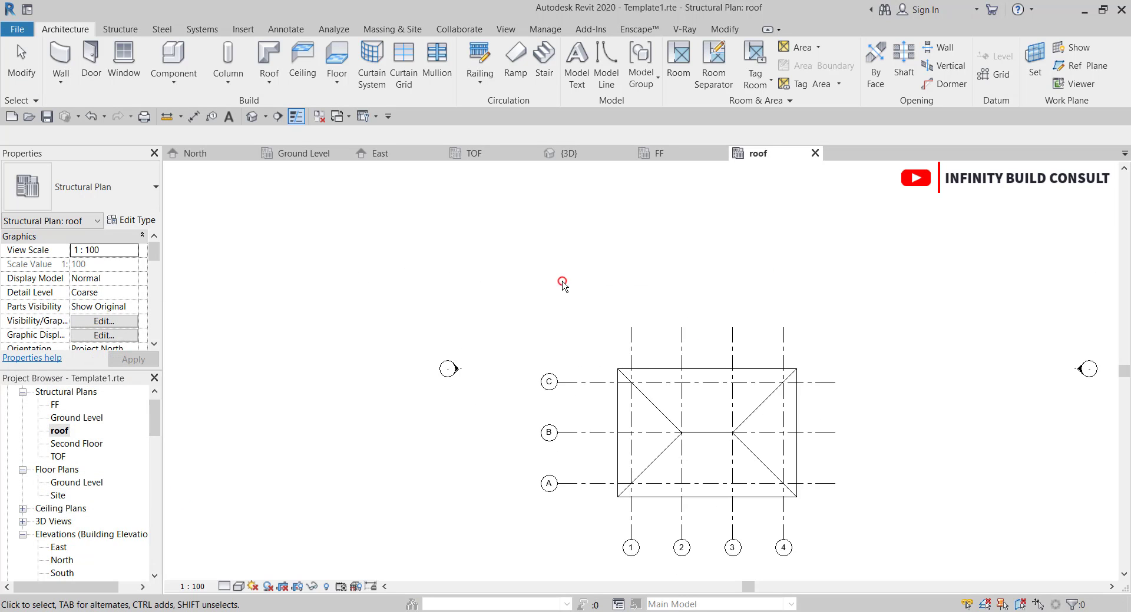
In the TOF structural plan, place M_Footing-Rectangular 1500 x 1500 x 300 isolated foundations at all the structural columns.
{"action": "double_click", "coordinate": [57, 457]}
{"action": "scroll", "coordinate": [537, 237], "scroll_direction": "down", "scroll_amount": 2}
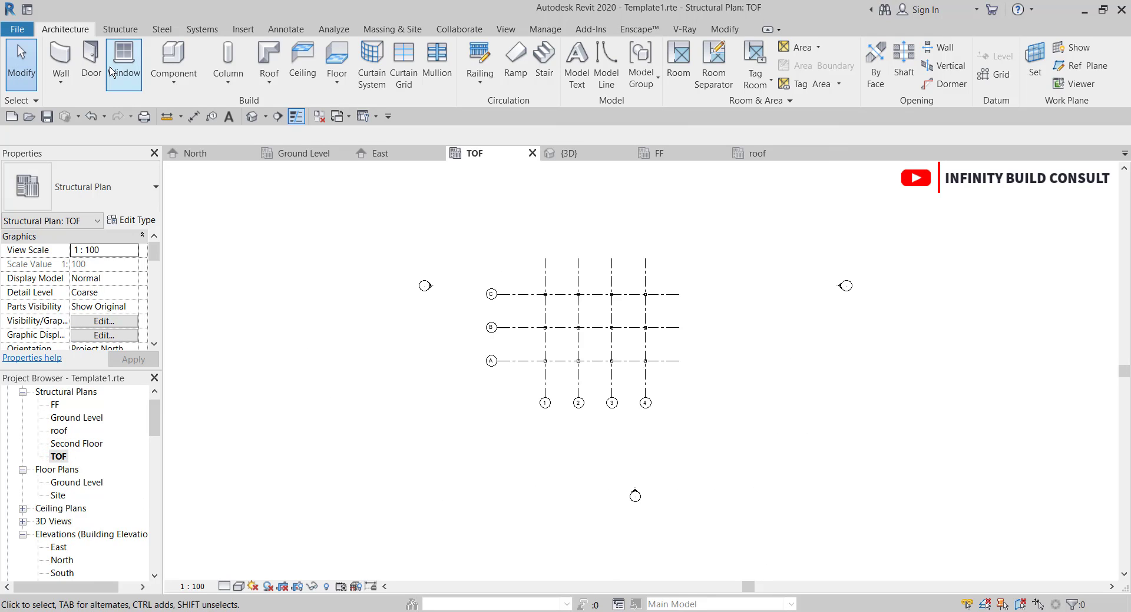
{"action": "scroll", "coordinate": [595, 318], "scroll_direction": "up", "scroll_amount": 1}
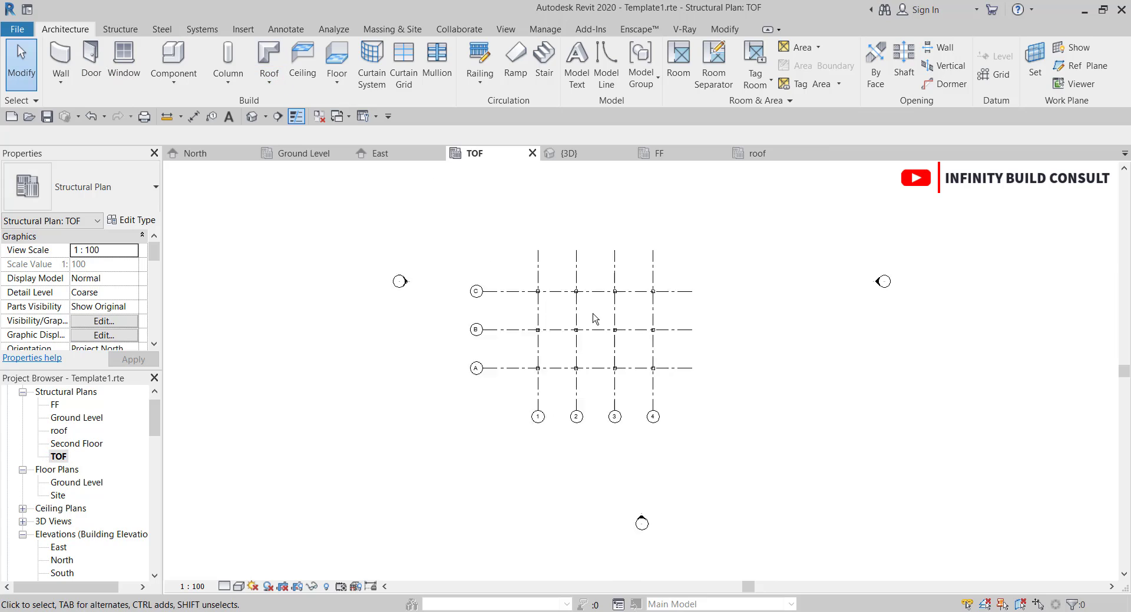
{"action": "scroll", "coordinate": [595, 319], "scroll_direction": "up", "scroll_amount": 2}
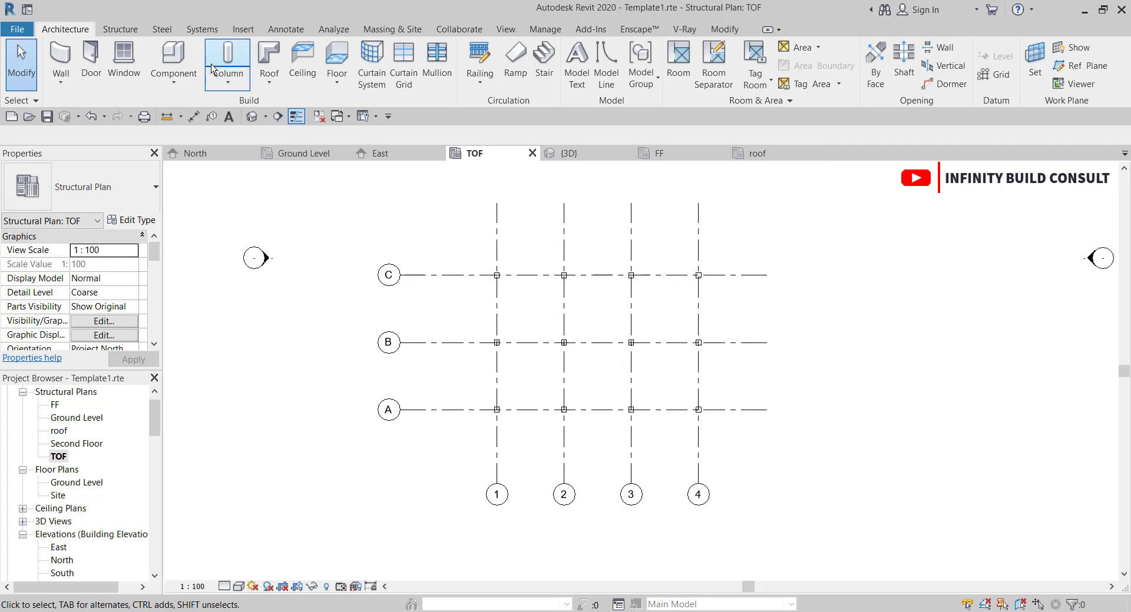
{"action": "left_click", "coordinate": [127, 33]}
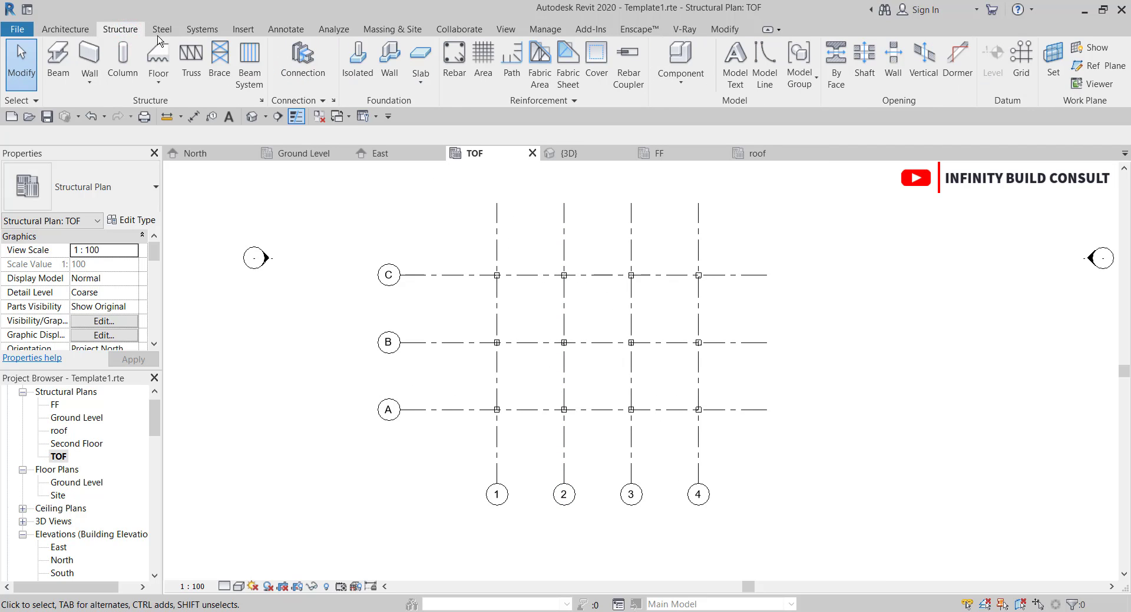
{"action": "left_click", "coordinate": [357, 57]}
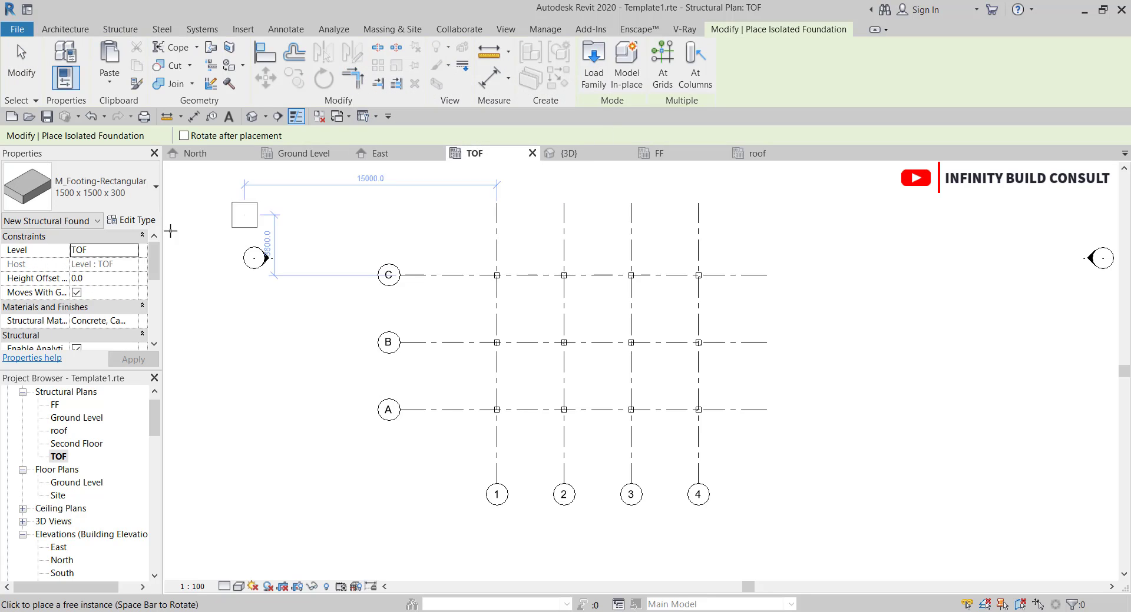
{"action": "left_click", "coordinate": [672, 70]}
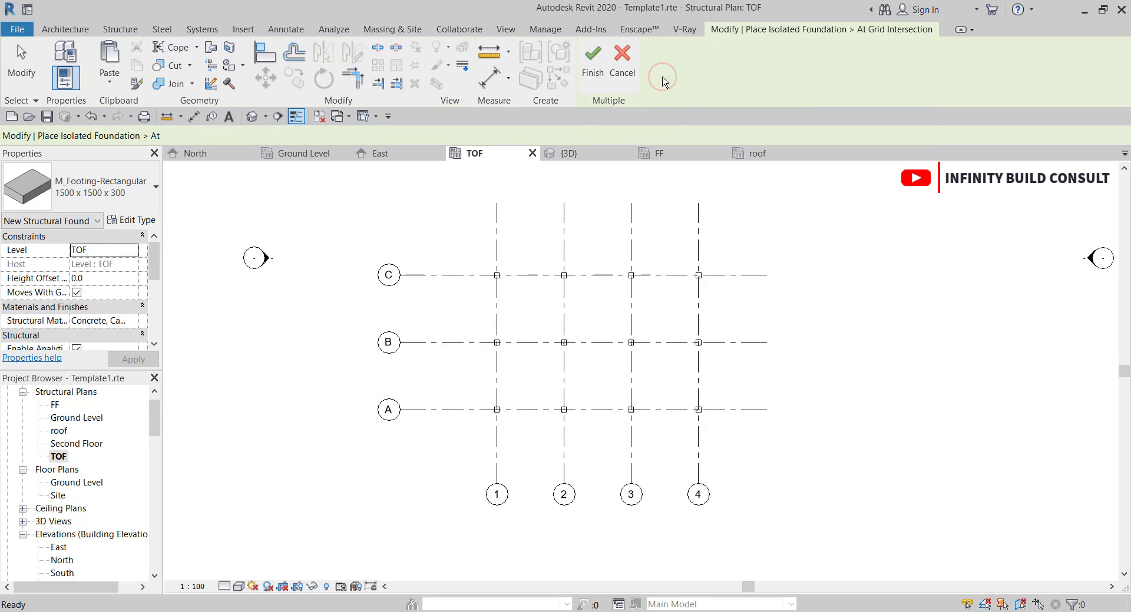
{"action": "left_click", "coordinate": [622, 59]}
{"action": "left_click", "coordinate": [695, 65]}
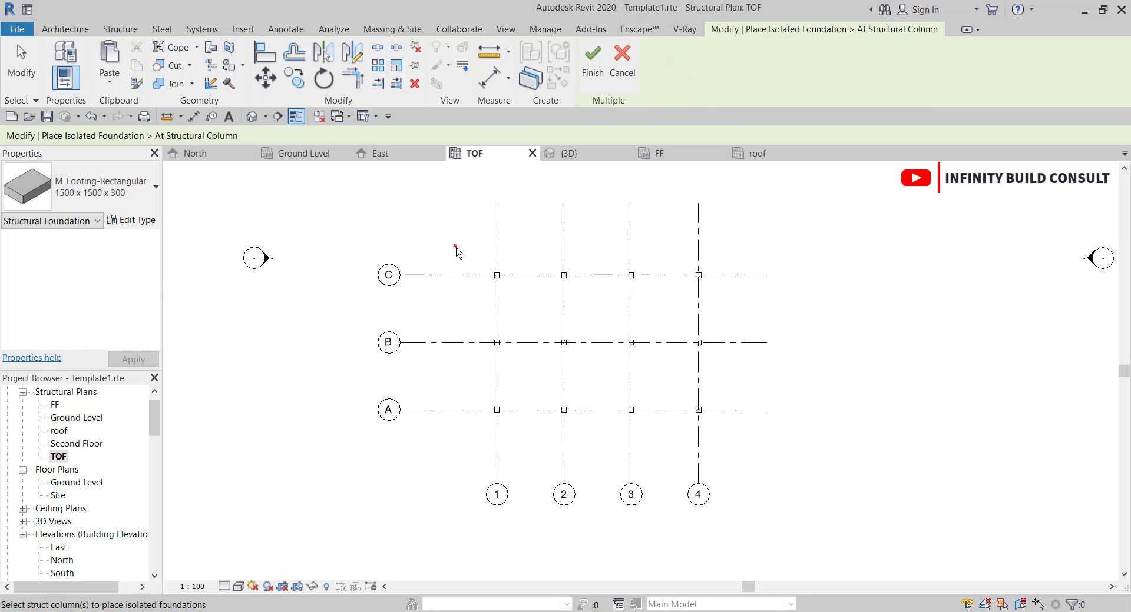
{"action": "left_click_drag", "start_coordinate": [454, 247], "coordinate": [729, 437]}
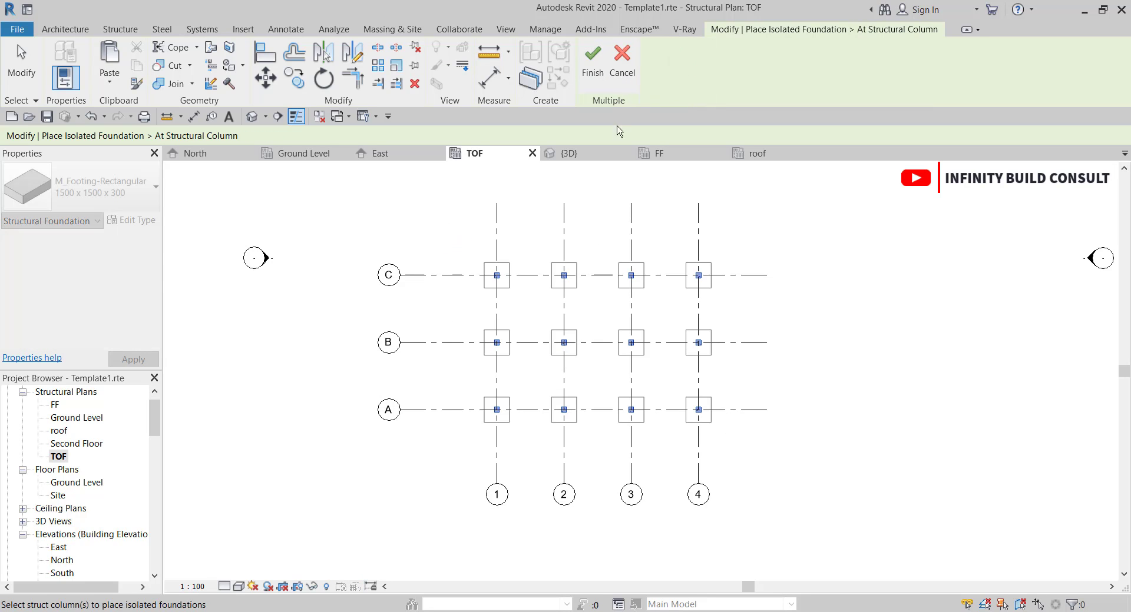
{"action": "left_click", "coordinate": [593, 62]}
{"action": "left_click", "coordinate": [31, 76]}
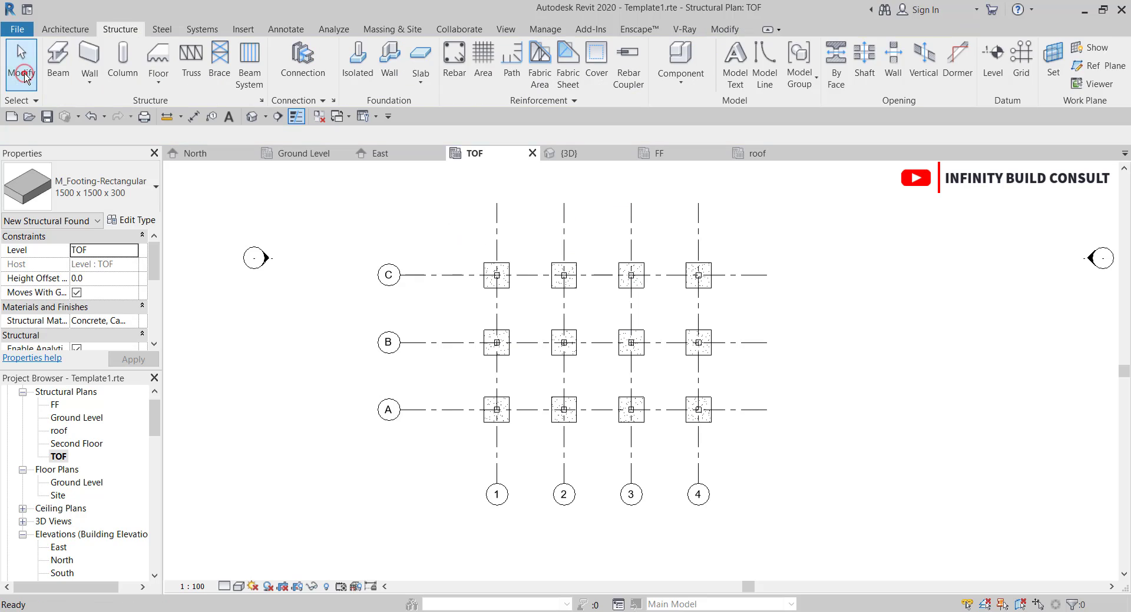
Examine the isolated footings, columns, beams and slabs from several sides in the 3D view.
{"action": "left_click", "coordinate": [249, 117]}
{"action": "scroll", "coordinate": [517, 515], "scroll_direction": "down", "scroll_amount": 3}
{"action": "middle_click_drag", "start_coordinate": [535, 521], "coordinate": [678, 424], "text": "shift"}
{"action": "scroll", "coordinate": [760, 378], "scroll_direction": "up", "scroll_amount": 6}
{"action": "scroll", "coordinate": [707, 394], "scroll_direction": "down", "scroll_amount": 1}
{"action": "scroll", "coordinate": [530, 421], "scroll_direction": "up", "scroll_amount": 3}
{"action": "scroll", "coordinate": [543, 429], "scroll_direction": "down", "scroll_amount": 3}
{"action": "scroll", "coordinate": [689, 421], "scroll_direction": "up", "scroll_amount": 5}
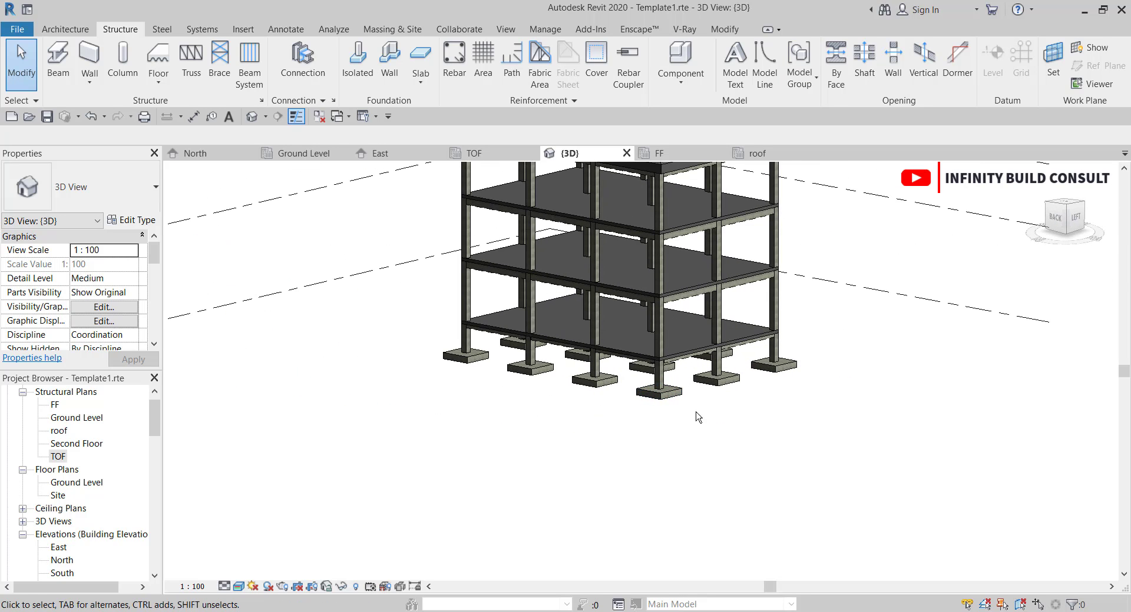
{"action": "scroll", "coordinate": [698, 418], "scroll_direction": "down", "scroll_amount": 5}
{"action": "middle_click_drag", "start_coordinate": [748, 449], "coordinate": [714, 502], "text": "shift"}
{"action": "scroll", "coordinate": [730, 412], "scroll_direction": "up", "scroll_amount": 6}
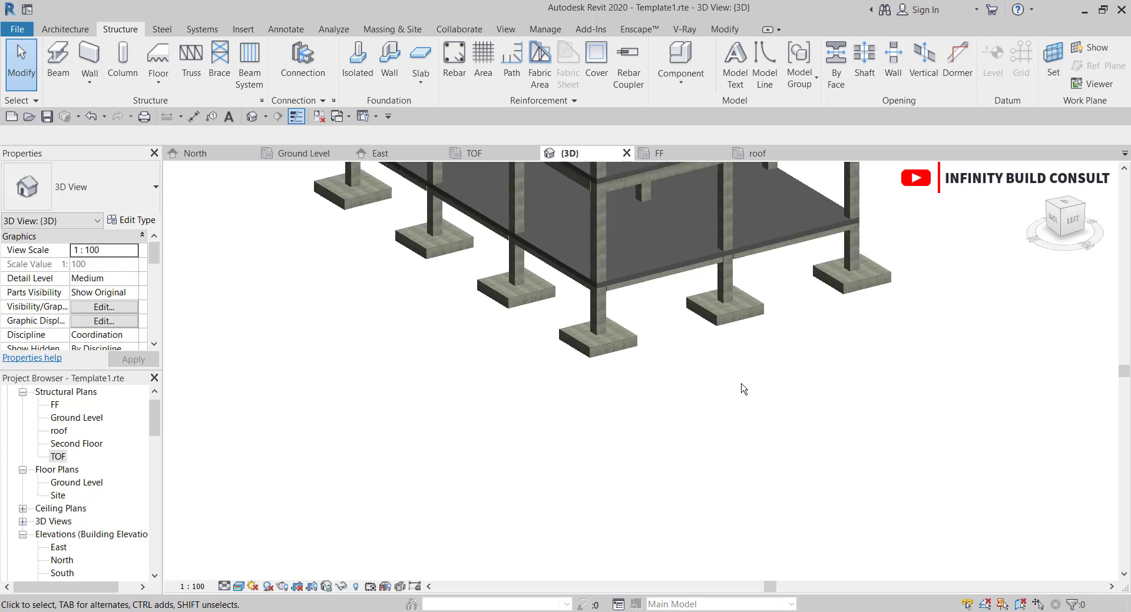
{"action": "scroll", "coordinate": [743, 388], "scroll_direction": "down", "scroll_amount": 5}
{"action": "middle_click_drag", "start_coordinate": [686, 434], "coordinate": [824, 448], "text": "shift"}
{"action": "scroll", "coordinate": [618, 303], "scroll_direction": "up", "scroll_amount": 6}
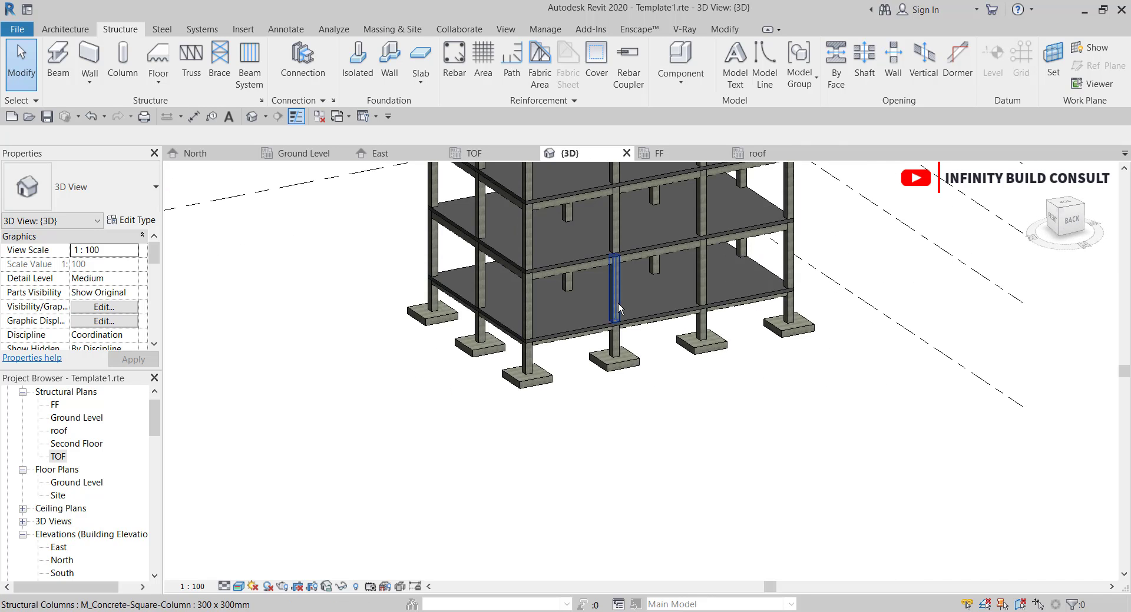
{"action": "scroll", "coordinate": [636, 329], "scroll_direction": "down", "scroll_amount": 5}
{"action": "scroll", "coordinate": [662, 365], "scroll_direction": "up", "scroll_amount": 7}
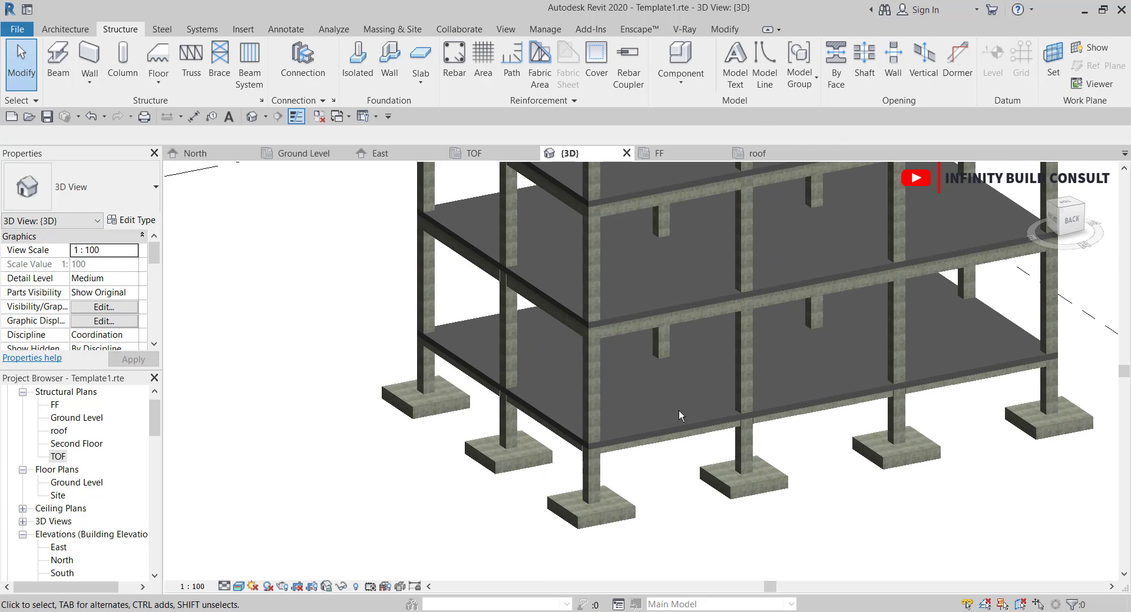
{"action": "scroll", "coordinate": [687, 401], "scroll_direction": "down", "scroll_amount": 5}
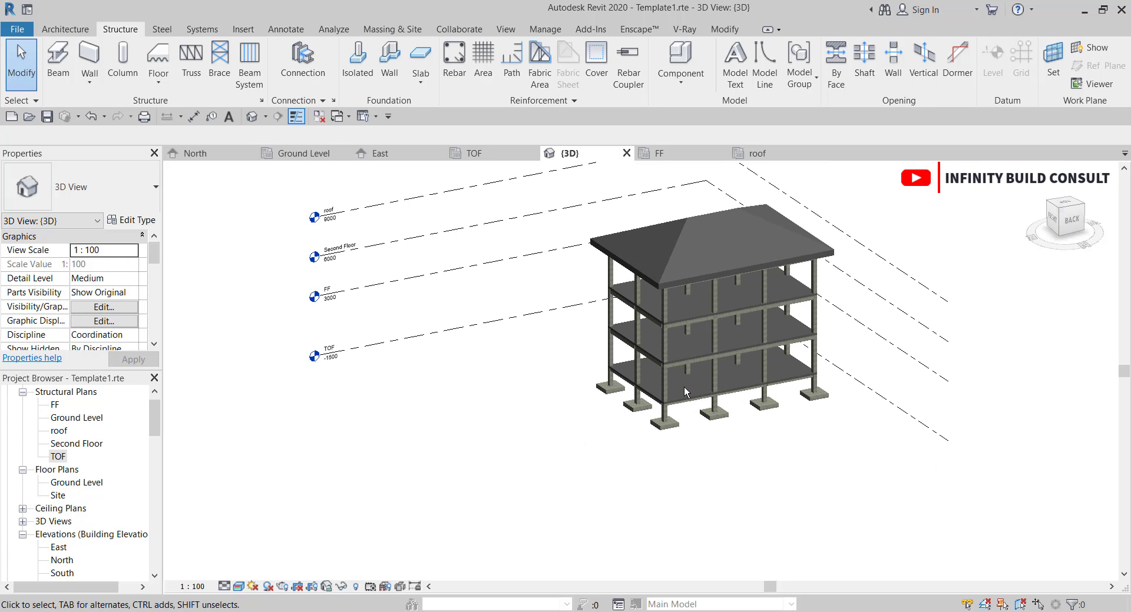
{"action": "scroll", "coordinate": [684, 387], "scroll_direction": "up", "scroll_amount": 3}
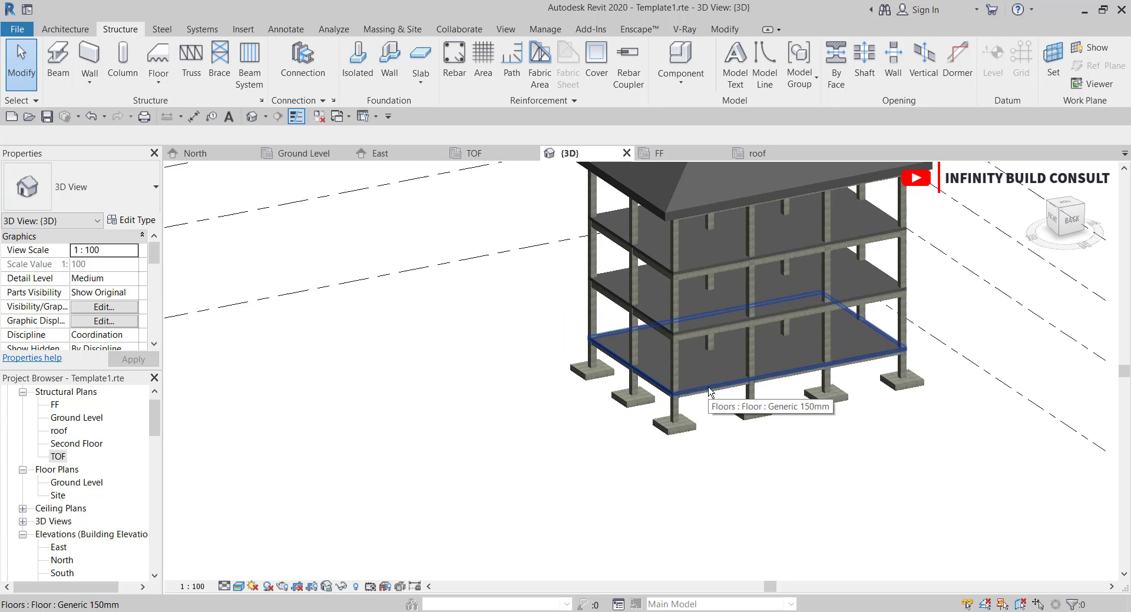
{"action": "scroll", "coordinate": [710, 391], "scroll_direction": "down", "scroll_amount": 3}
{"action": "scroll", "coordinate": [714, 447], "scroll_direction": "up", "scroll_amount": 5}
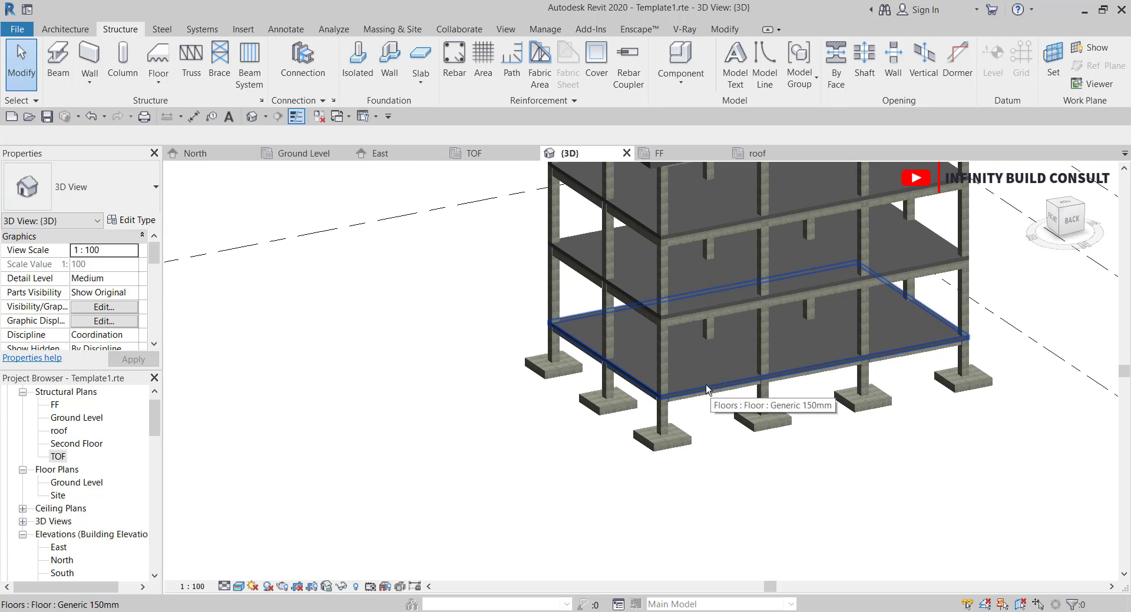
Review the Ground Level, roof and TOF structural plans, checking the beam and column layout, the roof outline and the footings.
{"action": "double_click", "coordinate": [68, 417]}
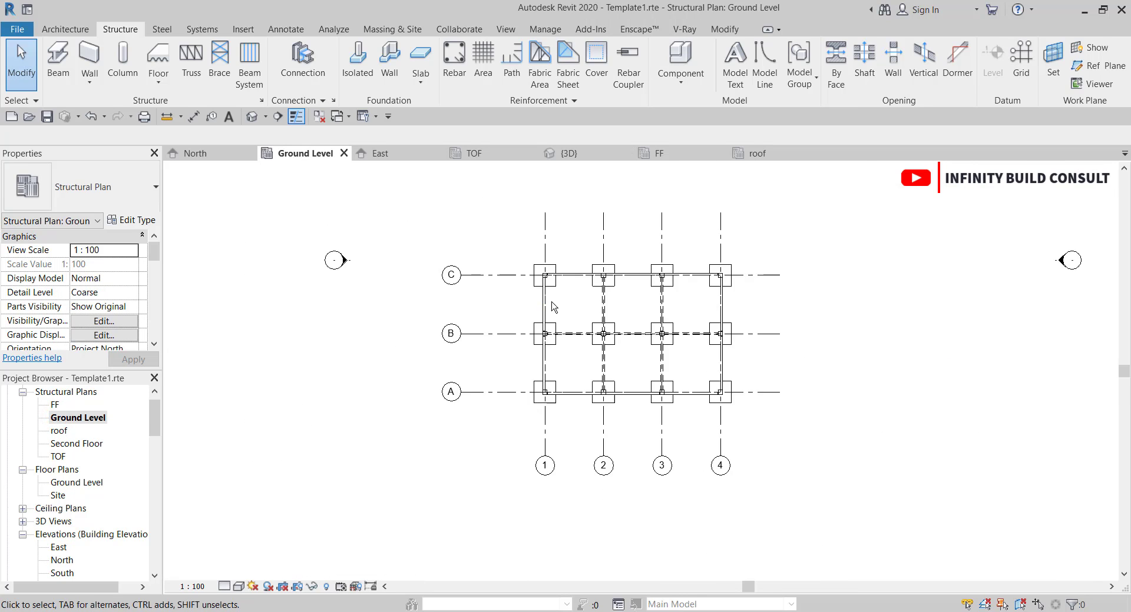
{"action": "scroll", "coordinate": [554, 307], "scroll_direction": "up", "scroll_amount": 3}
{"action": "scroll", "coordinate": [592, 286], "scroll_direction": "down", "scroll_amount": 3}
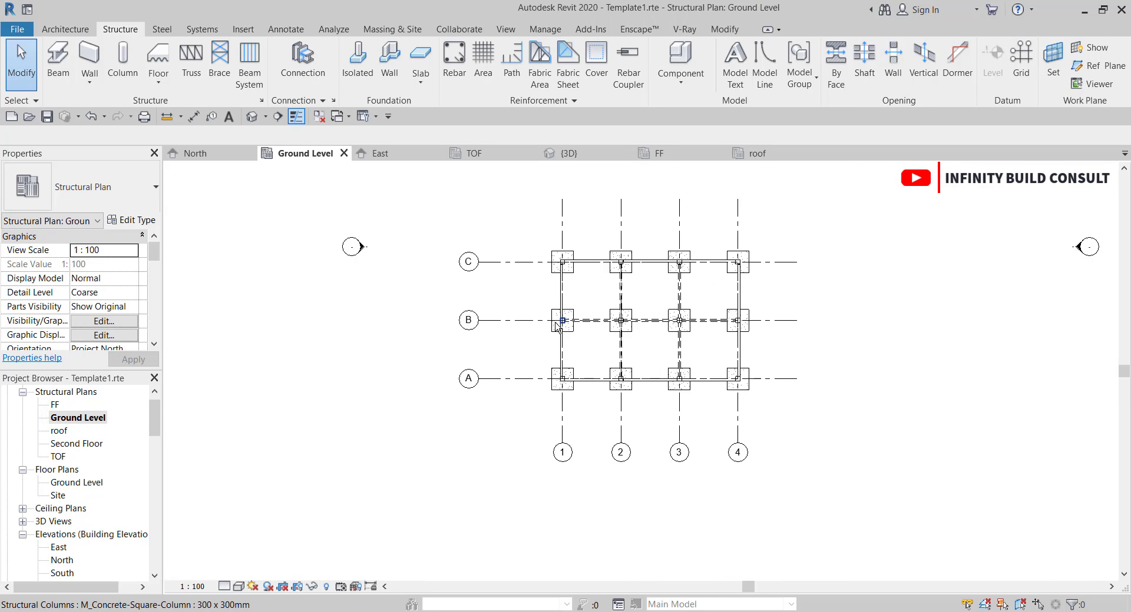
{"action": "scroll", "coordinate": [570, 296], "scroll_direction": "up", "scroll_amount": 3}
{"action": "scroll", "coordinate": [618, 277], "scroll_direction": "down", "scroll_amount": 4}
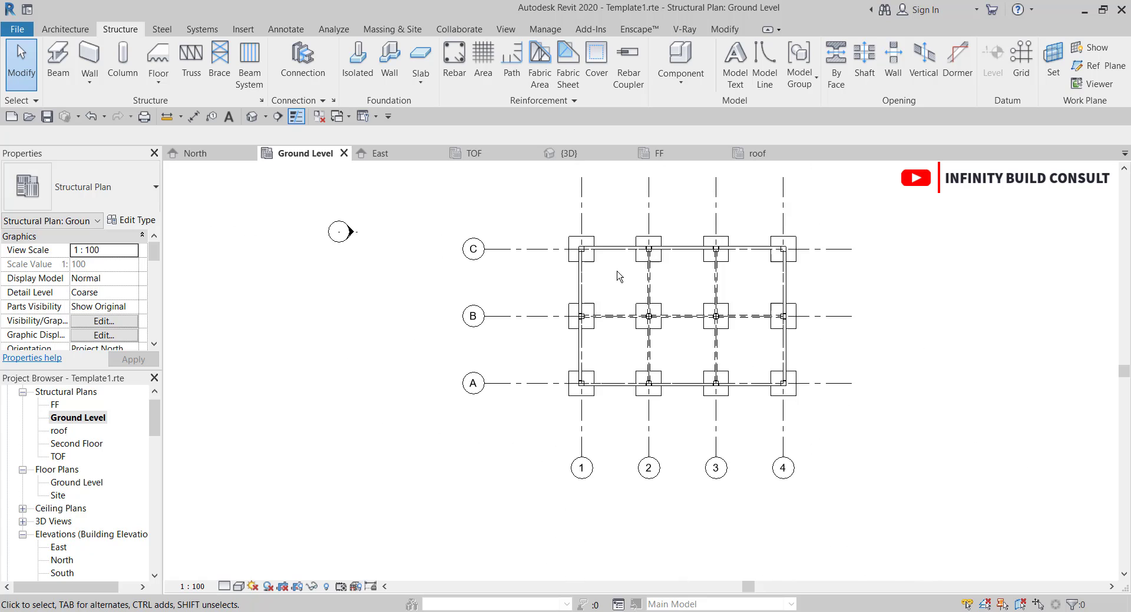
{"action": "scroll", "coordinate": [680, 265], "scroll_direction": "up", "scroll_amount": 1}
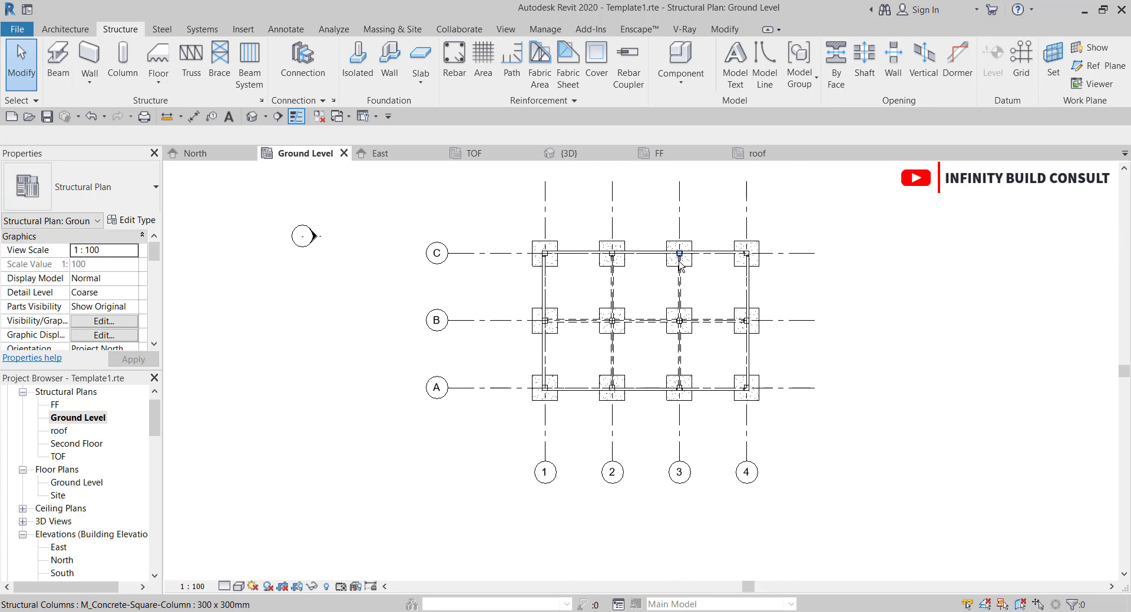
{"action": "scroll", "coordinate": [679, 283], "scroll_direction": "down", "scroll_amount": 2}
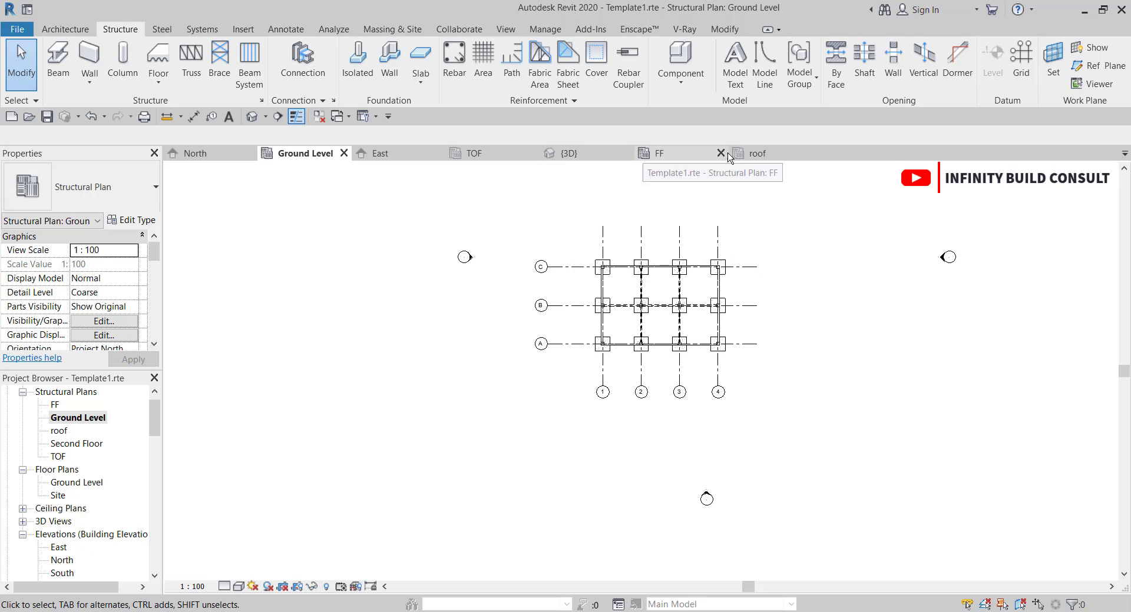
{"action": "left_click", "coordinate": [757, 153]}
{"action": "middle_click_drag", "start_coordinate": [599, 472], "coordinate": [583, 425]}
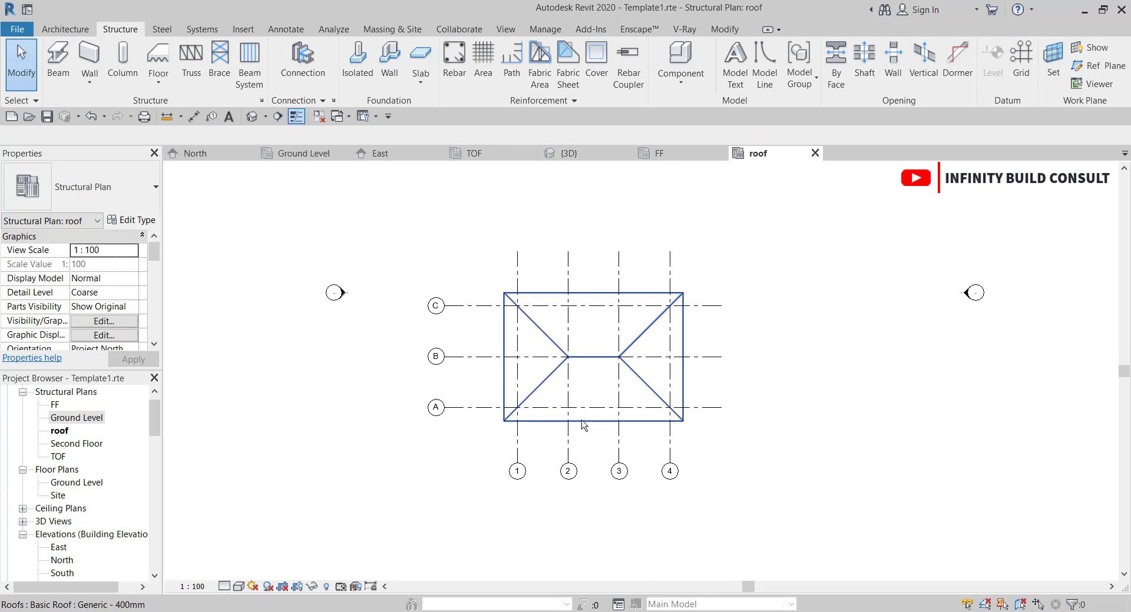
{"action": "scroll", "coordinate": [567, 347], "scroll_direction": "down", "scroll_amount": 2}
{"action": "scroll", "coordinate": [56, 408], "scroll_direction": "up", "scroll_amount": 1}
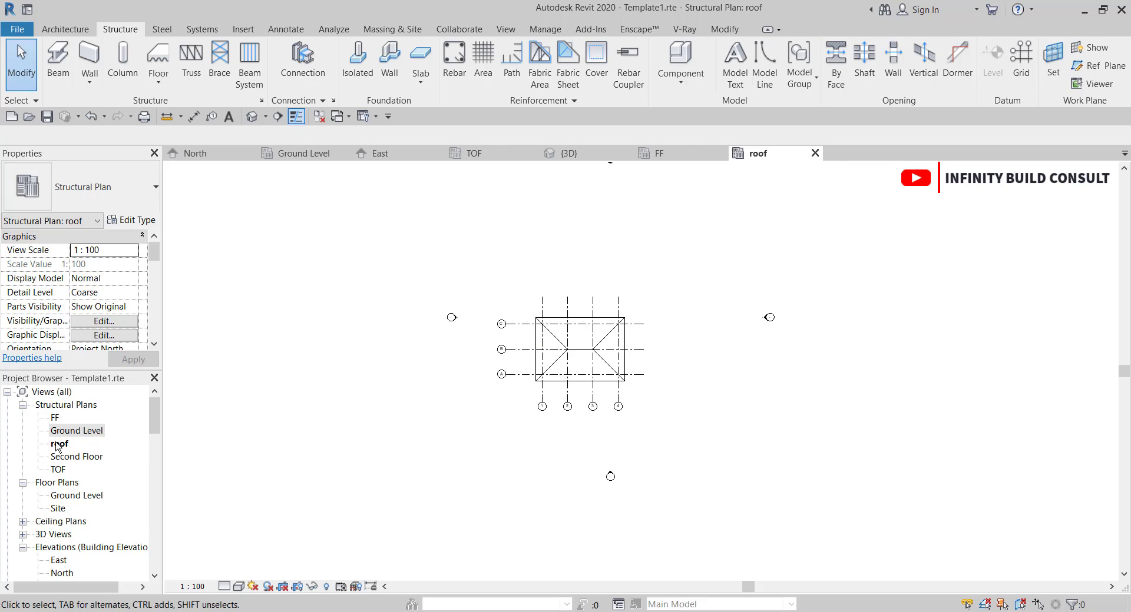
{"action": "double_click", "coordinate": [58, 469]}
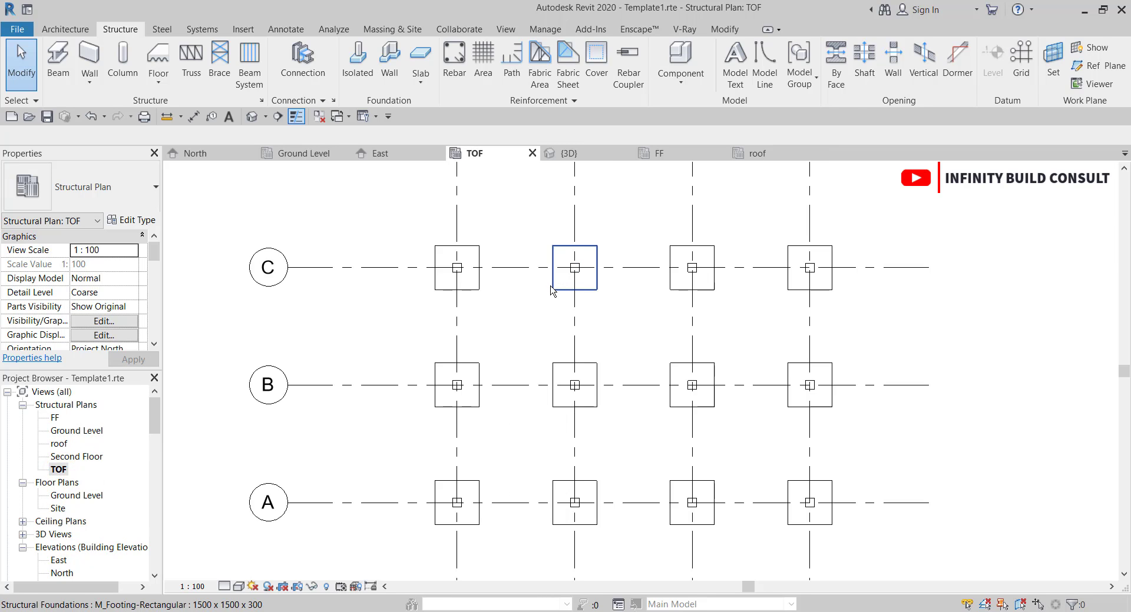
Inspect the complete building in the 3D view from several sides, from the isolated footings up to the hipped roof.
{"action": "left_click", "coordinate": [592, 158]}
{"action": "scroll", "coordinate": [508, 334], "scroll_direction": "down", "scroll_amount": 3}
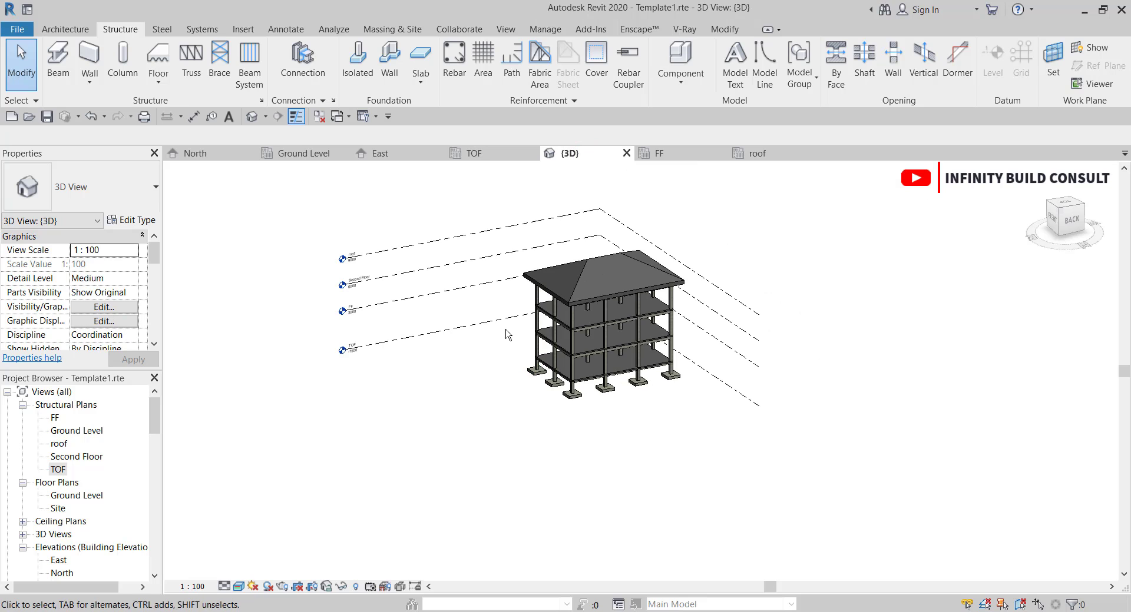
{"action": "middle_click_drag", "start_coordinate": [507, 334], "coordinate": [783, 394], "text": "shift"}
{"action": "scroll", "coordinate": [649, 305], "scroll_direction": "up", "scroll_amount": 3}
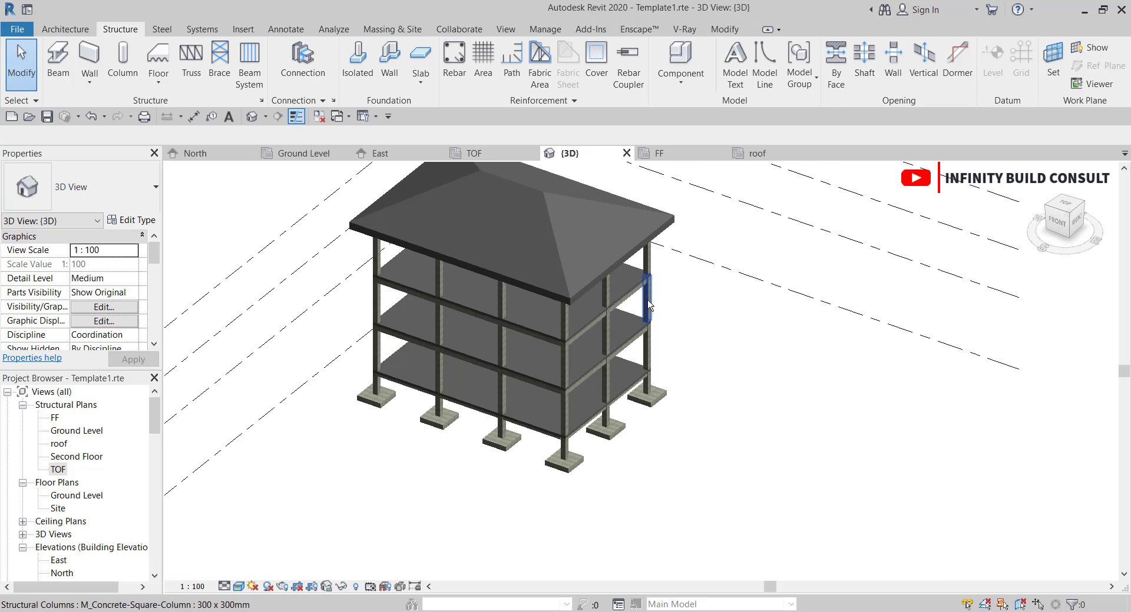
{"action": "scroll", "coordinate": [649, 305], "scroll_direction": "down", "scroll_amount": 4}
{"action": "middle_click_drag", "start_coordinate": [681, 353], "coordinate": [536, 434], "text": "shift"}
{"action": "middle_click_drag", "start_coordinate": [471, 464], "coordinate": [594, 453], "text": "shift"}
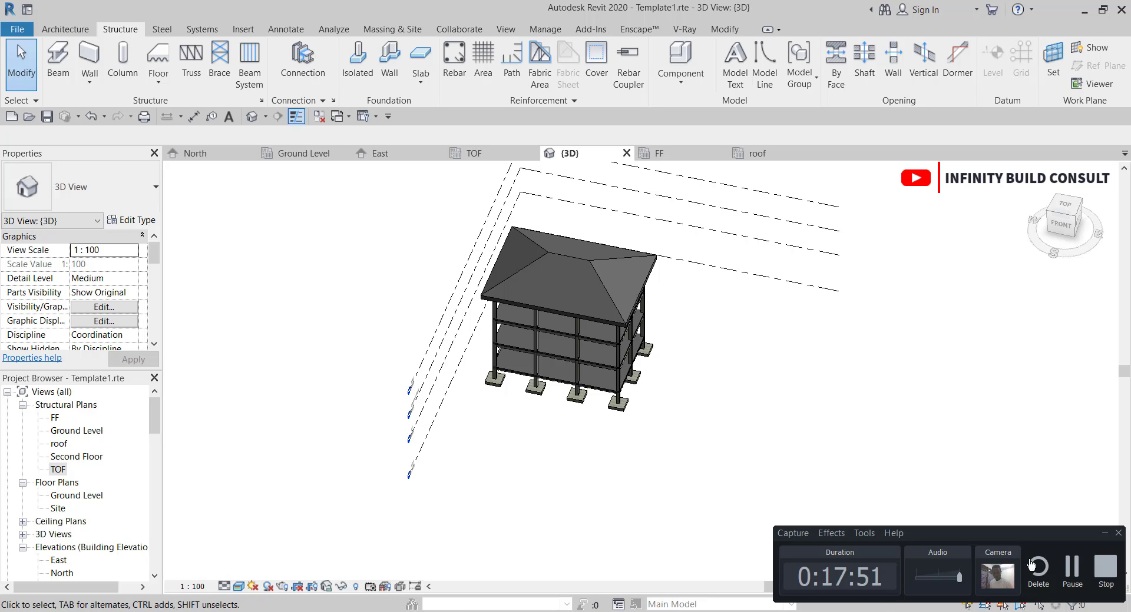
{"action": "left_click", "coordinate": [1099, 568]}
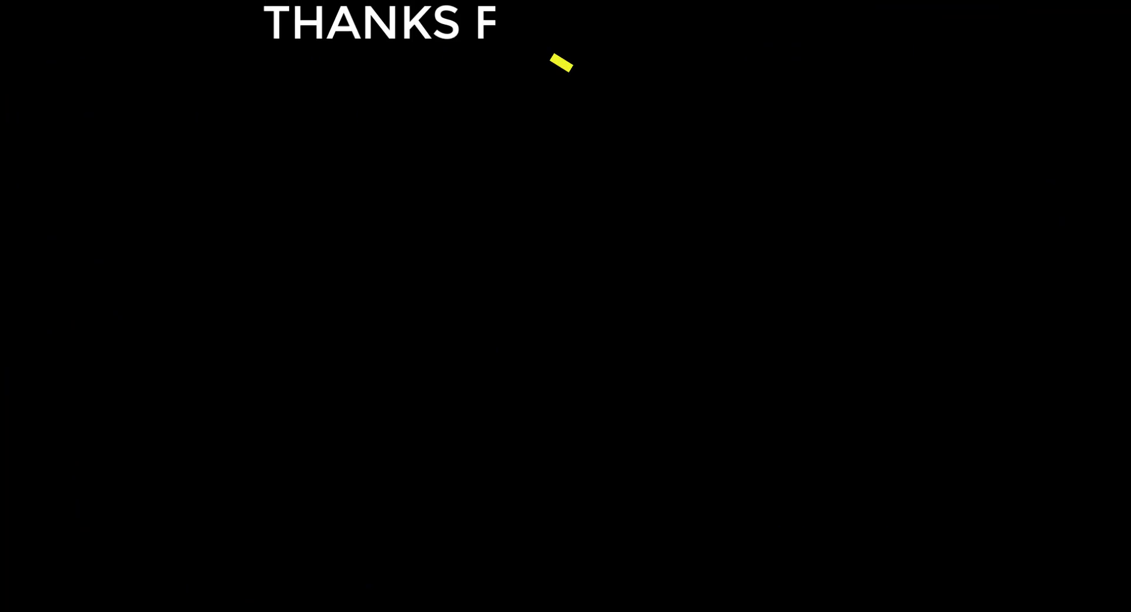